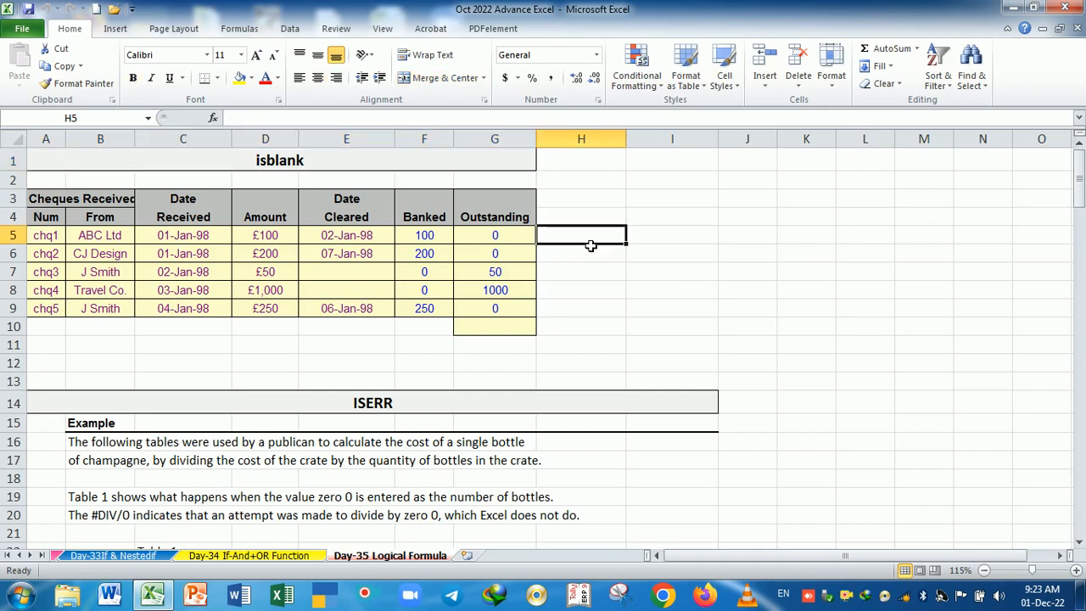
# - Enter an ISBLANK formula in cell I5 that tests cell H5, and select the result cell for review
pyautogui.press('Right')
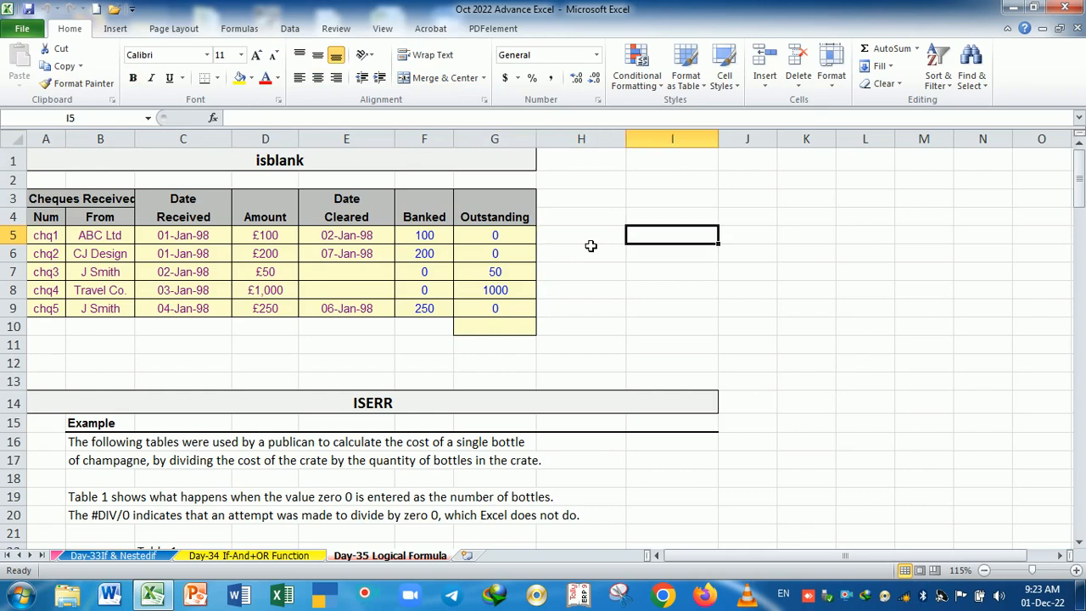
pyautogui.write('=is')
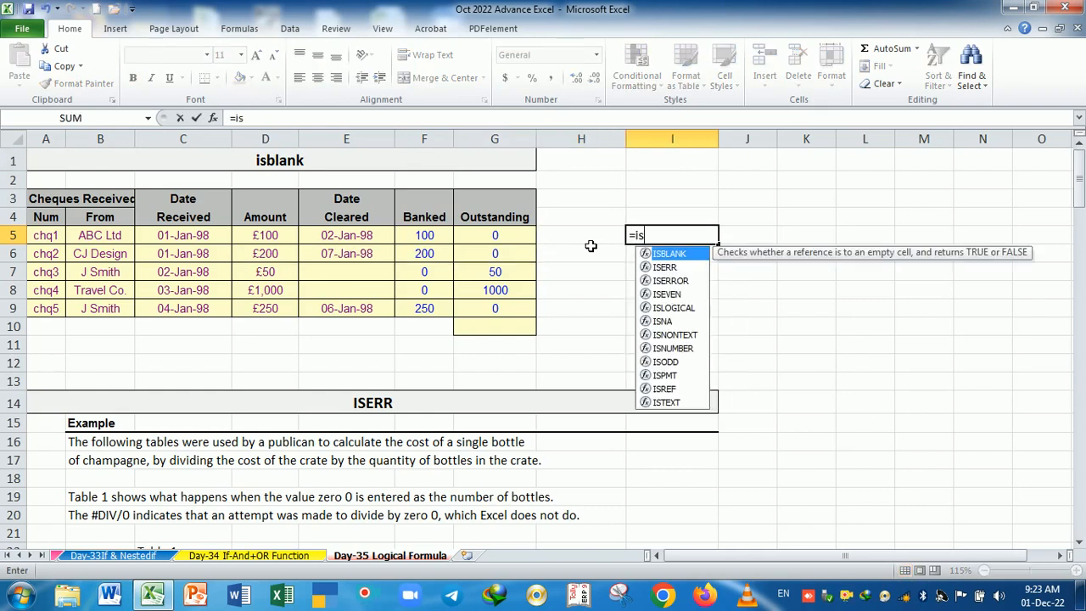
pyautogui.press('Tab')
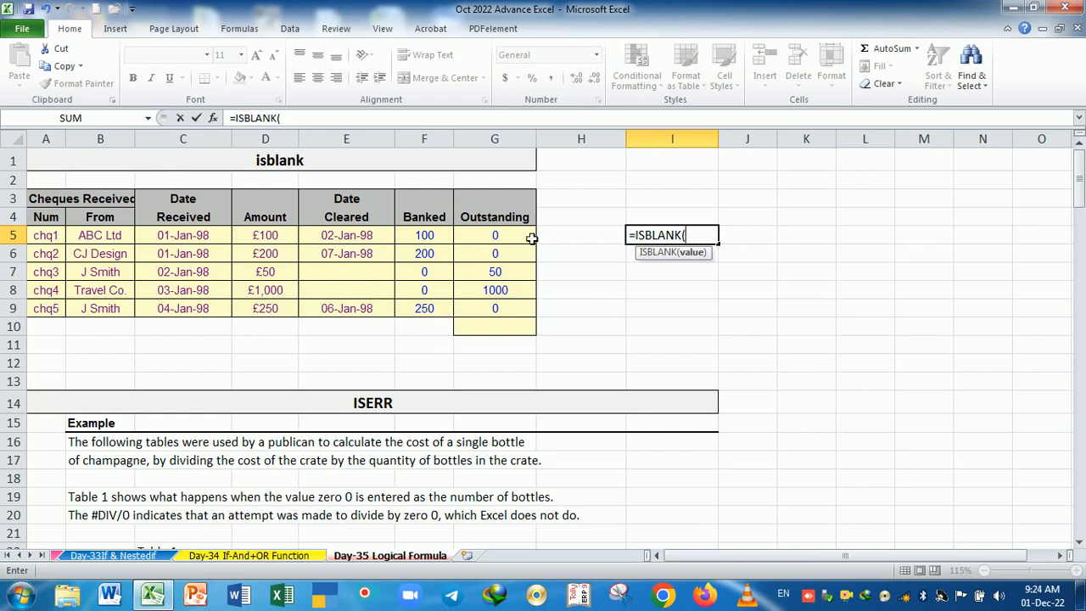
pyautogui.click(575, 239)
pyautogui.write(')')
pyautogui.press('Return')
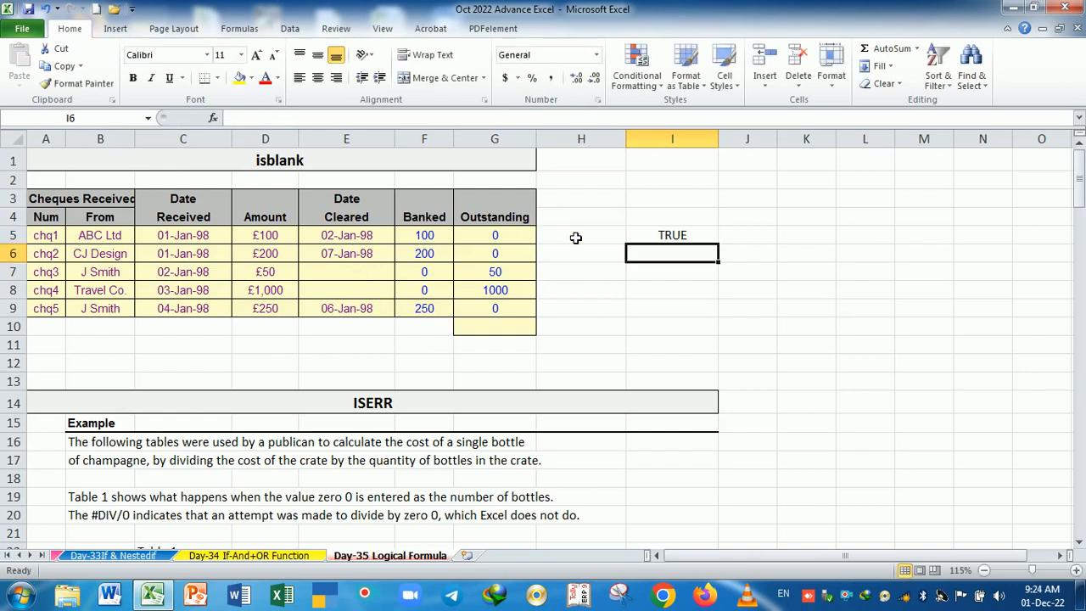
pyautogui.click(655, 236)
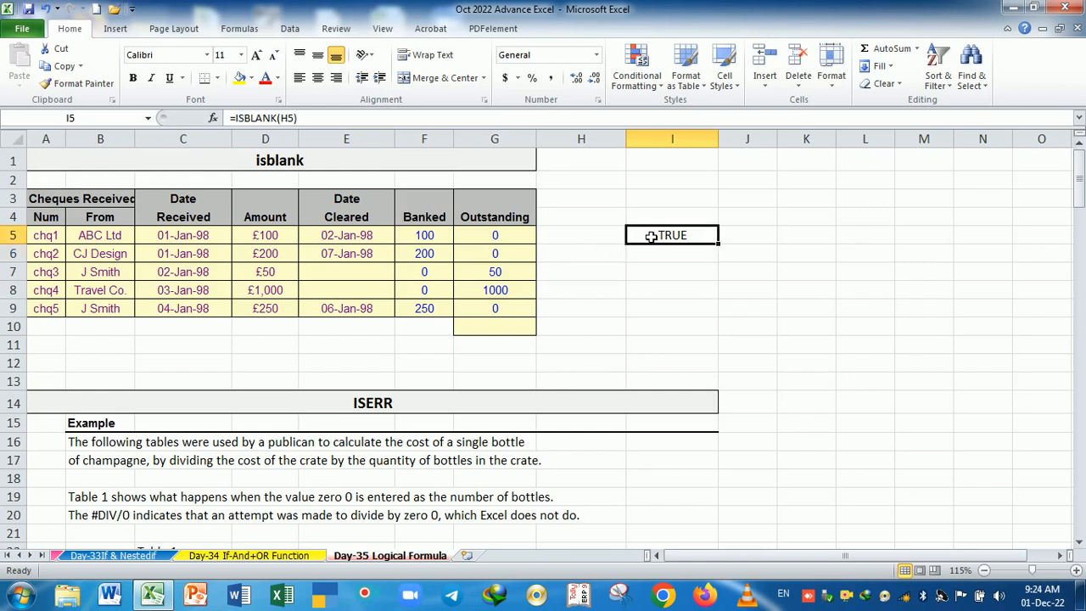
# - Enter 50 in cell H5 and compare it with the ISBLANK result in I5
pyautogui.click(594, 239)
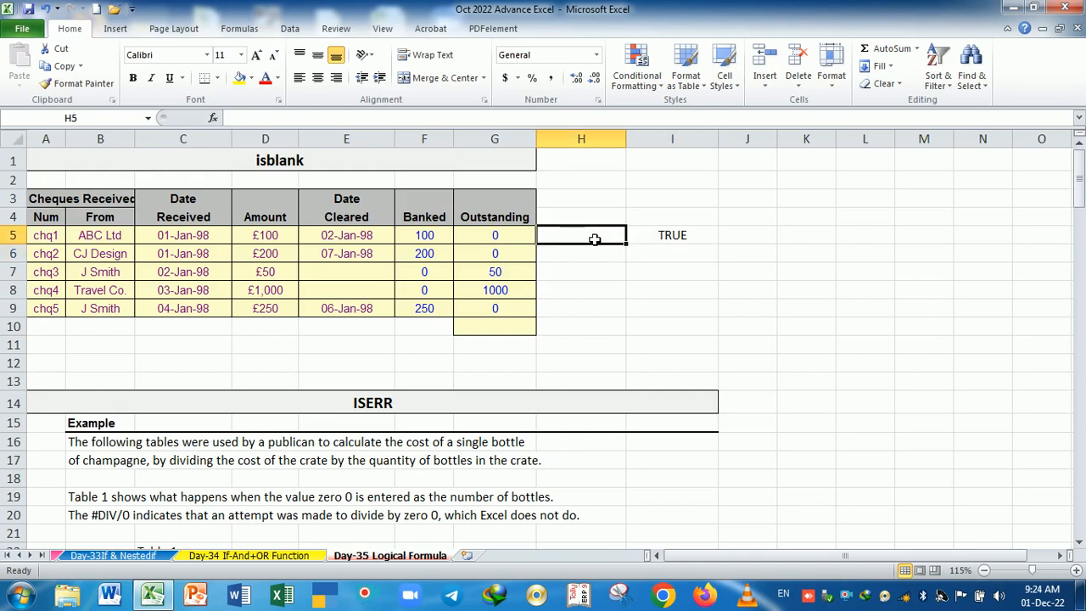
pyautogui.write('50')
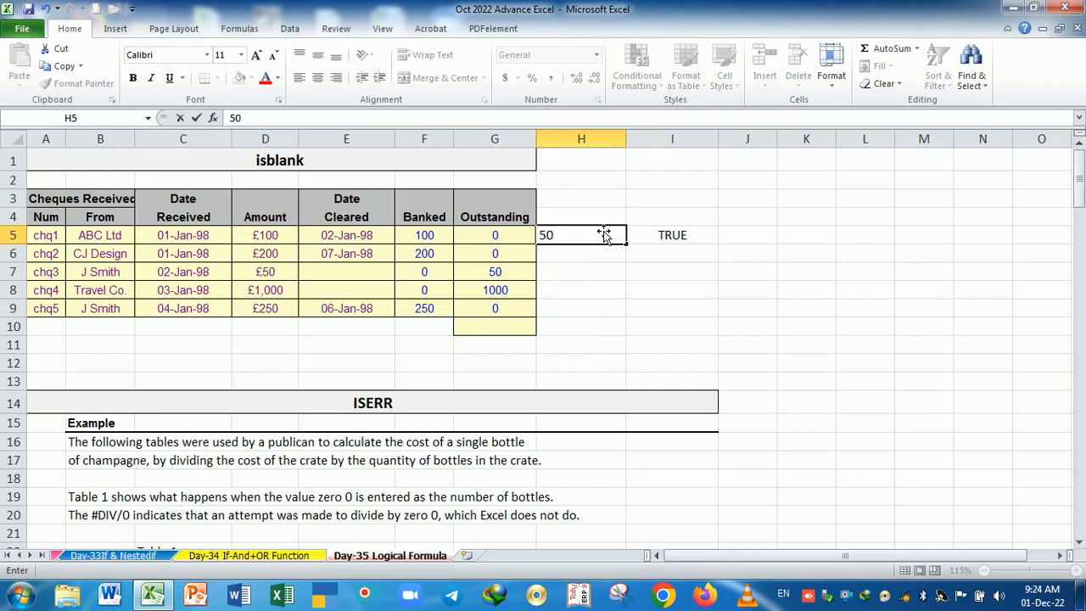
pyautogui.press('Return')
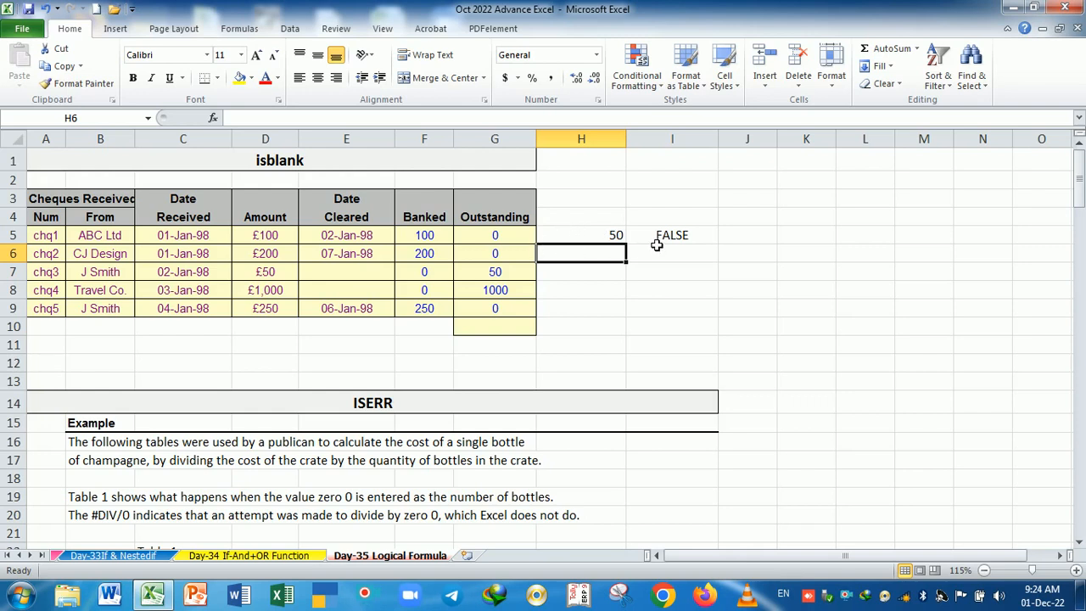
pyautogui.click(645, 241)
pyautogui.click(591, 238)
pyautogui.click(661, 236)
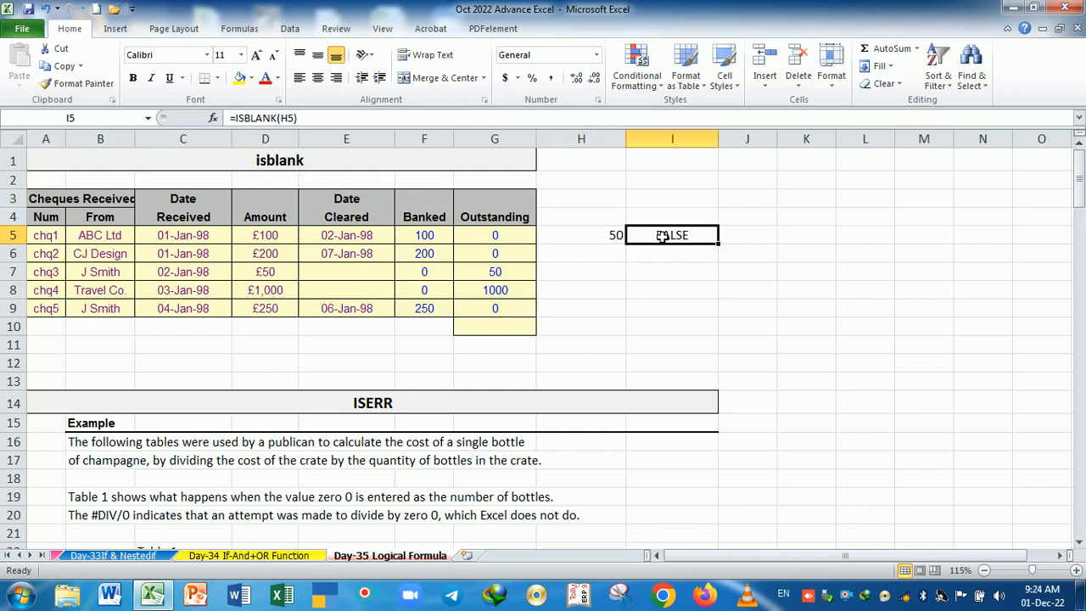
pyautogui.click(606, 238)
pyautogui.click(644, 237)
pyautogui.moveTo(606, 240); pyautogui.dragTo(660, 235)
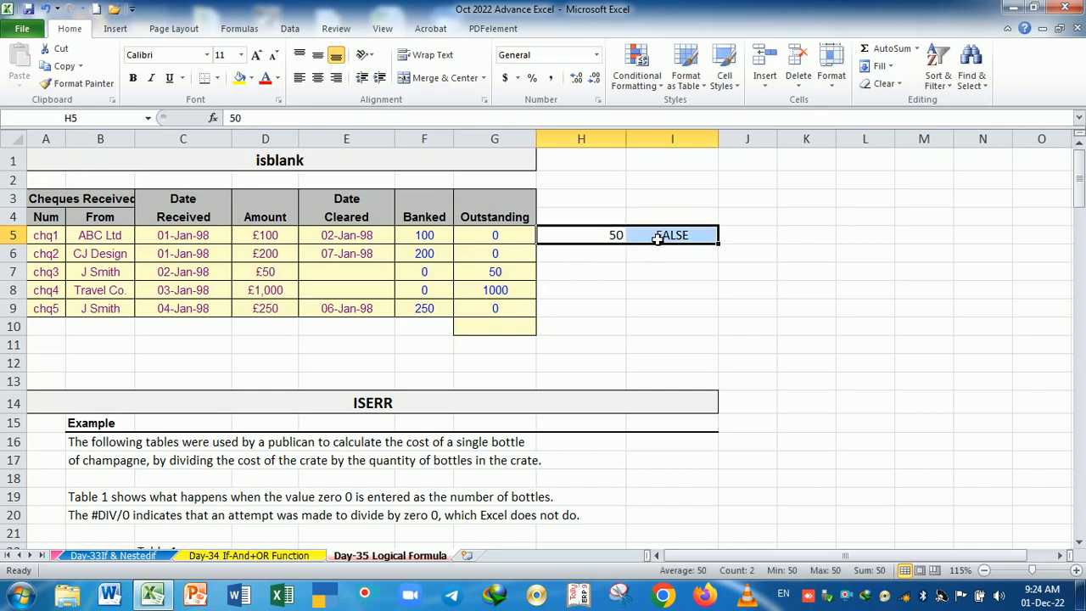
pyautogui.click(654, 293)
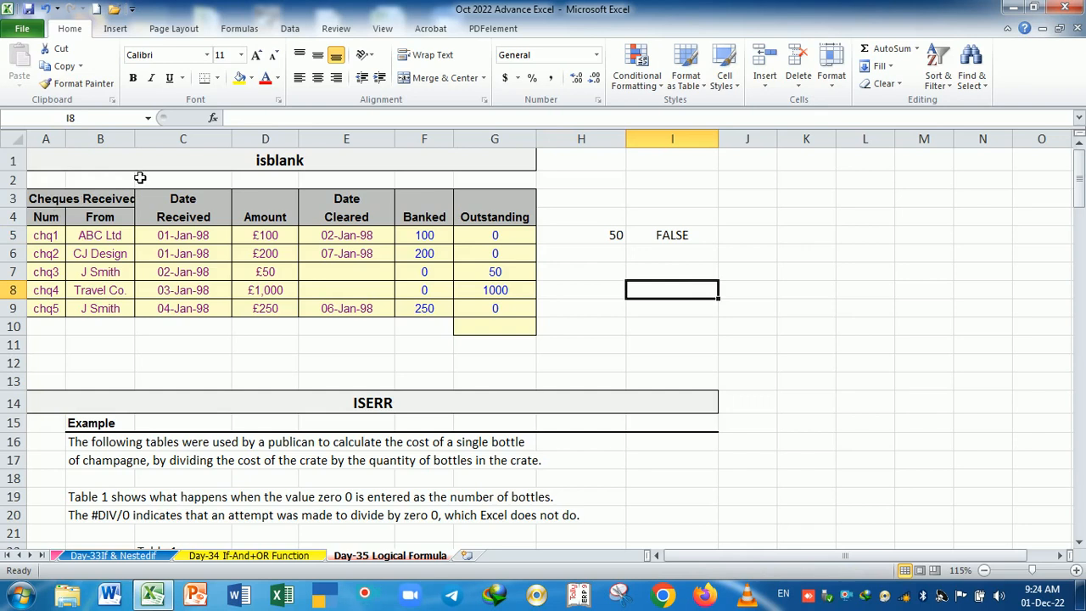
# - Widen column B to fit the Cheques Received heading, and review the From, Date Received and Amount entries
pyautogui.moveTo(138, 144); pyautogui.dragTo(151, 144)
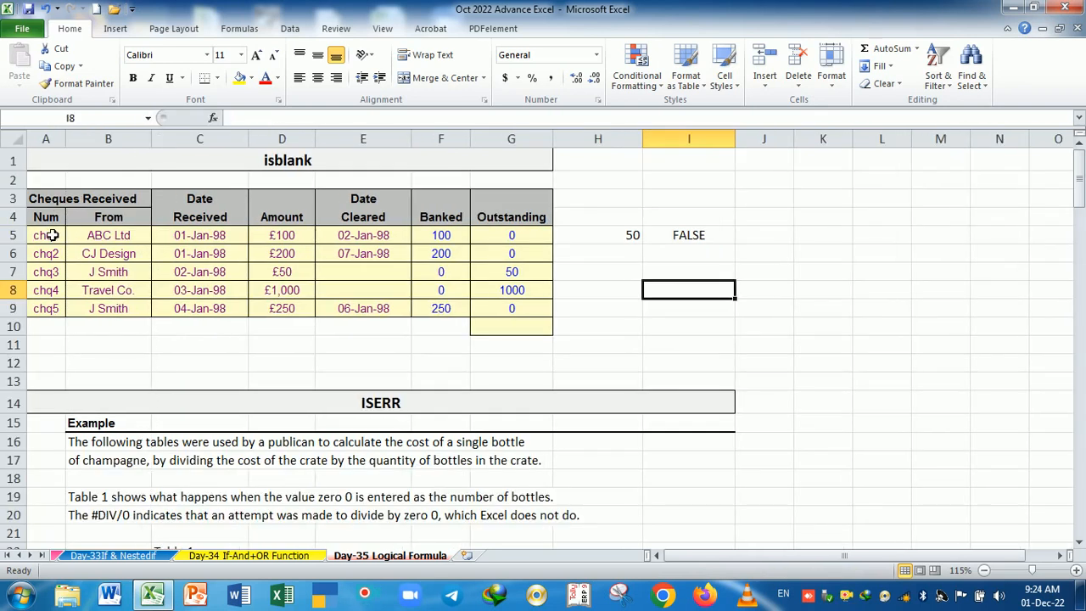
pyautogui.moveTo(122, 236); pyautogui.dragTo(122, 310)
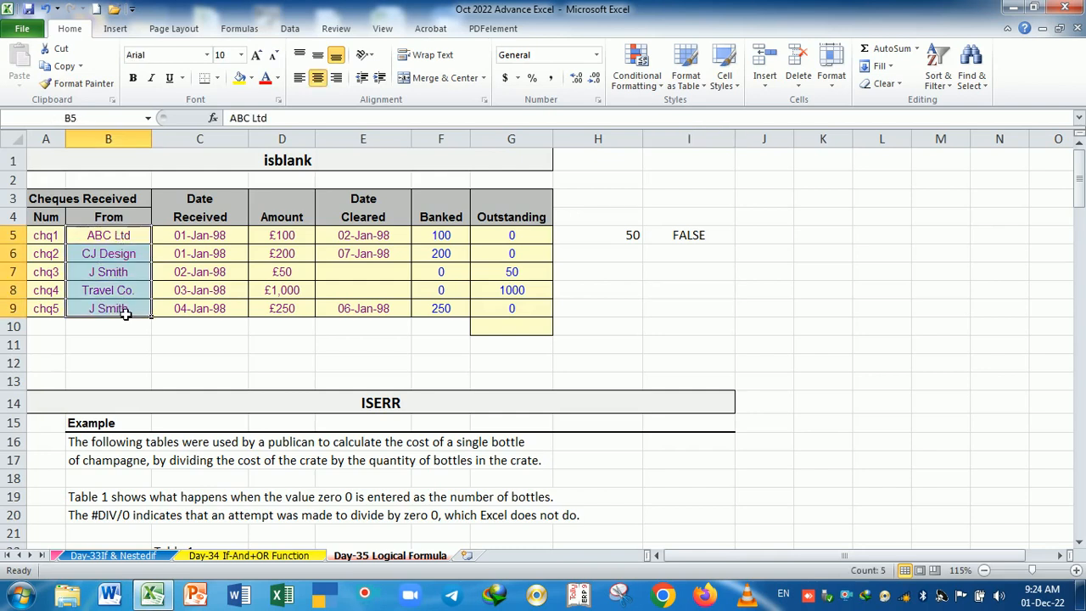
pyautogui.moveTo(225, 240); pyautogui.dragTo(223, 309)
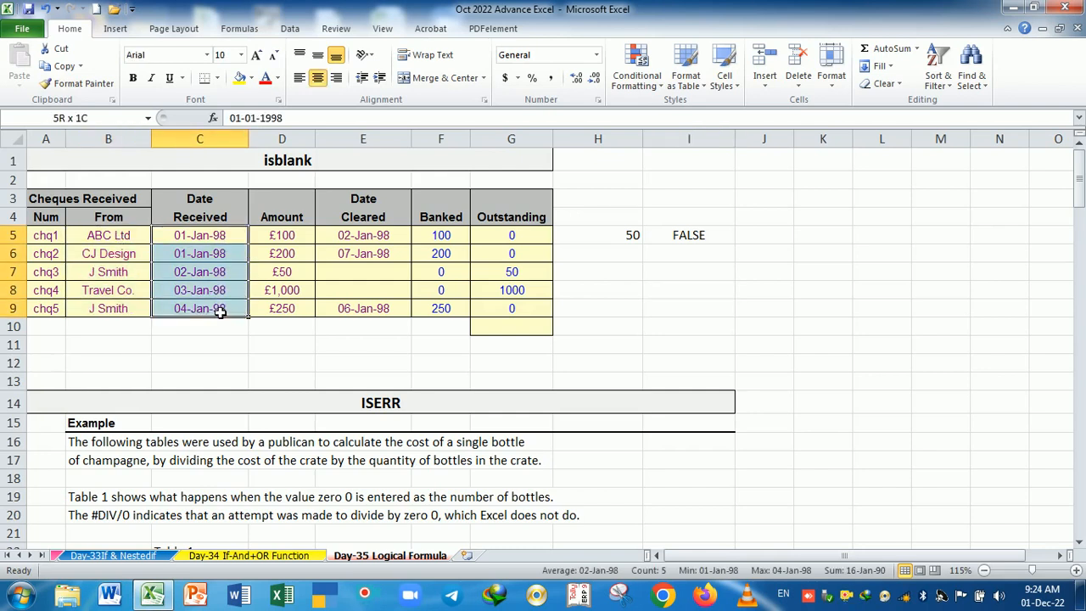
pyautogui.moveTo(280, 239); pyautogui.dragTo(284, 308)
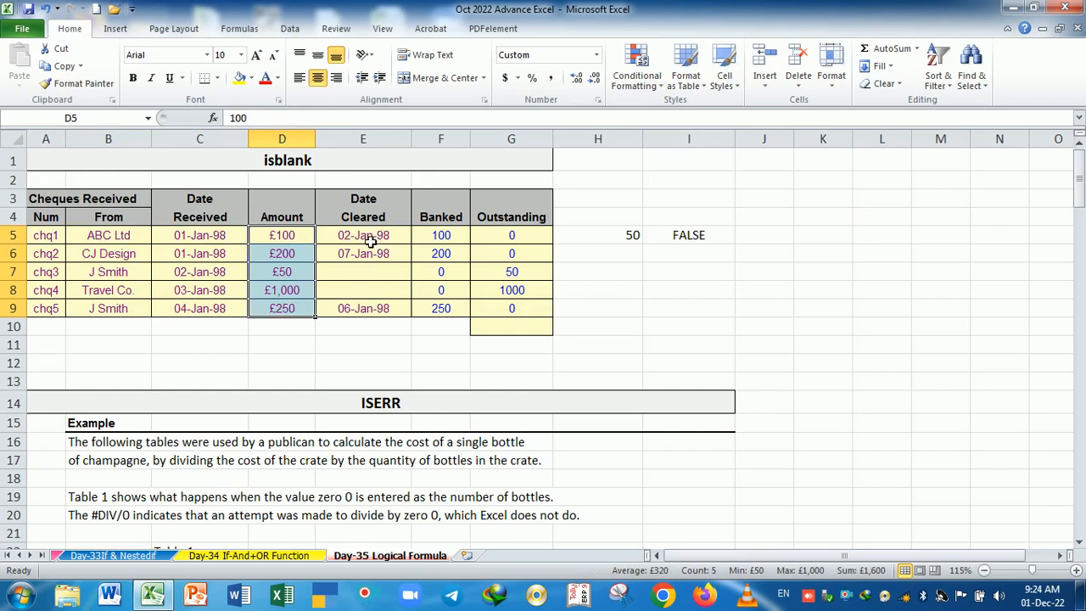
# - Examine the existing Banked and Outstanding formulas in row 5 and the Outstanding formulas for the uncleared cheques chq3 and chq4
pyautogui.click(450, 240)
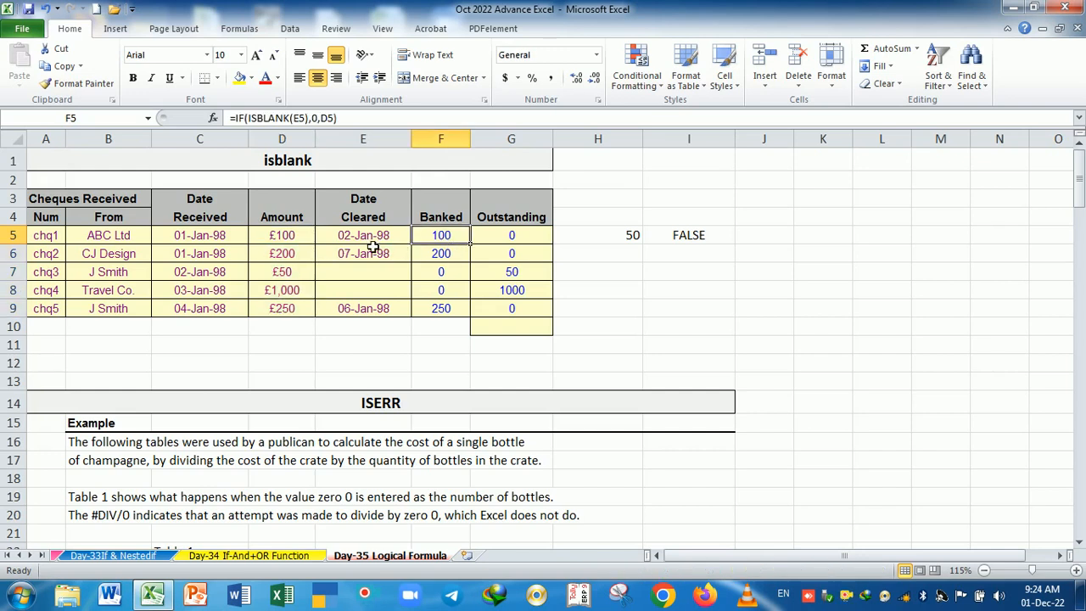
pyautogui.click(520, 241)
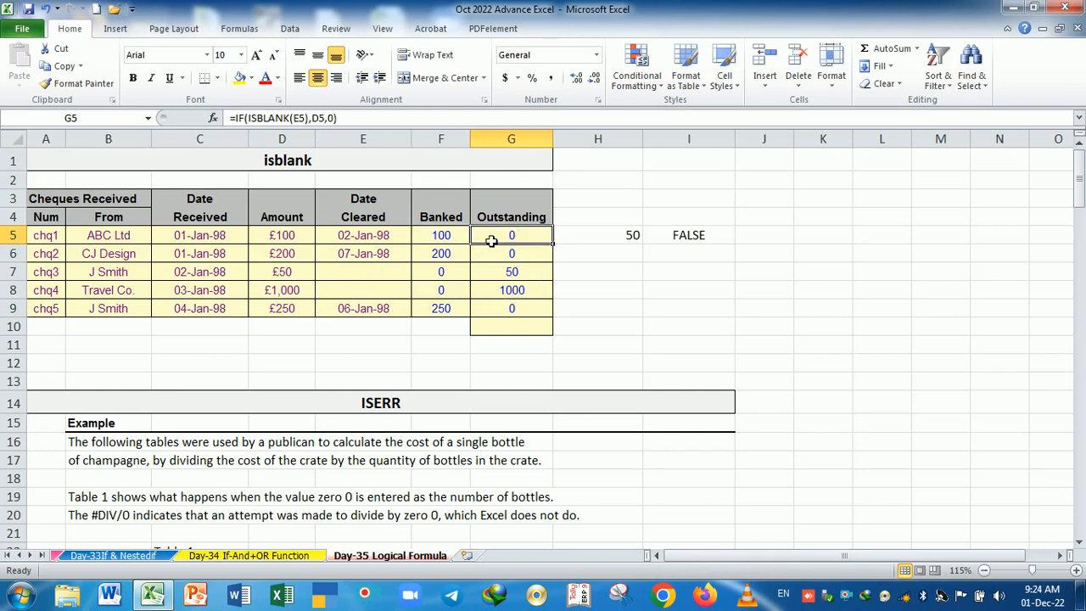
pyautogui.moveTo(399, 278); pyautogui.dragTo(430, 277)
pyautogui.click(506, 278)
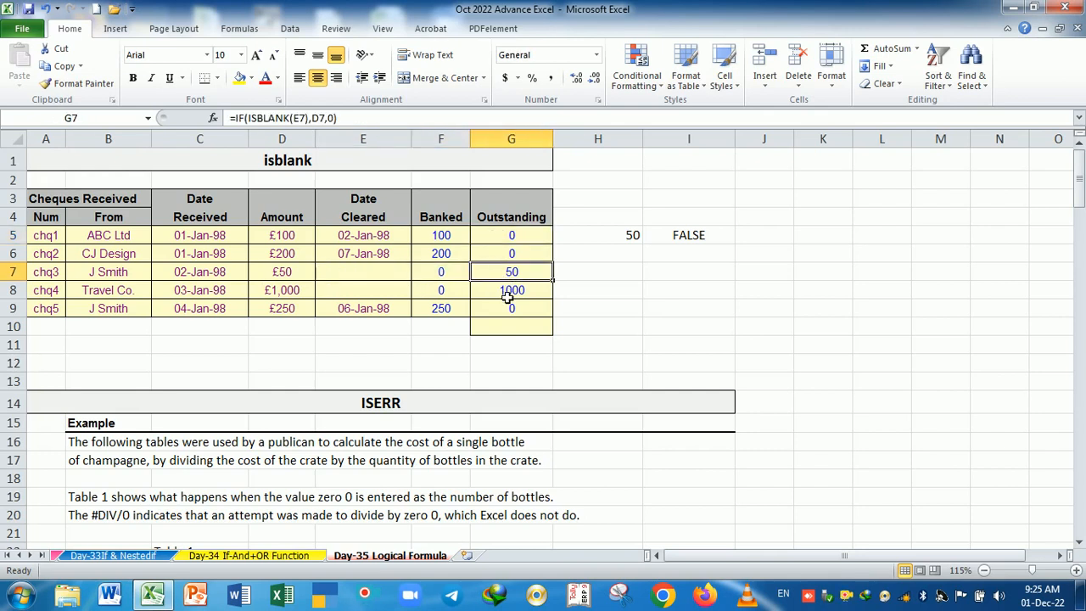
pyautogui.click(510, 295)
pyautogui.click(511, 273)
pyautogui.click(509, 289)
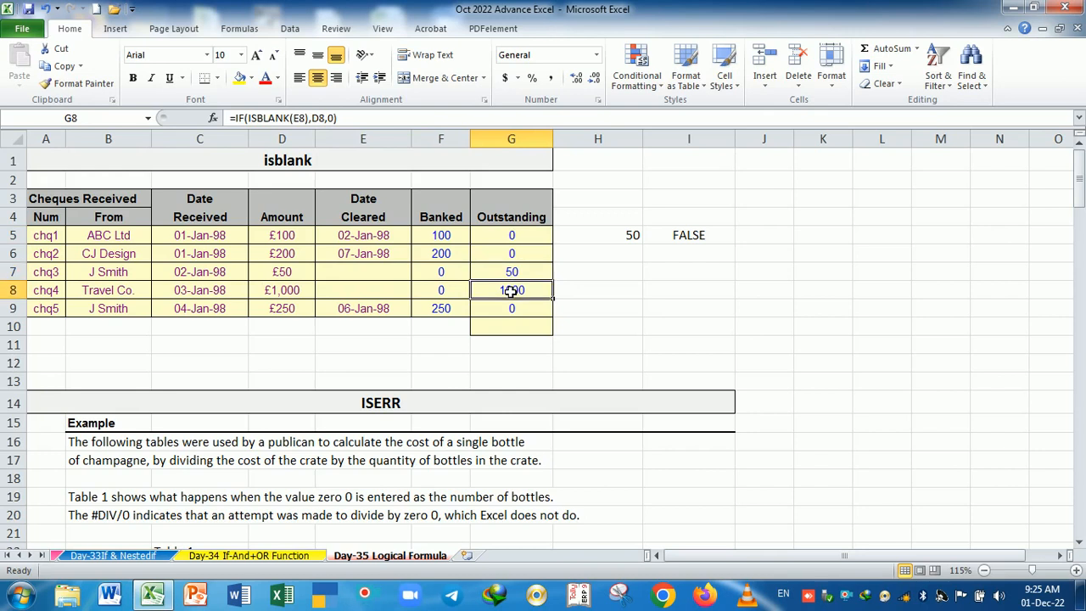
# - Clear the Banked and Outstanding formulas in cells F5:G9
pyautogui.click(447, 240)
pyautogui.moveTo(448, 241); pyautogui.dragTo(513, 312)
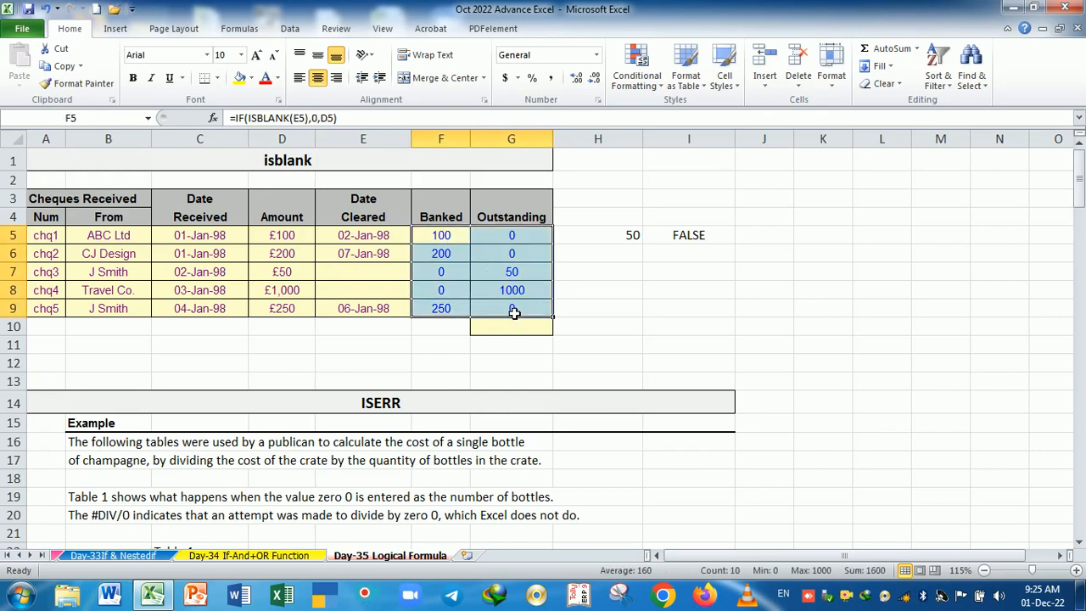
pyautogui.press('Delete')
pyautogui.click(603, 293)
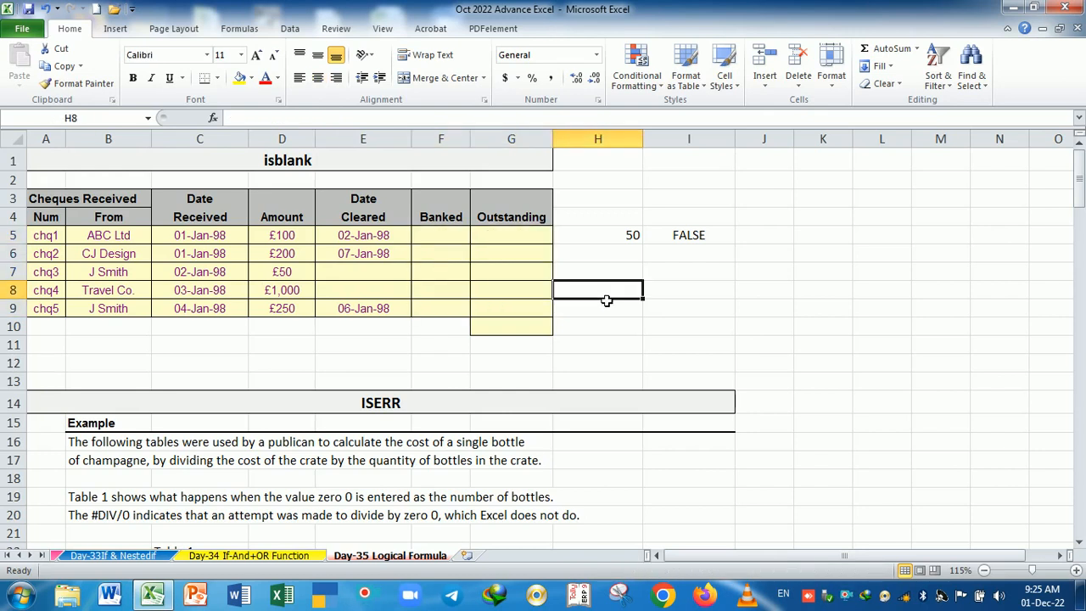
pyautogui.click(509, 337)
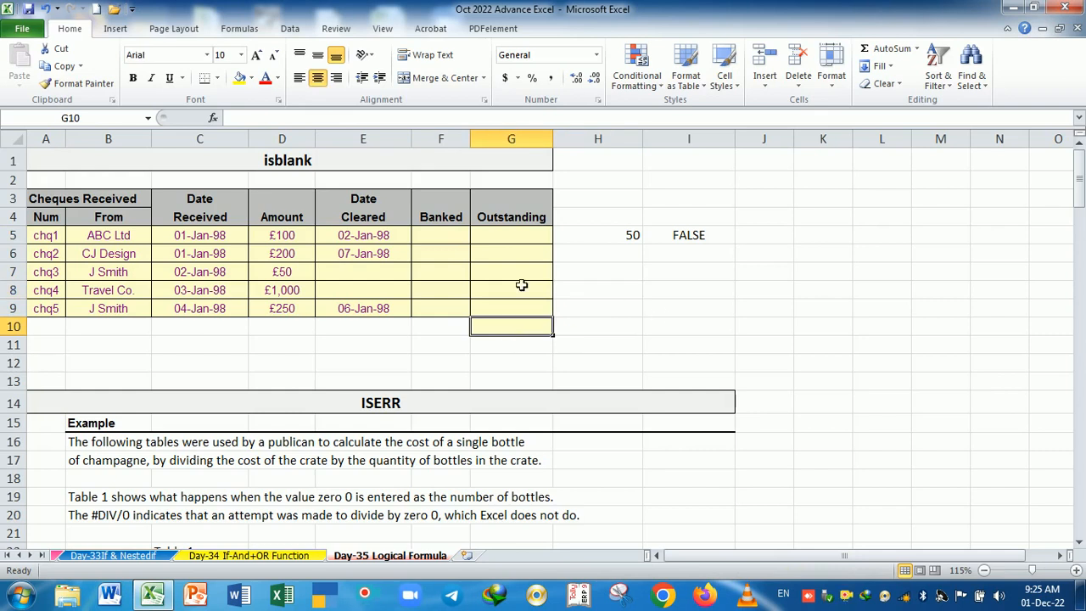
# - Enter the formula =IF(ISBLANK(E5),0,D5) in Banked cell F5 for chq1
pyautogui.click(444, 244)
pyautogui.write('=if')
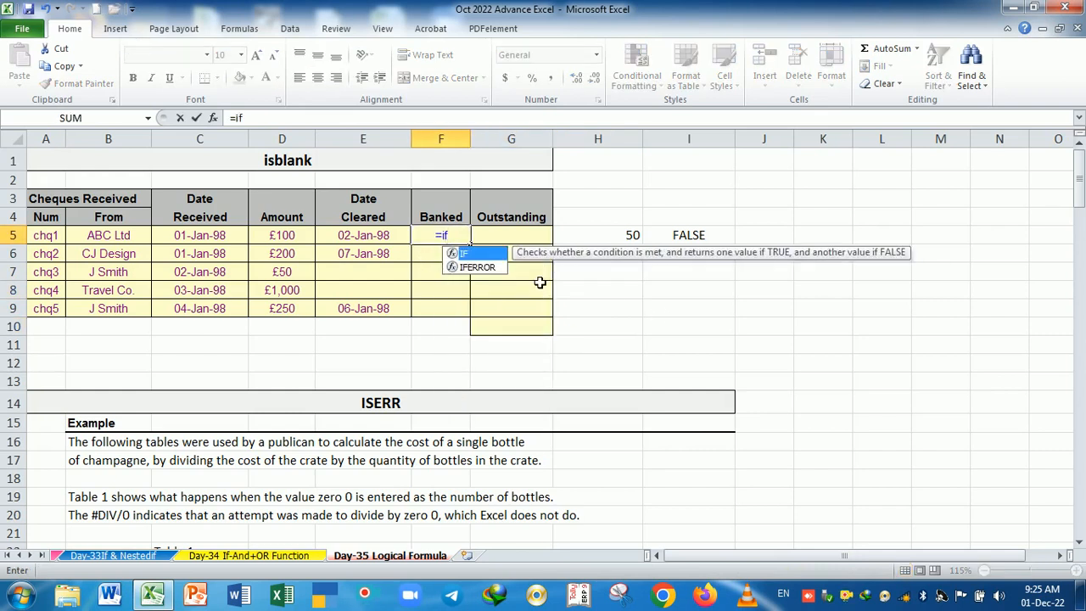
pyautogui.press('Tab')
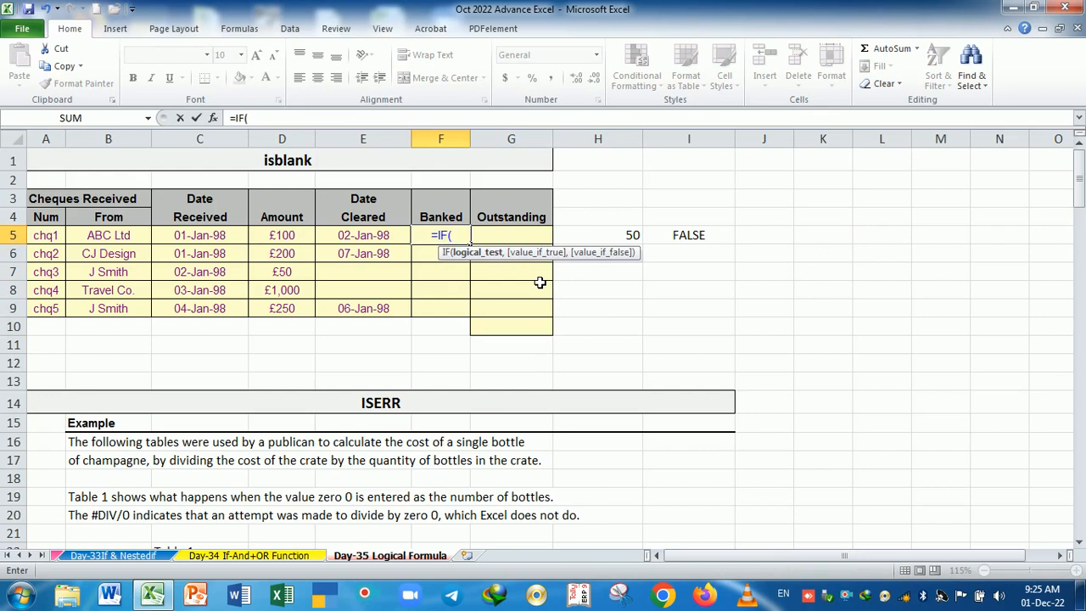
pyautogui.write('is')
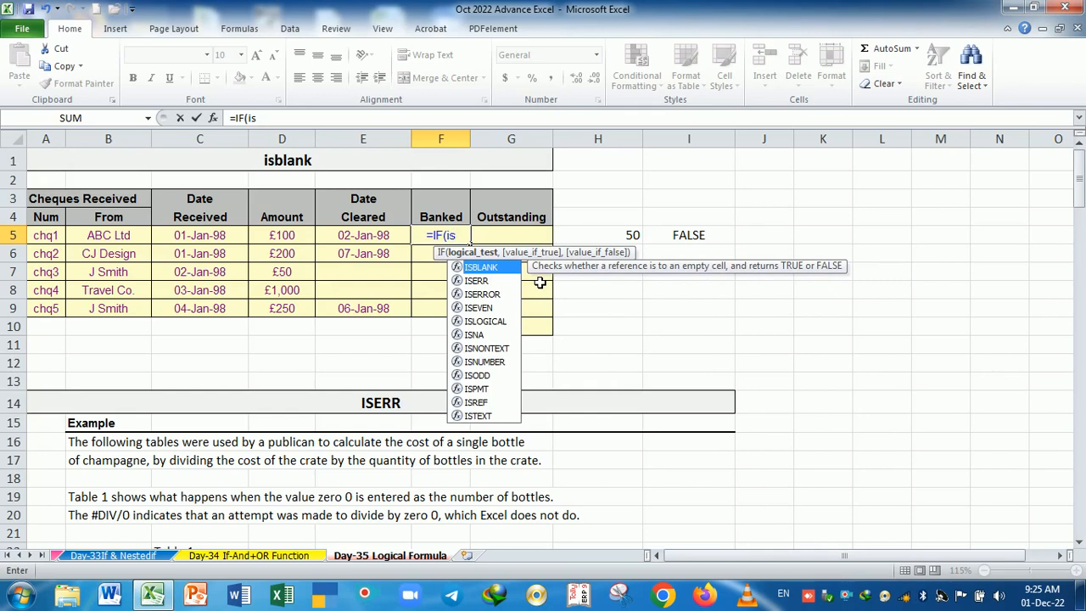
pyautogui.press('Tab')
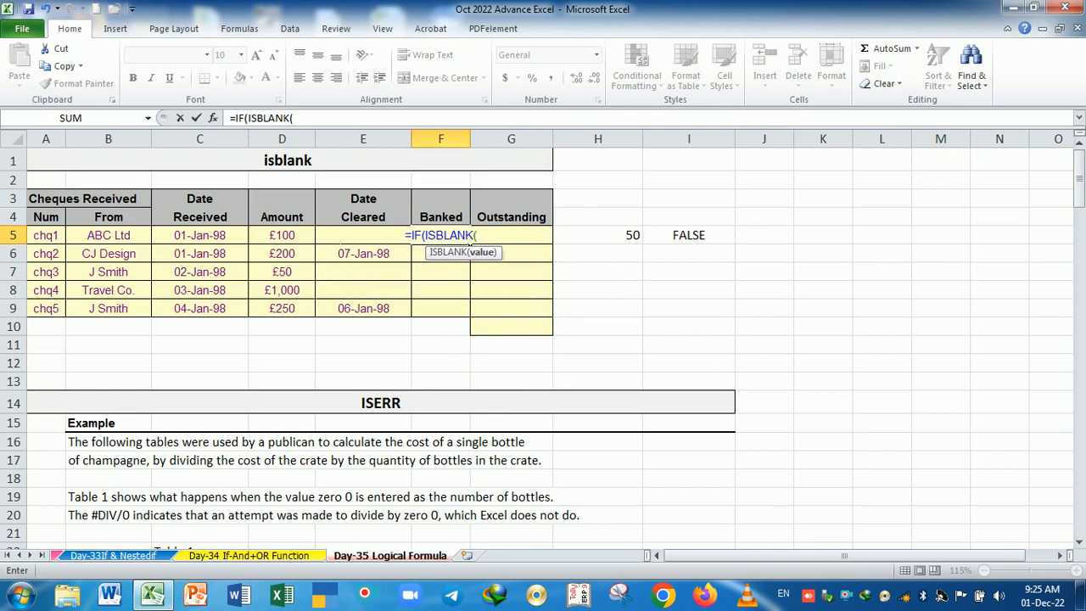
pyautogui.click(342, 216)
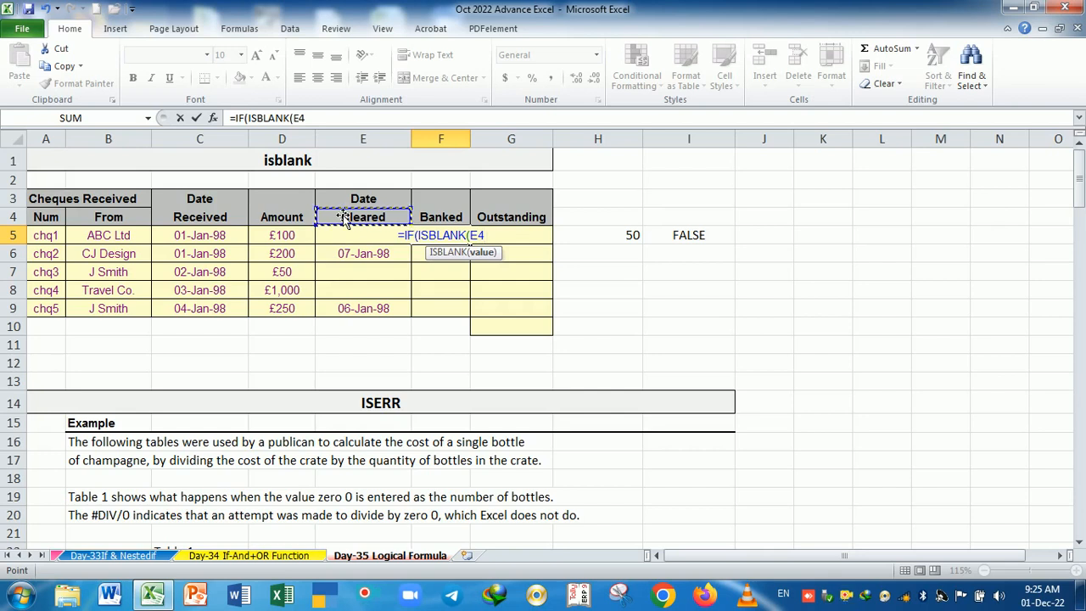
pyautogui.press('Down')
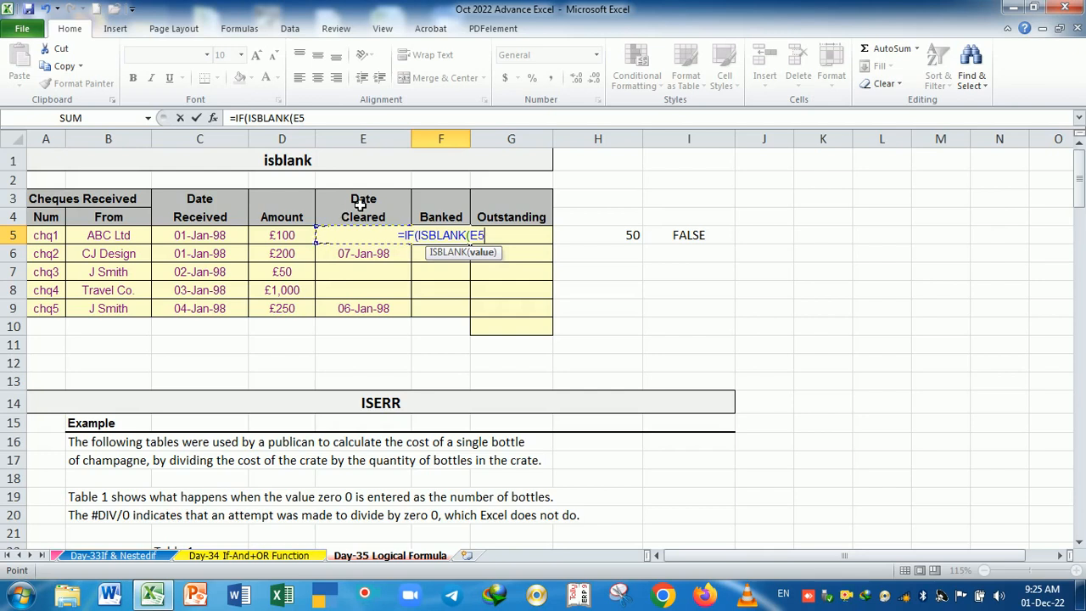
pyautogui.write(')')
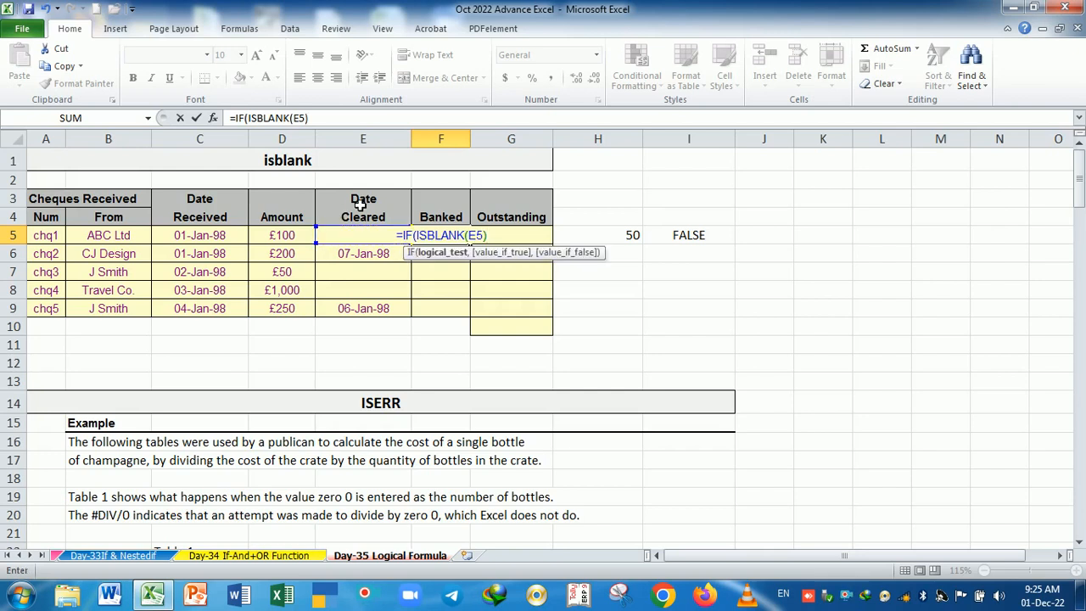
pyautogui.write(',')
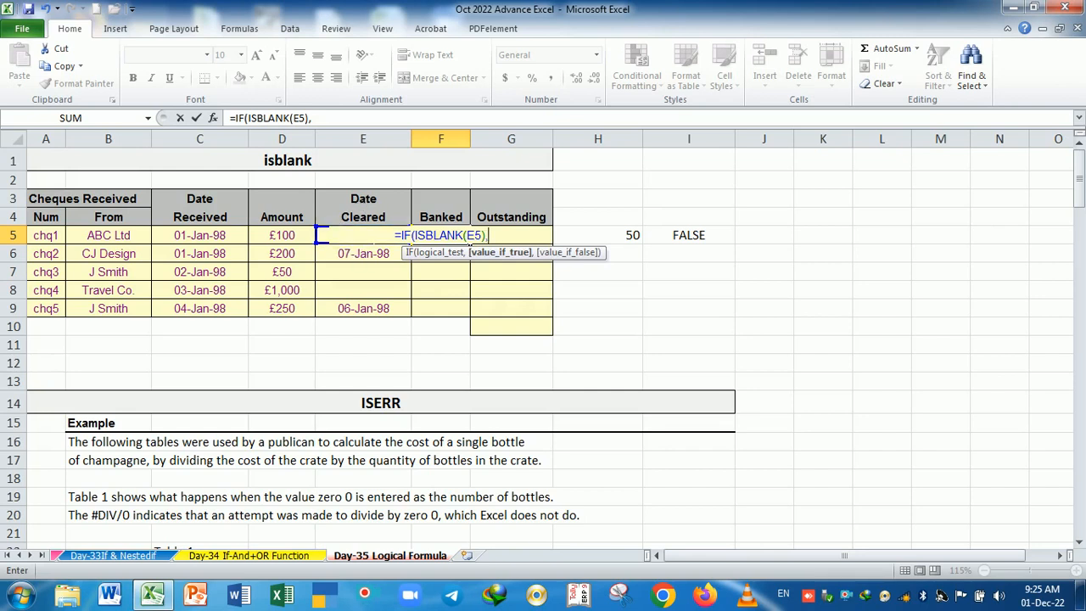
pyautogui.write('0')
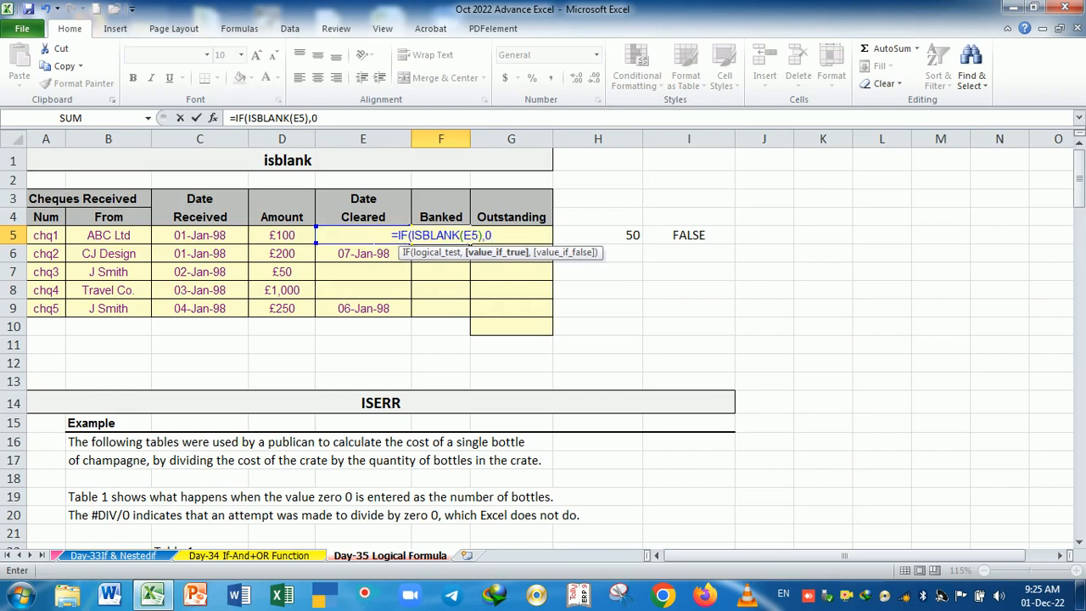
pyautogui.write(',')
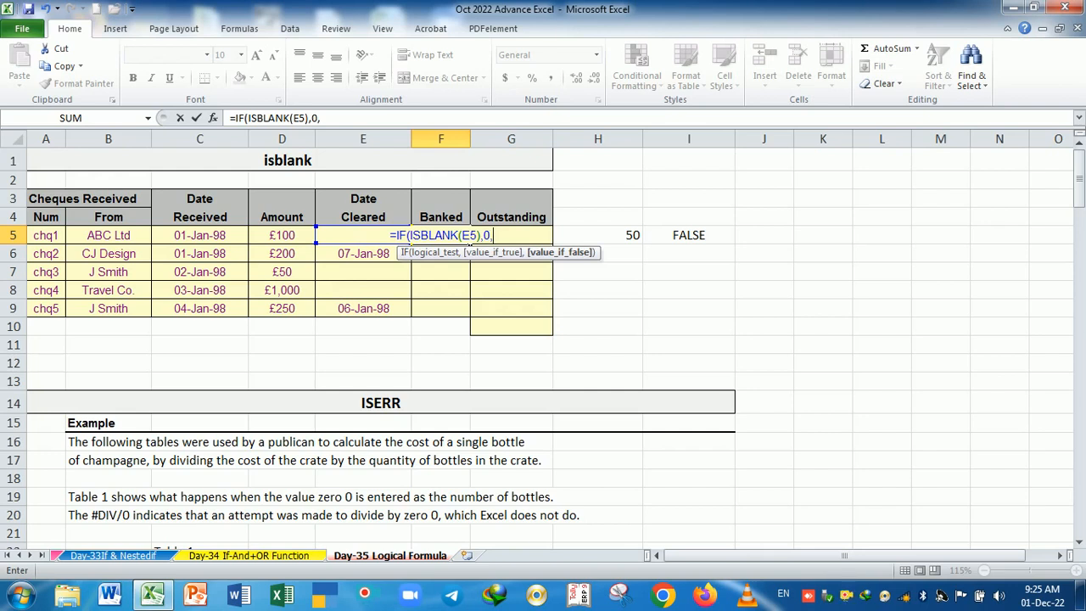
pyautogui.click(286, 240)
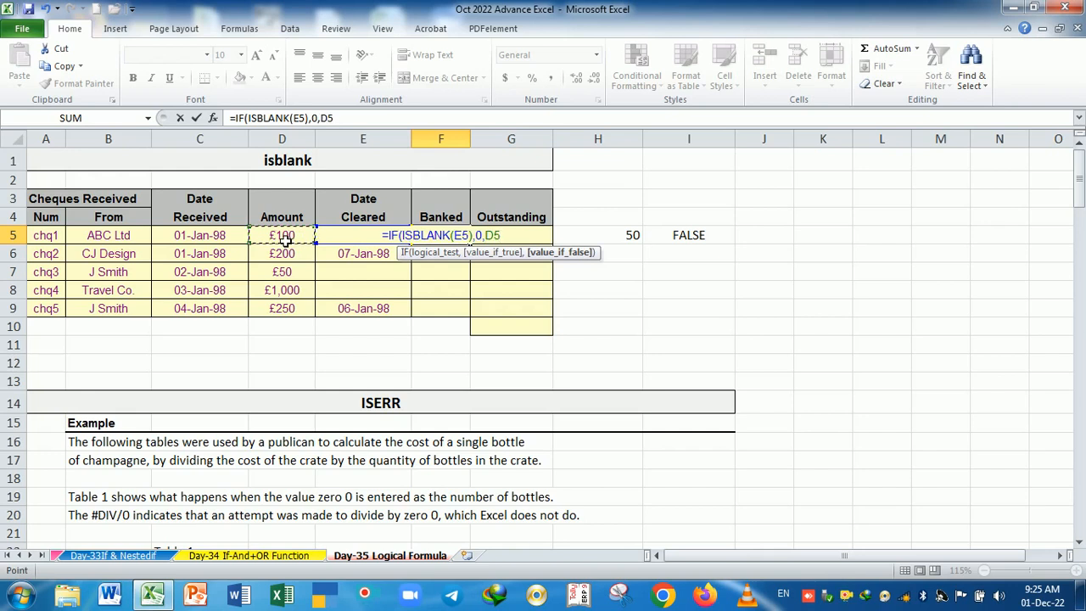
pyautogui.write(')')
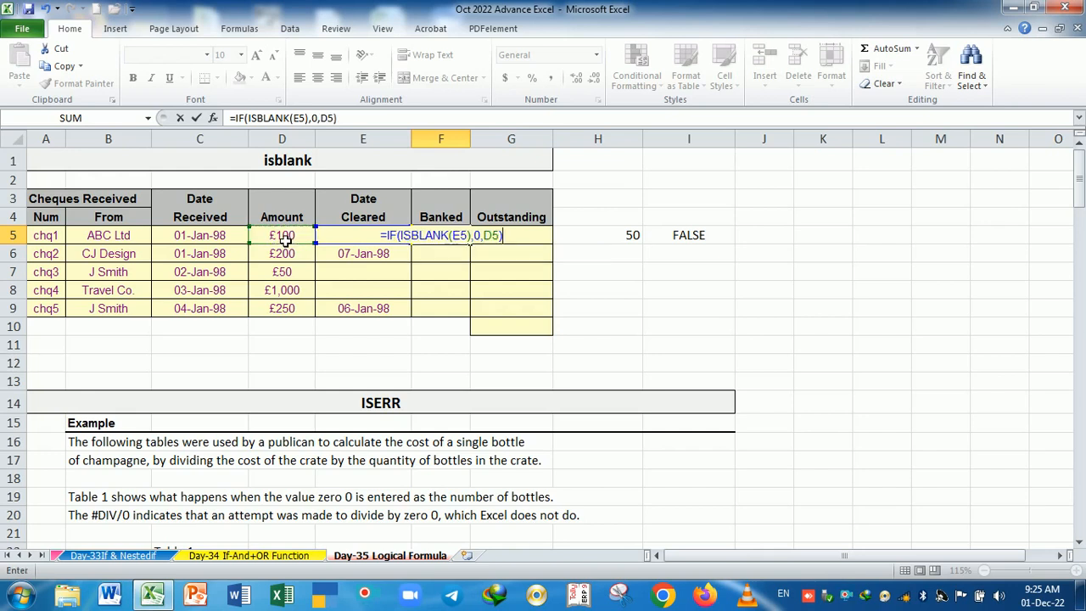
pyautogui.press('Return')
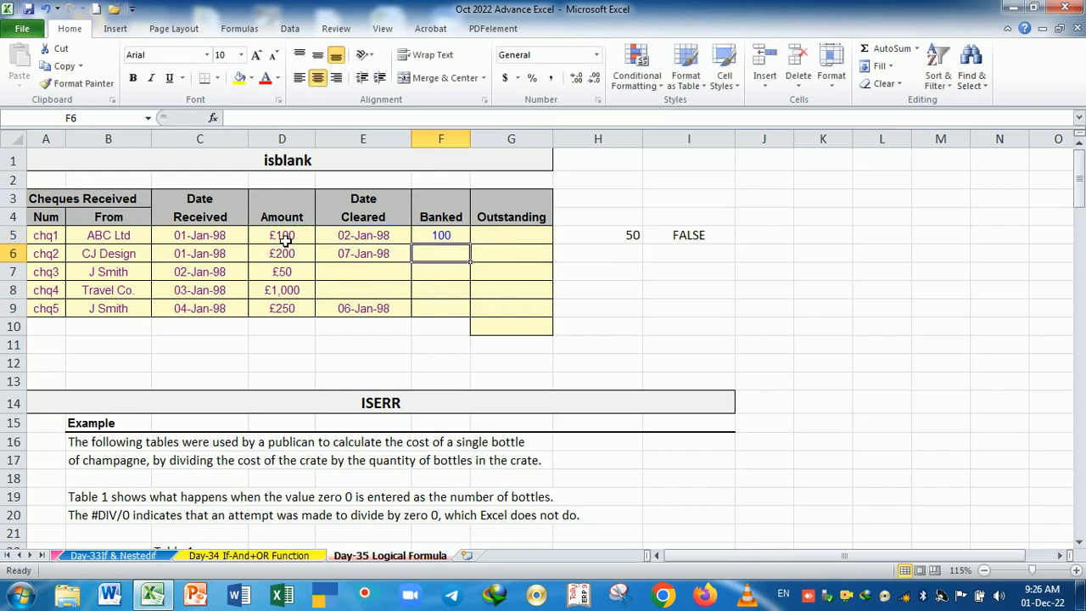
# - Fill the Banked formula from F5 down through F9 for the remaining cheques
pyautogui.click(463, 241)
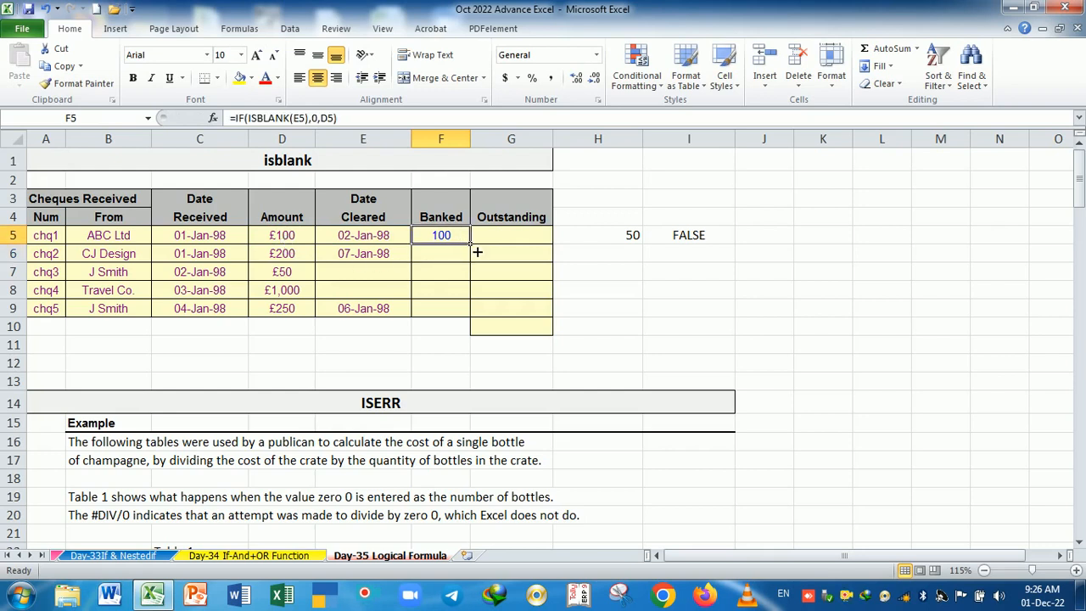
pyautogui.moveTo(477, 252); pyautogui.dragTo(478, 253)
pyautogui.click(363, 246)
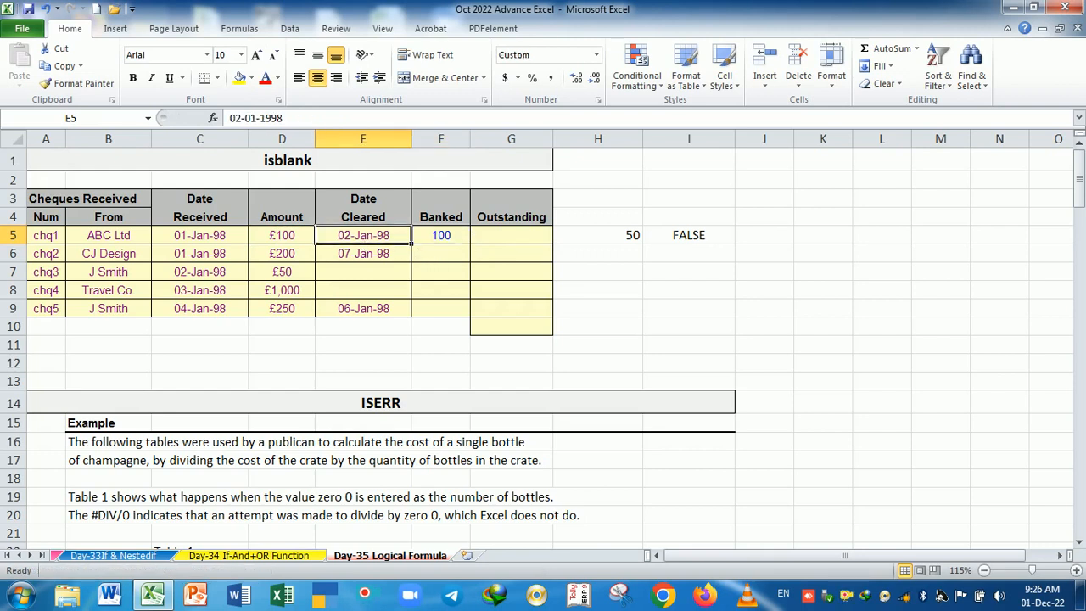
pyautogui.click(456, 241)
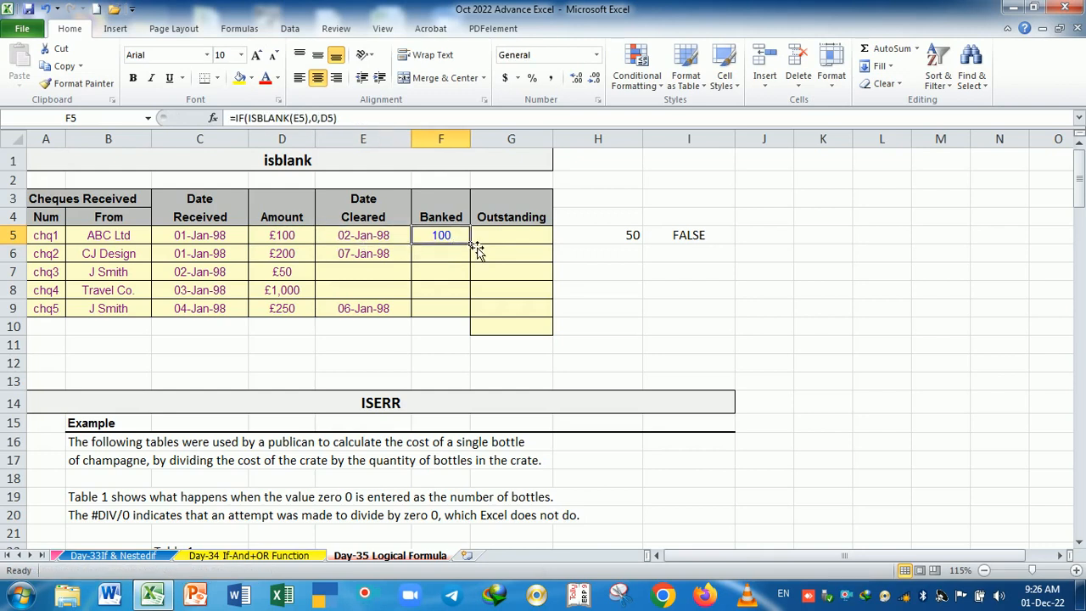
pyautogui.moveTo(478, 249); pyautogui.dragTo(473, 327)
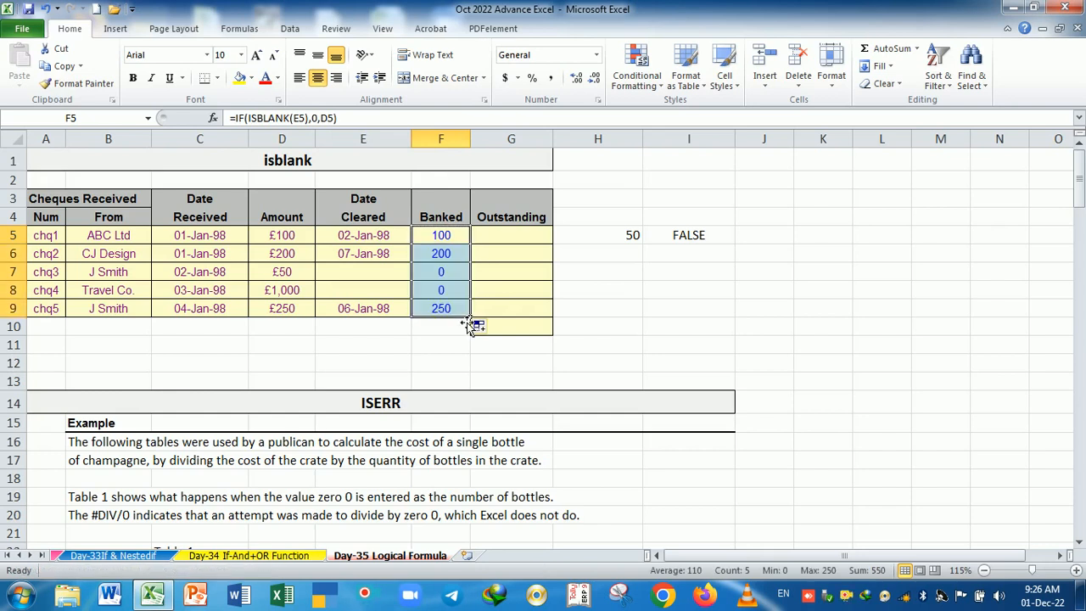
# - Examine the Date Cleared and Banked cells for chq3 and the empty Outstanding cells for chq1, chq3 and chq4
pyautogui.click(374, 281)
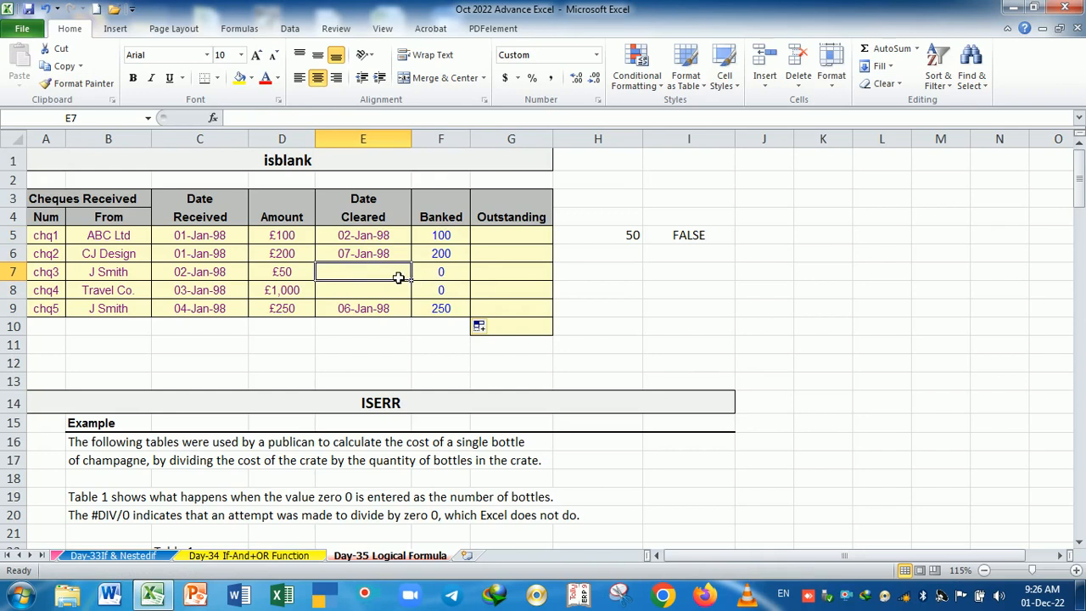
pyautogui.moveTo(399, 278); pyautogui.dragTo(435, 290)
pyautogui.click(399, 278)
pyautogui.click(441, 276)
pyautogui.click(513, 236)
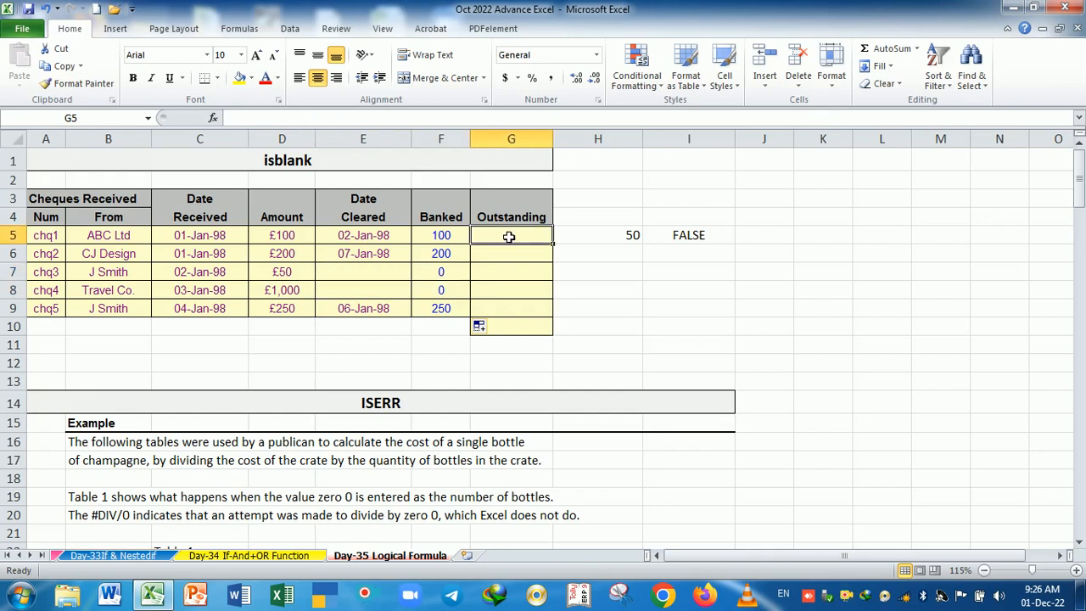
pyautogui.click(441, 244)
pyautogui.click(501, 243)
pyautogui.click(501, 280)
pyautogui.click(501, 295)
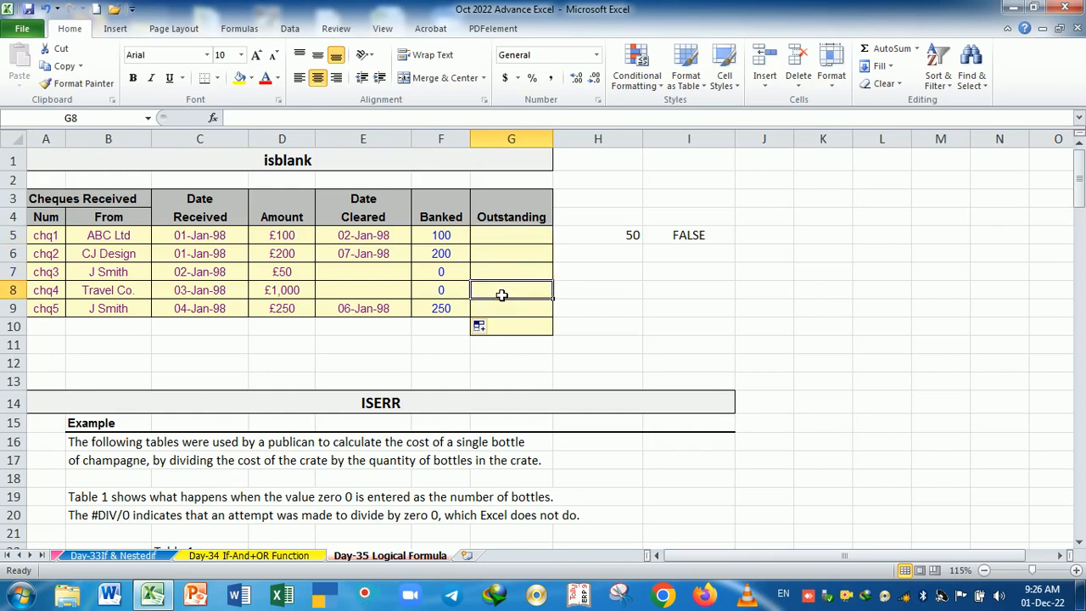
pyautogui.click(501, 278)
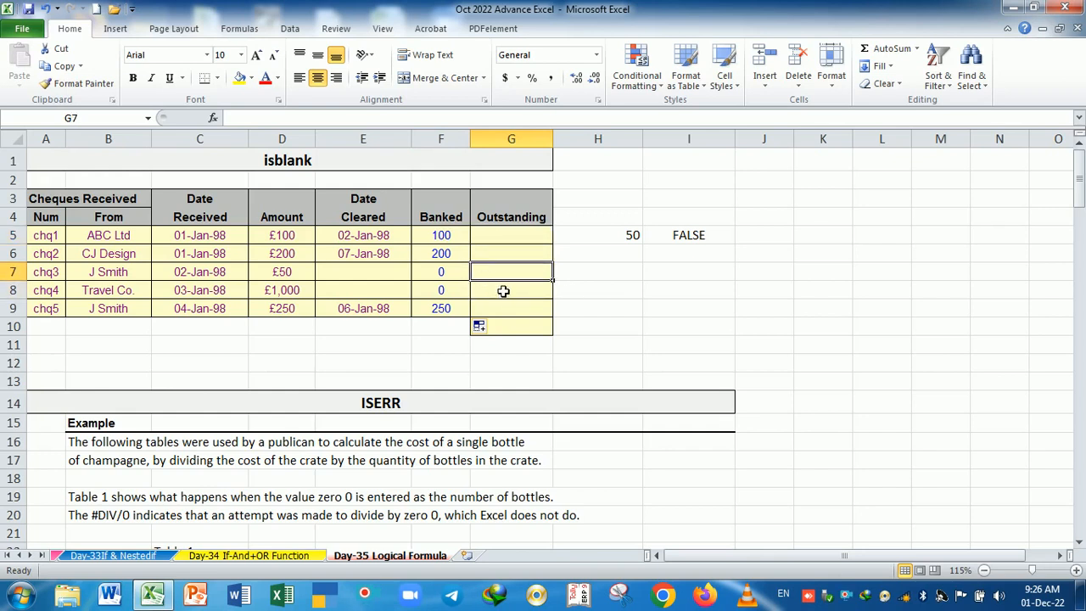
pyautogui.click(502, 291)
pyautogui.click(500, 277)
# - Enter the formula =IF(ISBLANK(E5),D5,0) in Outstanding cell G5 for chq1
pyautogui.click(505, 242)
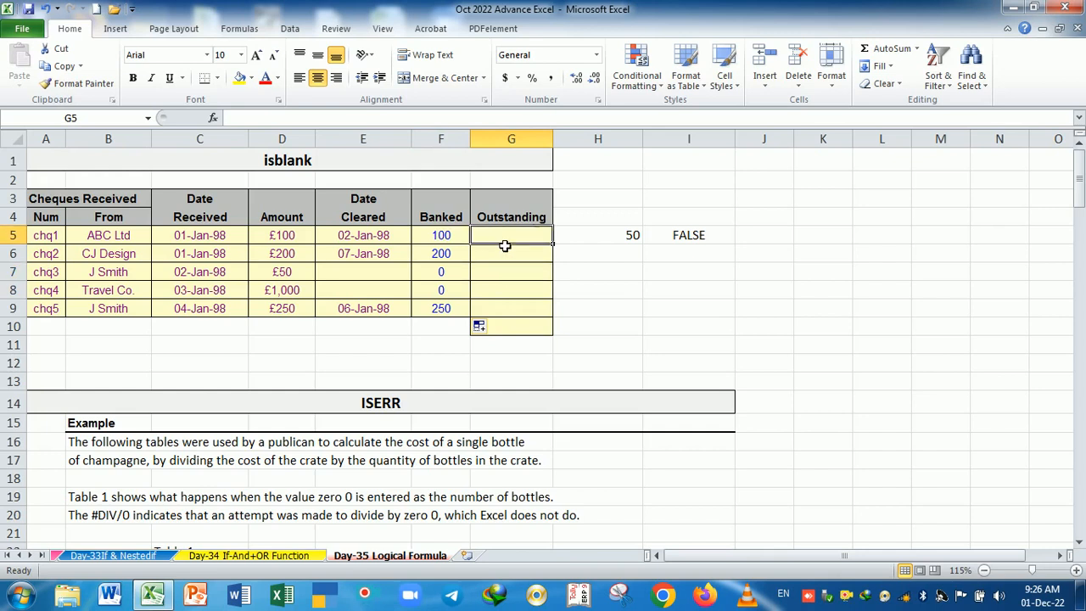
pyautogui.write('=')
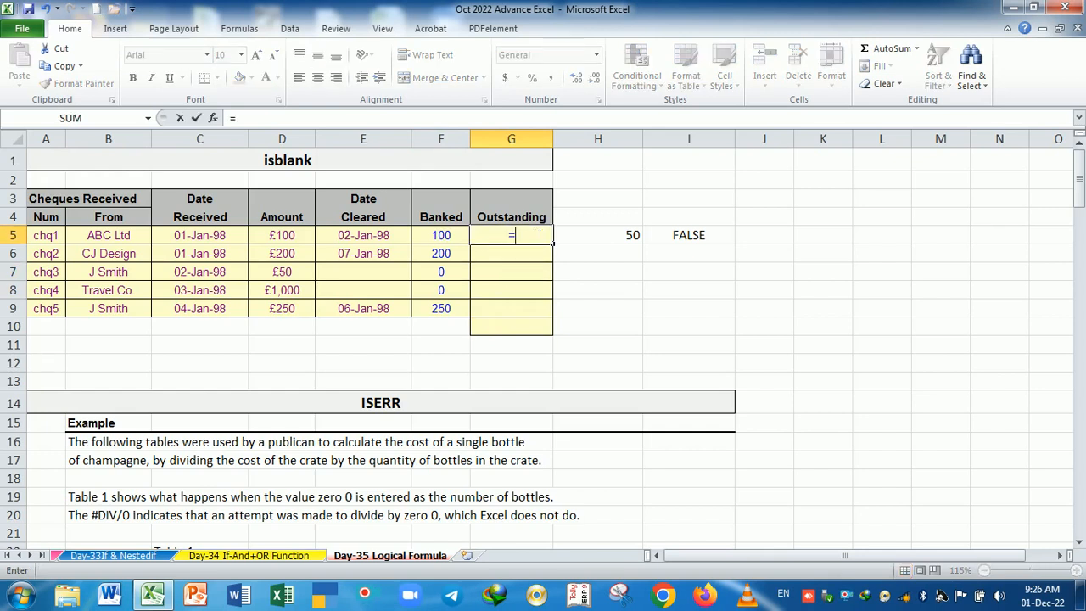
pyautogui.write('if')
pyautogui.press('Tab')
pyautogui.write('is')
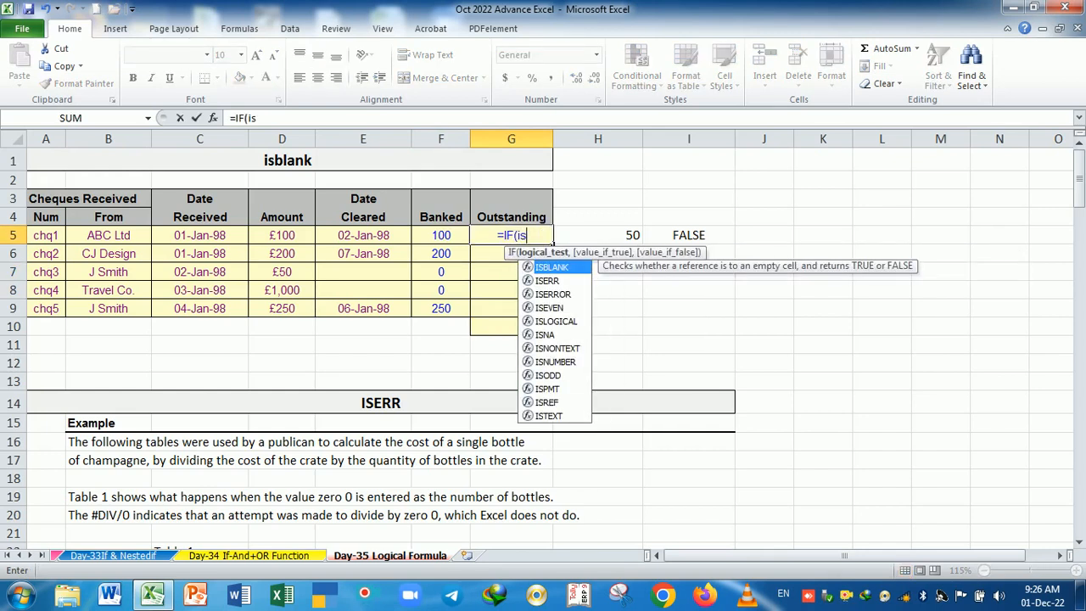
pyautogui.press('Tab')
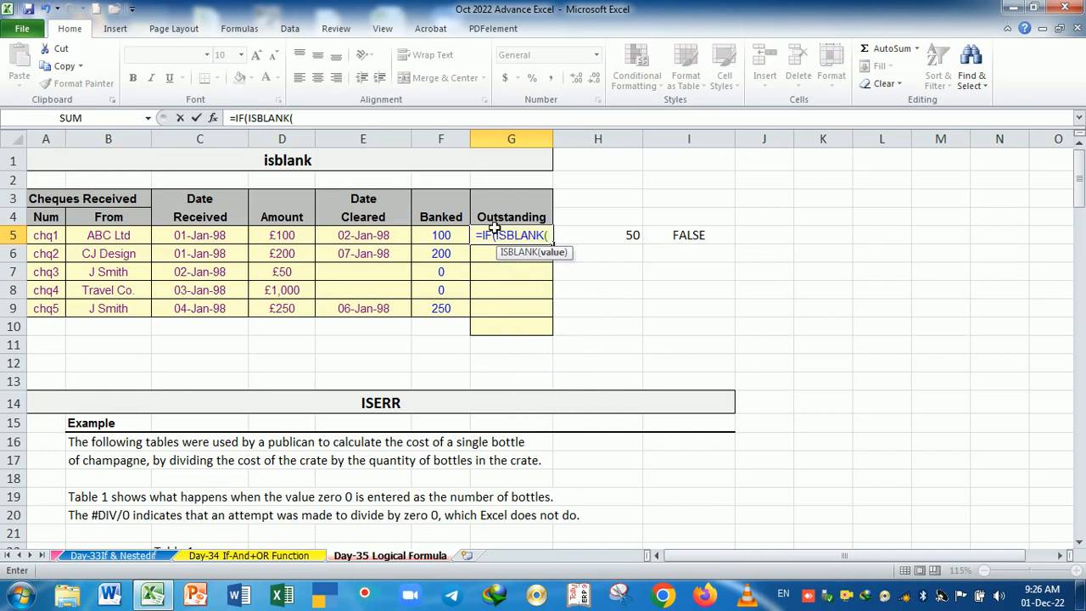
pyautogui.click(387, 238)
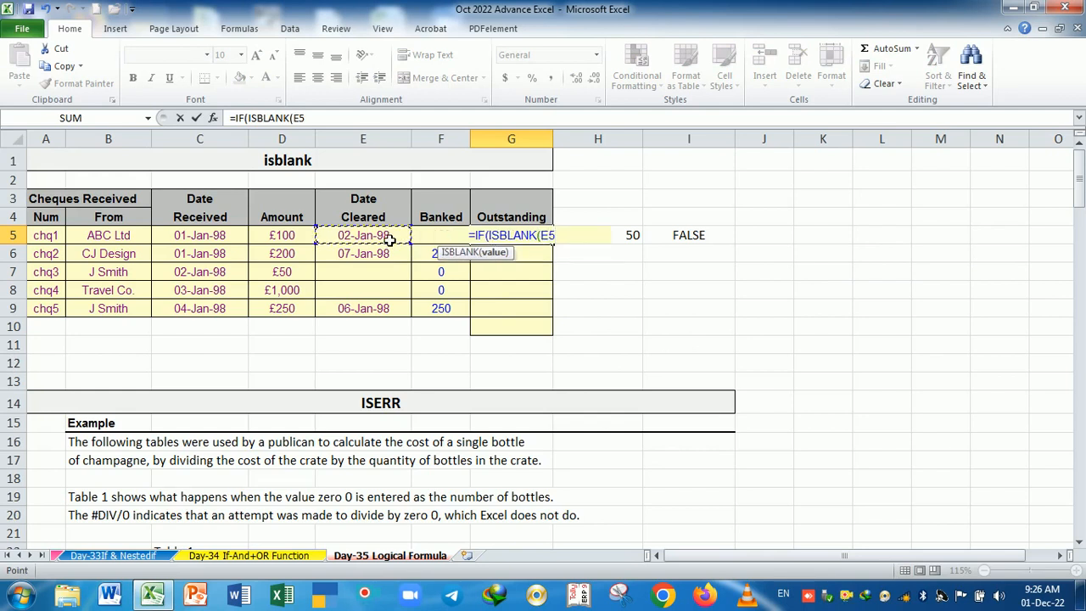
pyautogui.write(')')
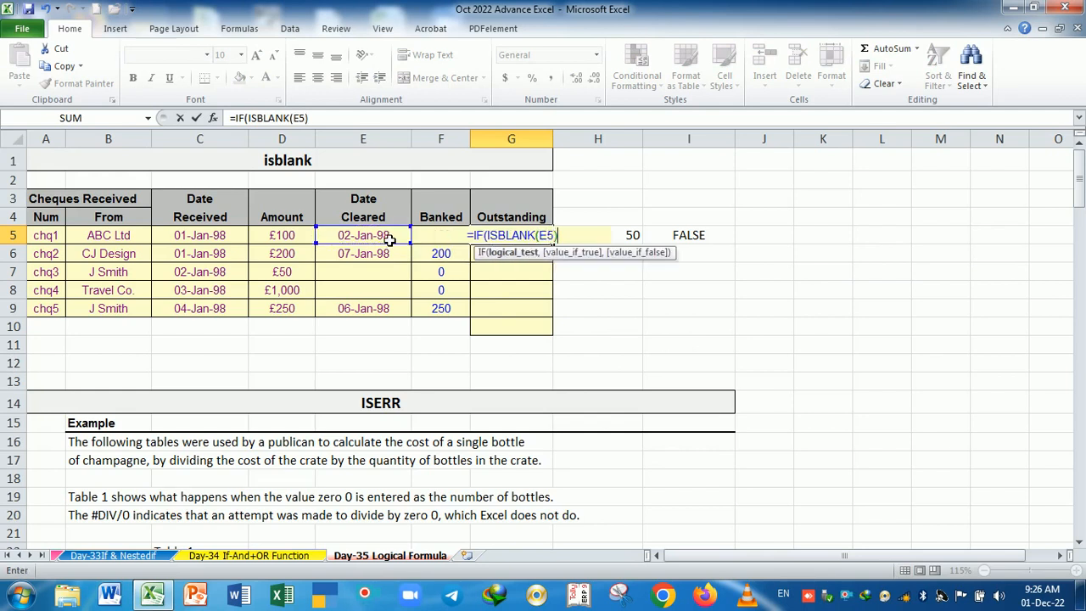
pyautogui.write(',')
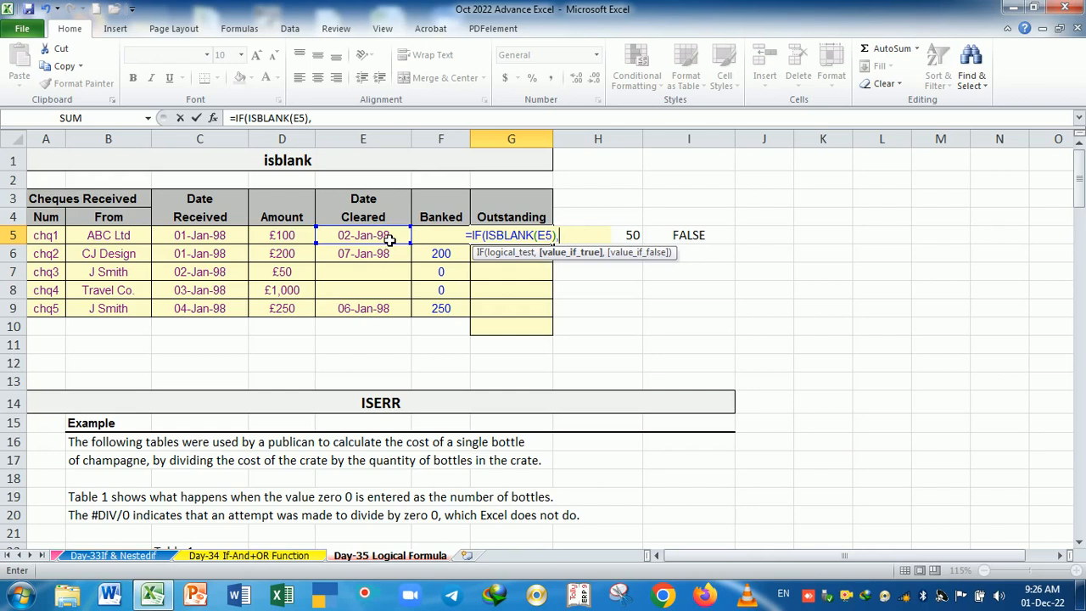
pyautogui.click(280, 240)
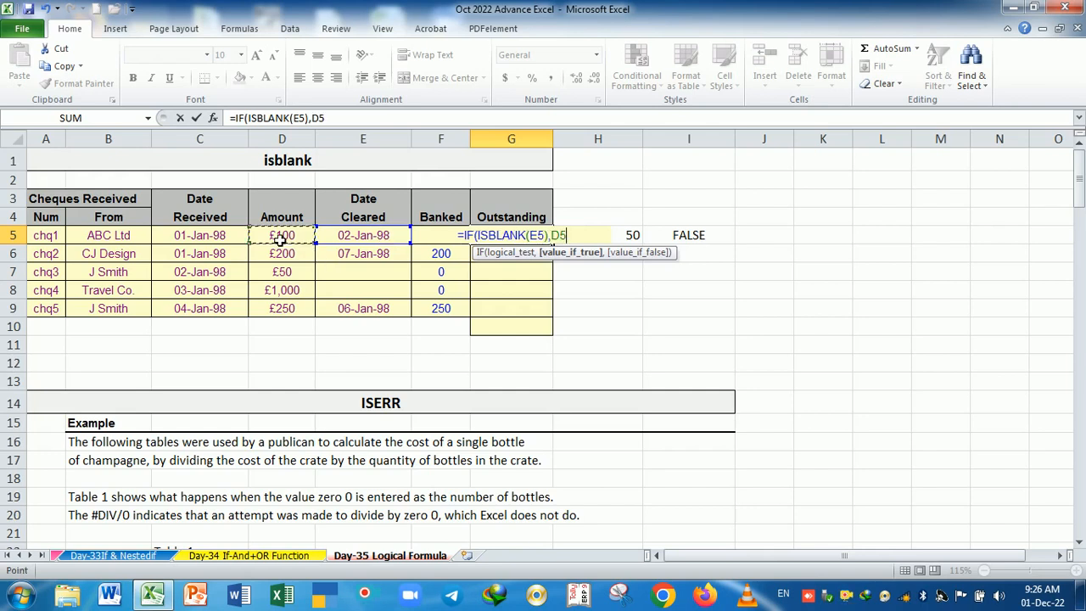
pyautogui.write(',')
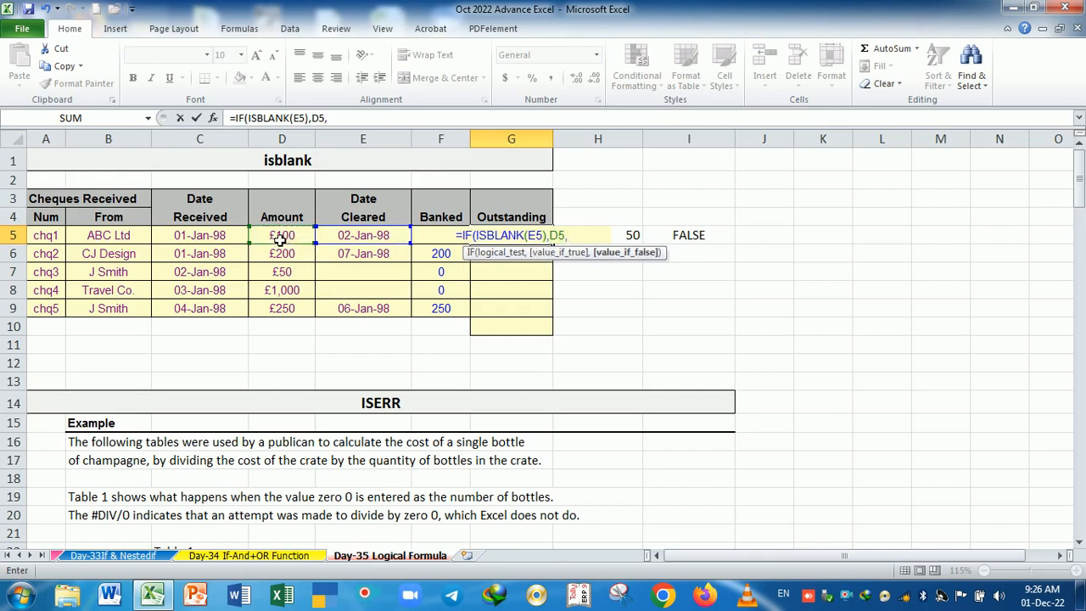
pyautogui.write('0')
pyautogui.press('Return')
pyautogui.press('Return')
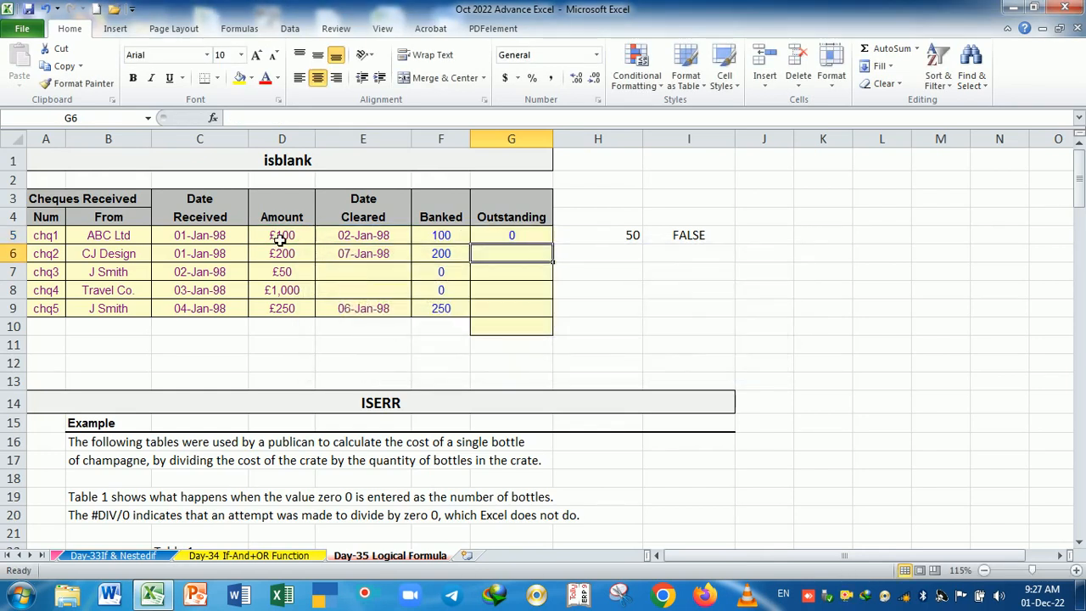
# - Check chq1's amount, cleared date and Banked formula, and fill the Outstanding formula from G5 down through G9
pyautogui.moveTo(297, 240); pyautogui.dragTo(352, 236)
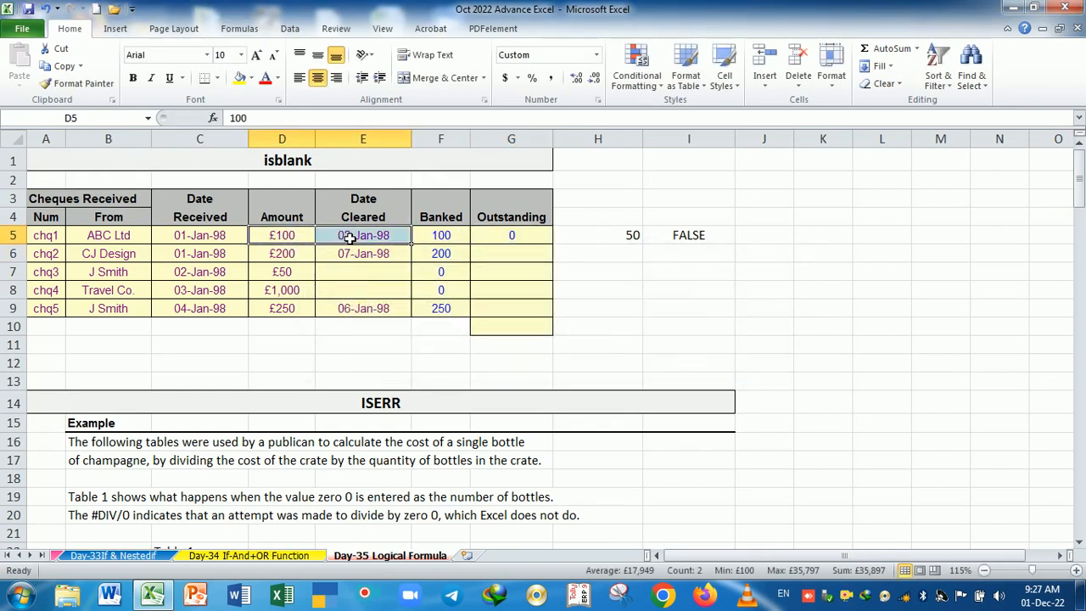
pyautogui.click(428, 237)
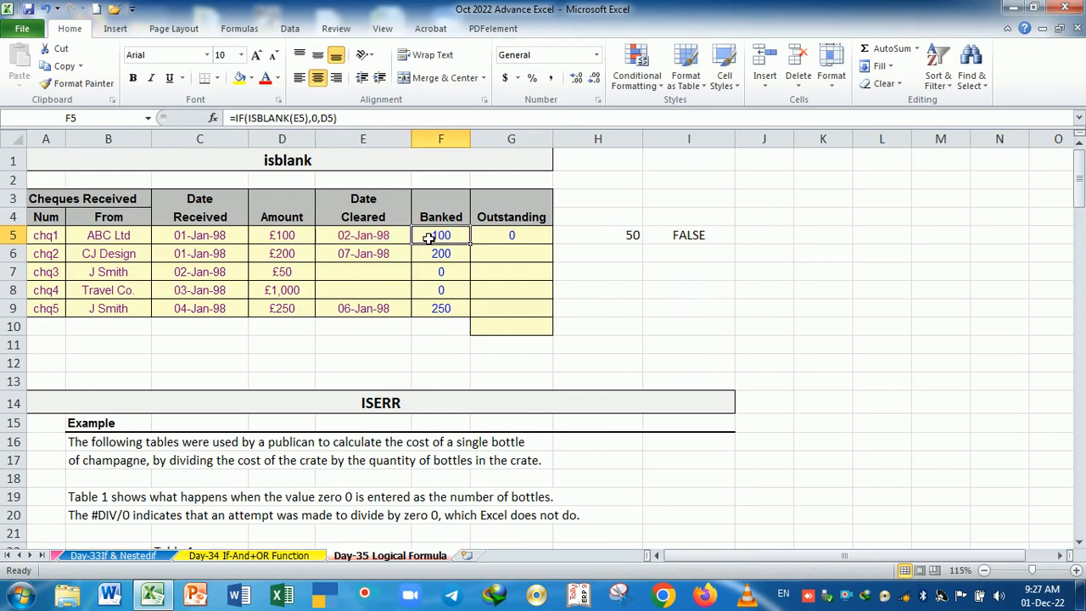
pyautogui.click(495, 236)
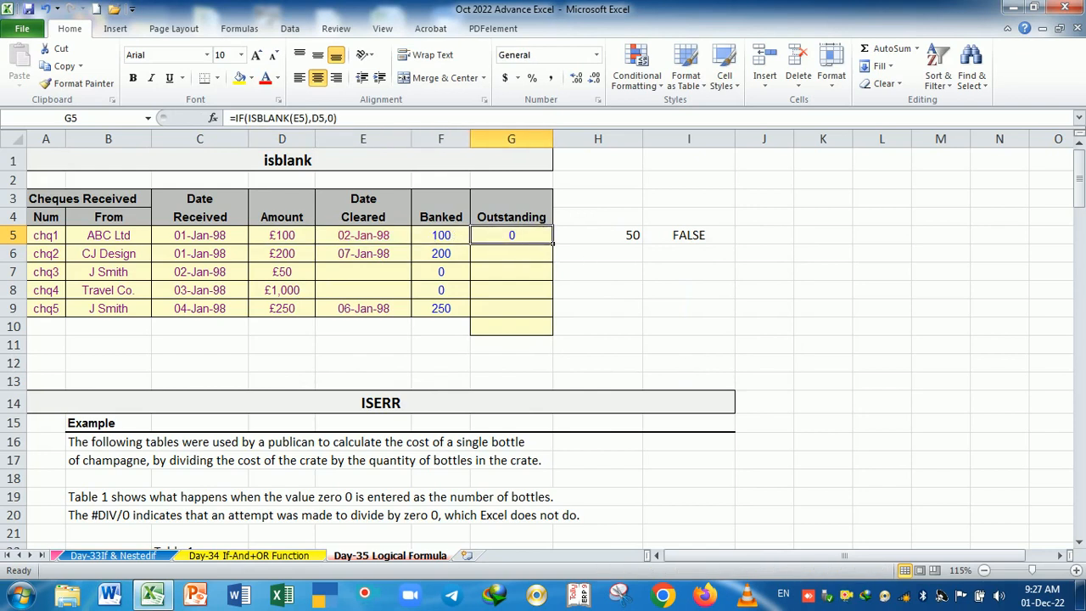
pyautogui.moveTo(553, 244); pyautogui.dragTo(555, 318)
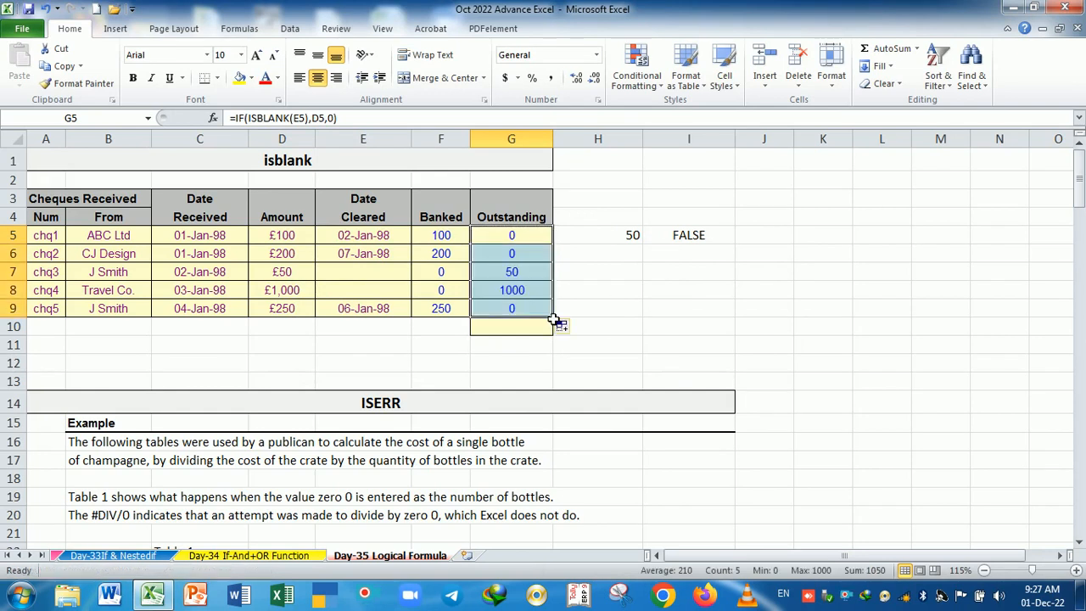
# - Compare the Banked and Outstanding results for chq3 and chq4, and inspect the Outstanding formula in G5
pyautogui.moveTo(437, 273); pyautogui.dragTo(443, 296)
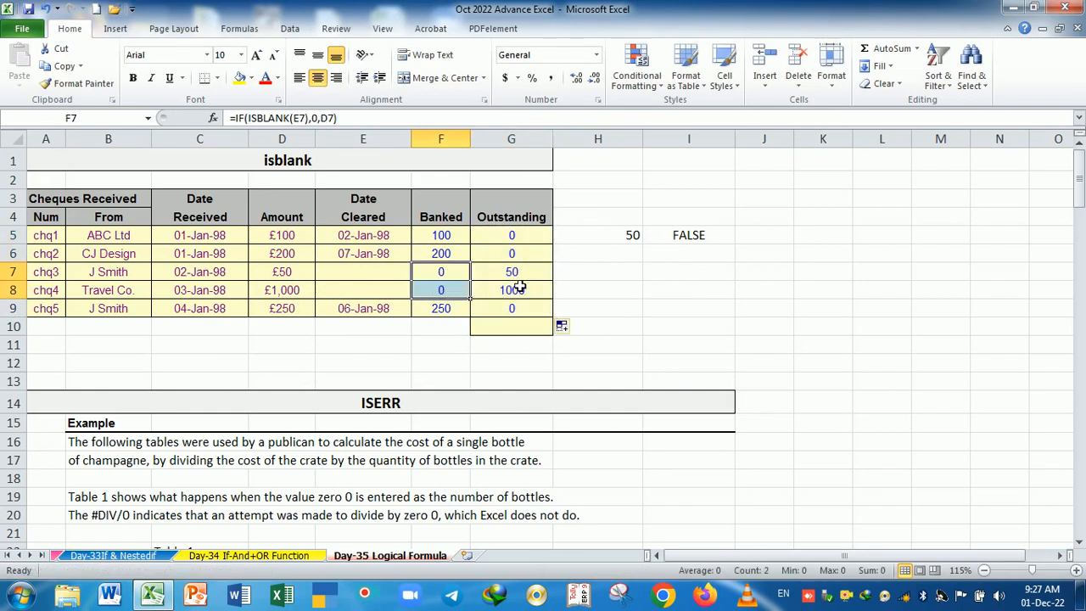
pyautogui.click(511, 273)
pyautogui.click(515, 292)
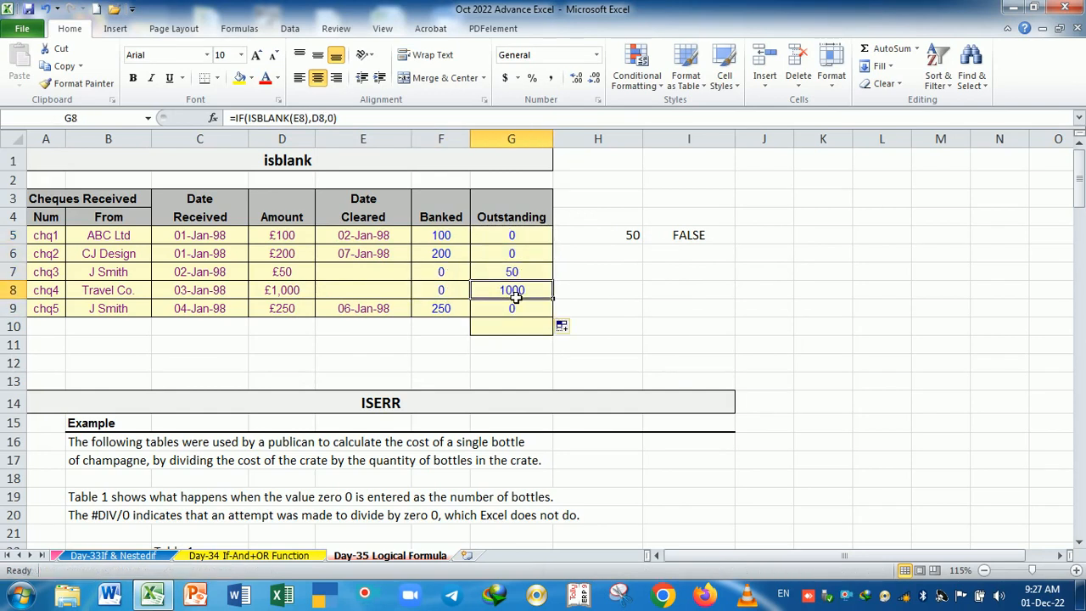
pyautogui.click(517, 274)
pyautogui.click(516, 292)
pyautogui.click(517, 273)
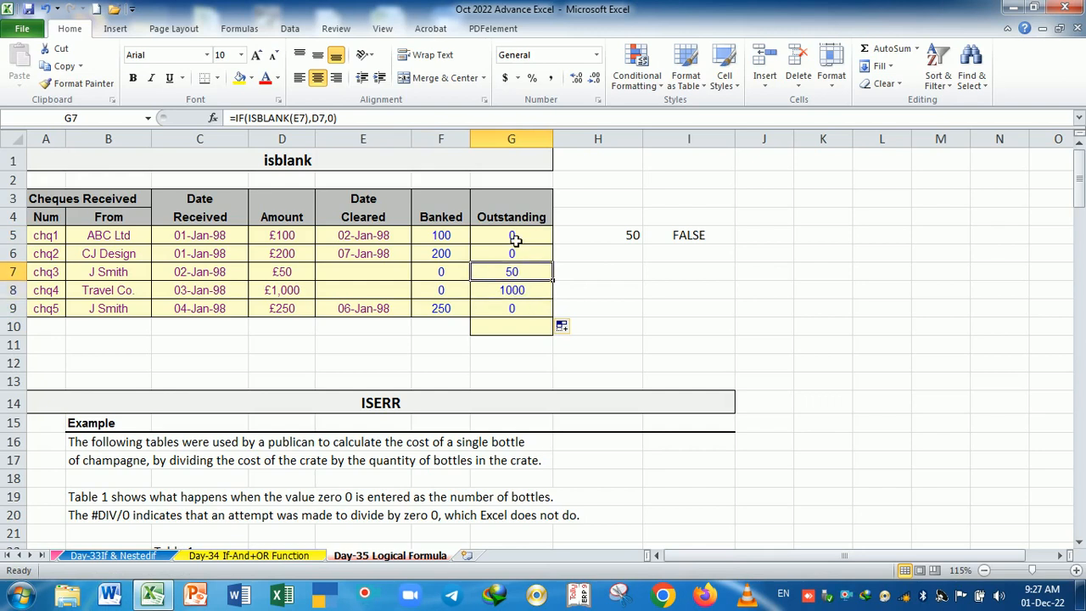
pyautogui.doubleClick(514, 237)
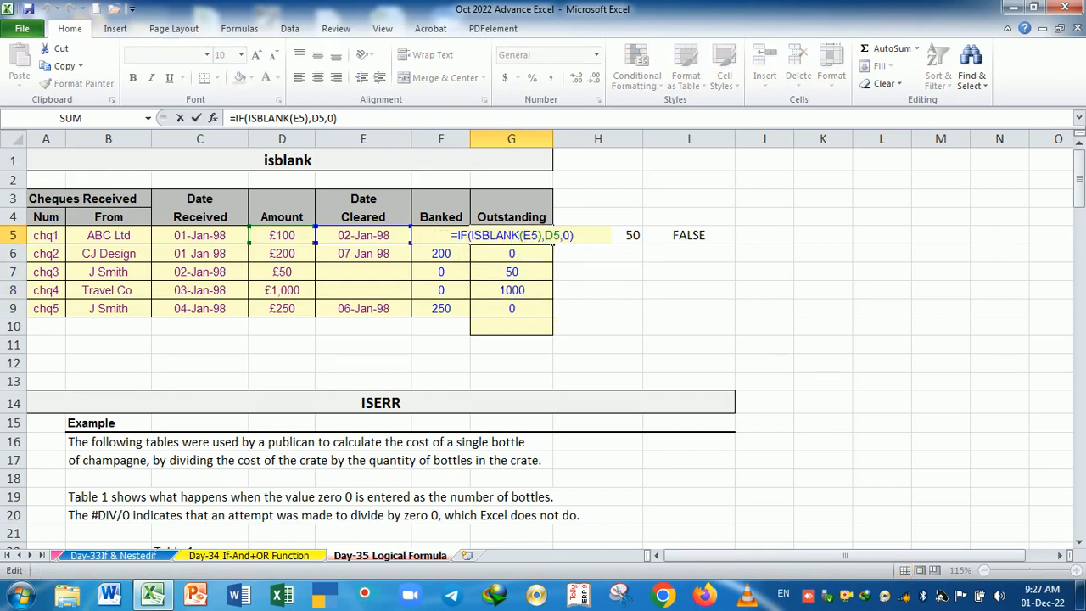
pyautogui.press('Return')
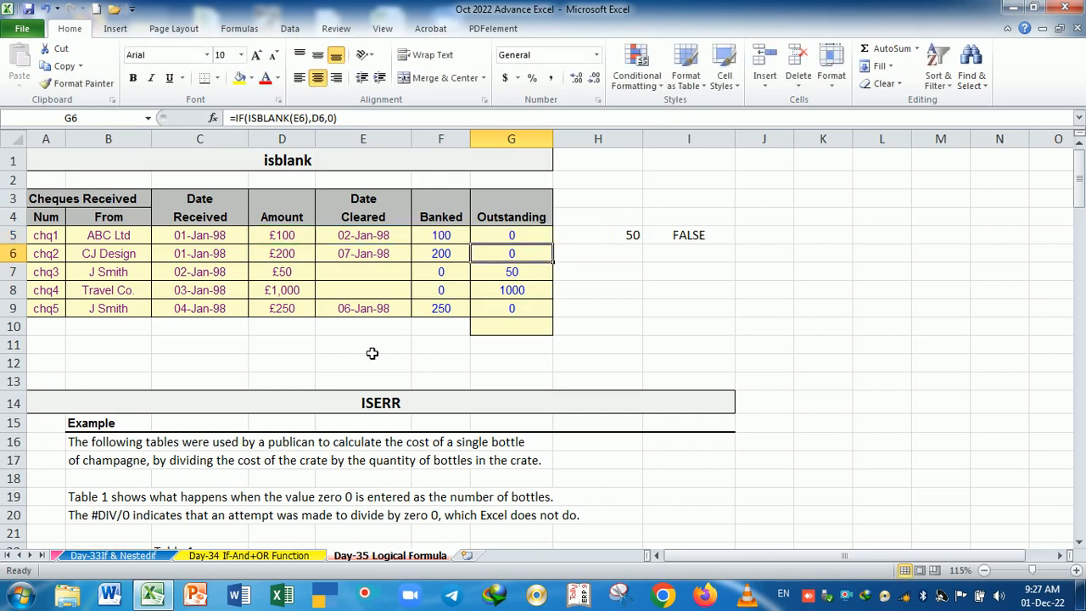
# - In the ISERR example, enter =20/0 in cell F23 beside Table 1, and inspect the Cost of single bottle formula in E25
pyautogui.scroll(-4, 376, 352)
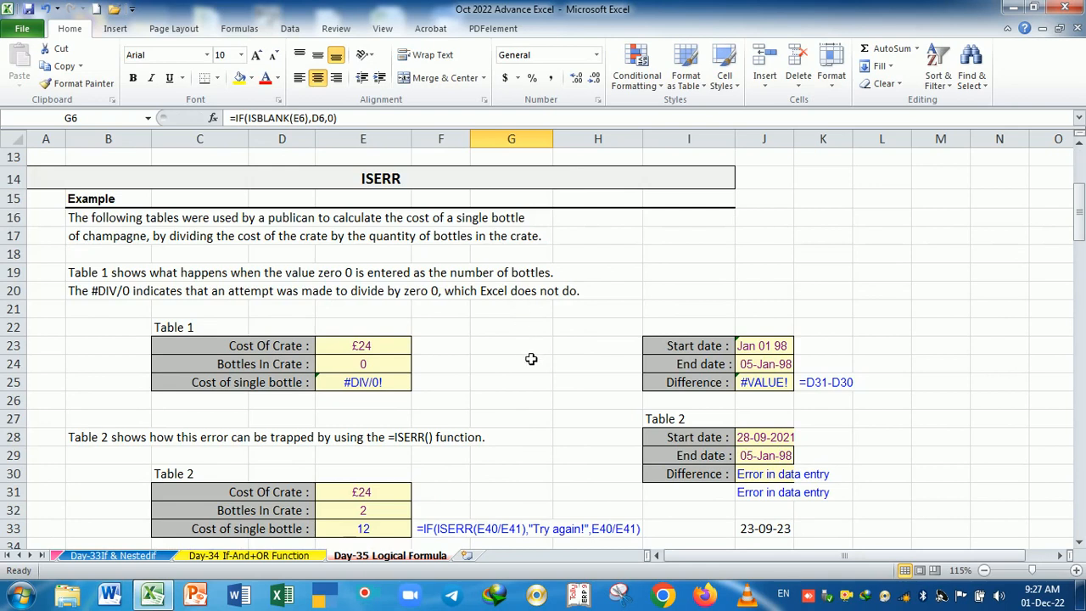
pyautogui.click(529, 351)
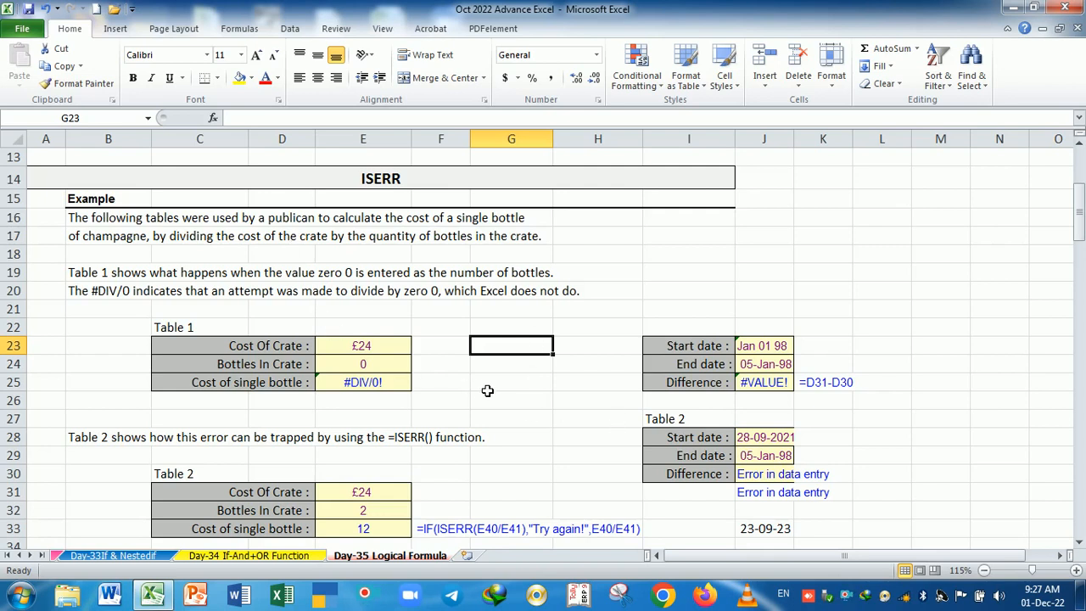
pyautogui.scroll(-1, 488, 390)
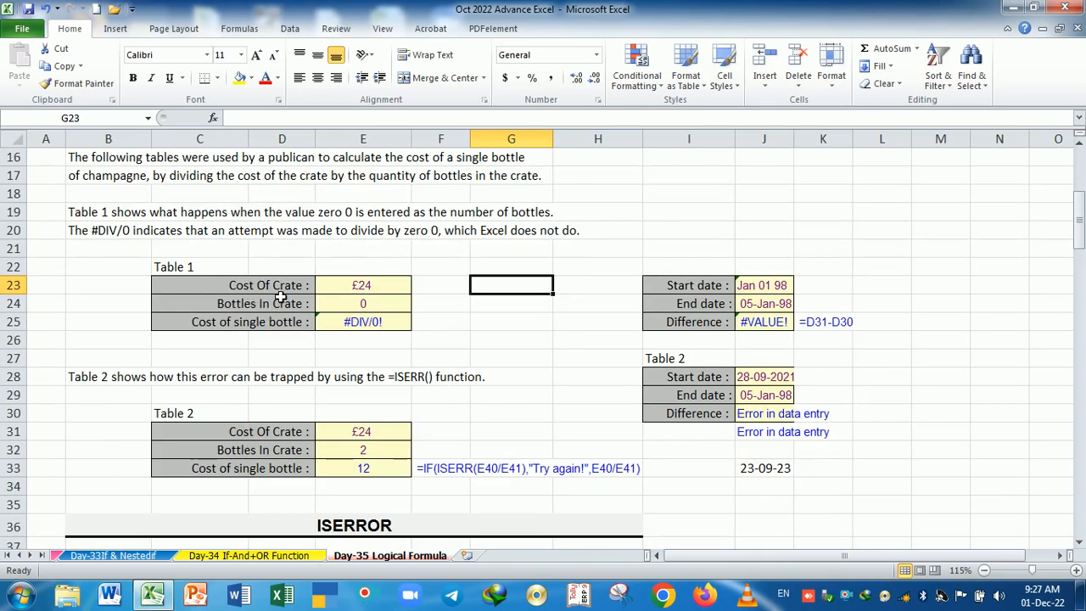
pyautogui.click(389, 291)
pyautogui.click(445, 290)
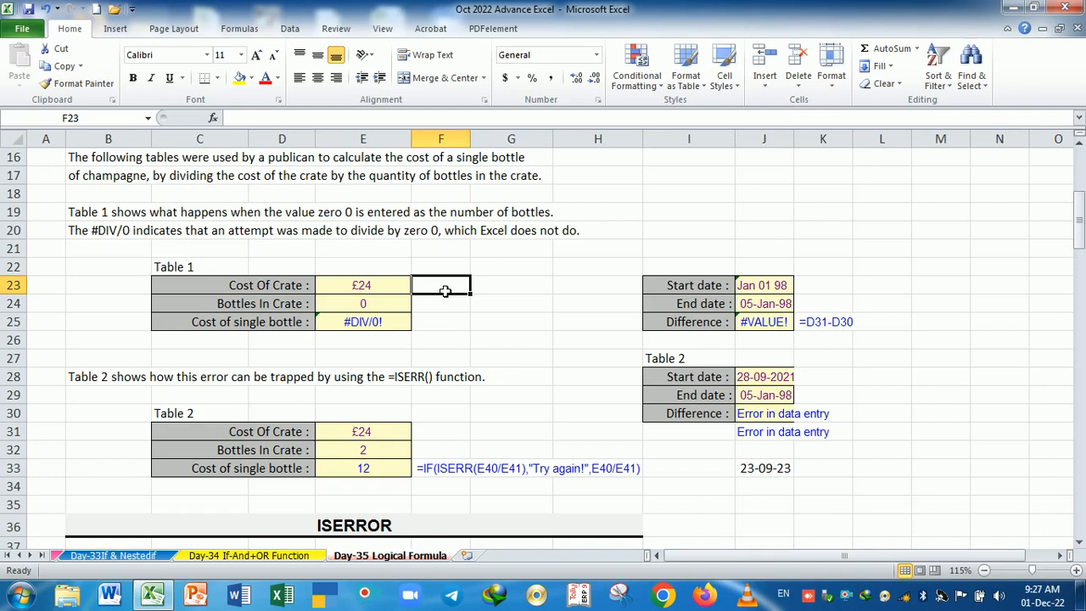
pyautogui.write('2')
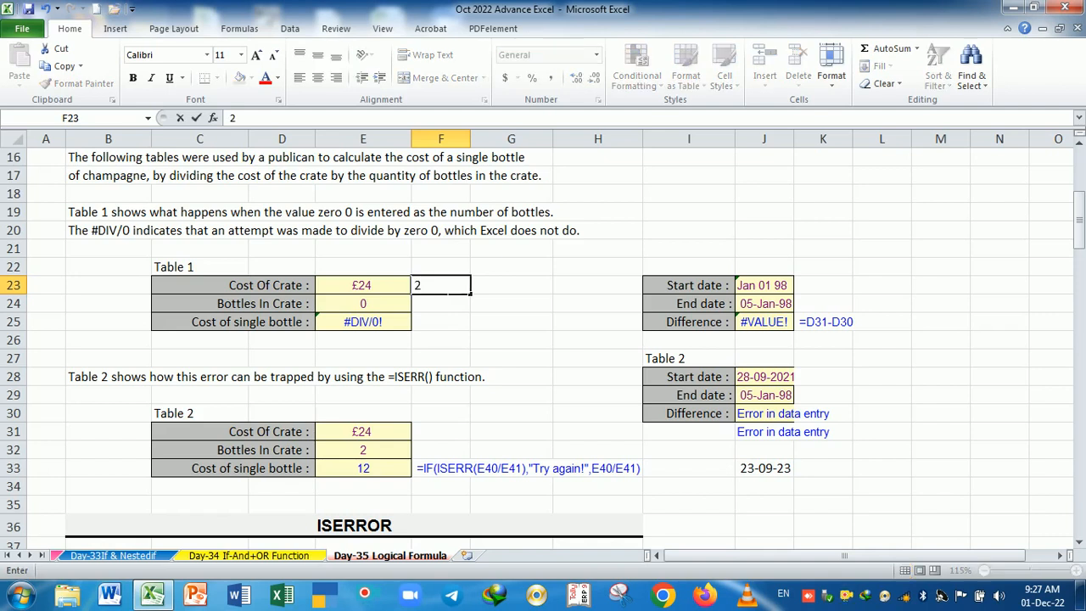
pyautogui.press('BackSpace')
pyautogui.write('=')
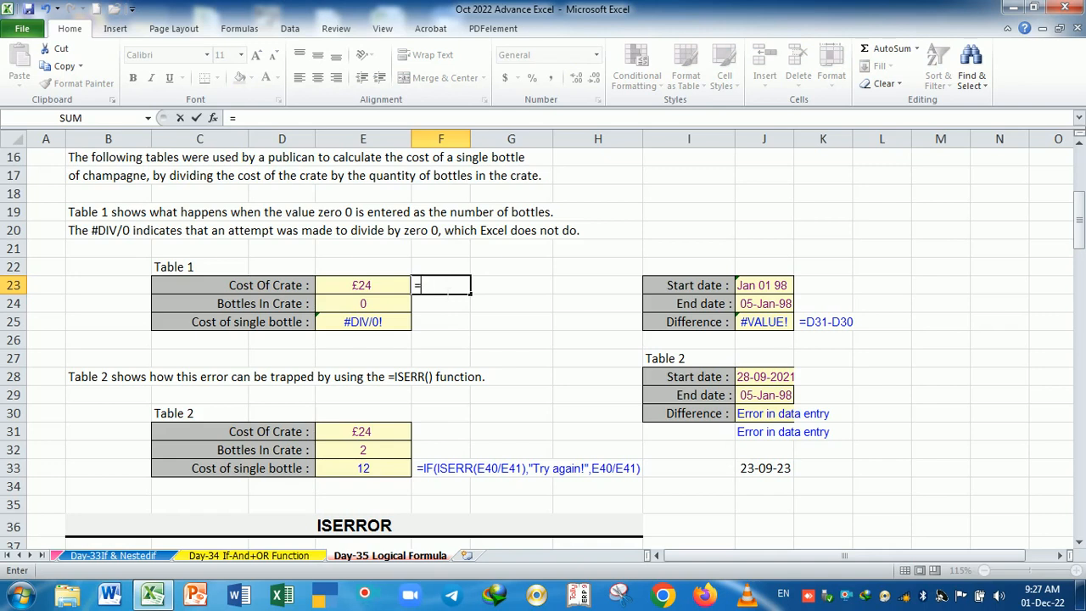
pyautogui.write('20/0')
pyautogui.press('Return')
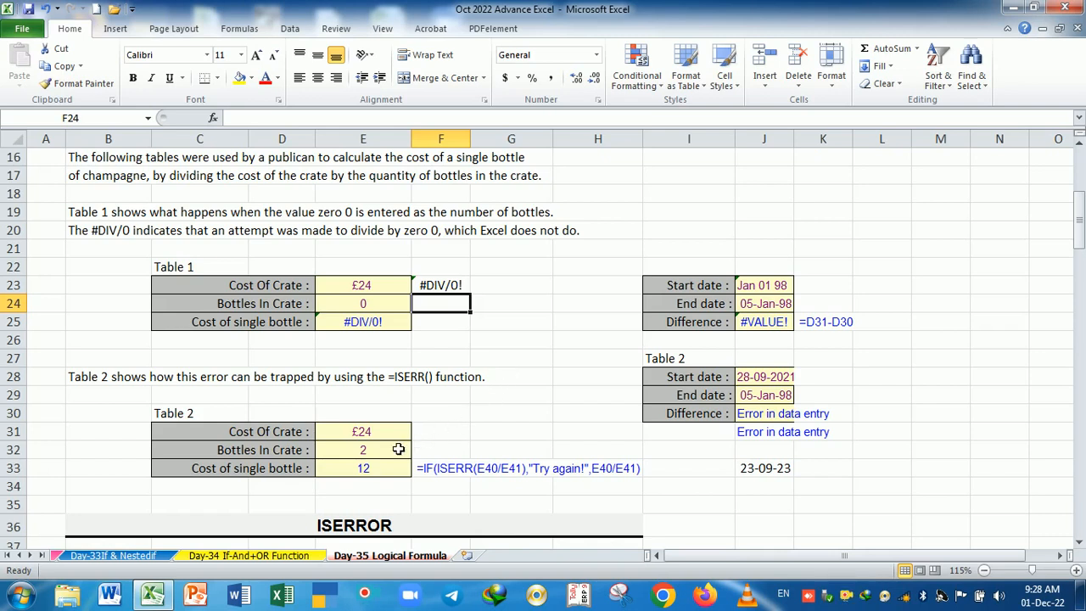
pyautogui.click(382, 326)
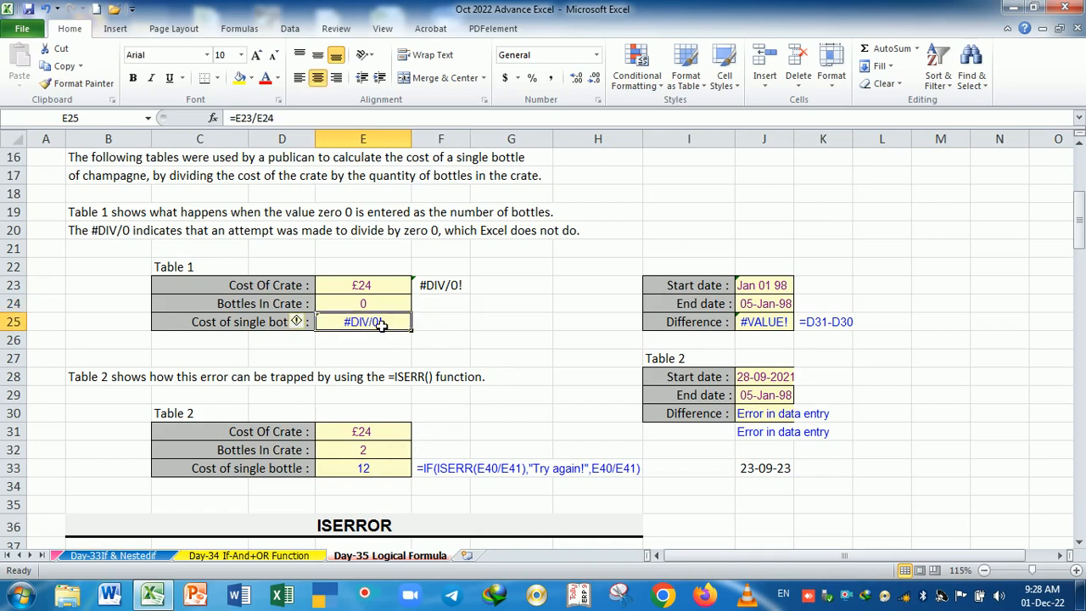
# - Inspect the Cost of single bottle formula in E25, and the Difference formula in J25 and Start date in J23
pyautogui.click(382, 342)
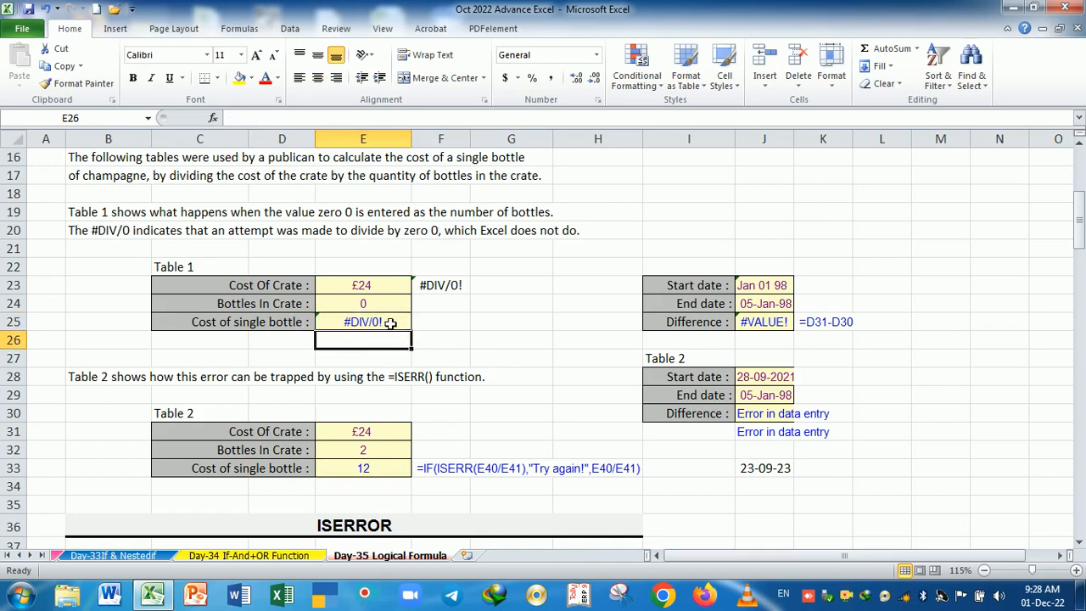
pyautogui.click(390, 323)
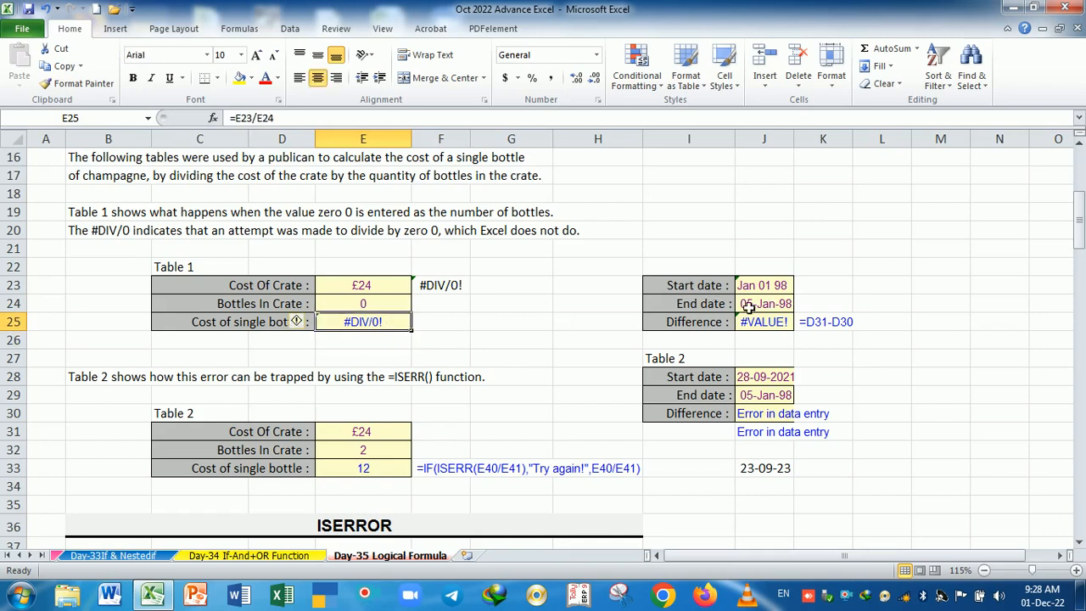
pyautogui.click(769, 325)
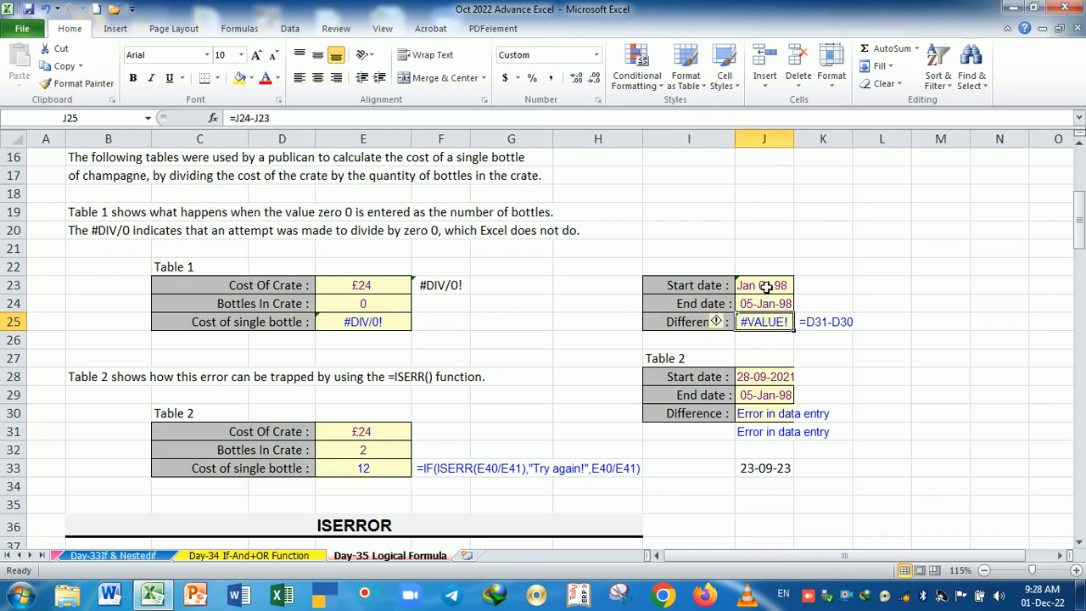
pyautogui.click(766, 290)
# - Enter the formula =J24-J23 in Difference cell J25 to subtract the start date from the end date
pyautogui.click(766, 330)
pyautogui.write('=')
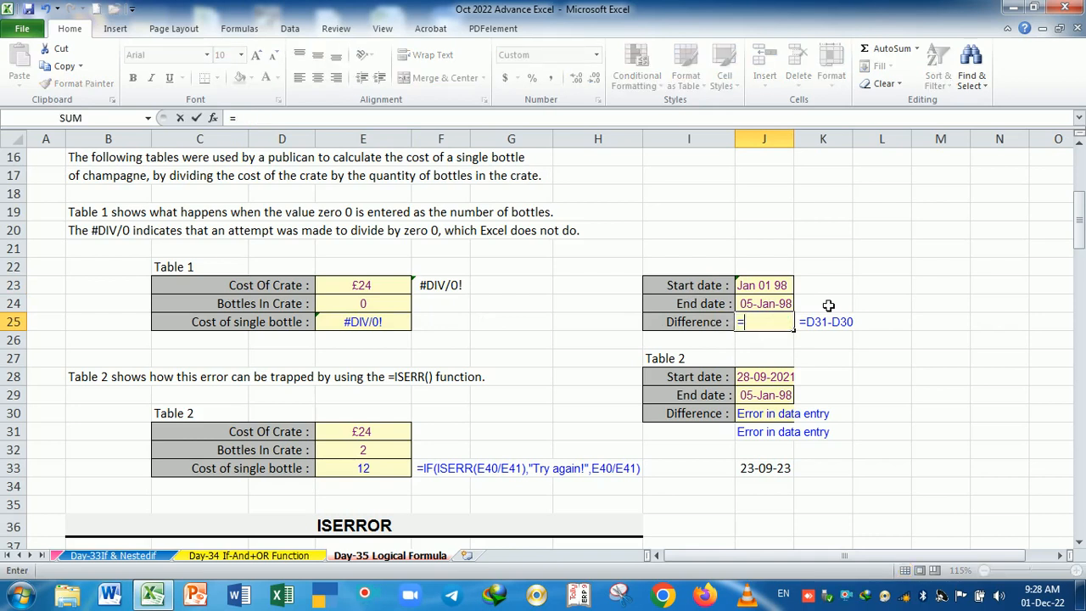
pyautogui.click(784, 304)
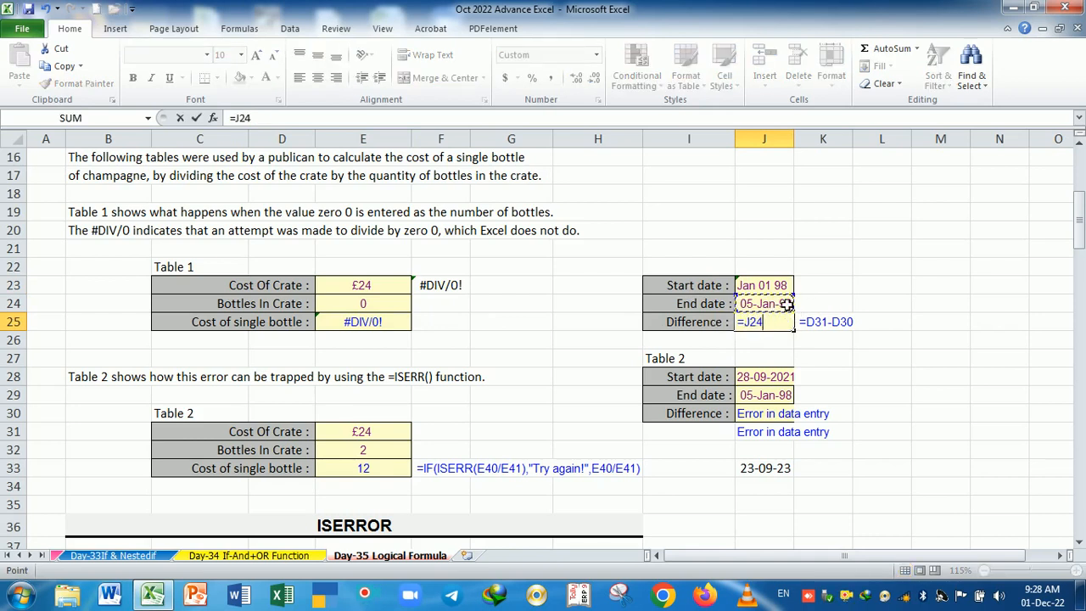
pyautogui.write('-')
pyautogui.click(773, 291)
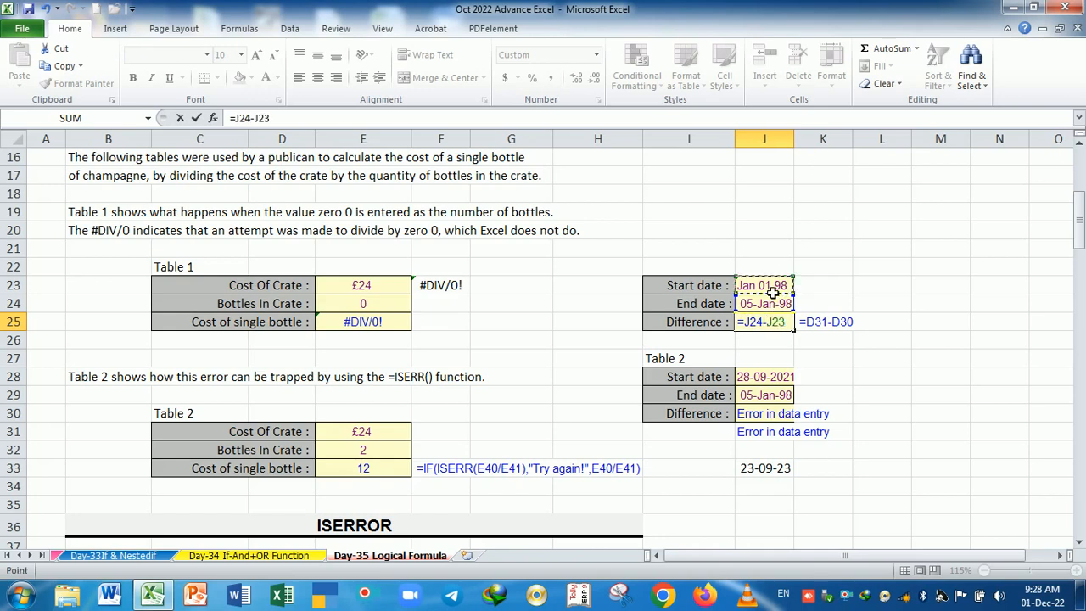
pyautogui.press('Return')
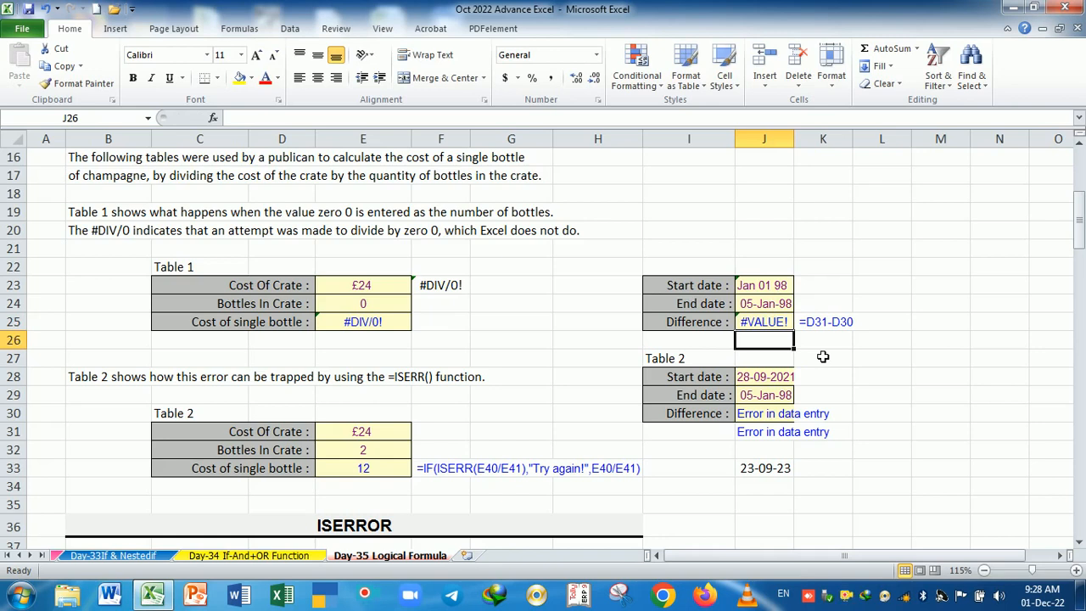
# - Examine the Difference result in J25 and compare how the dates in J23 and J24 are stored
pyautogui.click(772, 329)
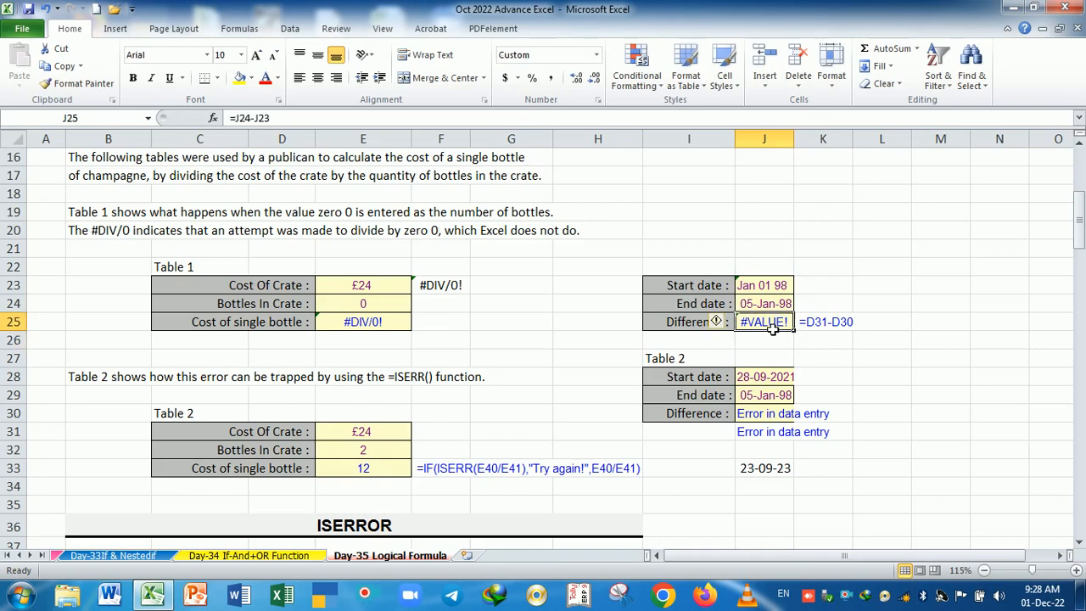
pyautogui.click(818, 350)
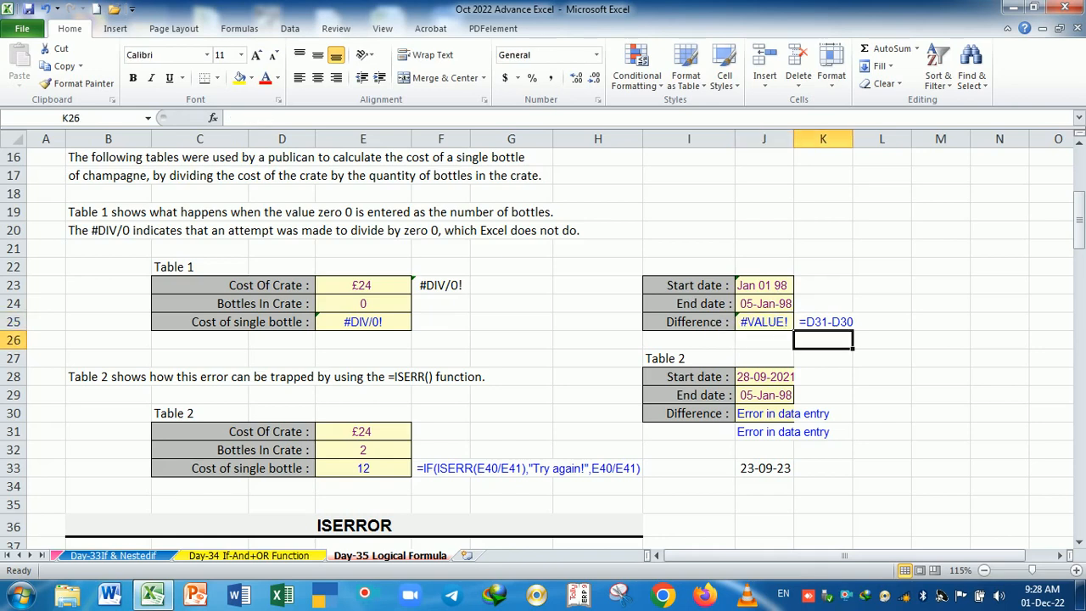
pyautogui.click(749, 290)
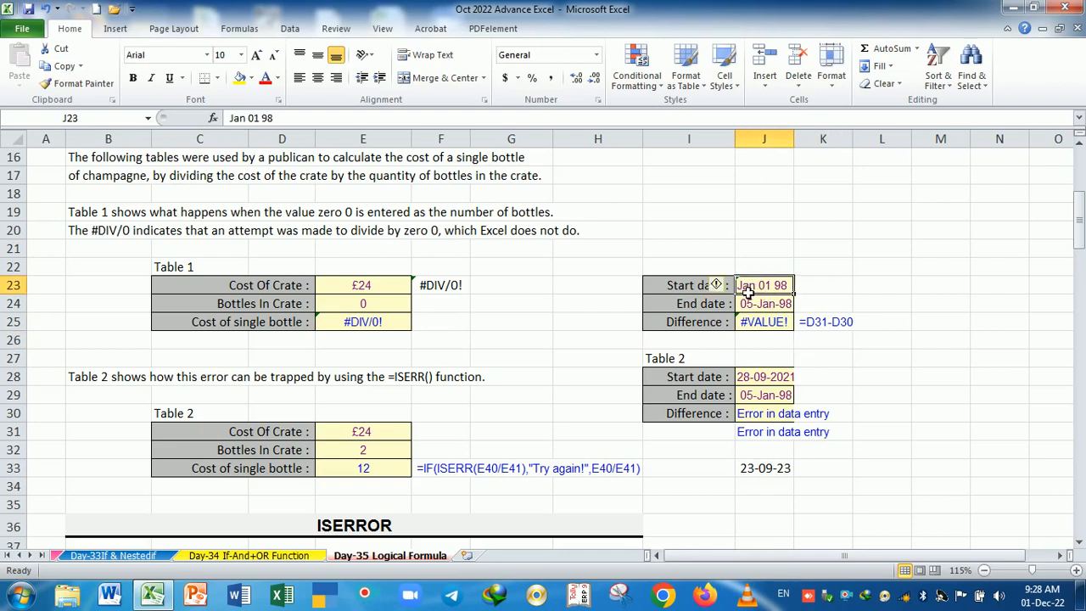
pyautogui.click(782, 325)
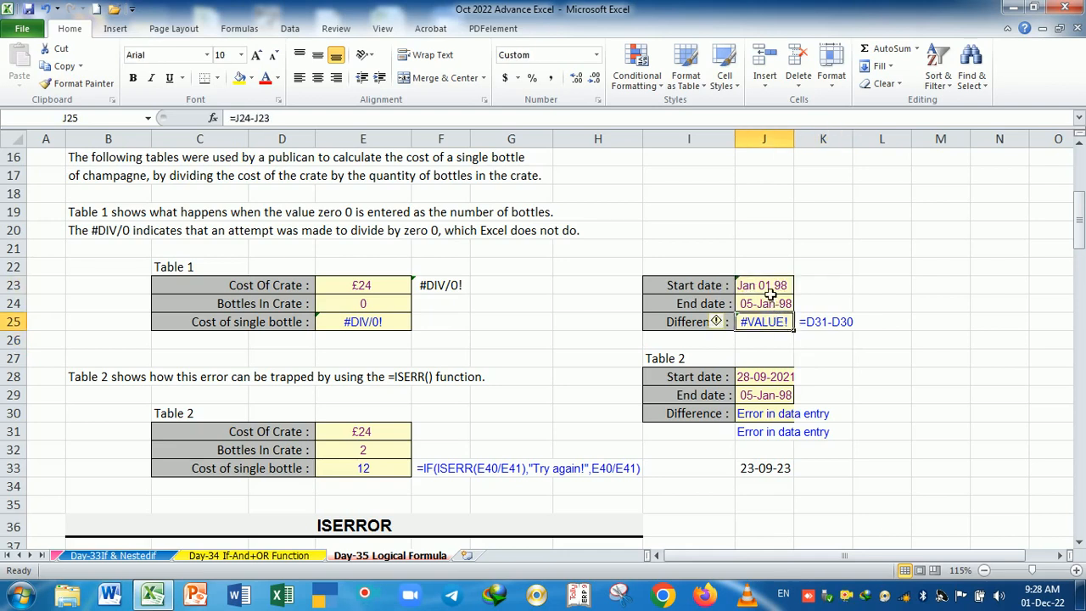
pyautogui.click(770, 291)
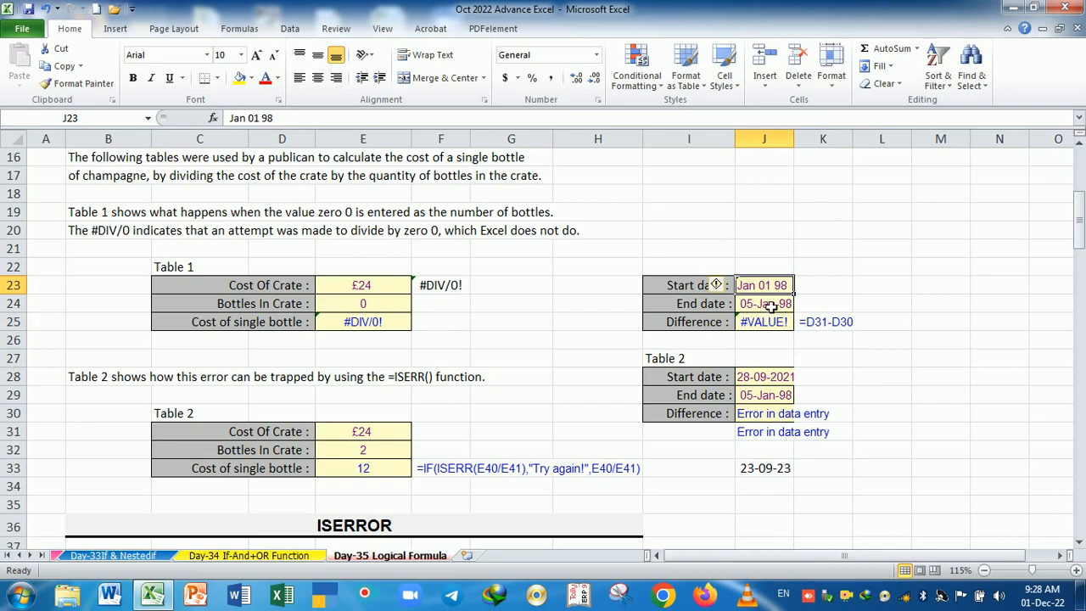
pyautogui.click(771, 307)
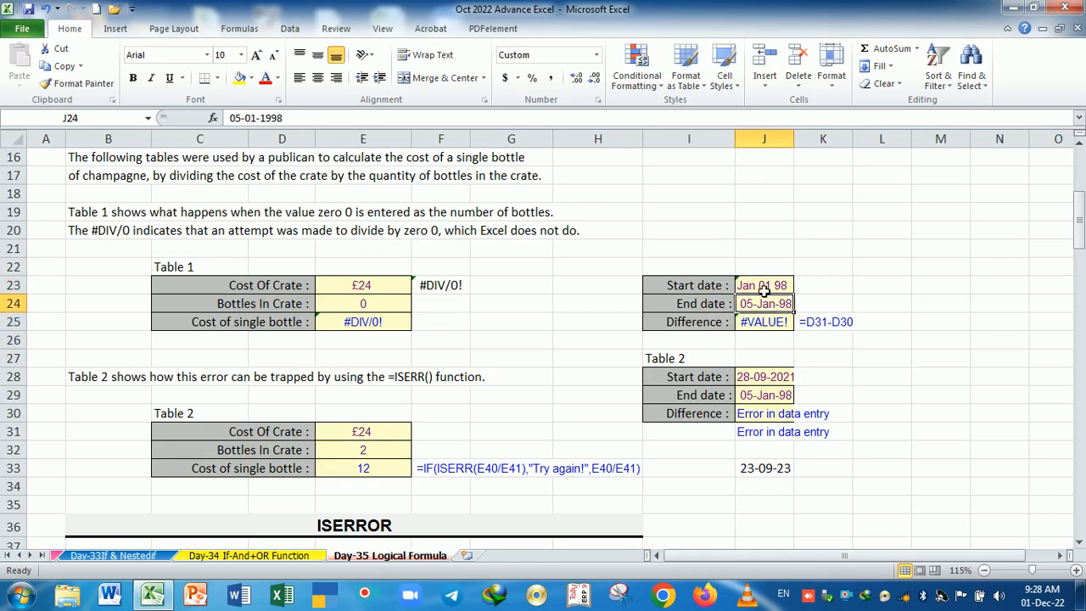
# - Replace the Start date in J23 with the valid date 1-01-98
pyautogui.click(764, 290)
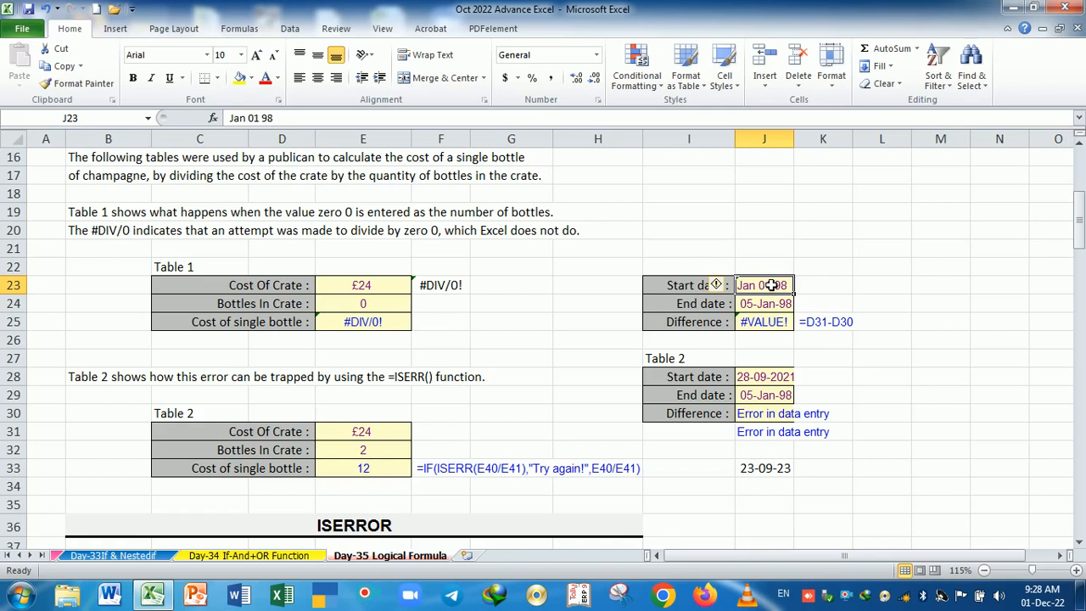
pyautogui.write('1-')
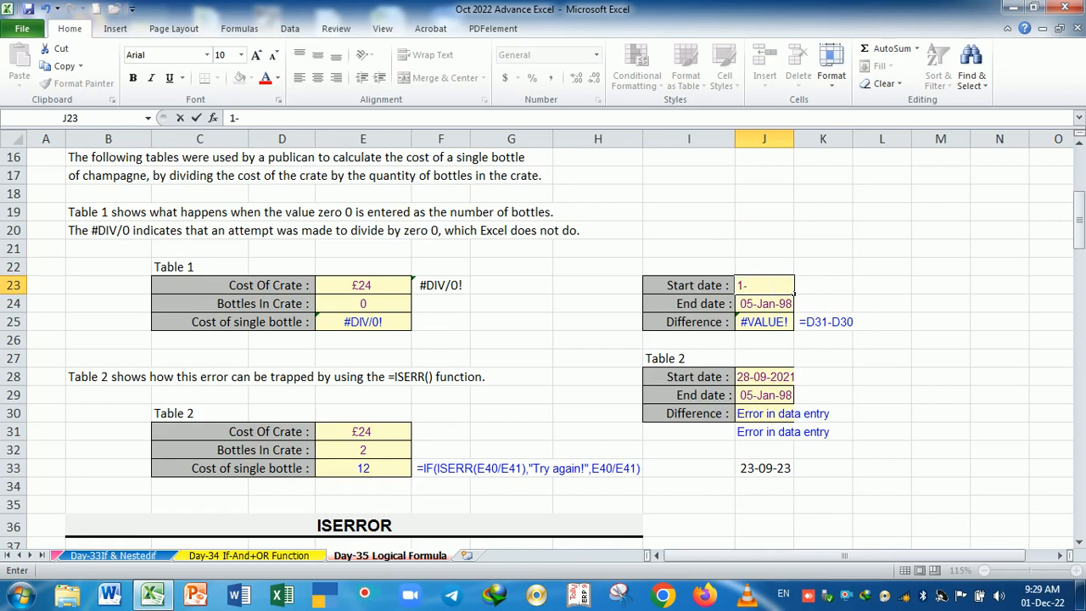
pyautogui.write('01-98')
pyautogui.press('Return')
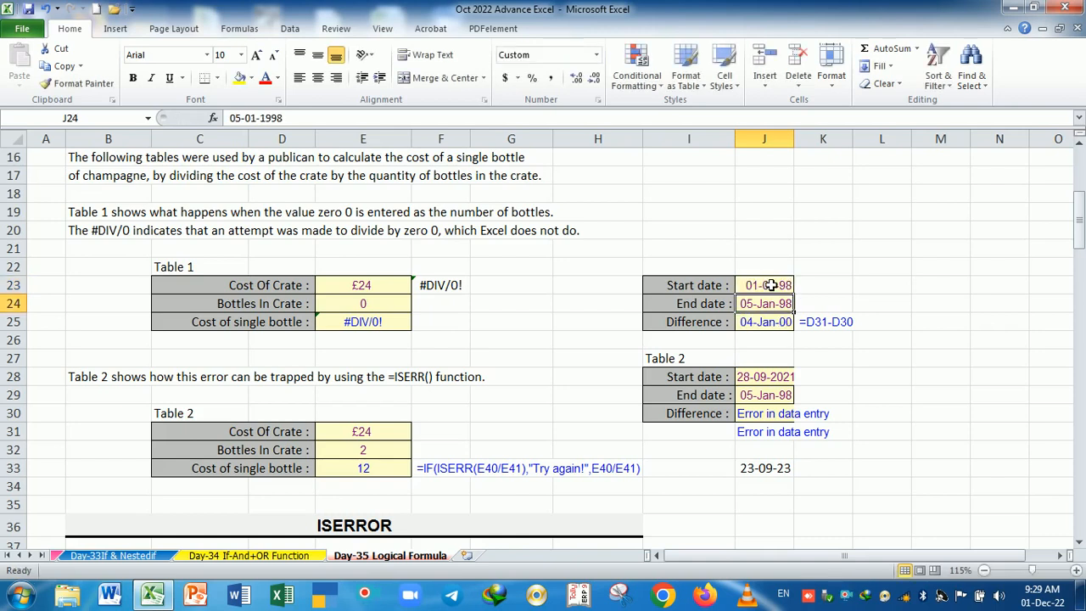
# - Check the Difference result in J25 against the Start date in J23
pyautogui.click(772, 344)
pyautogui.click(769, 324)
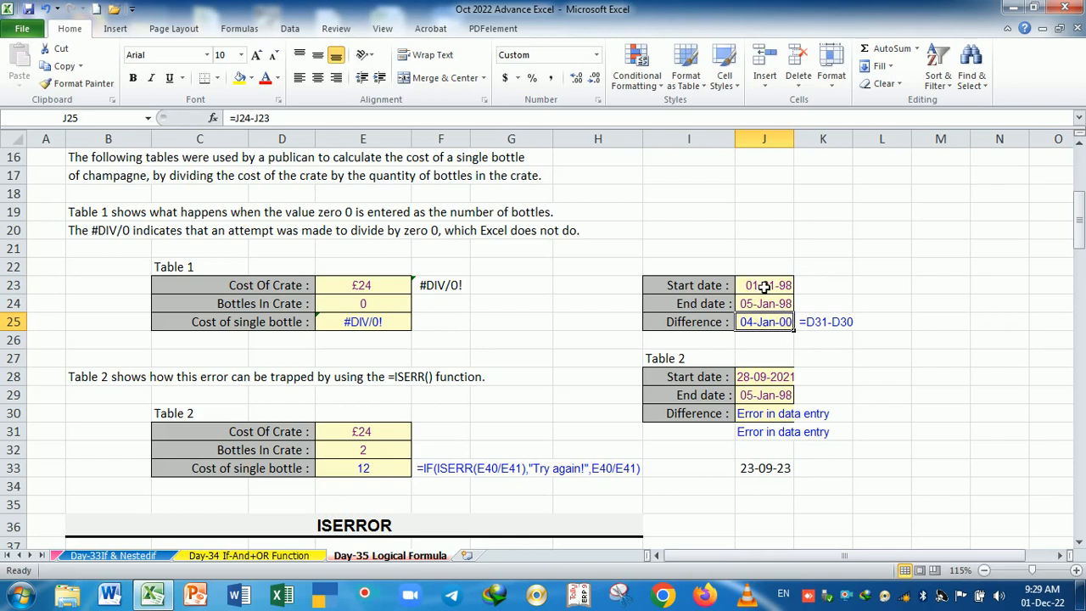
pyautogui.click(764, 287)
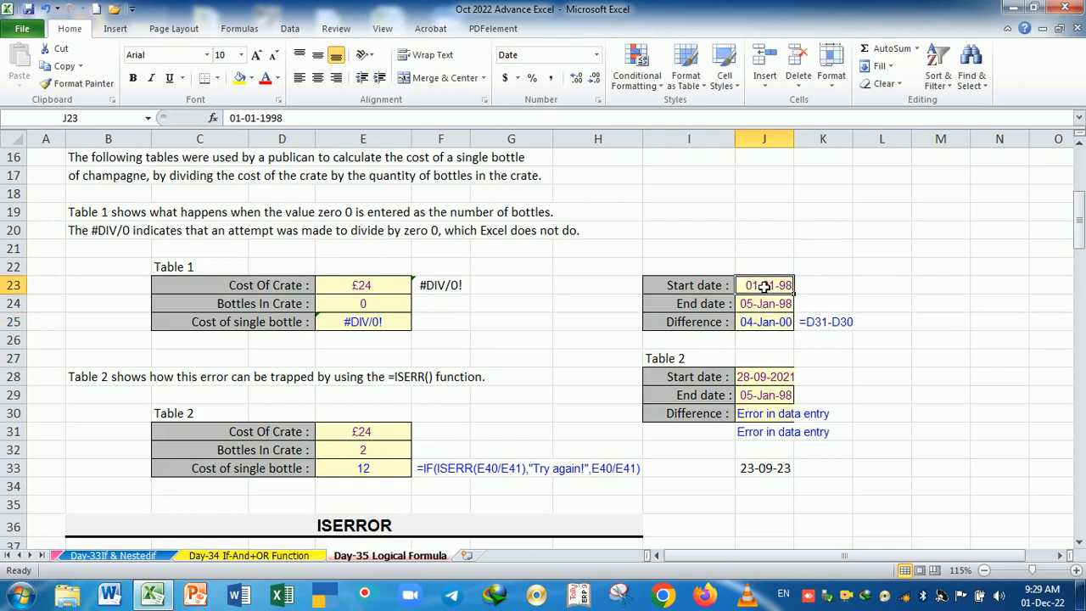
pyautogui.click(770, 326)
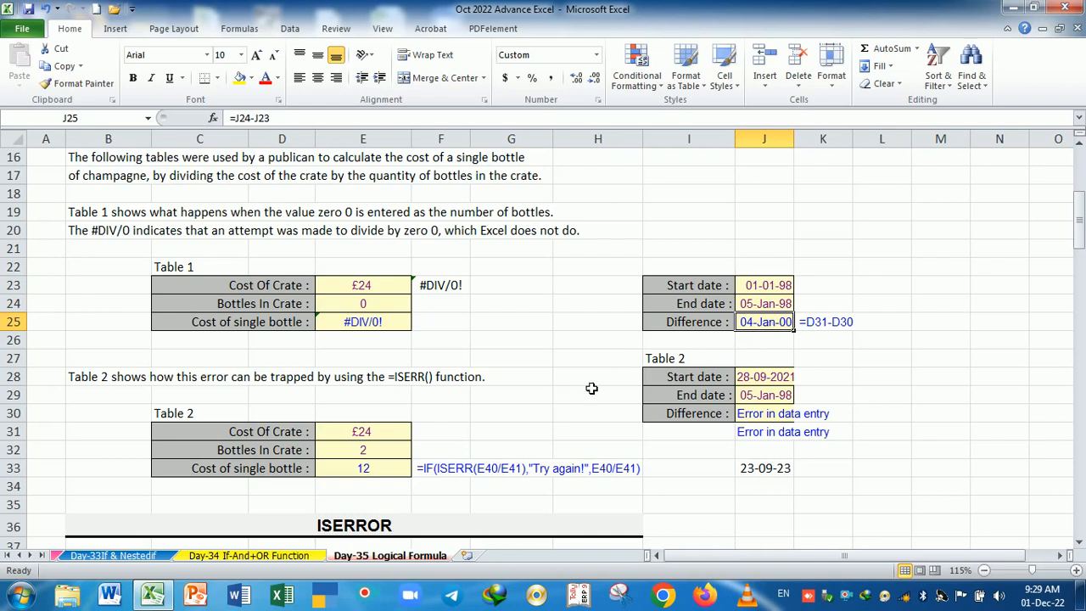
# - Inspect the ISERR formula for Cost of single bottle in E33 of the crate example's Table 2
pyautogui.scroll(-2, 552, 408)
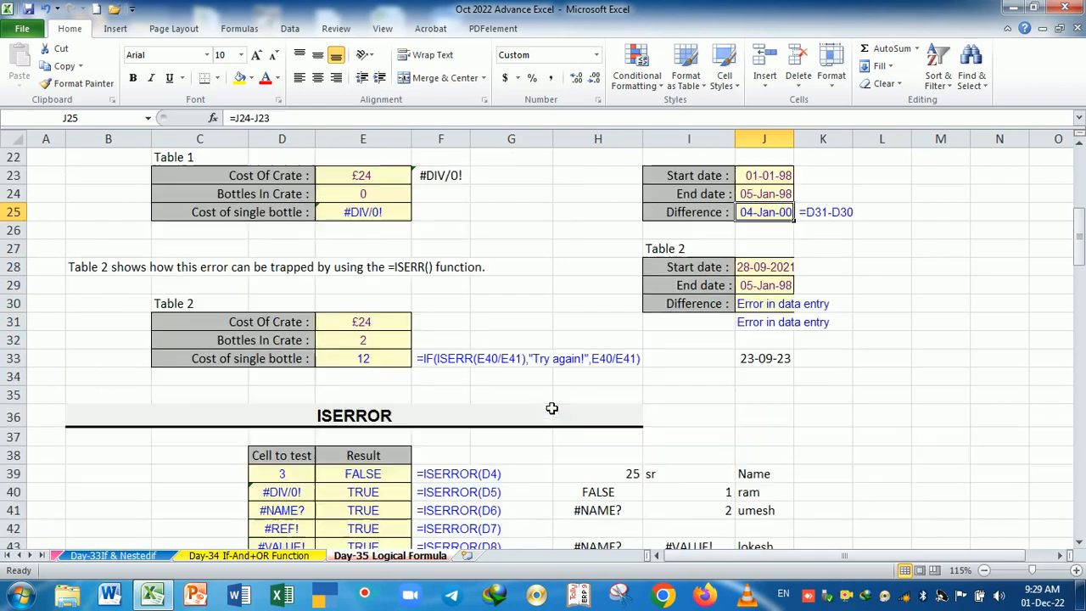
pyautogui.scroll(-1, 477, 419)
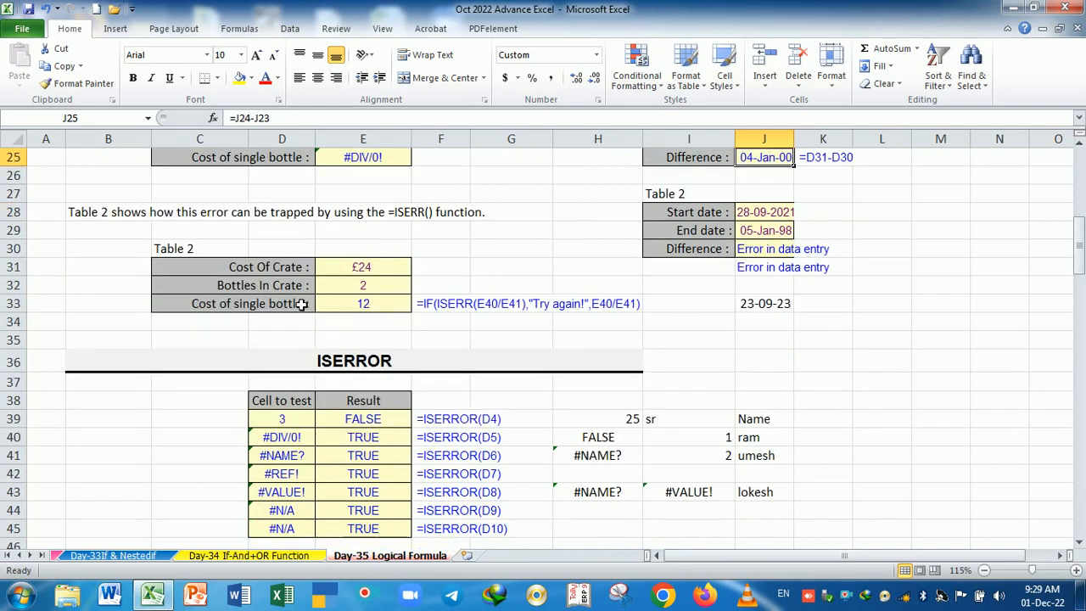
pyautogui.scroll(1, 317, 282)
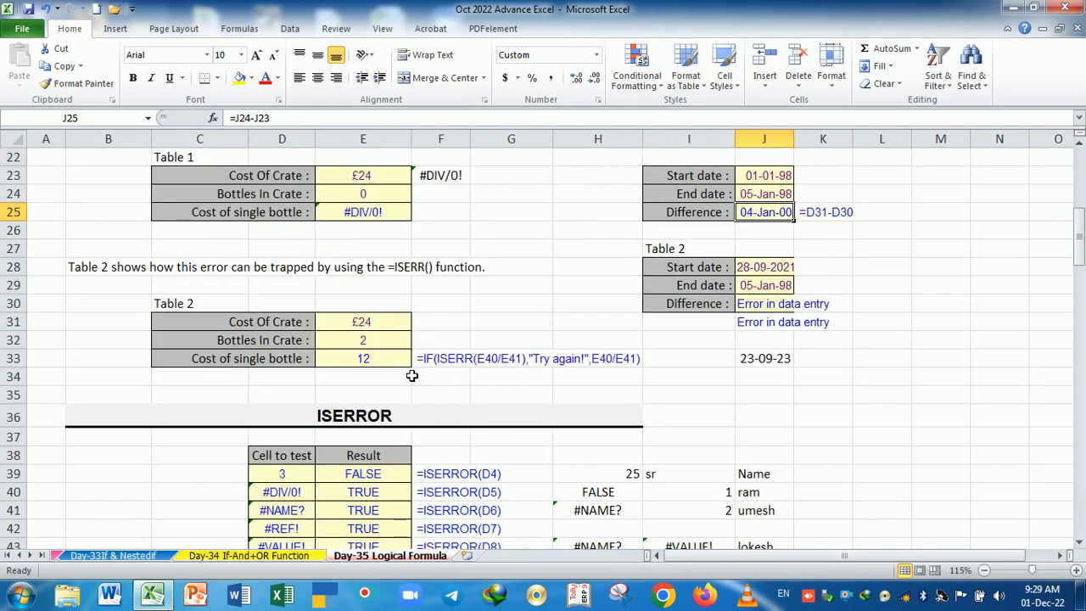
pyautogui.scroll(-1, 411, 375)
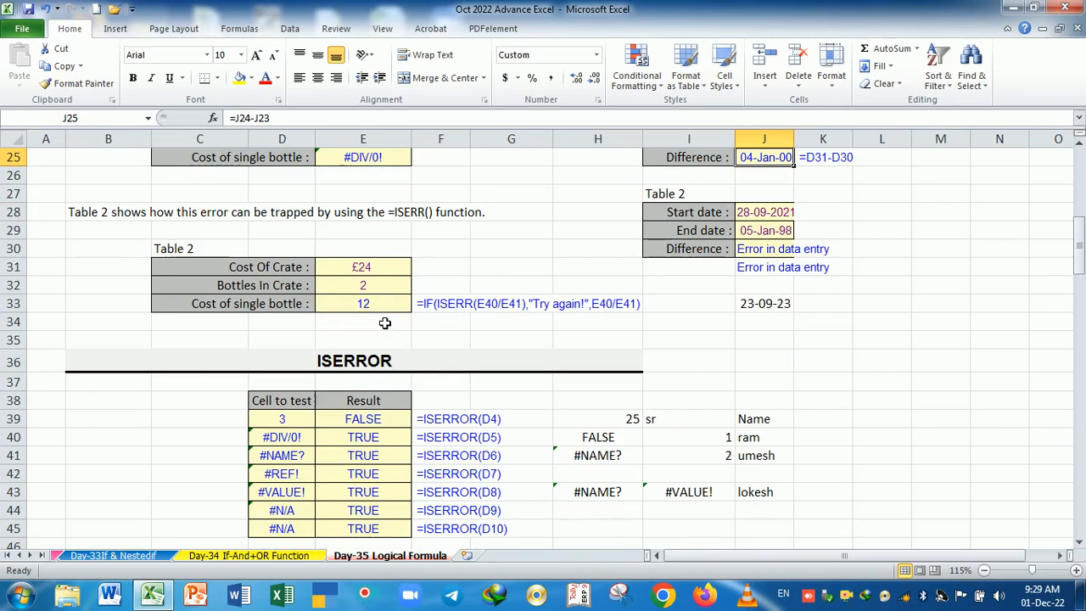
pyautogui.click(378, 303)
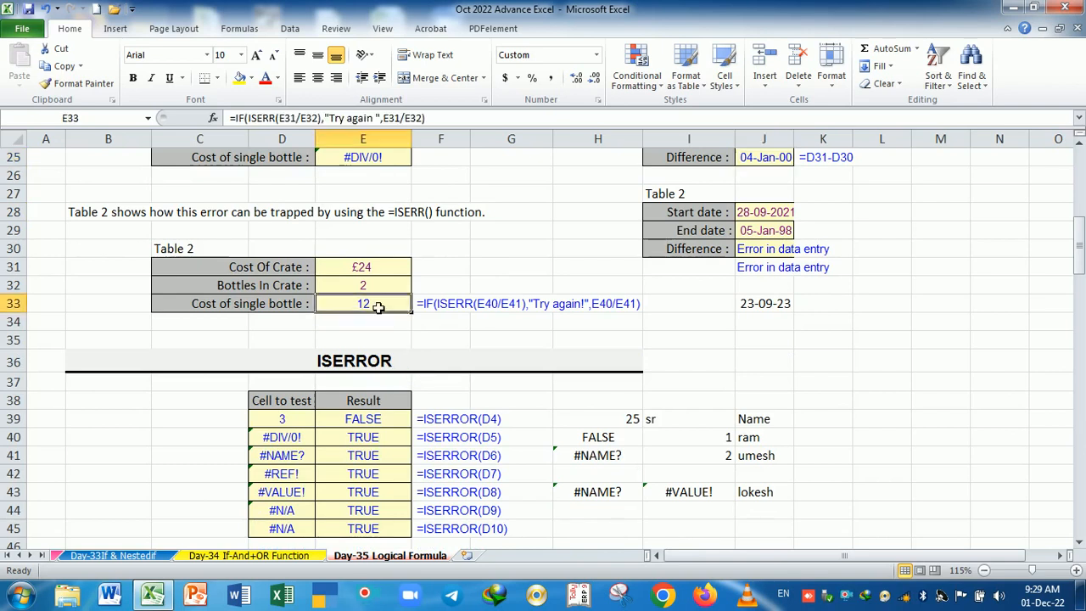
pyautogui.doubleClick(371, 304)
pyautogui.press('Return')
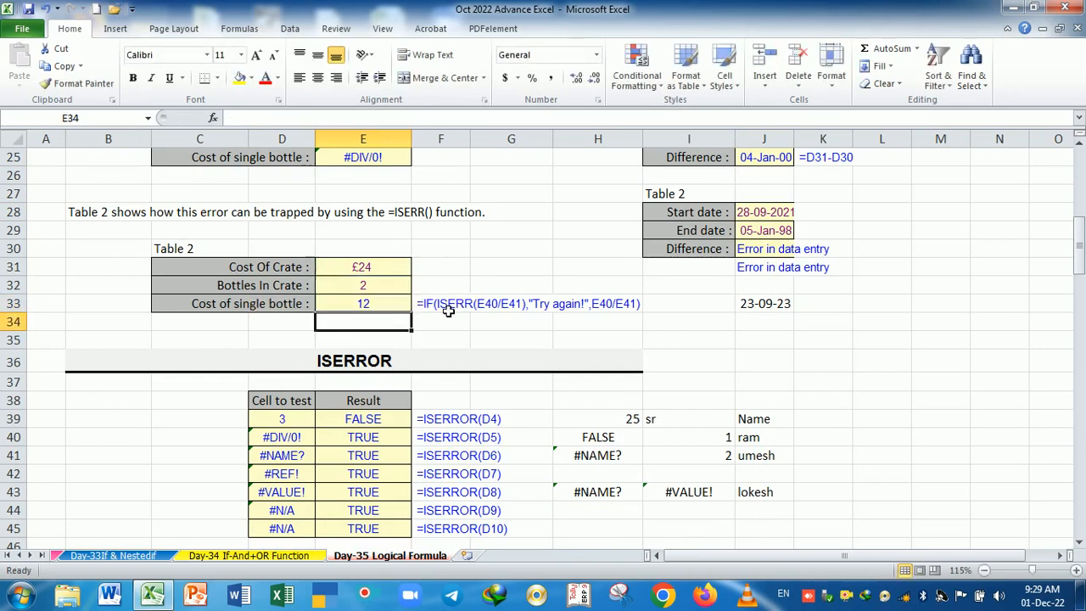
# - Start an IF formula in E34 below Table 2, with ISERR(E31/E32) as its logical test
pyautogui.write('=IF(')
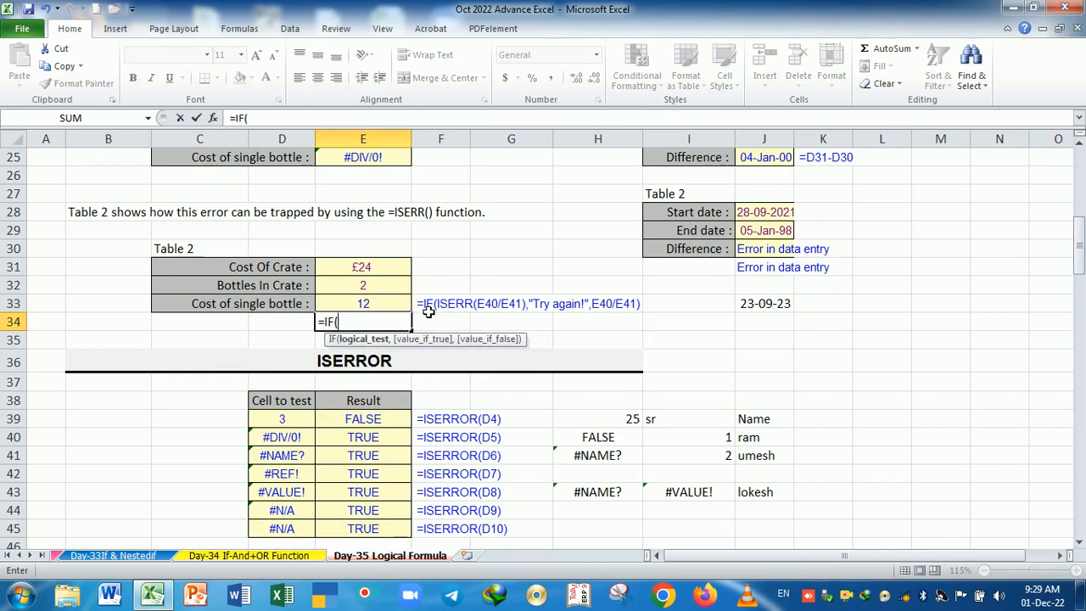
pyautogui.write('is')
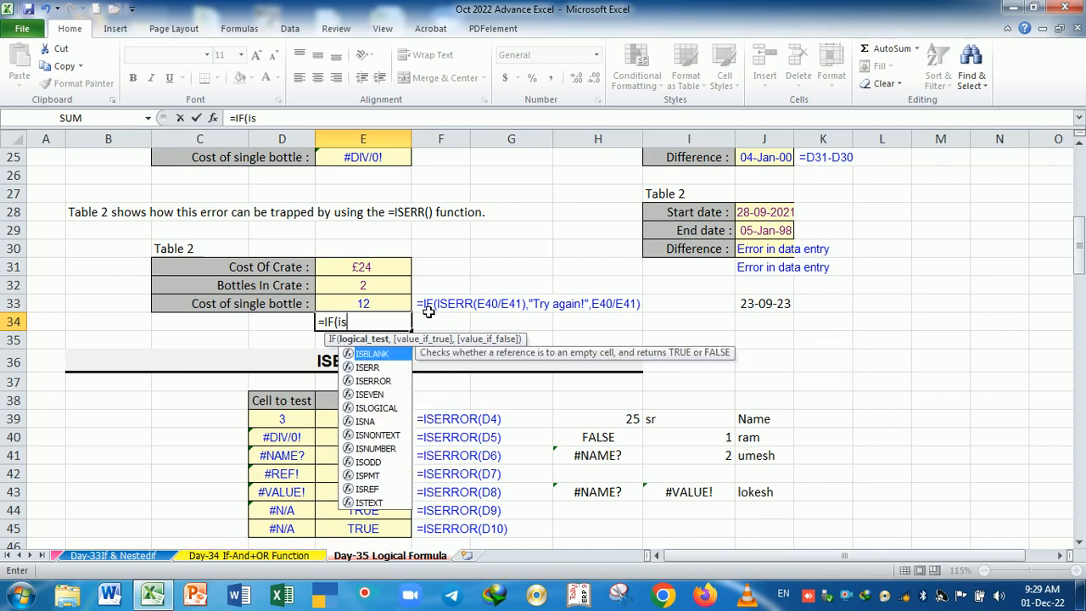
pyautogui.press('Down')
pyautogui.press('Tab')
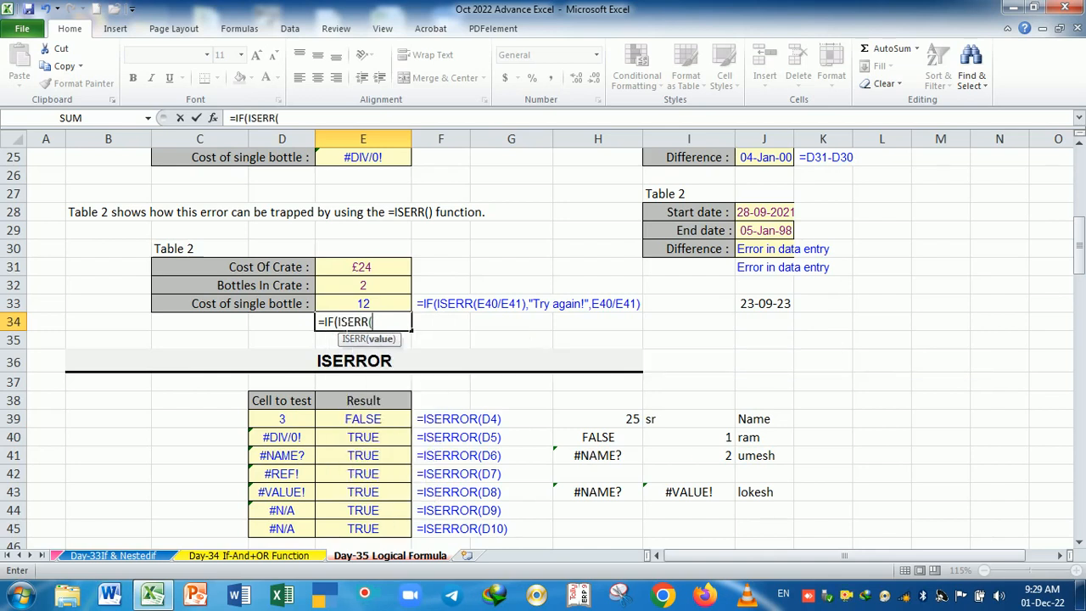
pyautogui.click(370, 268)
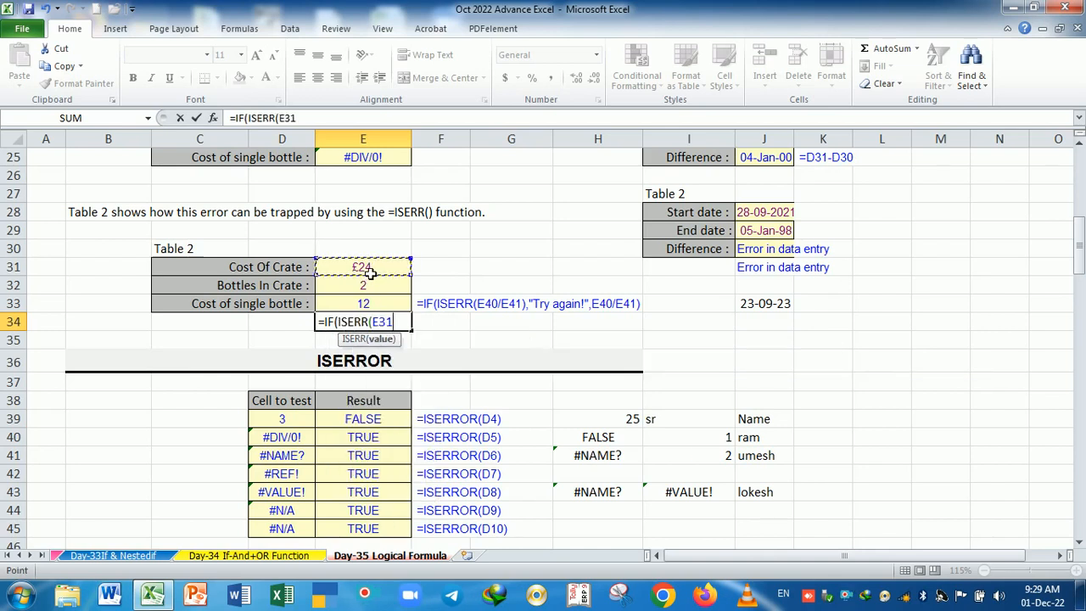
pyautogui.write('/')
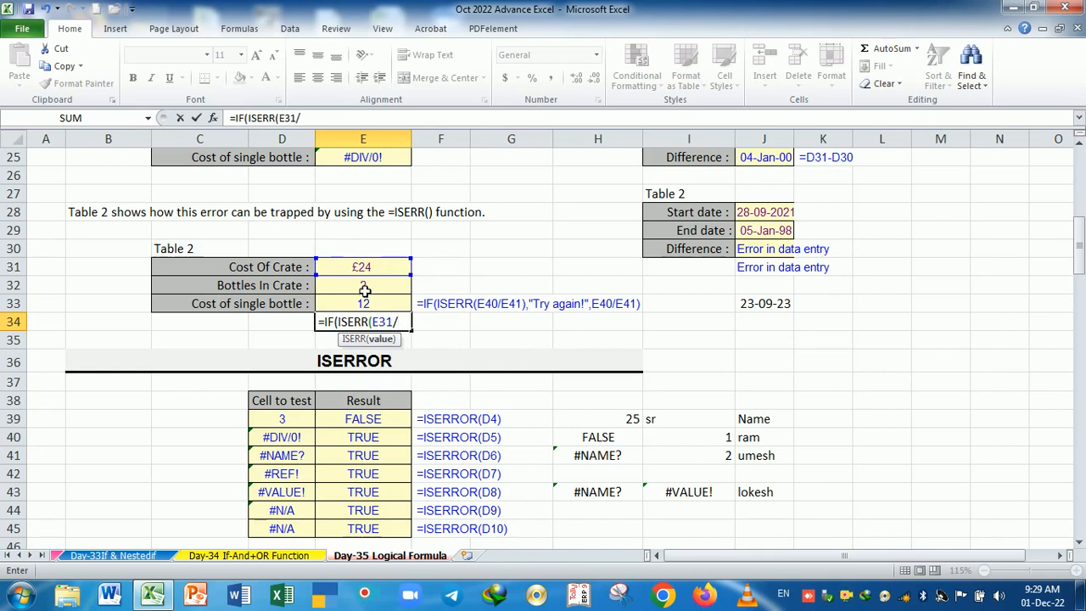
pyautogui.click(365, 289)
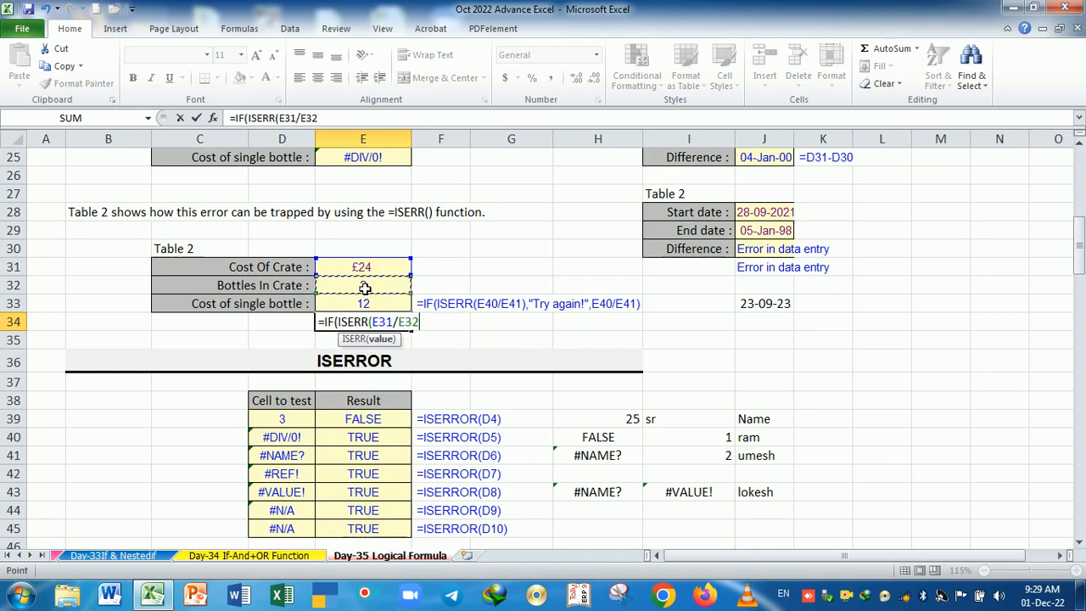
pyautogui.write(')')
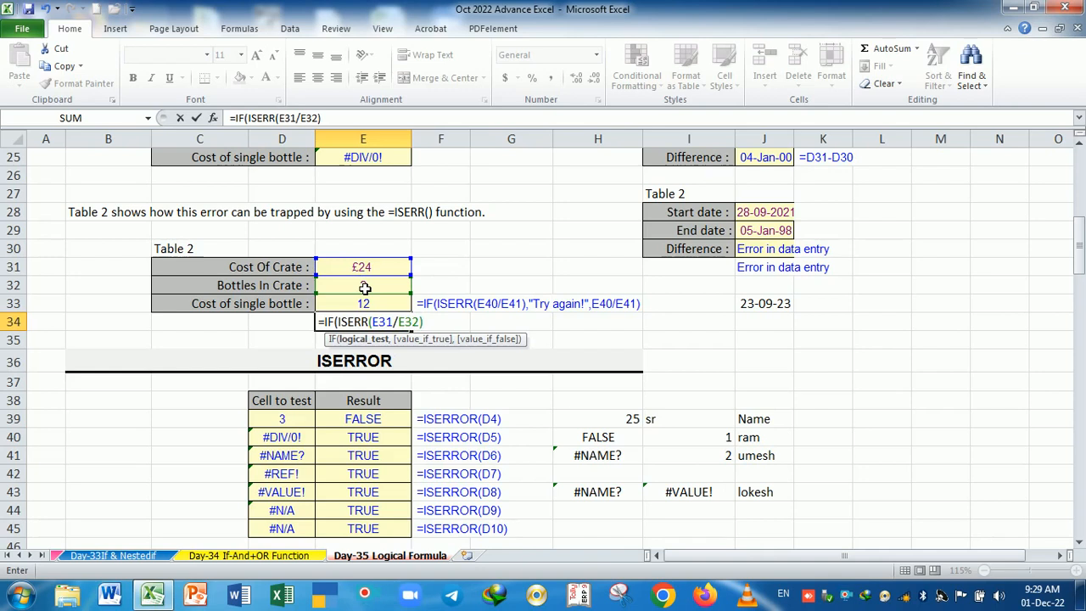
pyautogui.write(',')
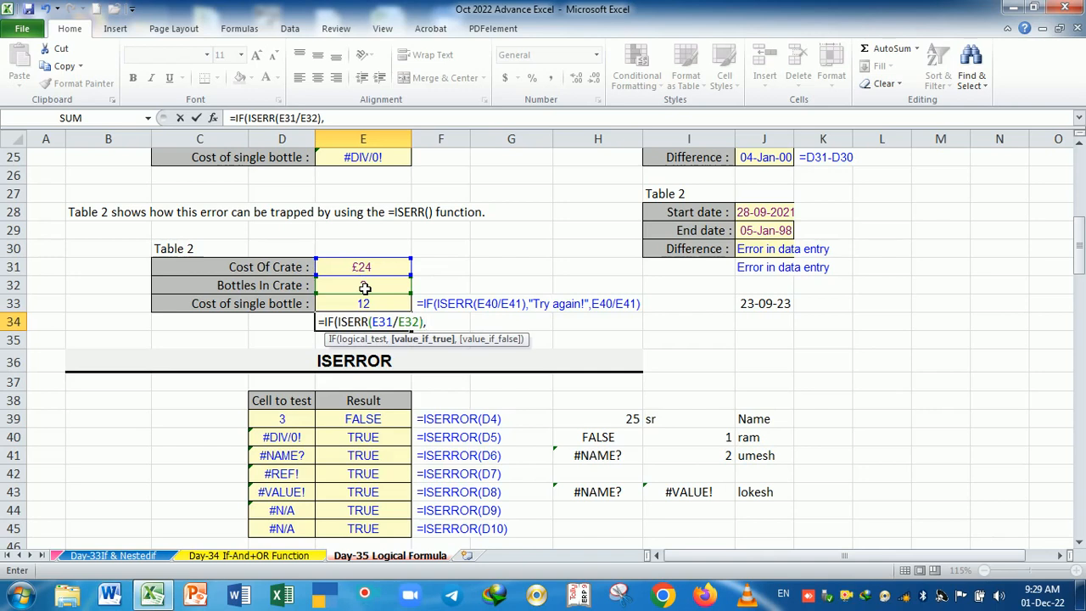
# - Complete the E34 formula with "Try Again" as the true value and E31/E32 as the false value
pyautogui.write('"Try Agin')
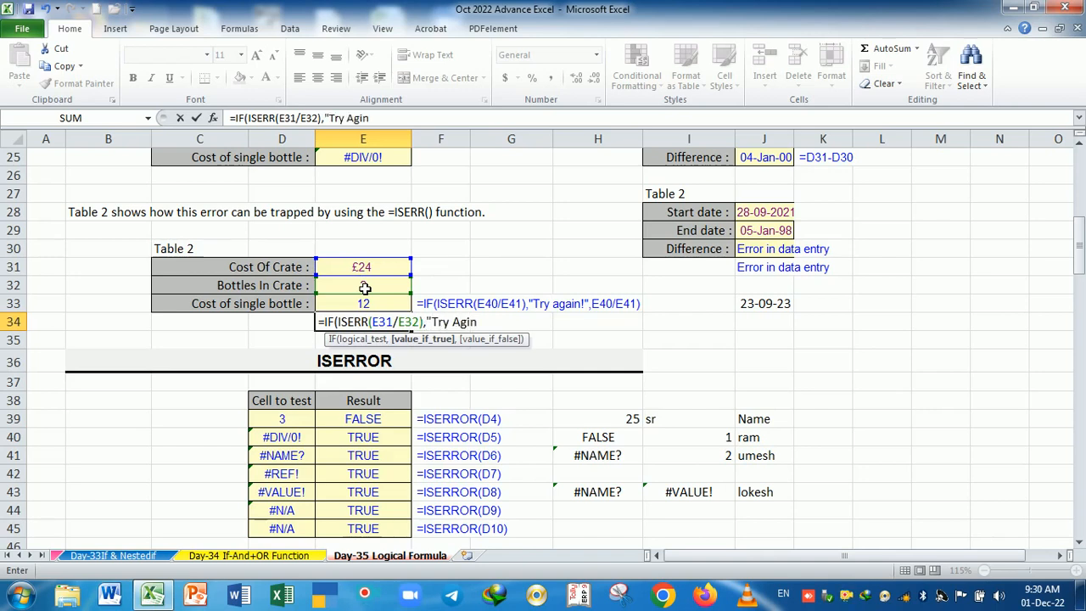
pyautogui.press('BackSpace')
pyautogui.press('BackSpace')
pyautogui.write('ain",')
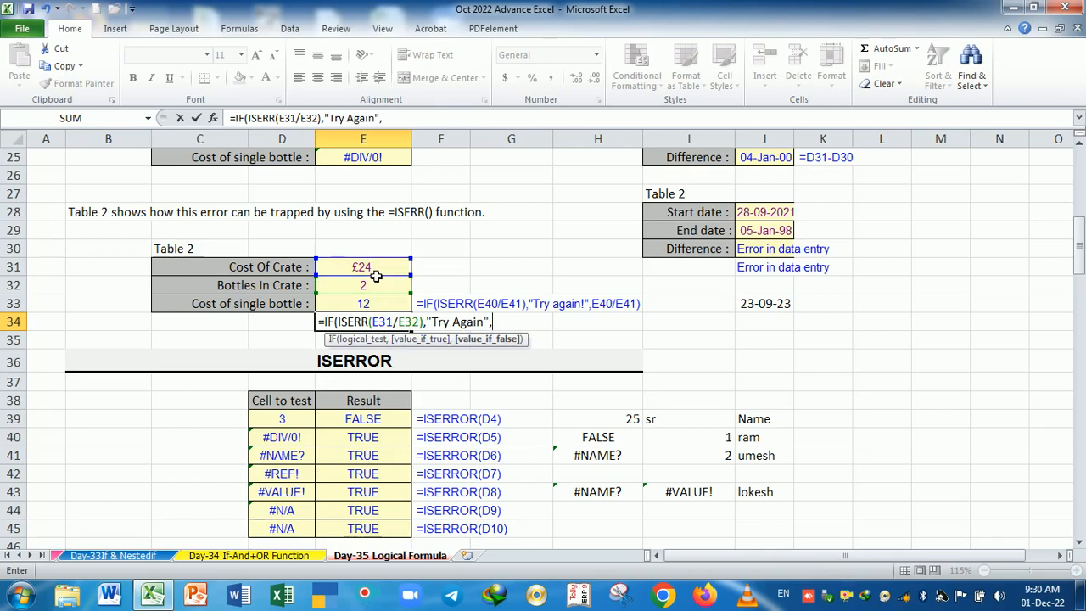
pyautogui.click(376, 271)
pyautogui.write('/')
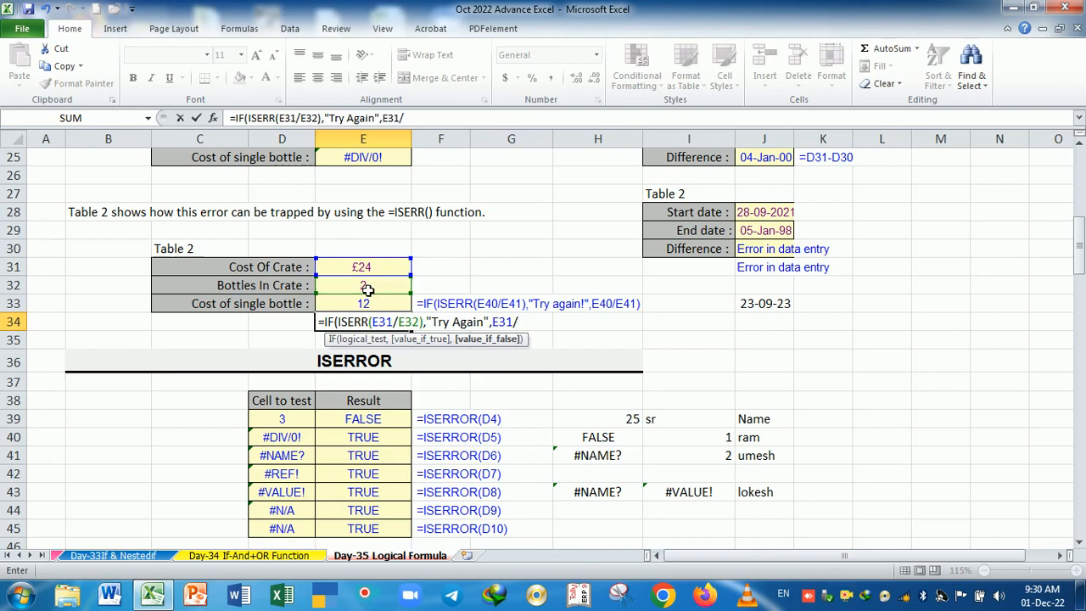
pyautogui.click(367, 287)
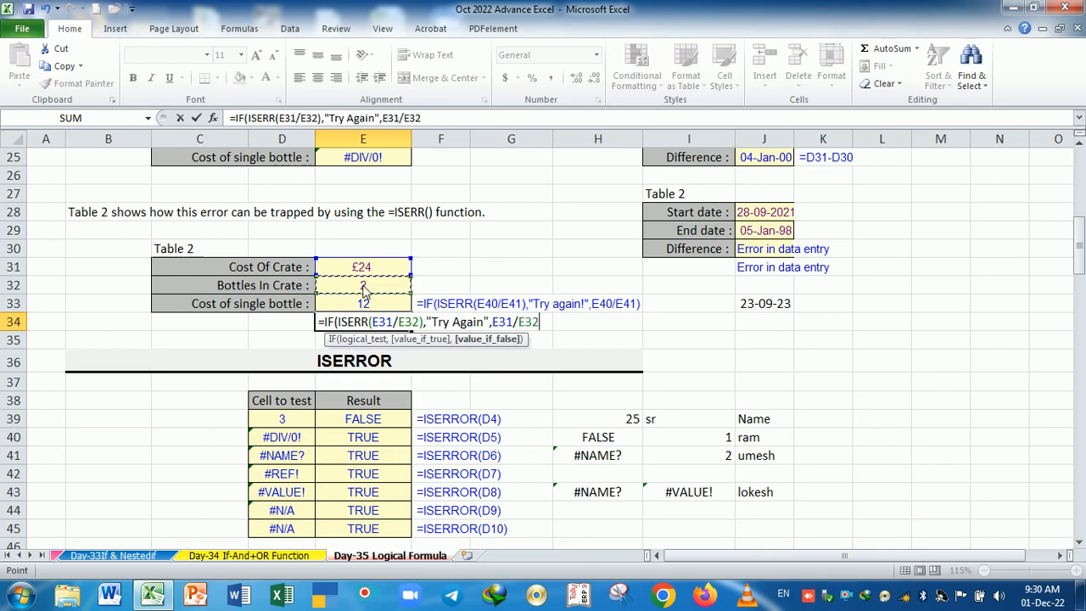
pyautogui.press('Return')
pyautogui.press('Return')
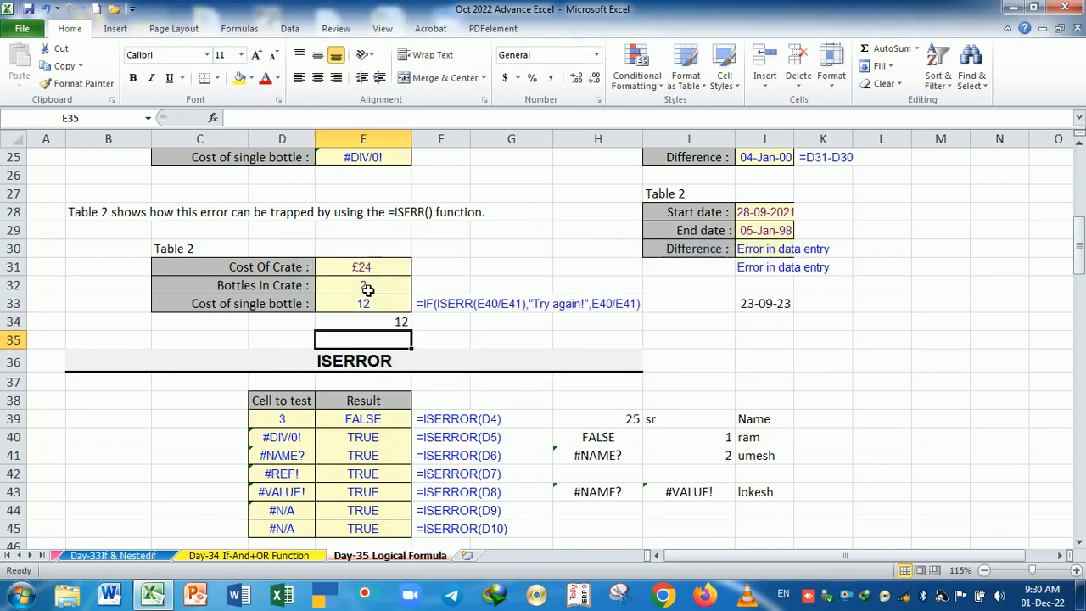
pyautogui.click(388, 324)
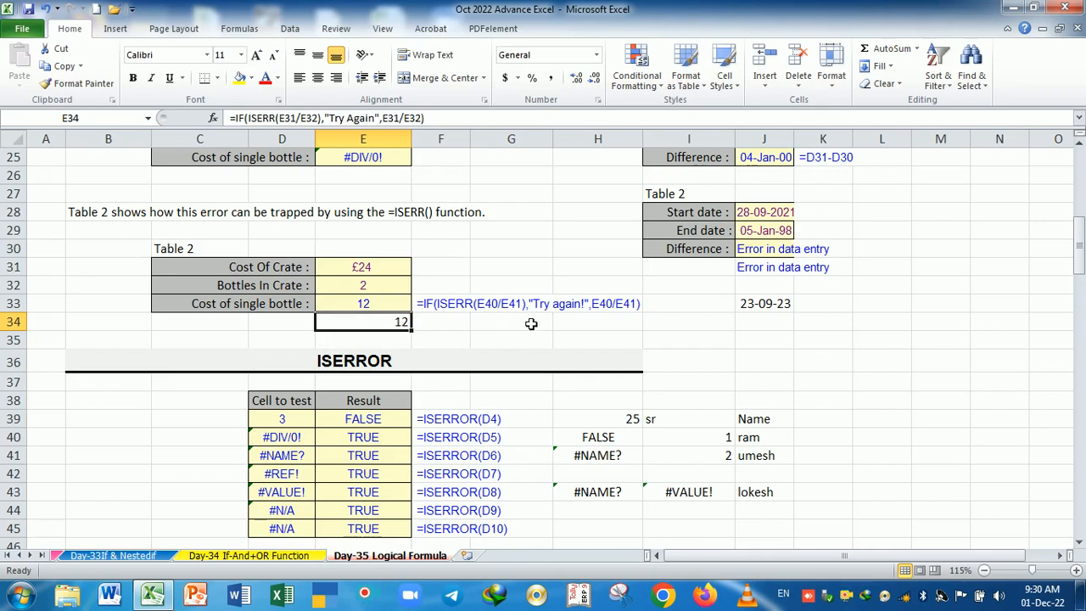
# - Enter the formula =50/0 in B40 beside the ISERROR table to produce a division-by-zero error
pyautogui.scroll(-3, 532, 323)
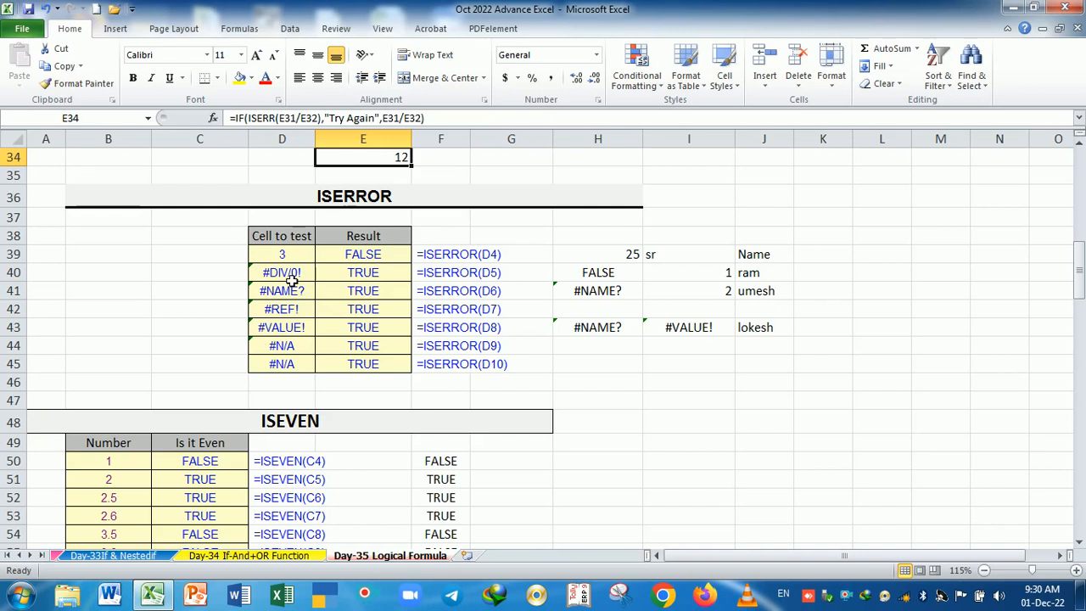
pyautogui.click(134, 278)
pyautogui.write('=')
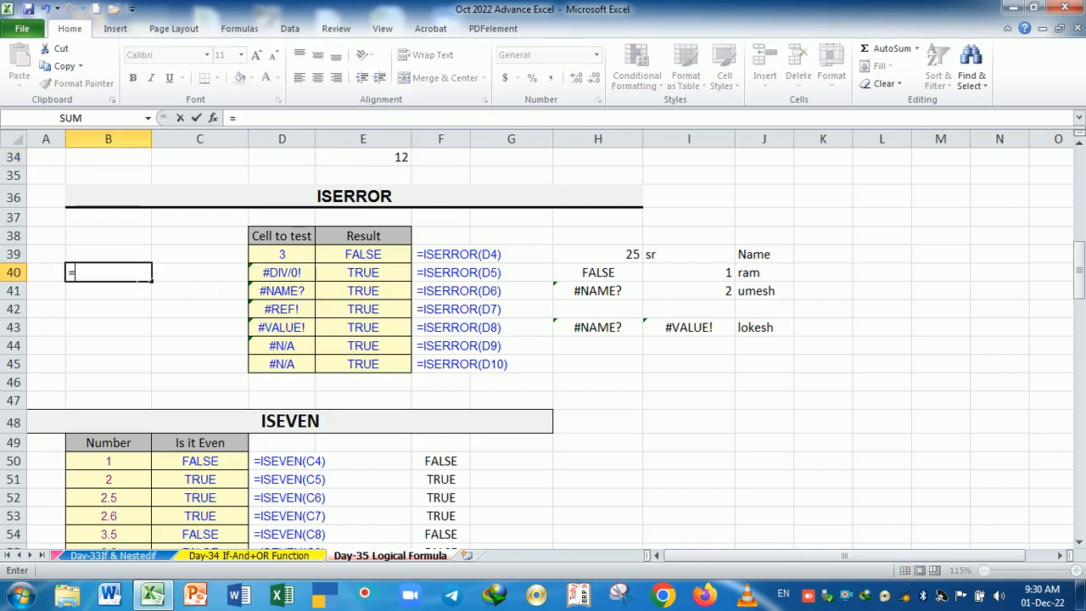
pyautogui.write('50/0')
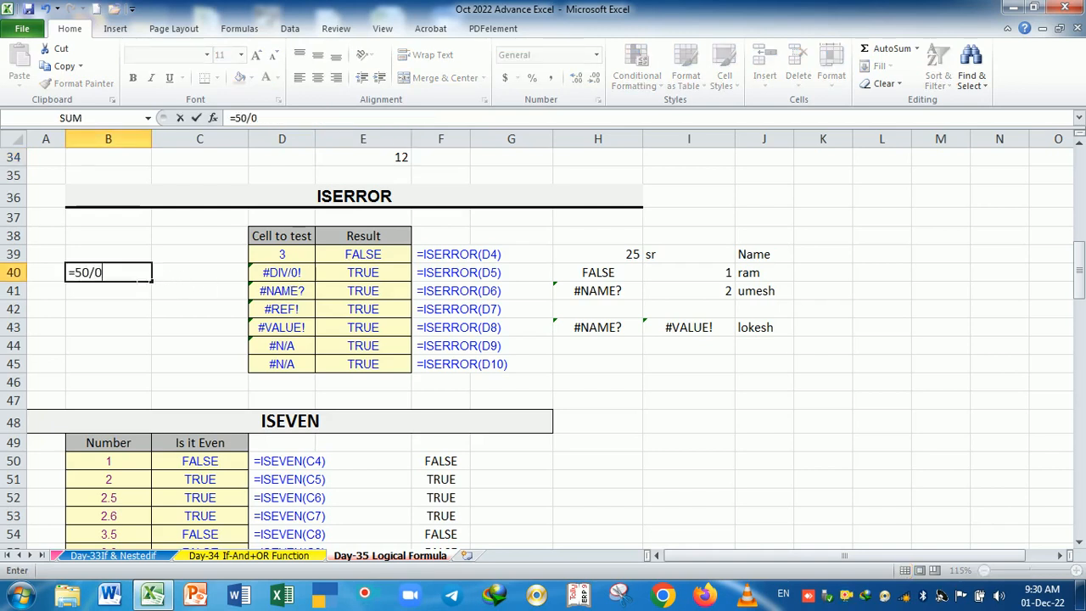
pyautogui.press('Return')
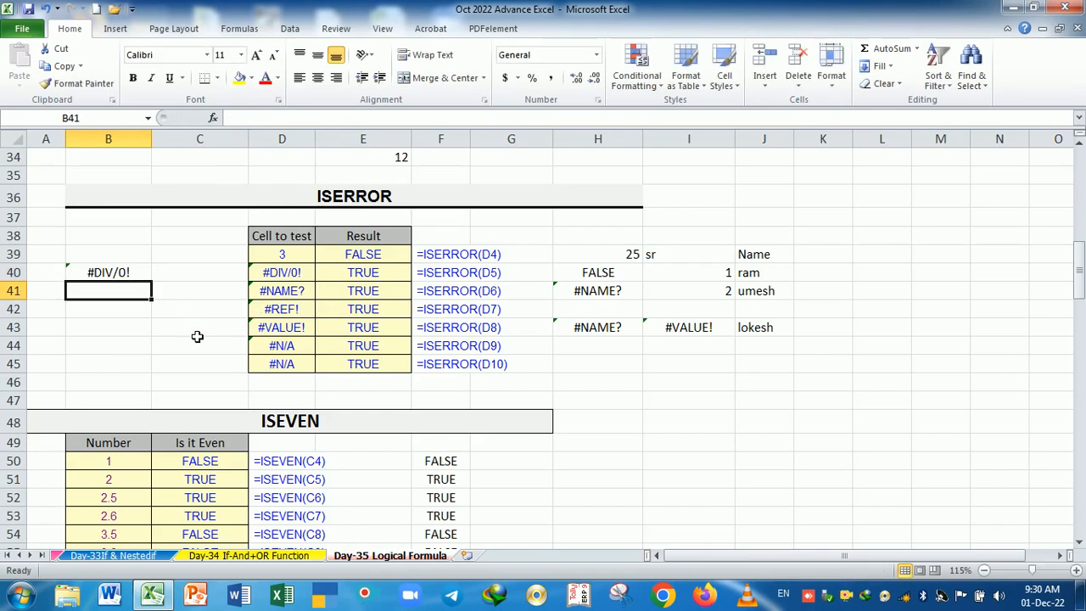
# - Enter =sum(alal) in B41, using an undefined name to produce a name error
pyautogui.write('=su')
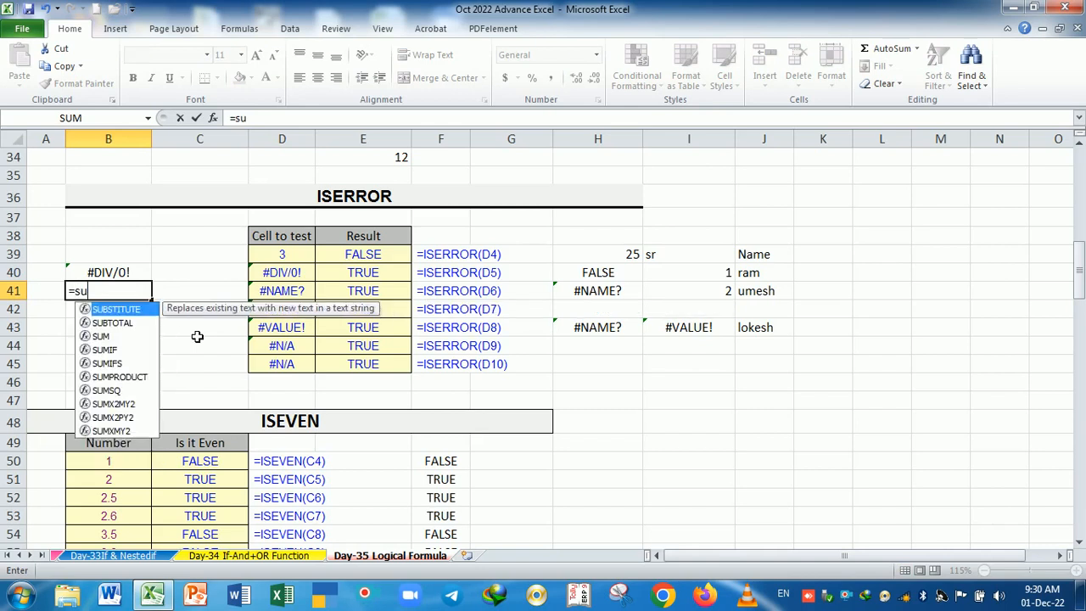
pyautogui.write('m(alal)')
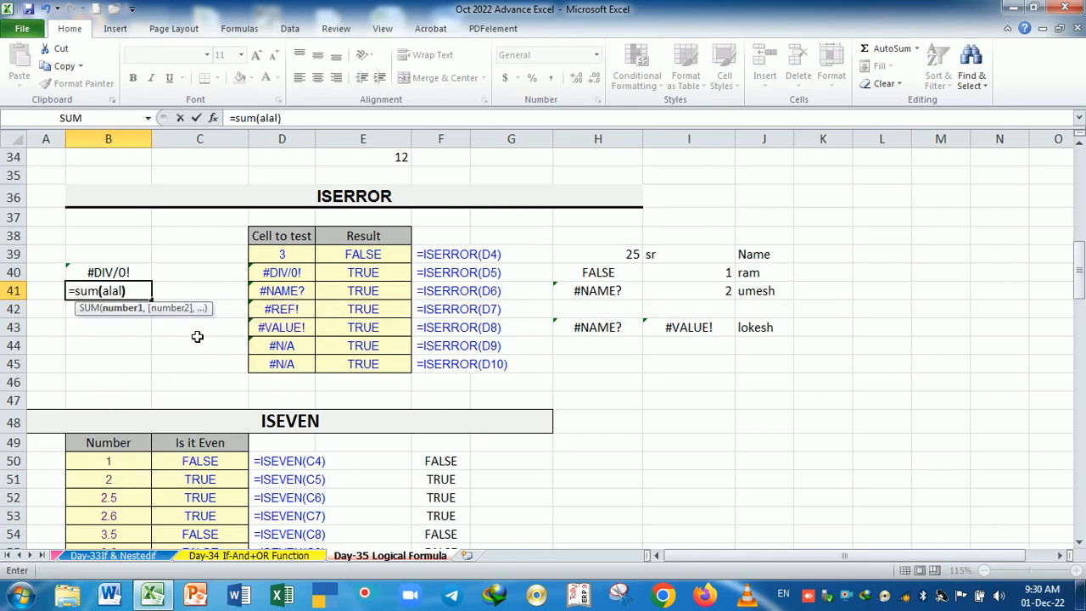
pyautogui.press('Return')
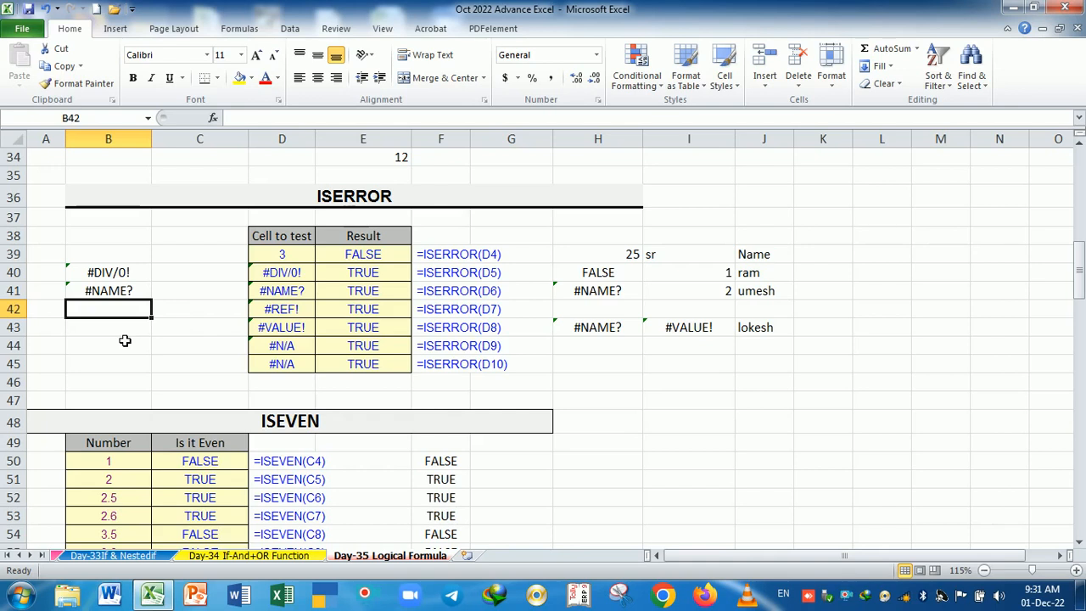
# - Enter the formula =ref+10 in B42 to try to reproduce the table's reference error
pyautogui.write('=')
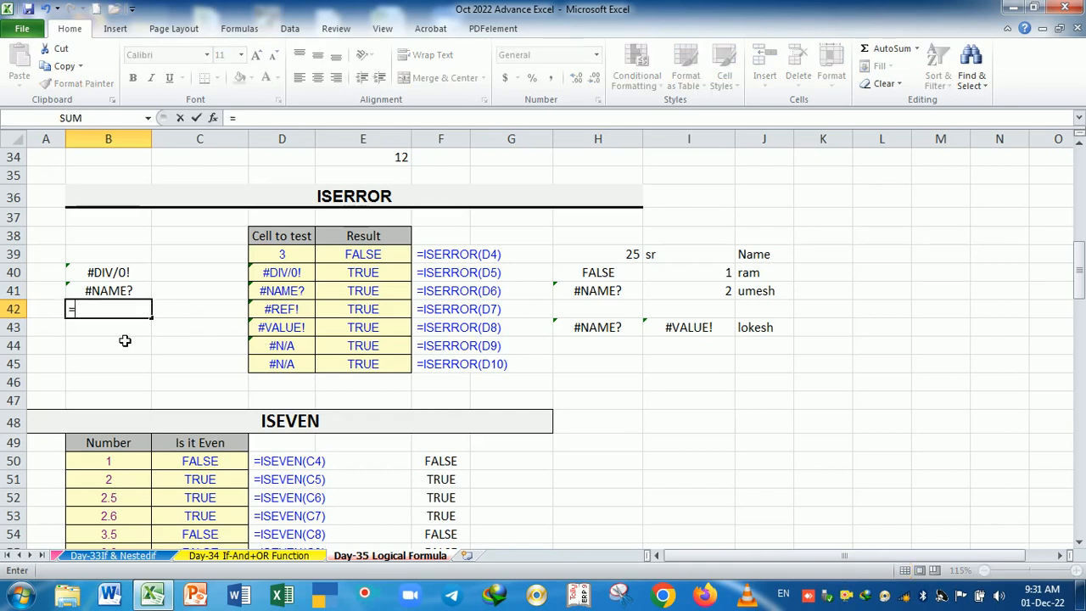
pyautogui.write('ref')
pyautogui.write('+10')
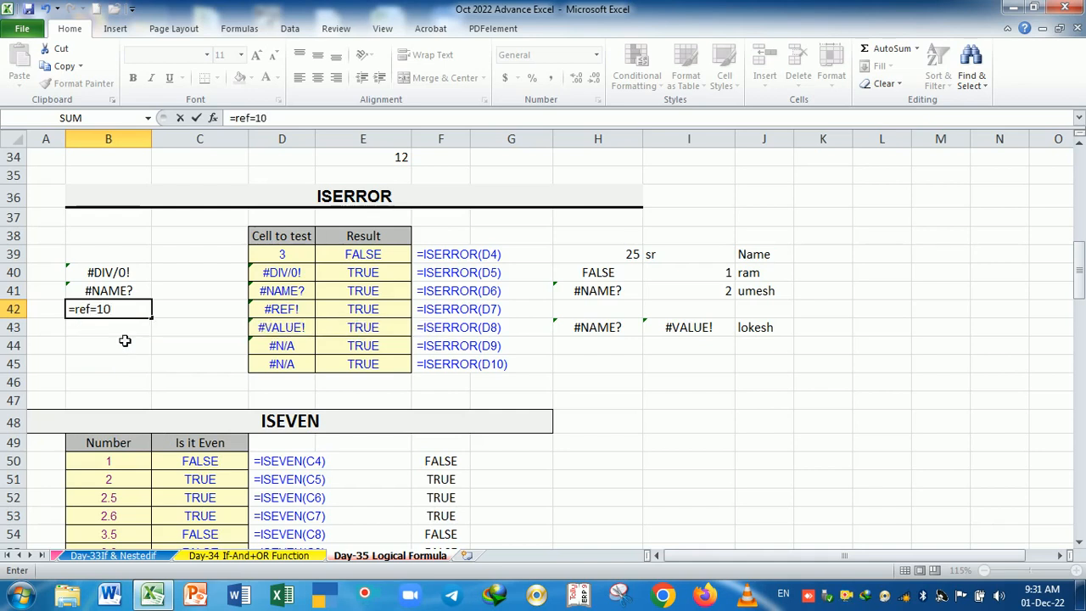
pyautogui.press('Return')
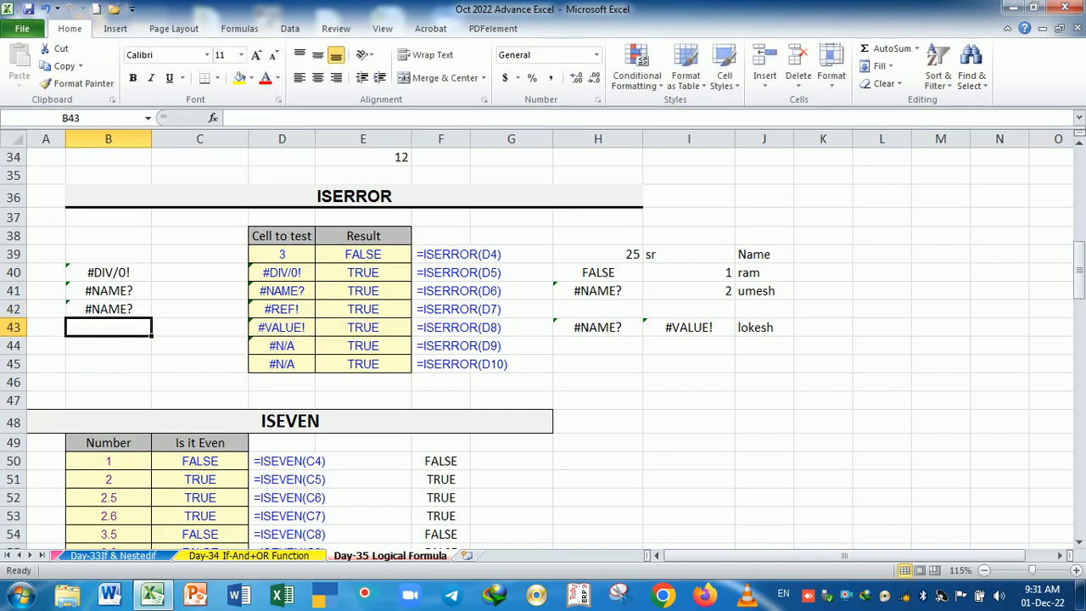
pyautogui.doubleClick(111, 314)
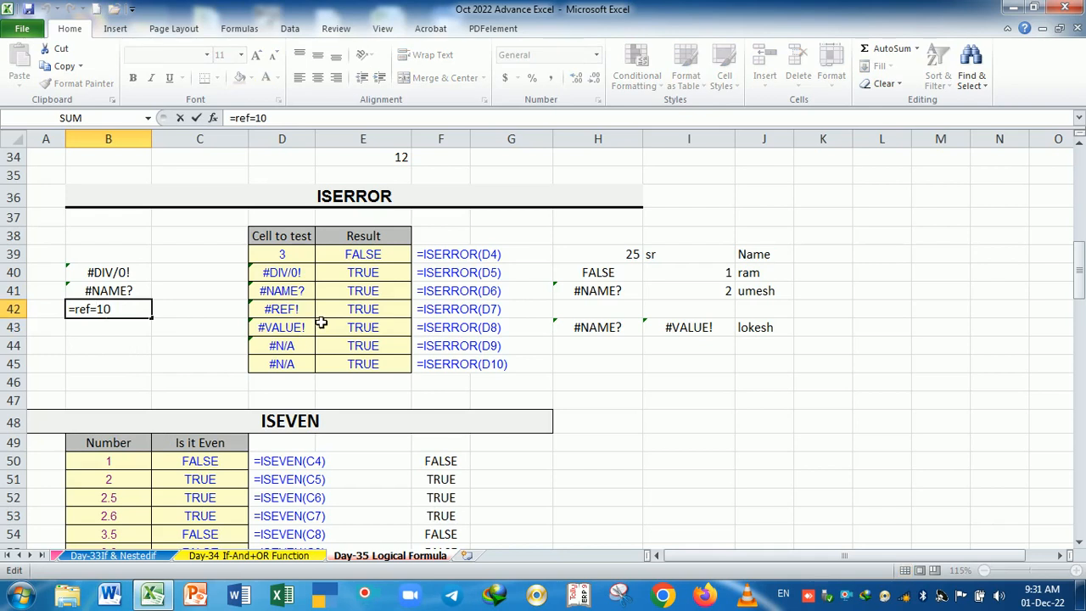
pyautogui.press('Left')
pyautogui.press('Left')
pyautogui.press('BackSpace')
pyautogui.write('+')
pyautogui.press('Return')
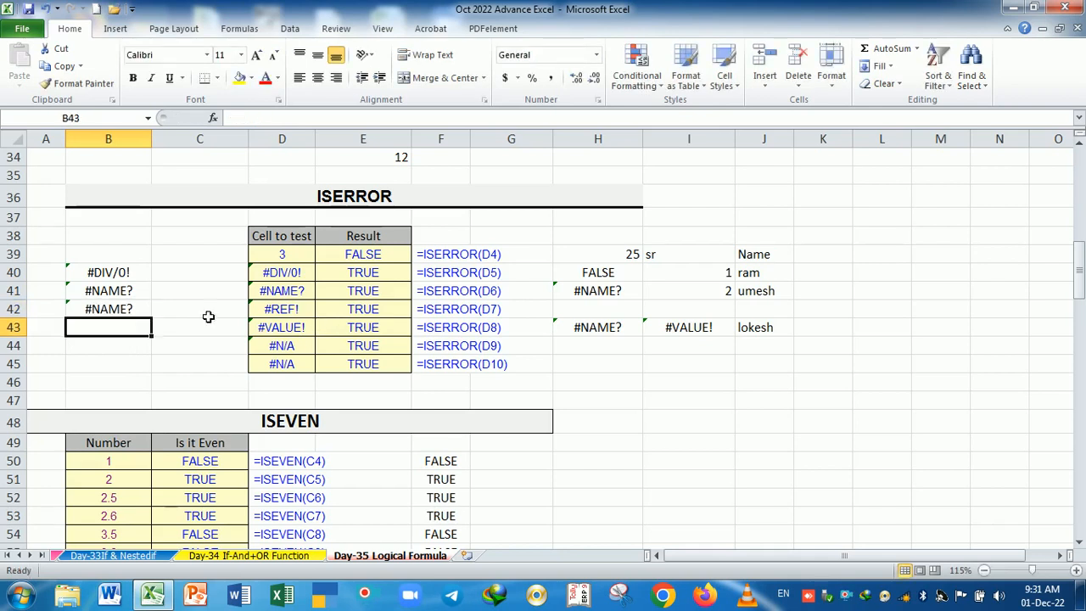
# - Try to change the B42 formula to =ref!+10
pyautogui.doubleClick(128, 310)
pyautogui.press('Left')
pyautogui.press('Left')
pyautogui.press('Left')
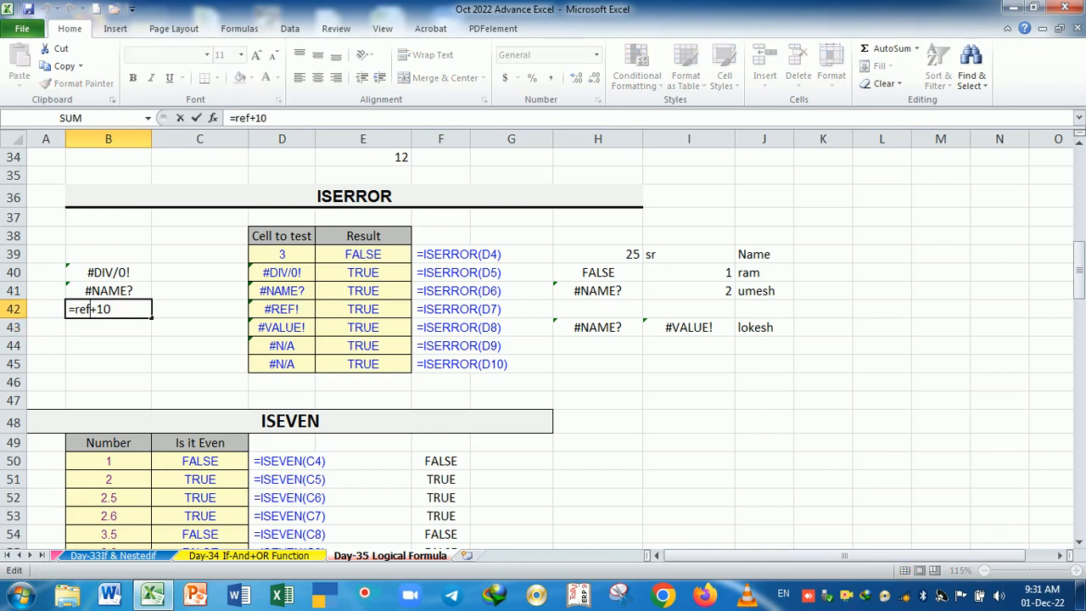
pyautogui.write('!')
pyautogui.press('Return')
pyautogui.press('Return')
pyautogui.press('Escape')
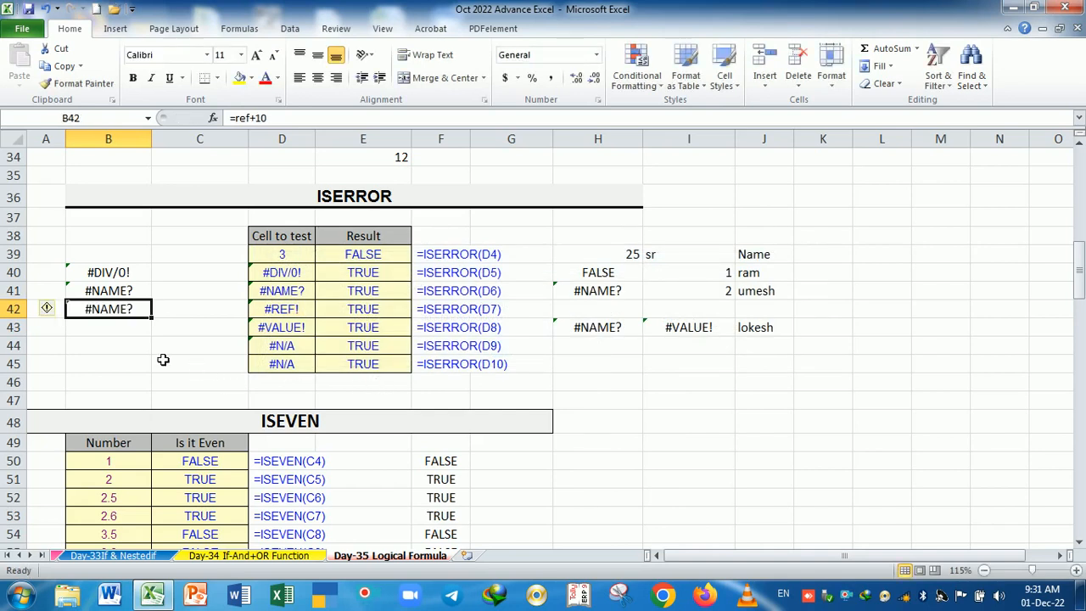
# - Check the #VALUE! example's formula in D43 and enter =sum("akjfj") in B43 to reproduce that error
pyautogui.click(142, 353)
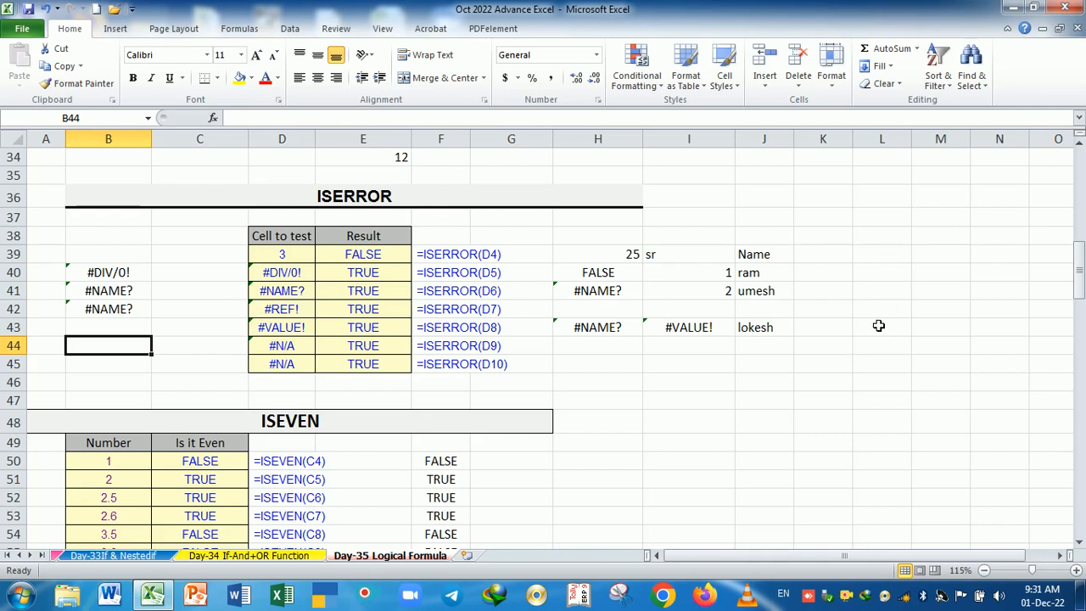
pyautogui.click(303, 335)
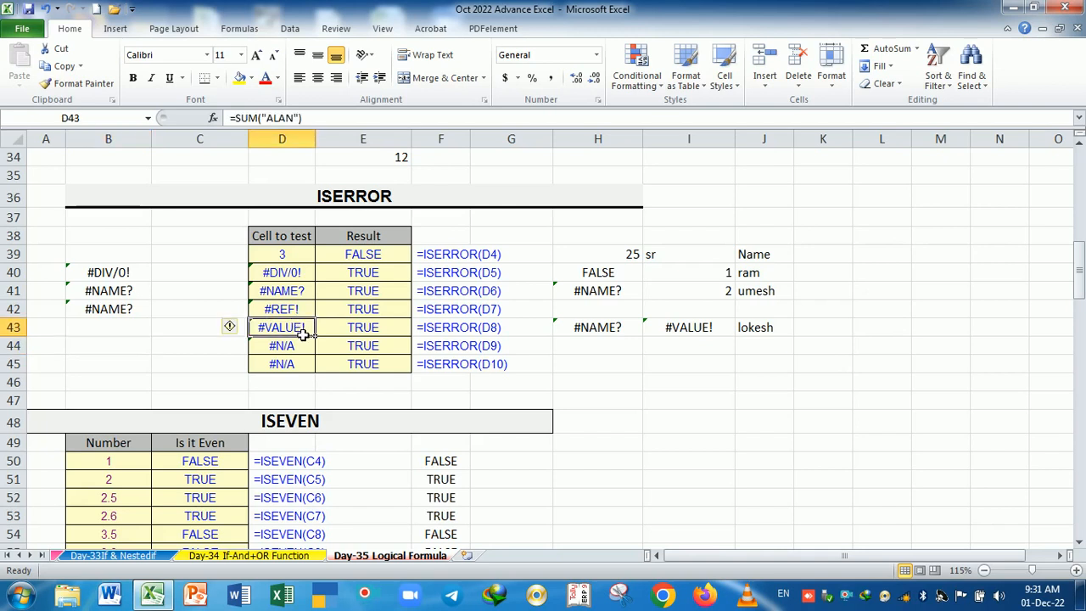
pyautogui.click(145, 336)
pyautogui.write('=sum"')
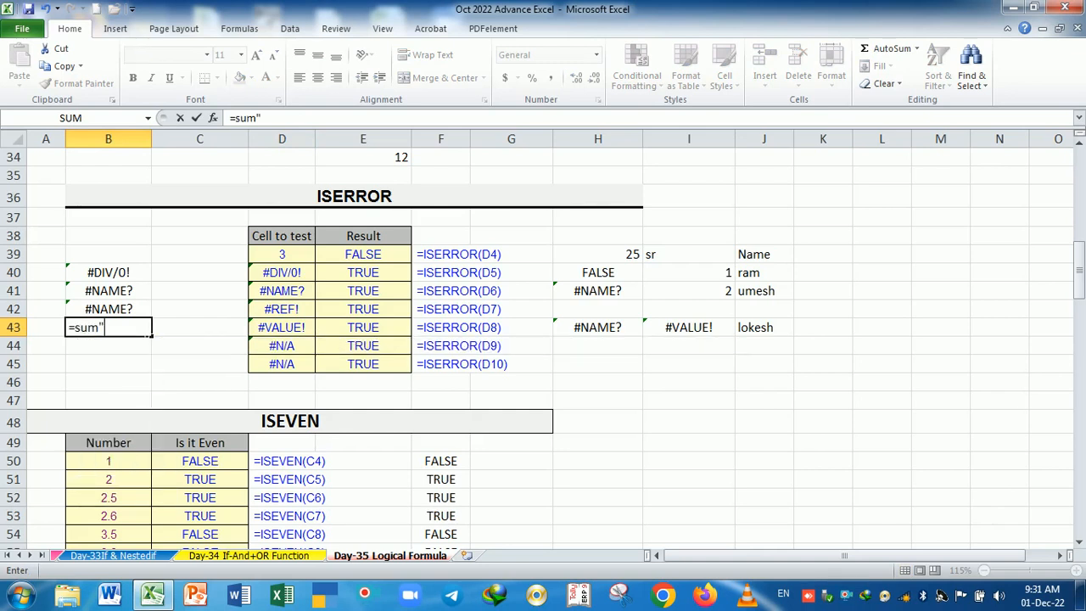
pyautogui.press('BackSpace')
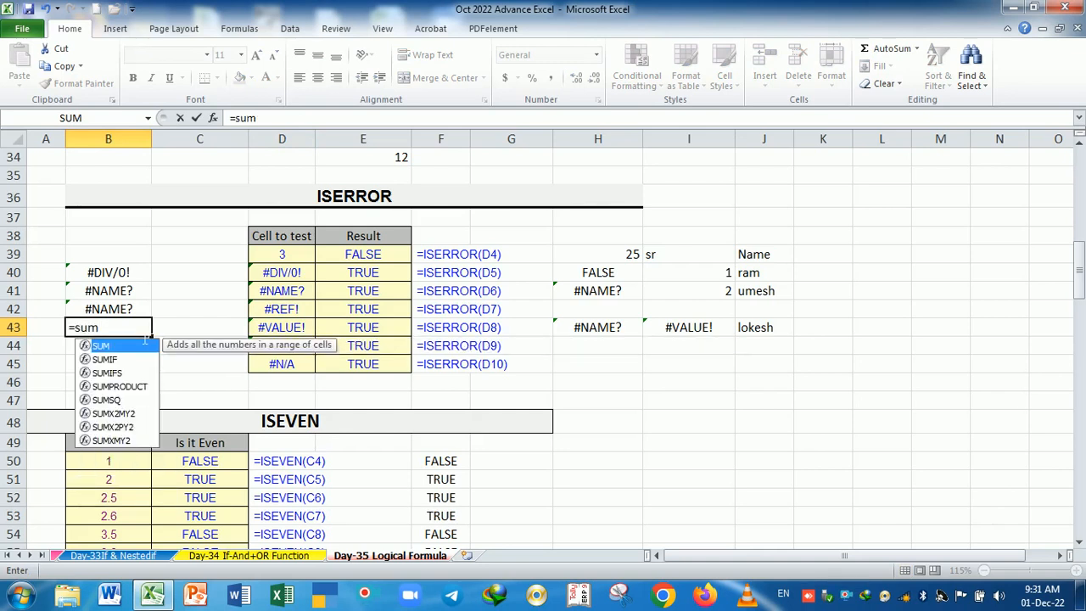
pyautogui.write('("akjfj')
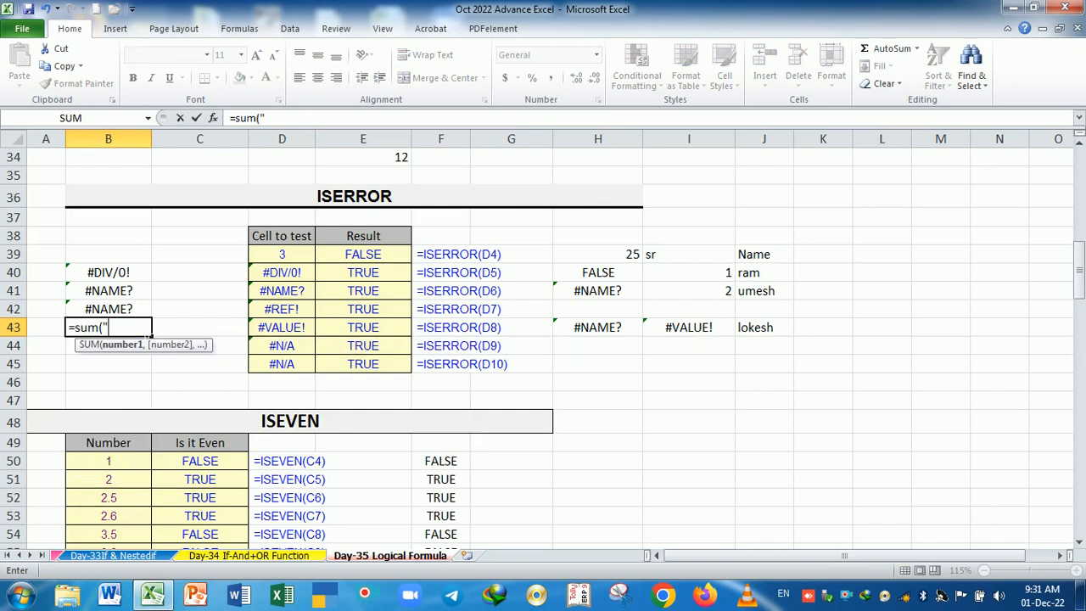
pyautogui.write('")')
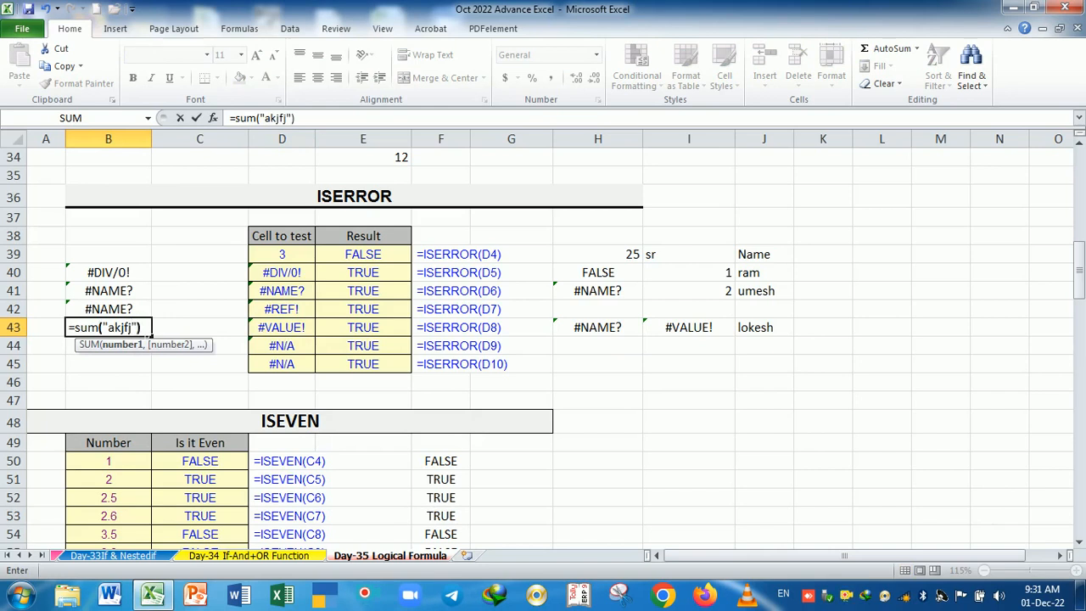
pyautogui.press('Return')
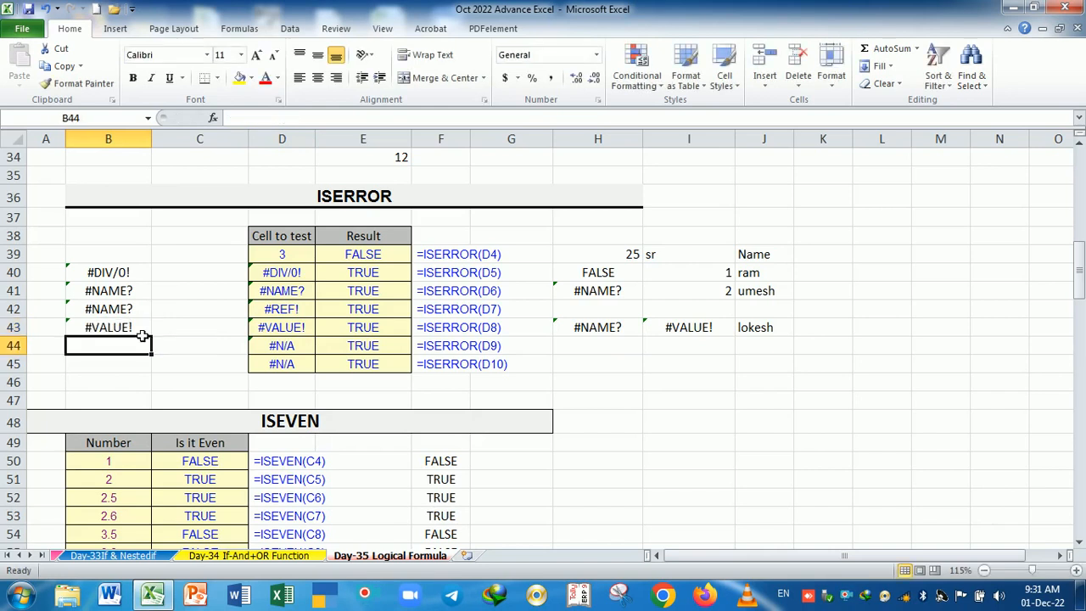
# - Examine the cell contents behind the error examples in D40:D45 of the ISERROR table, including the #N/A cases
pyautogui.click(281, 367)
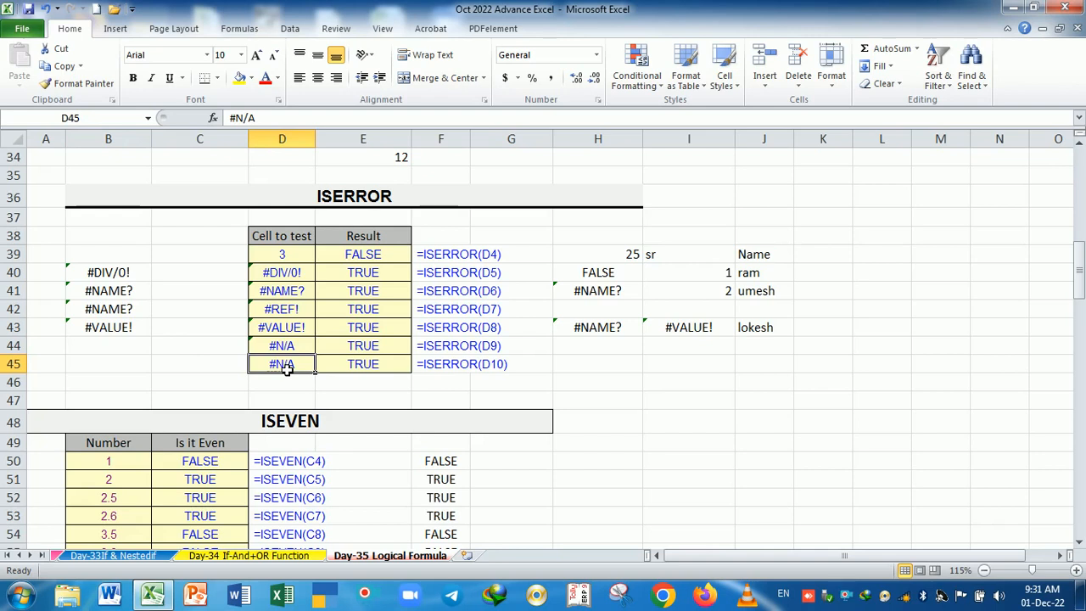
pyautogui.doubleClick(287, 367)
pyautogui.press('Return')
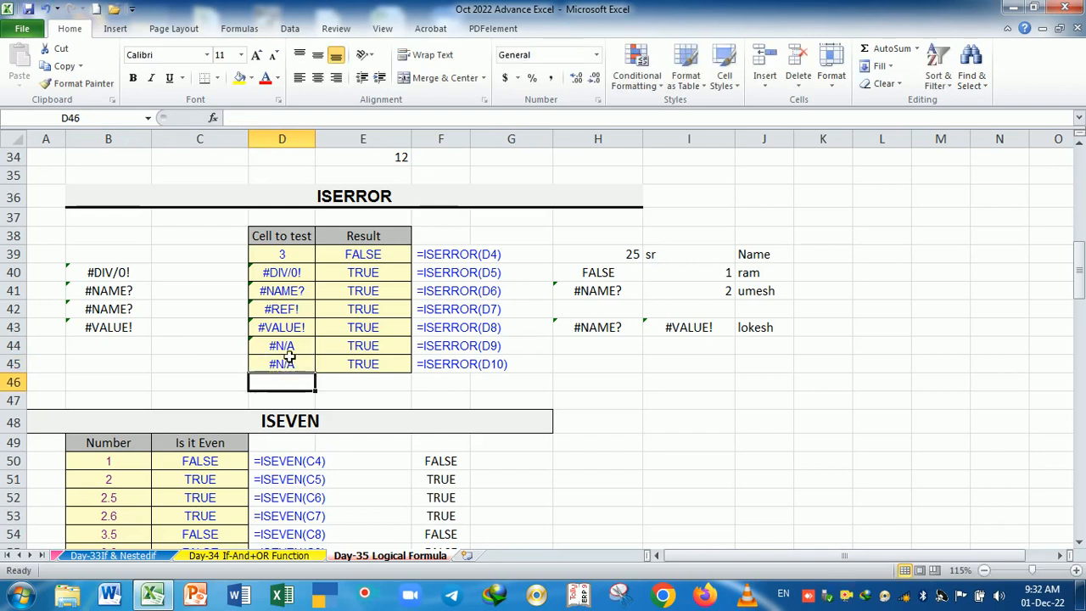
pyautogui.doubleClick(289, 348)
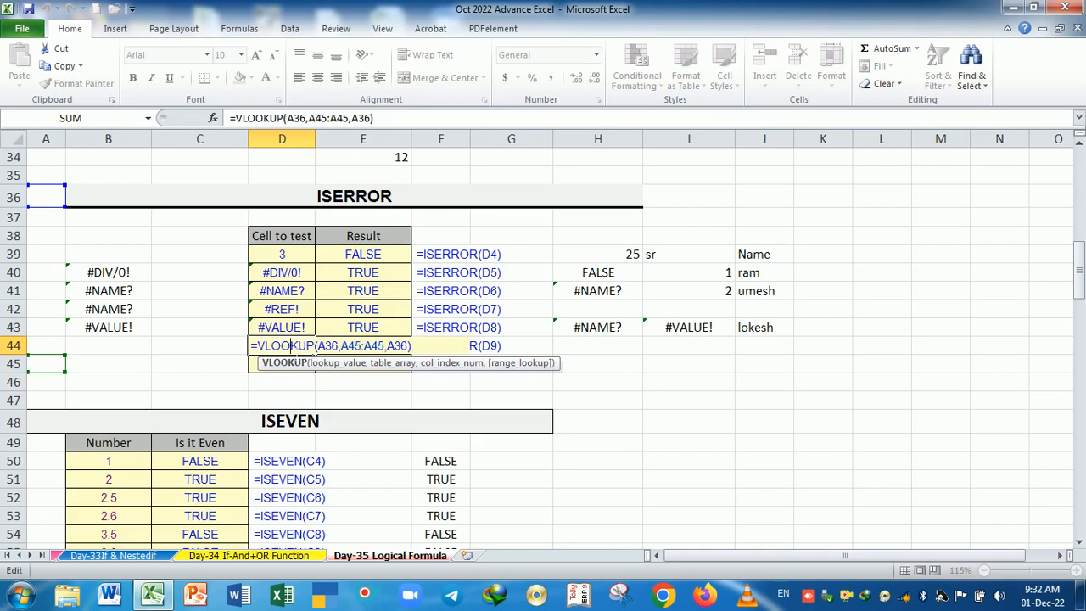
pyautogui.press('Return')
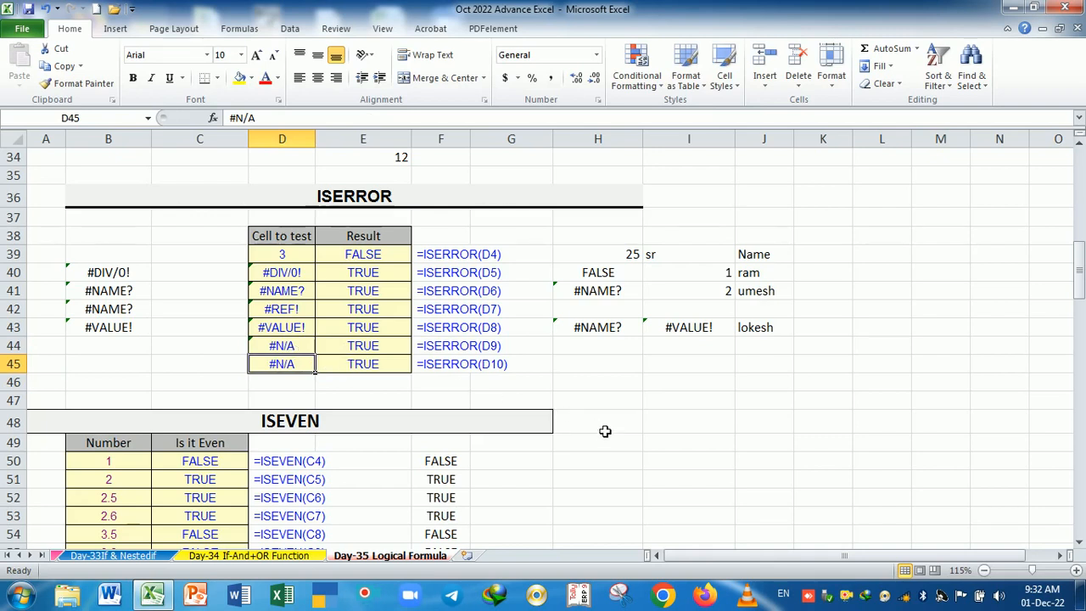
pyautogui.scroll(-1, 605, 432)
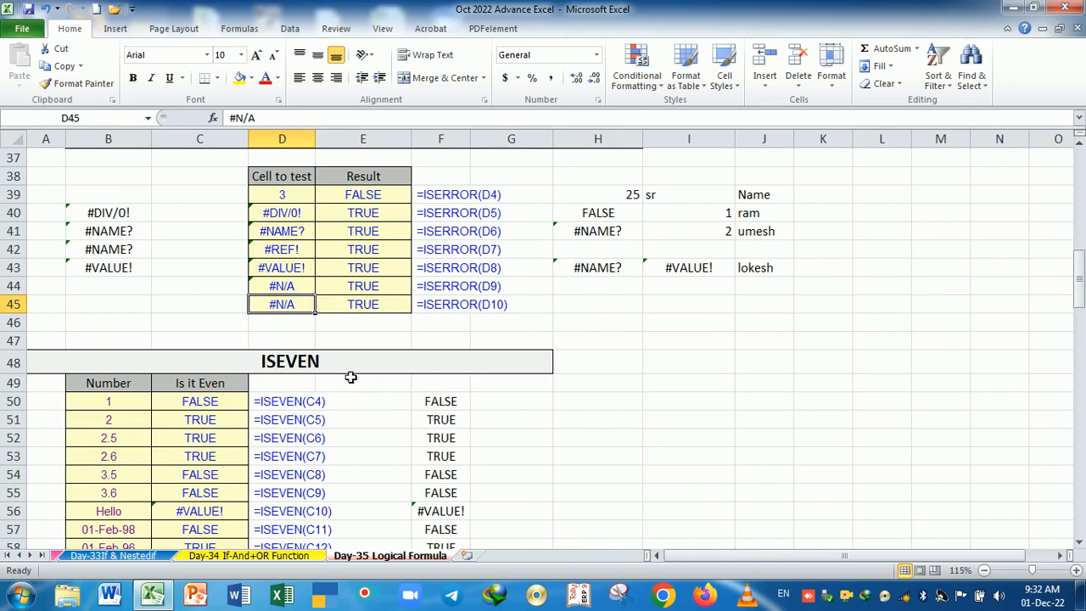
pyautogui.click(577, 410)
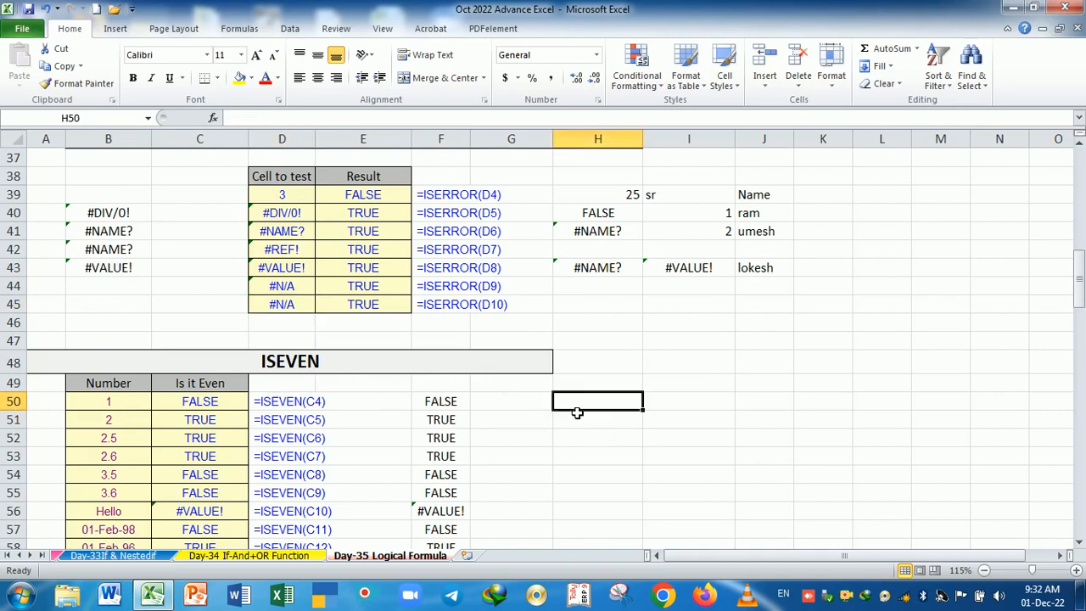
pyautogui.click(289, 218)
pyautogui.click(297, 238)
pyautogui.click(297, 252)
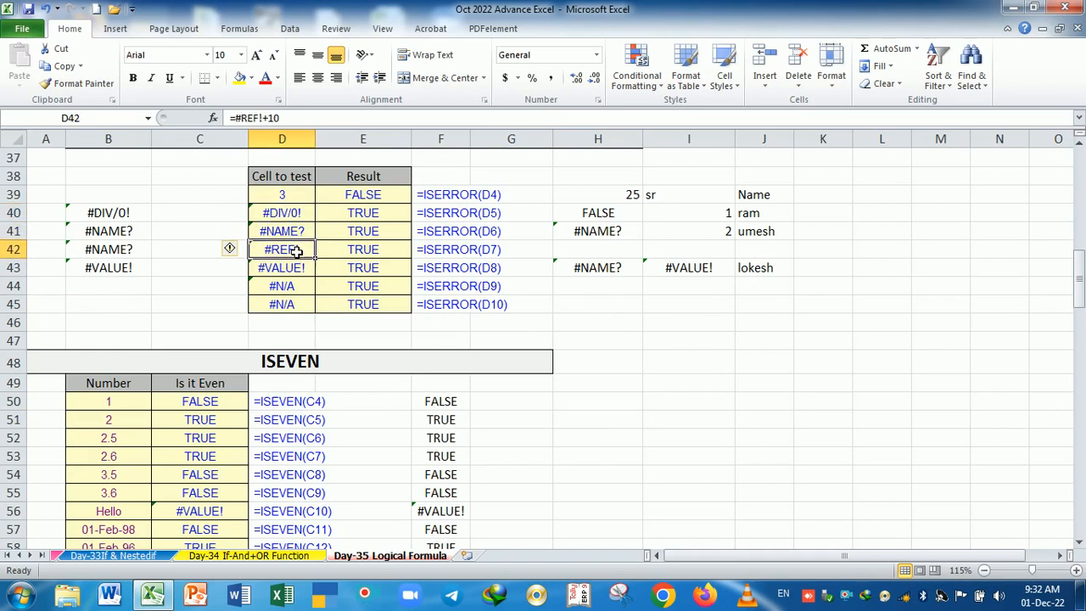
pyautogui.click(297, 271)
pyautogui.click(299, 289)
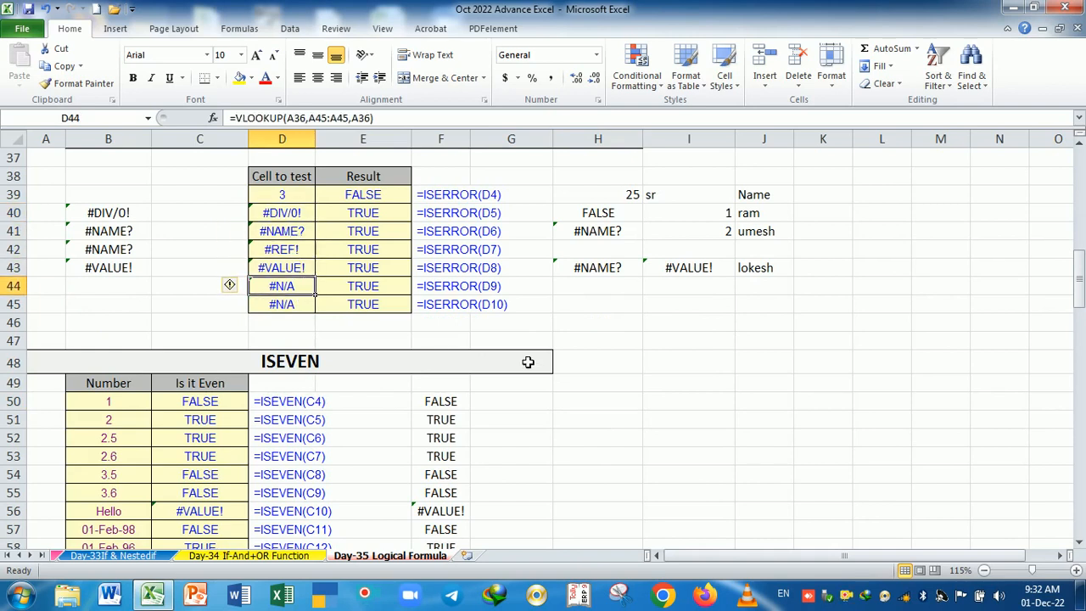
# - Enter =ISEVEN(B50) in G50 and fill the formula down to G58
pyautogui.scroll(-3, 620, 383)
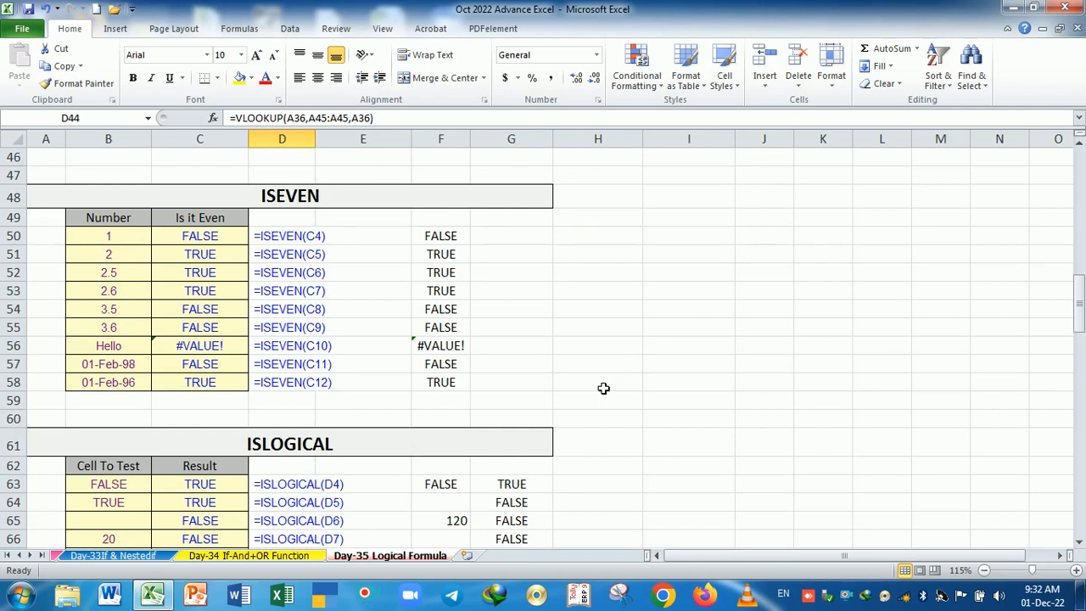
pyautogui.click(525, 235)
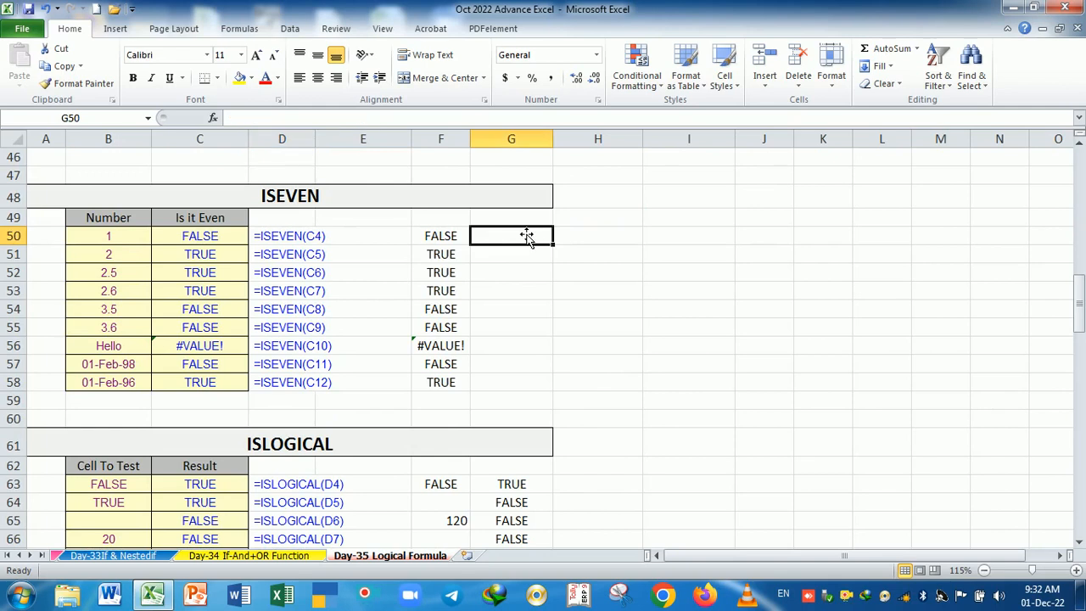
pyautogui.write('=isev')
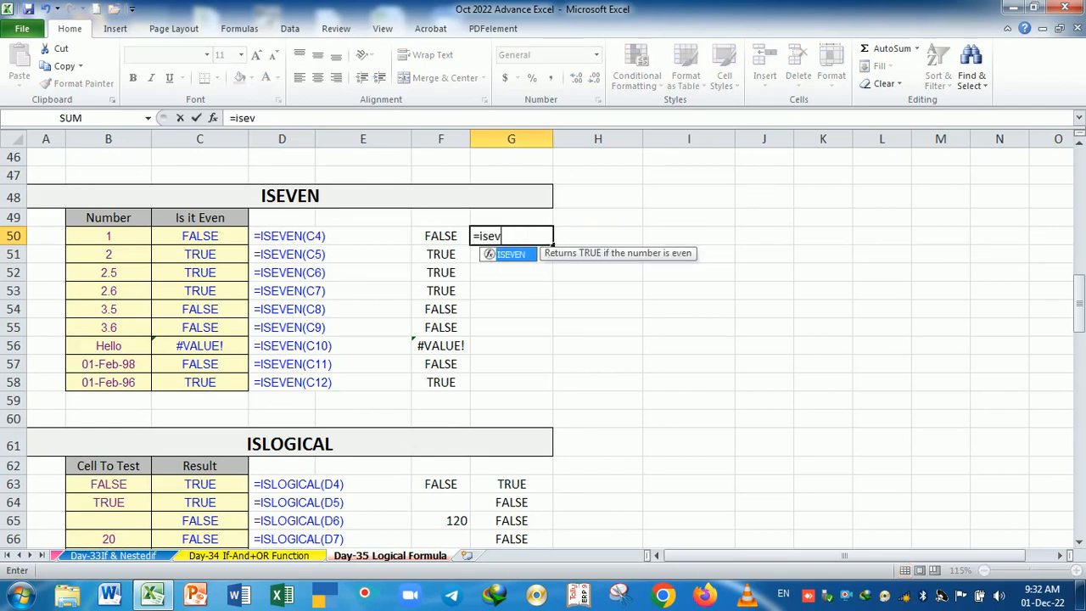
pyautogui.press('Tab')
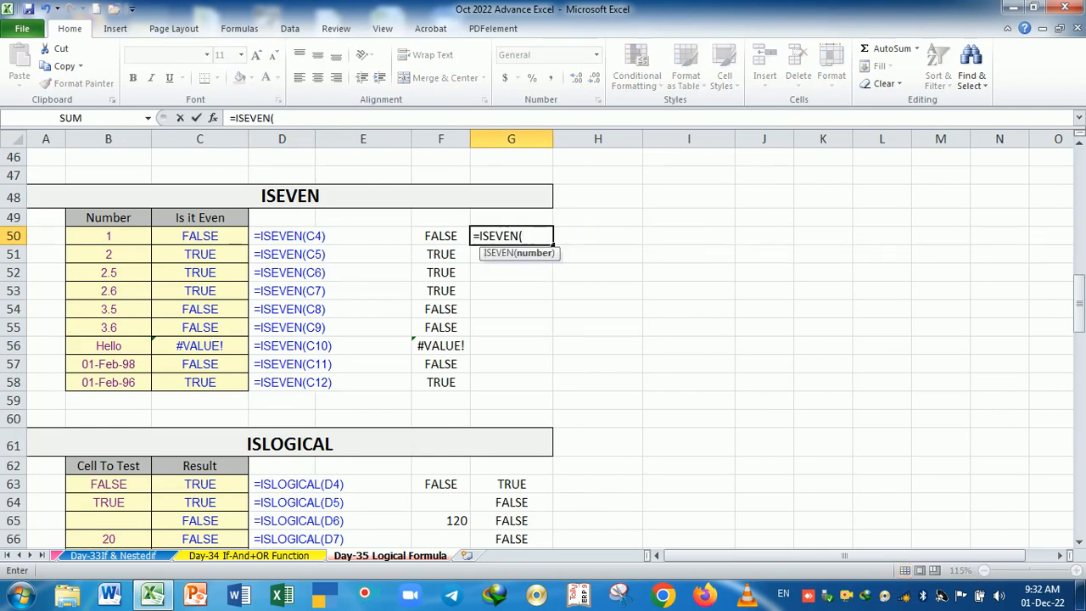
pyautogui.click(107, 239)
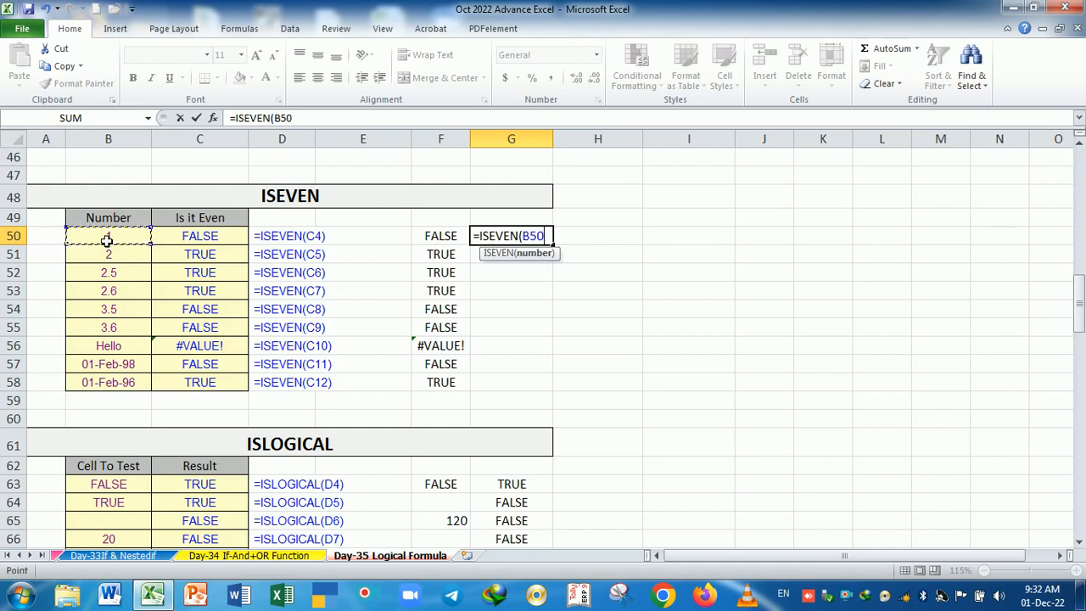
pyautogui.press('Return')
pyautogui.click(544, 239)
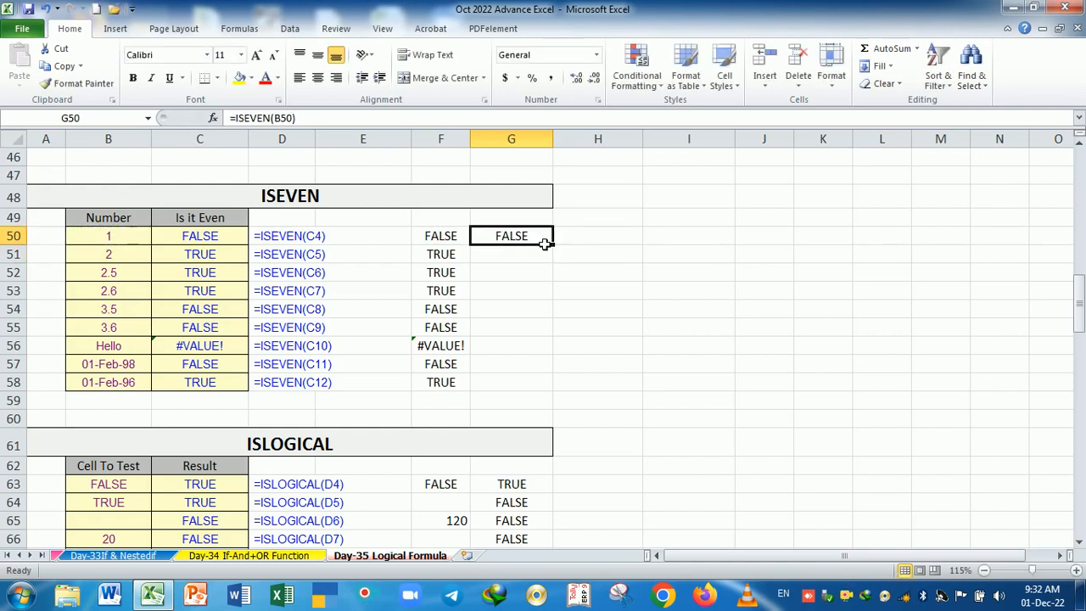
pyautogui.moveTo(558, 251); pyautogui.dragTo(553, 391)
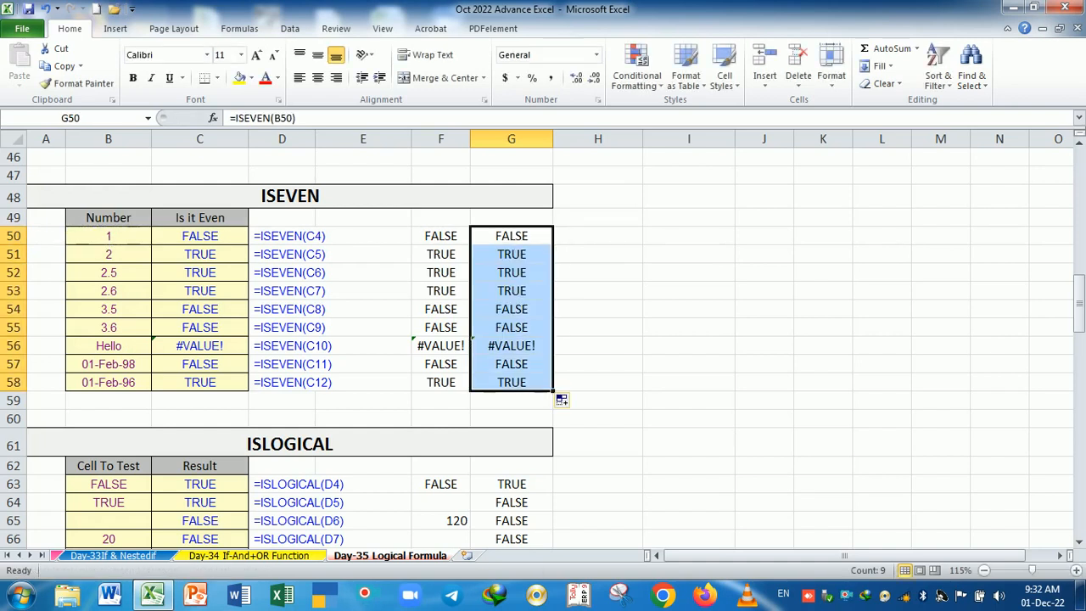
# - Review the ISEVEN results in G50 and G51, and compare the text entry in B56 with its results in F56:G56
pyautogui.click(523, 241)
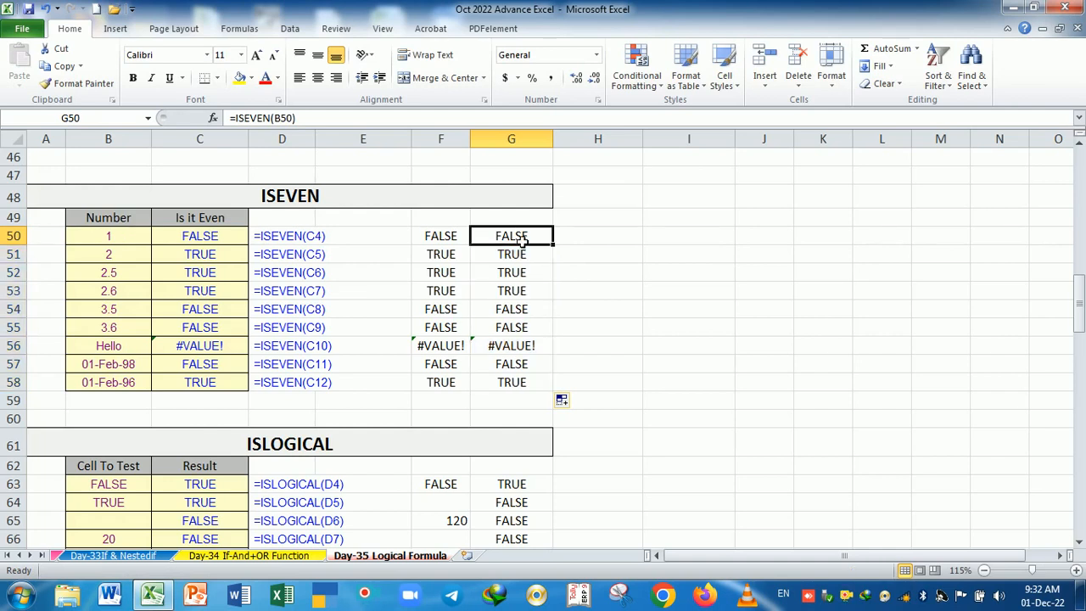
pyautogui.click(520, 260)
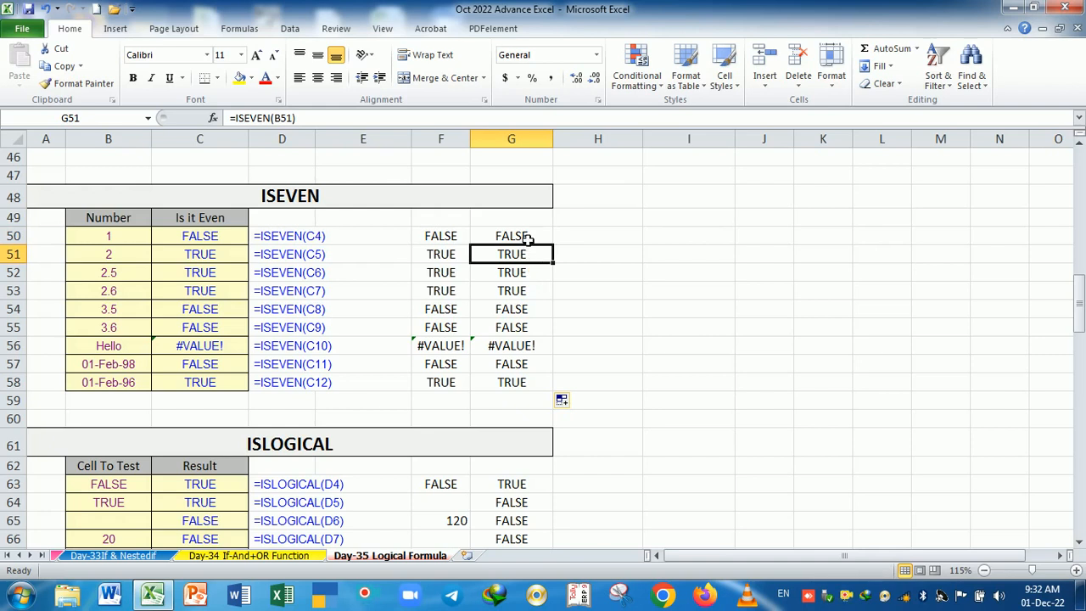
pyautogui.click(527, 238)
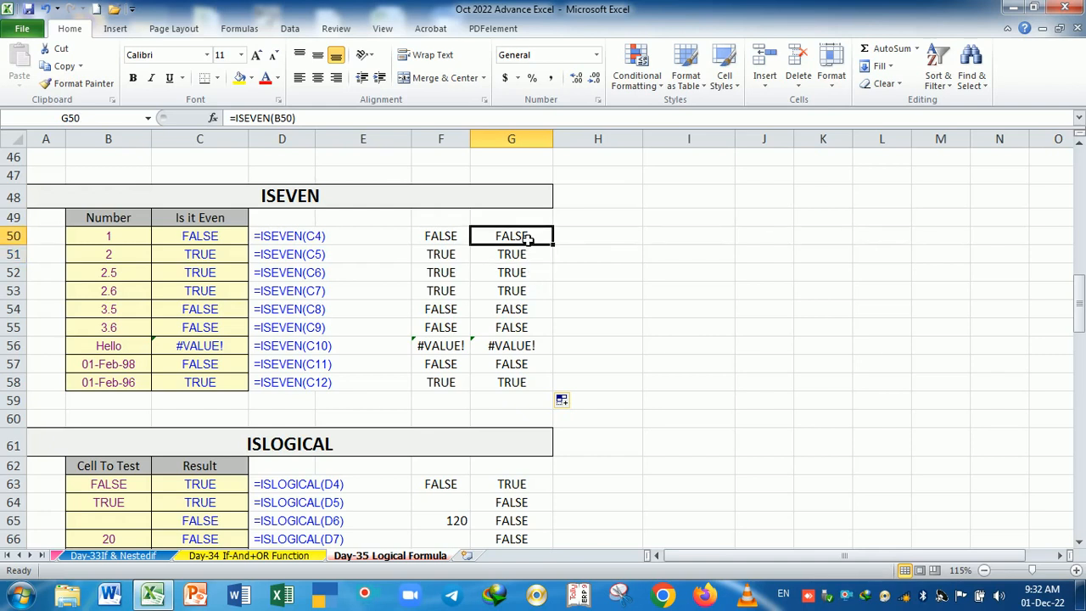
pyautogui.click(117, 350)
pyautogui.moveTo(448, 347); pyautogui.dragTo(497, 352)
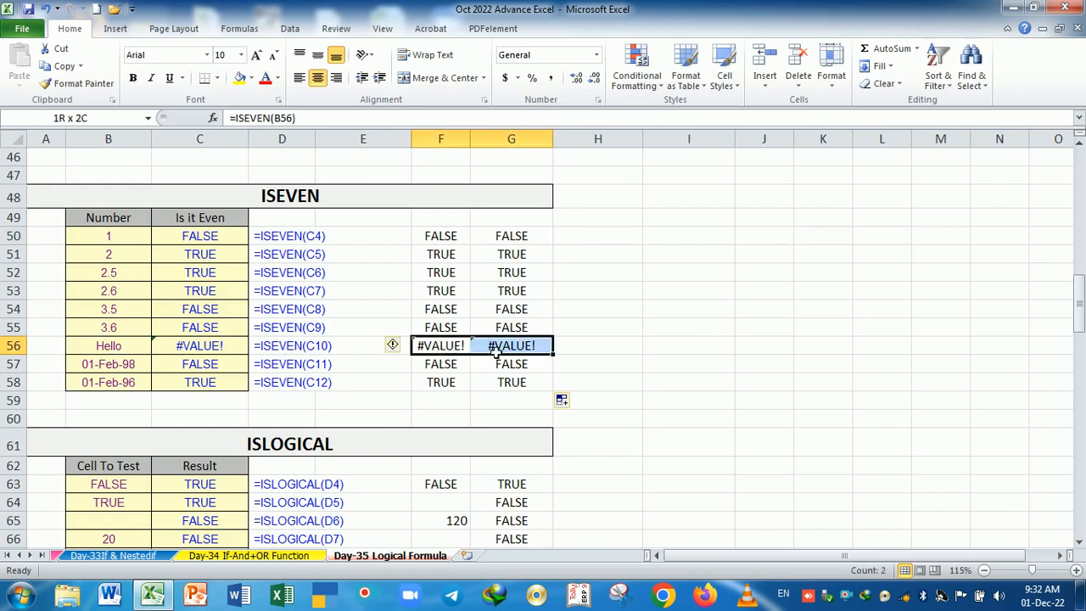
pyautogui.click(133, 353)
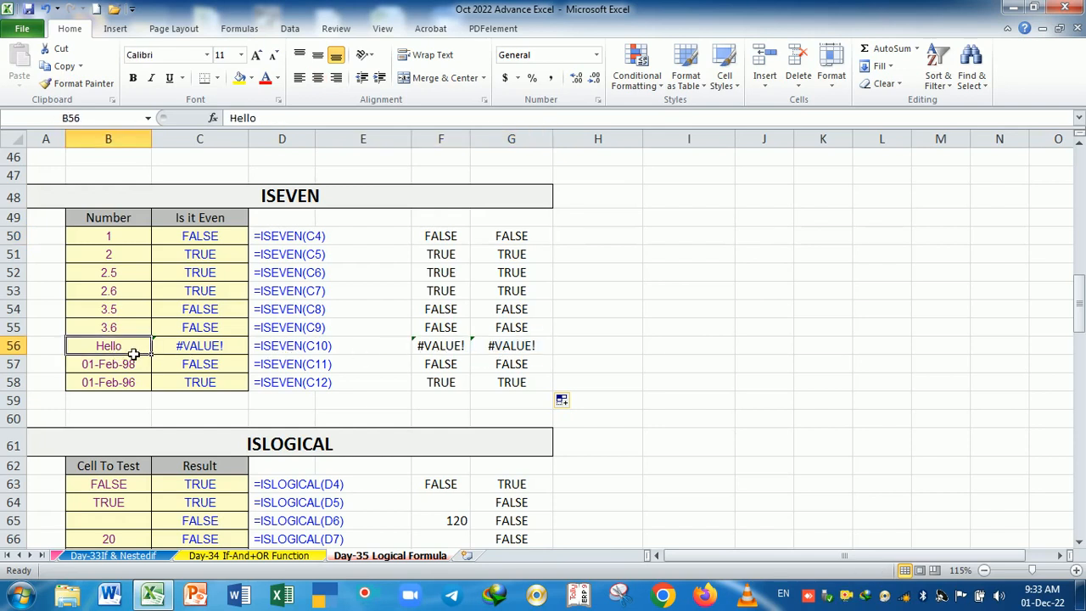
pyautogui.click(441, 348)
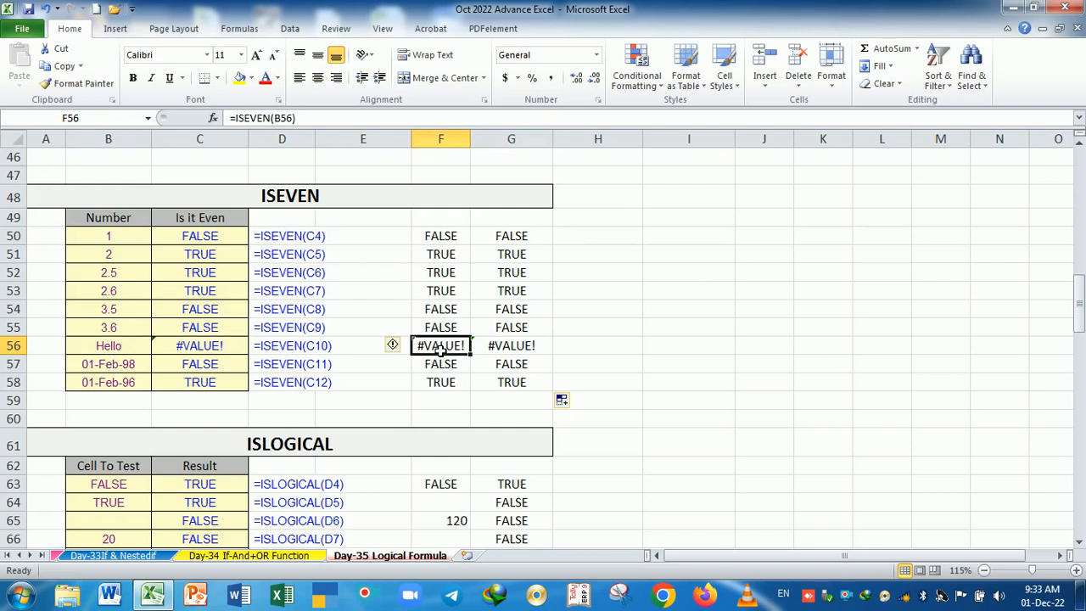
# - Enter the comparison =20>10 in H63 beside the ISLOGICAL table
pyautogui.scroll(-3, 471, 444)
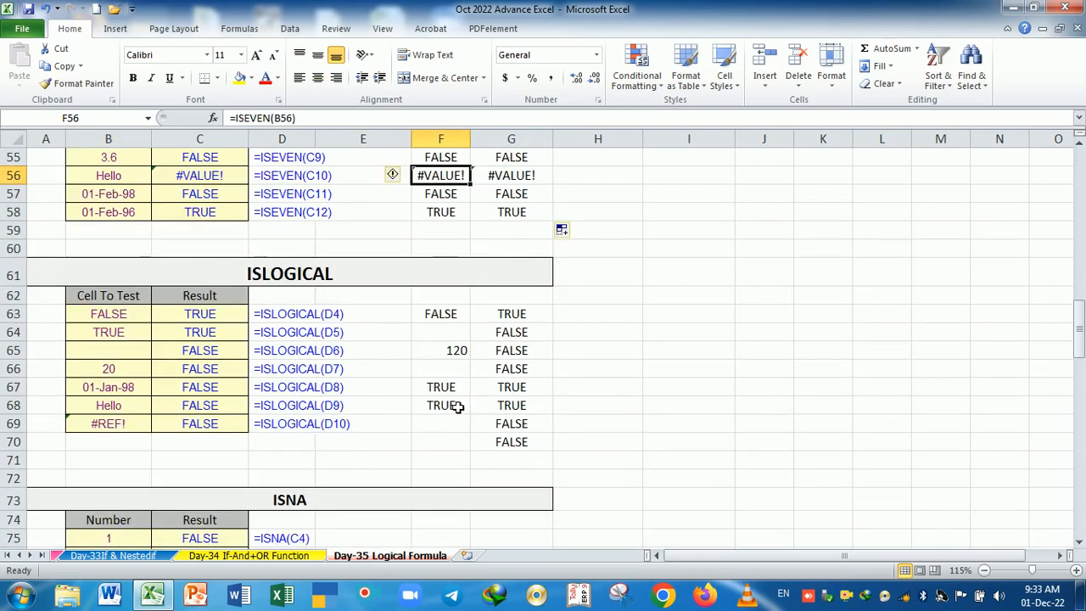
pyautogui.scroll(-1, 457, 408)
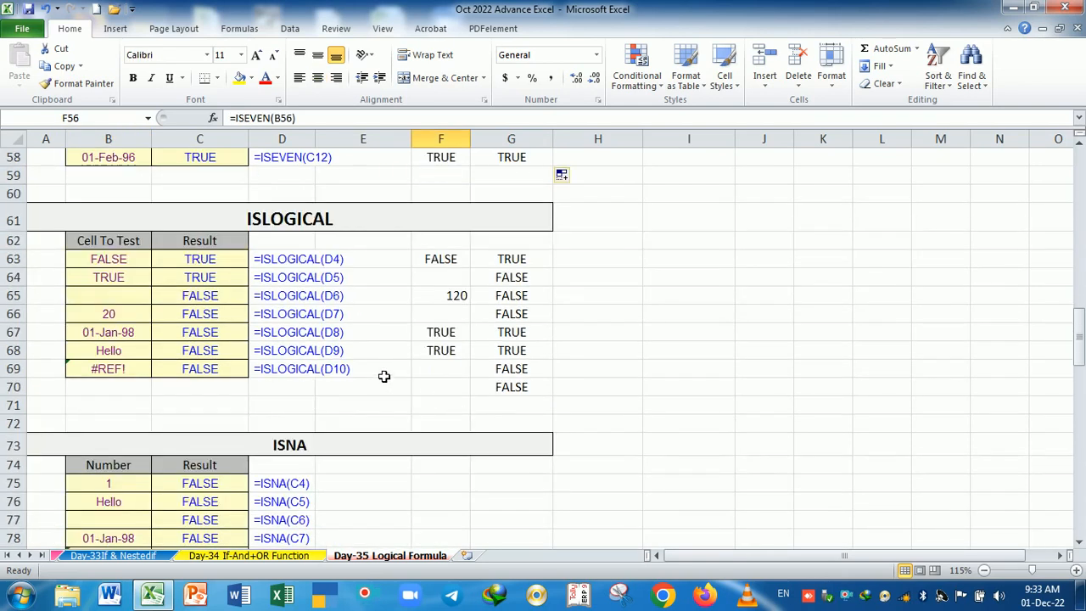
pyautogui.click(599, 276)
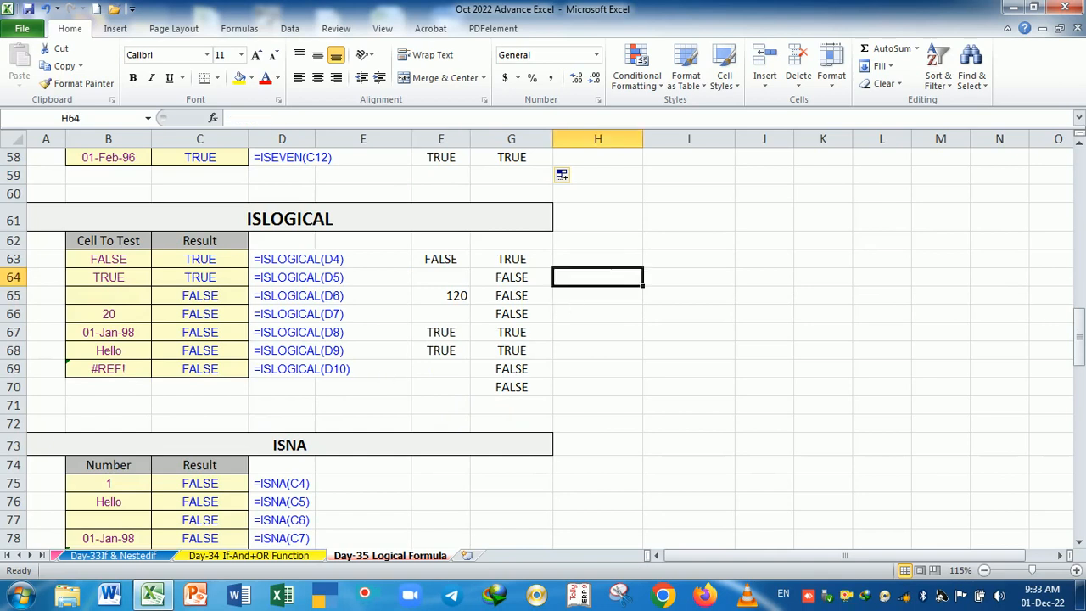
pyautogui.press('Up')
pyautogui.write('==')
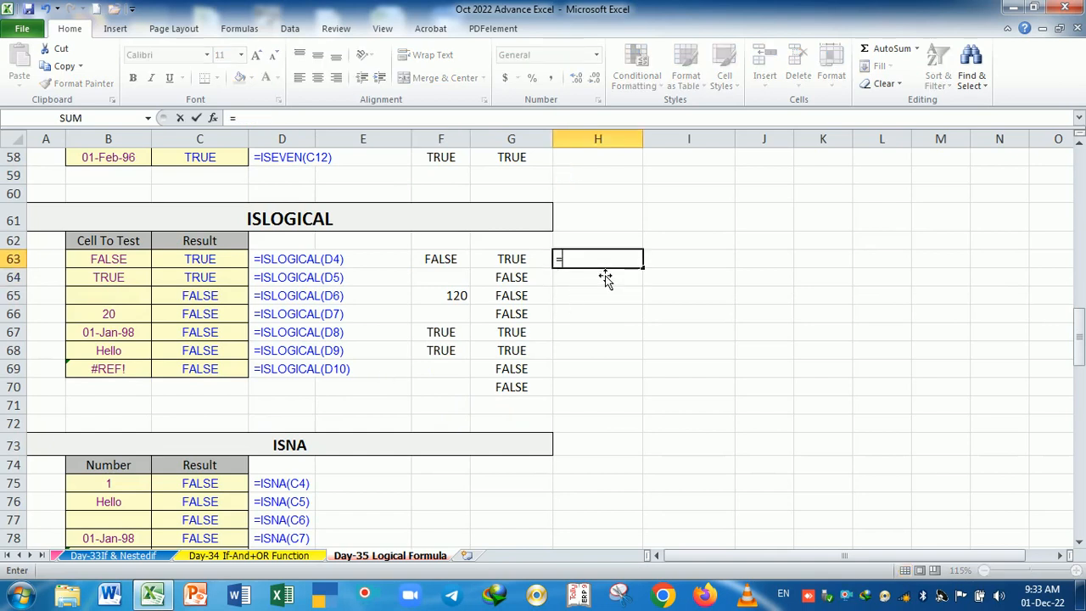
pyautogui.press('BackSpace')
pyautogui.write('20>10')
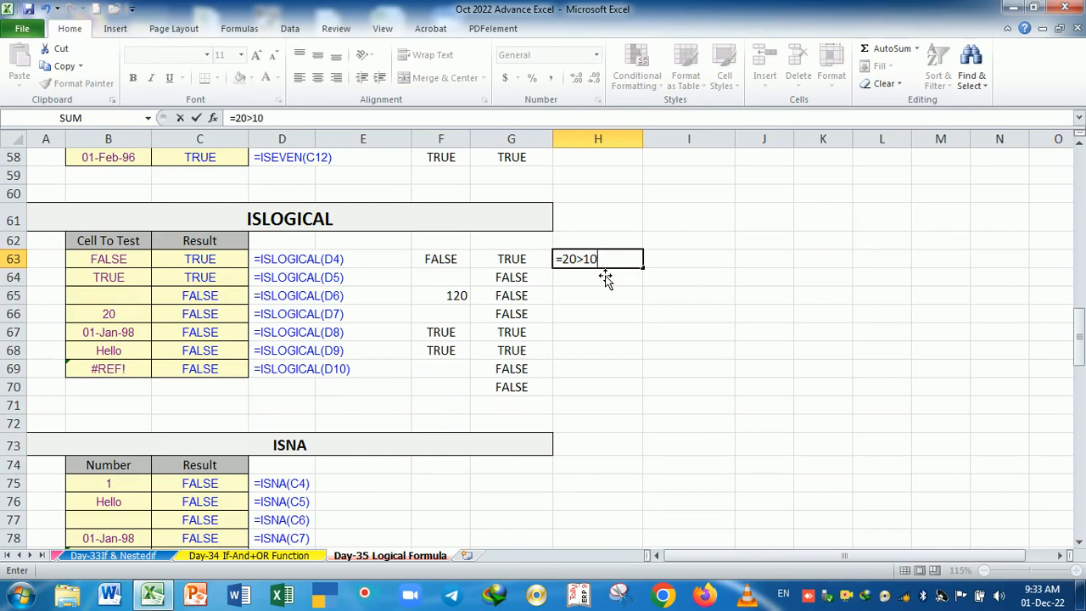
pyautogui.press('Return')
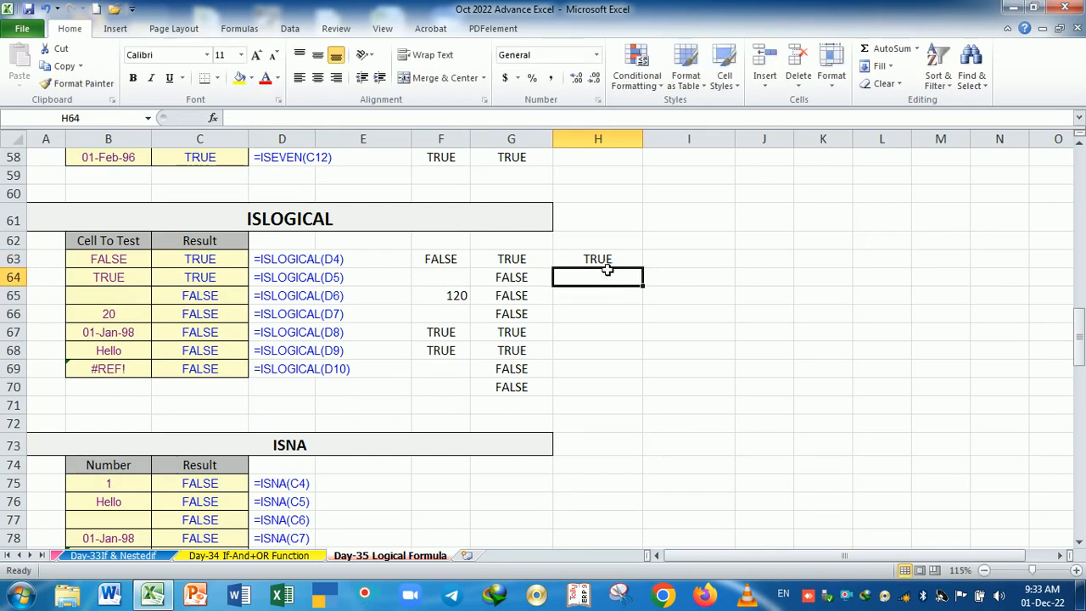
# - Enter =ISLOGICAL(H63) in I63 to test whether the neighbouring cell holds a logical value
pyautogui.click(681, 259)
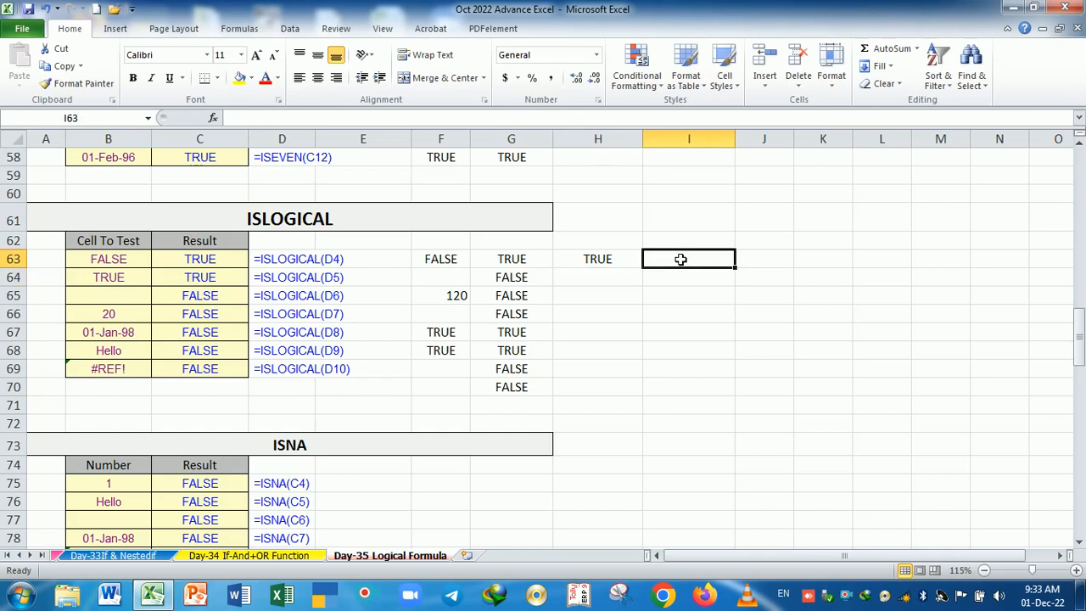
pyautogui.write('=')
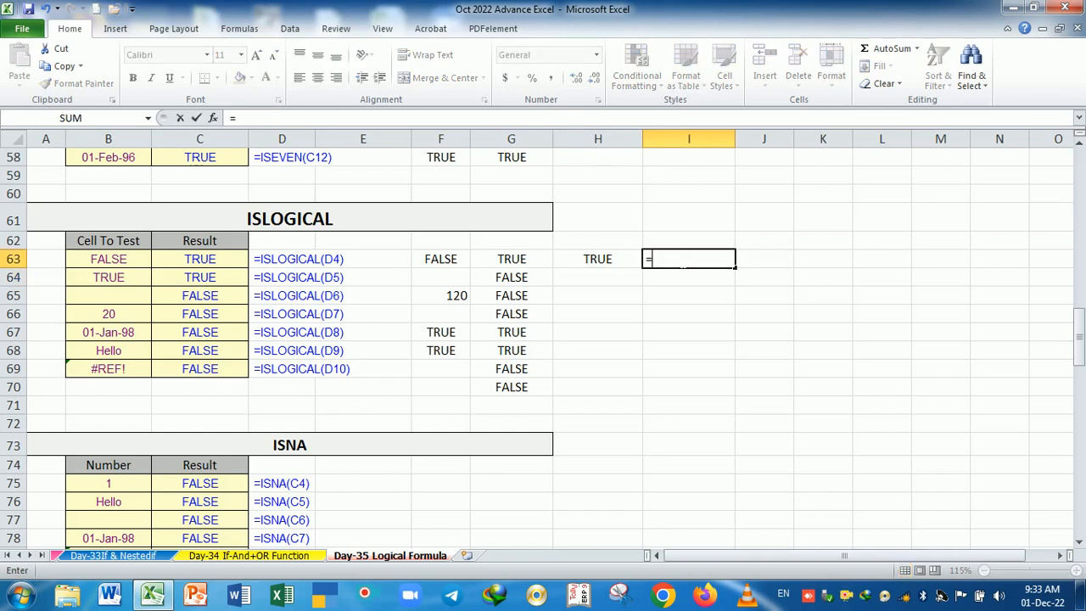
pyautogui.write('islo')
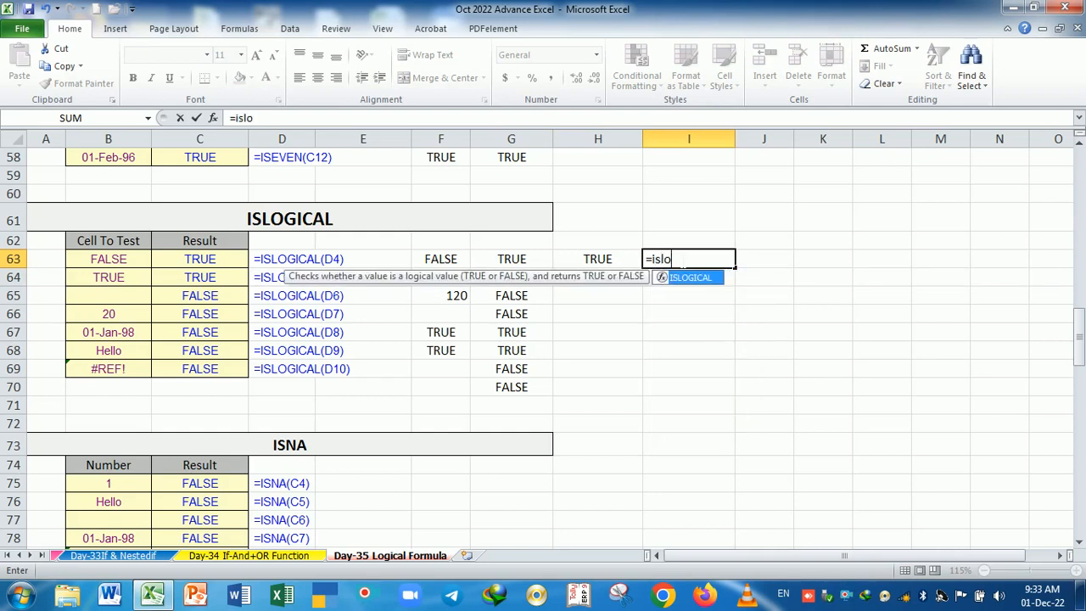
pyautogui.press('Tab')
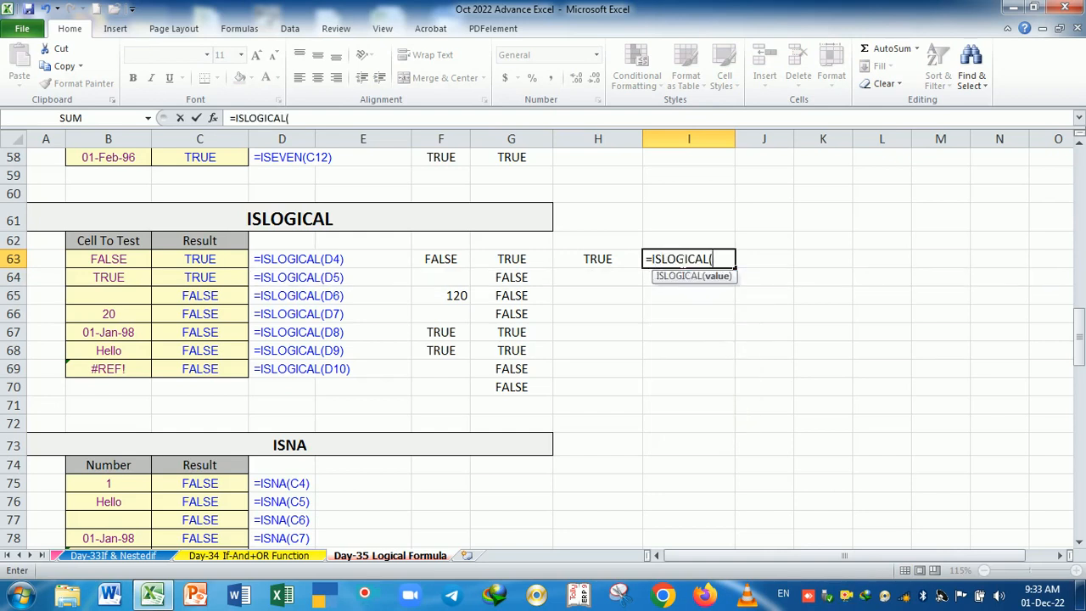
pyautogui.click(608, 259)
pyautogui.press('Return')
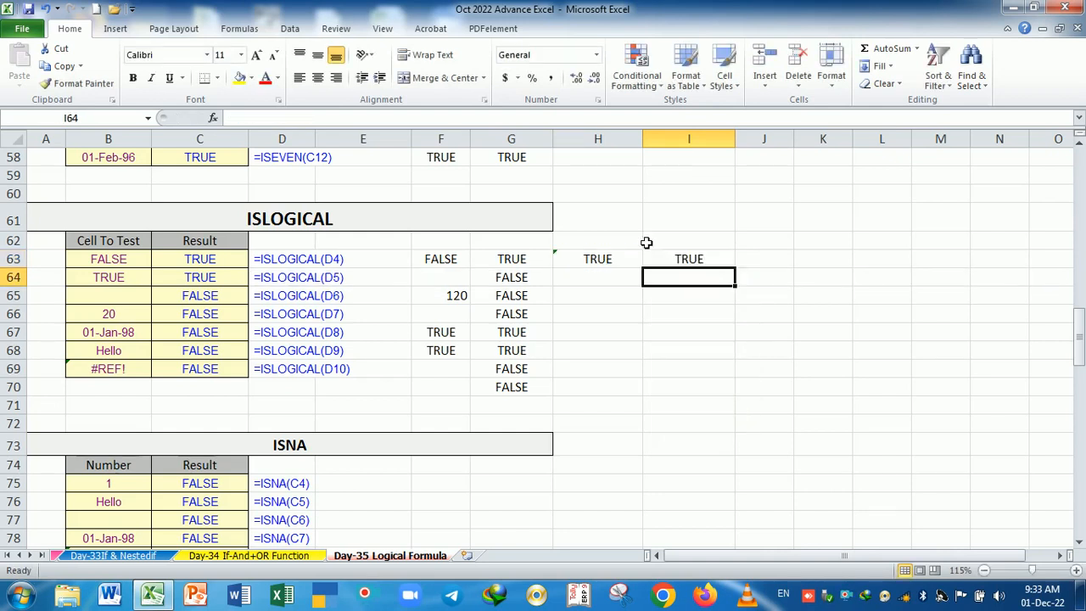
pyautogui.click(694, 264)
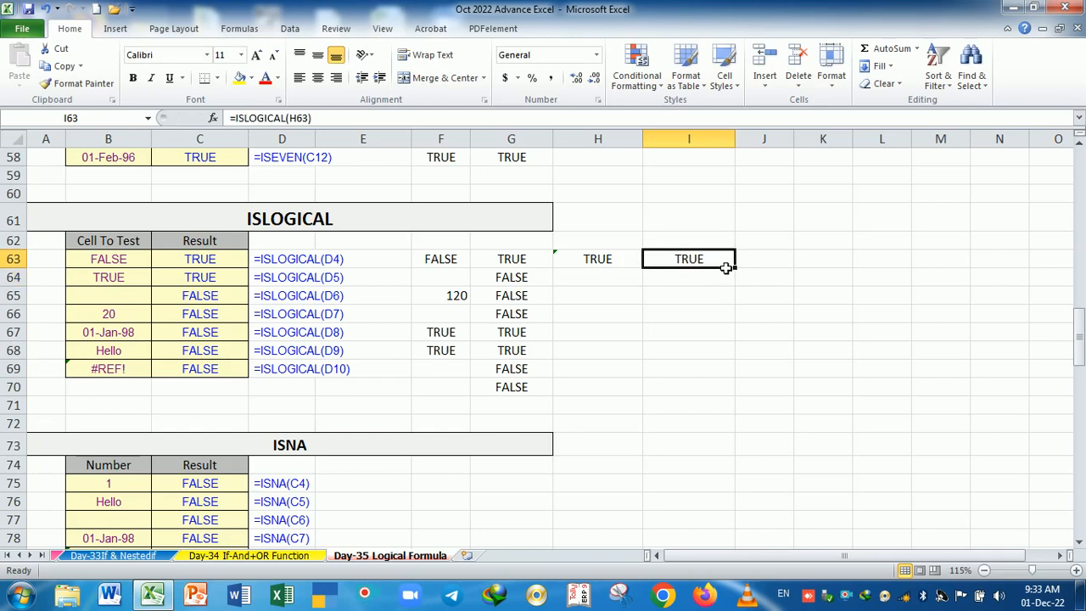
# - Replace the comparison in H63 with the number 20 to test ISLOGICAL on a non-logical value
pyautogui.click(603, 261)
pyautogui.write('20')
pyautogui.press('Return')
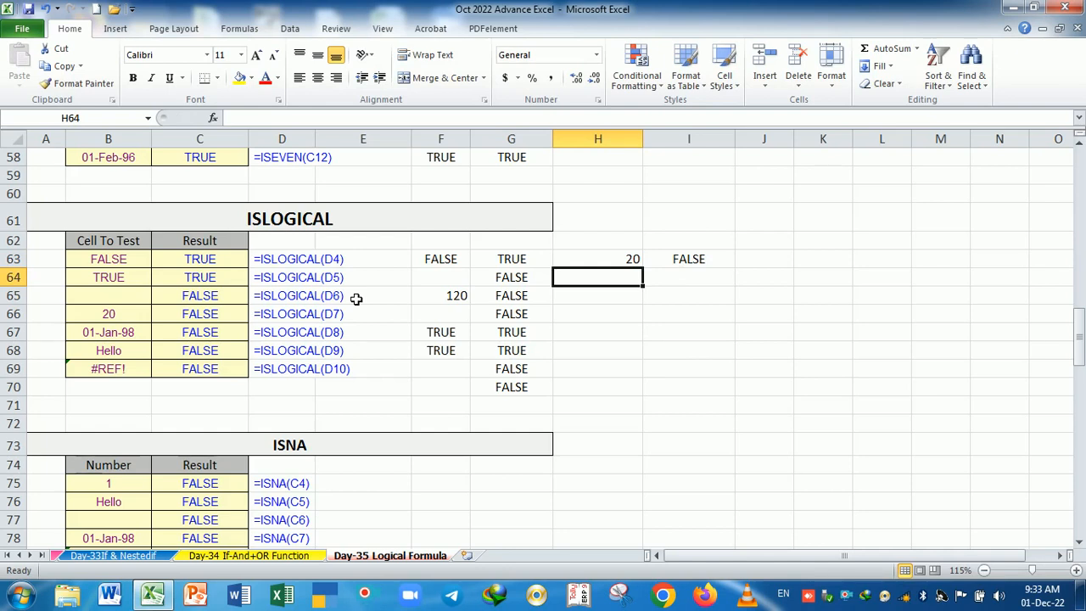
pyautogui.scroll(-3, 357, 298)
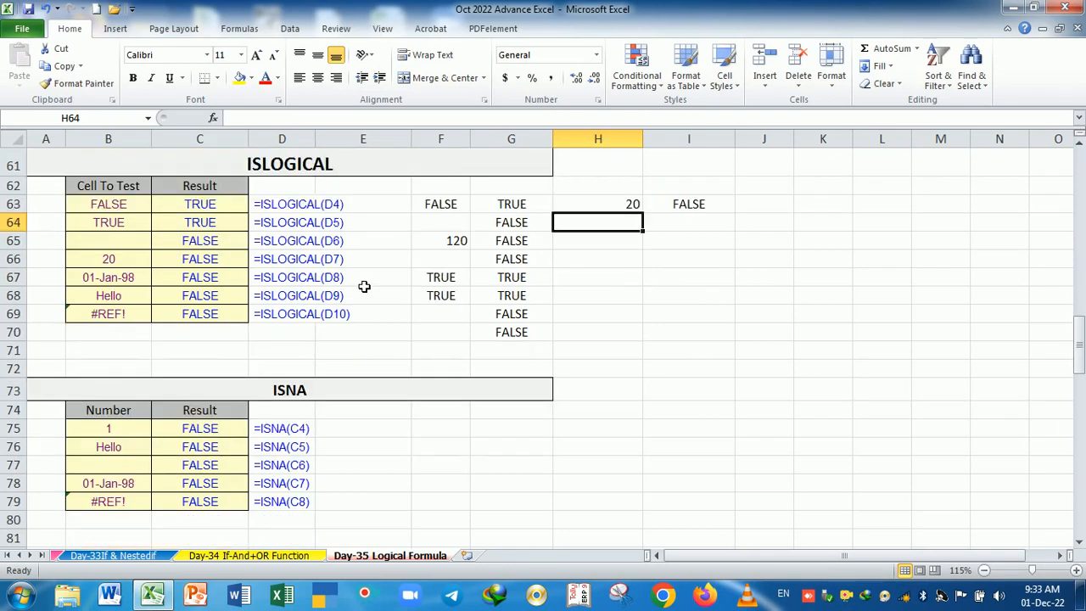
# - Enter =ISNA(B75) in E75 beside the ISNA table and fill the formula down through E79
pyautogui.scroll(-1, 364, 287)
pyautogui.scroll(-1, 364, 287)
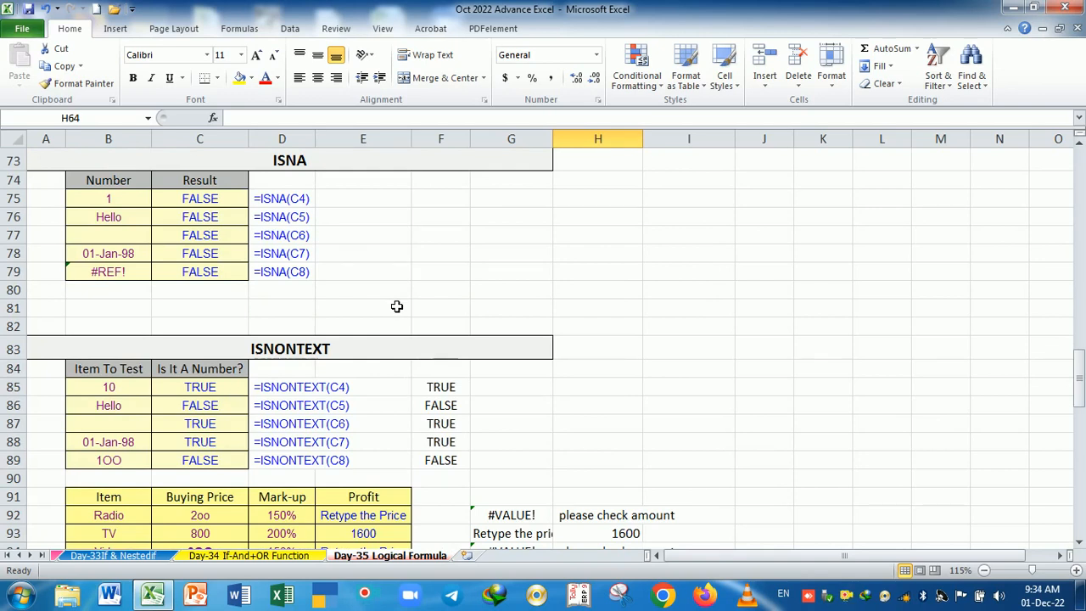
pyautogui.click(351, 208)
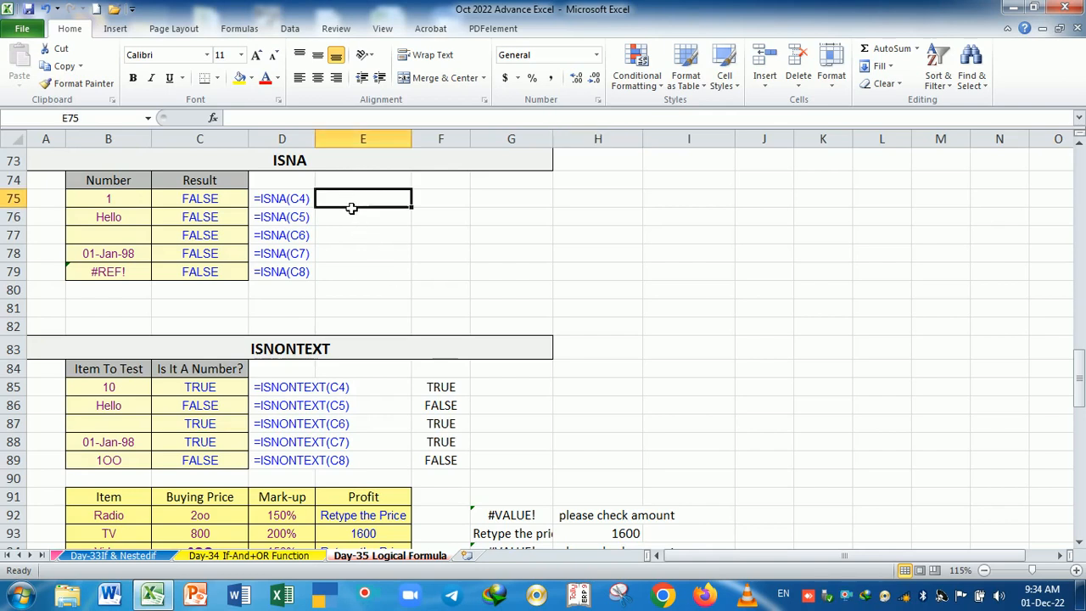
pyautogui.write('=isna')
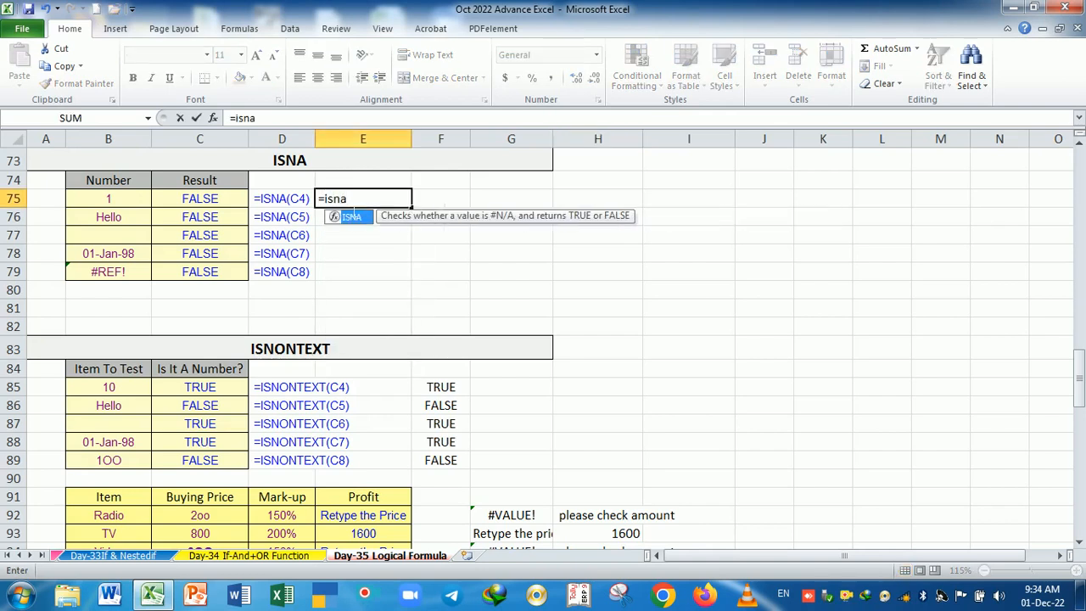
pyautogui.press('Tab')
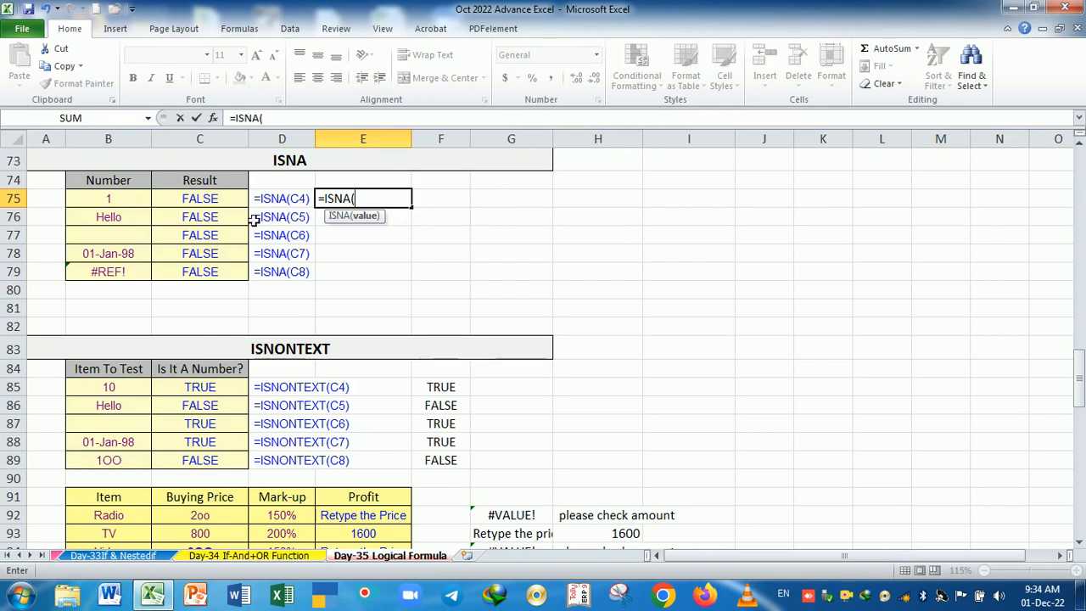
pyautogui.click(138, 206)
pyautogui.press('Return')
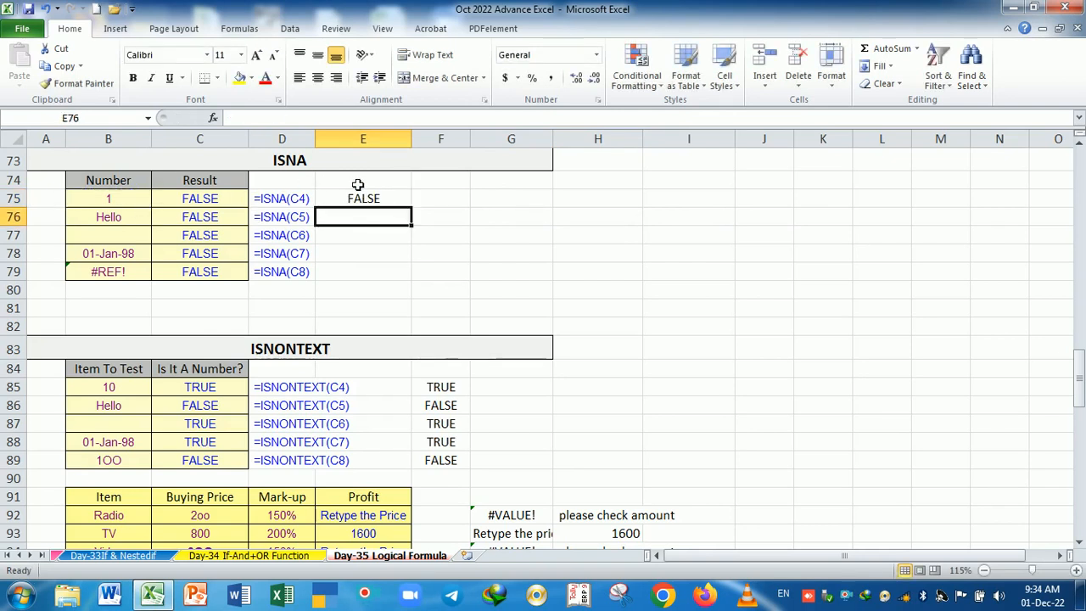
pyautogui.click(386, 203)
pyautogui.moveTo(413, 212); pyautogui.dragTo(416, 285)
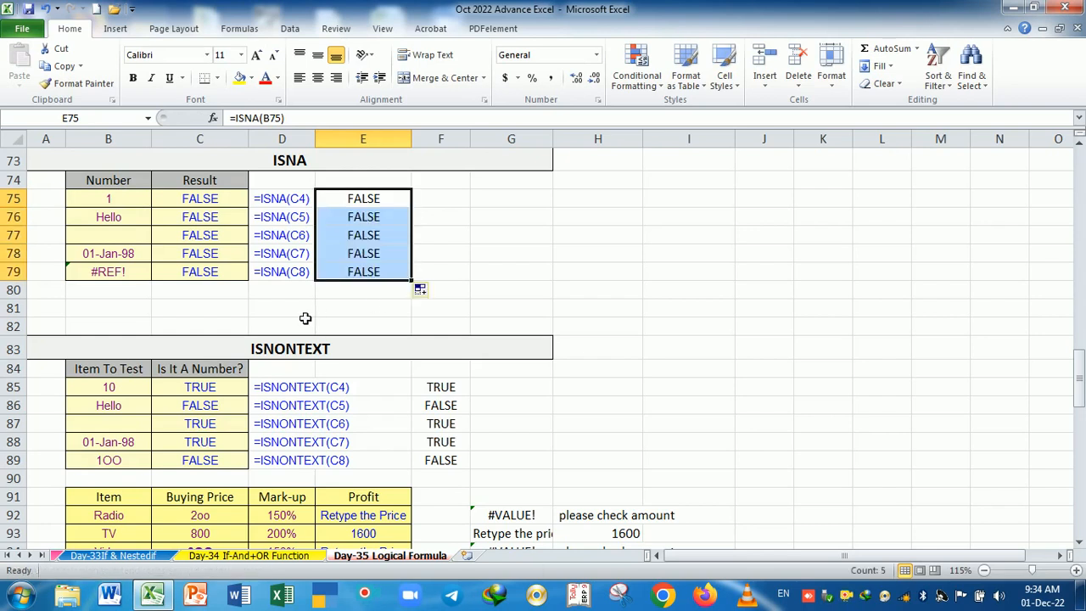
# - Replace the number in B75 with the text #NA and check the ISNA formula in E75
pyautogui.click(140, 198)
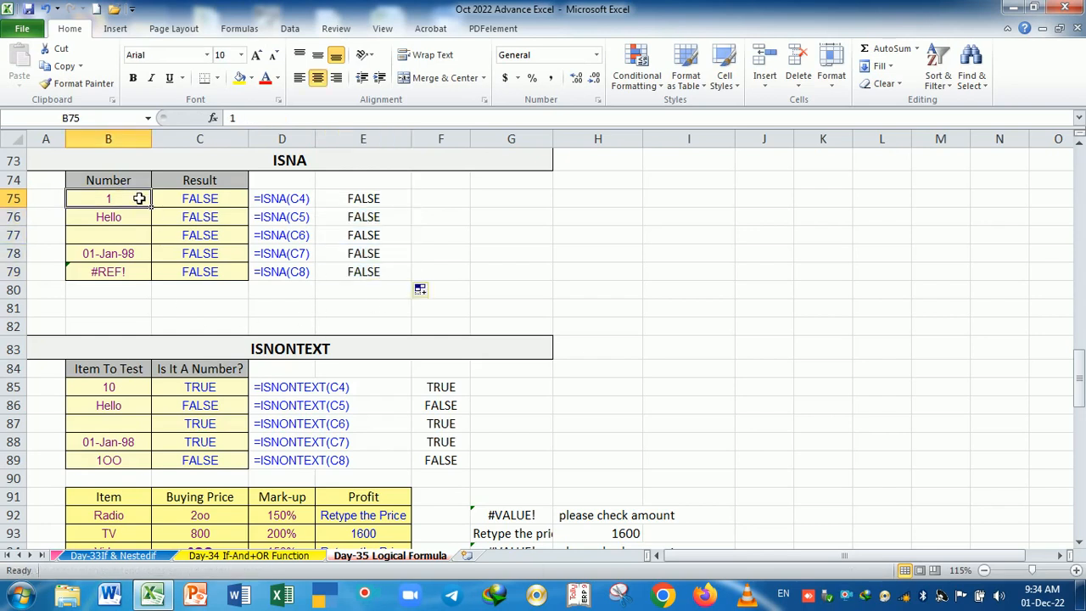
pyautogui.write('#NA')
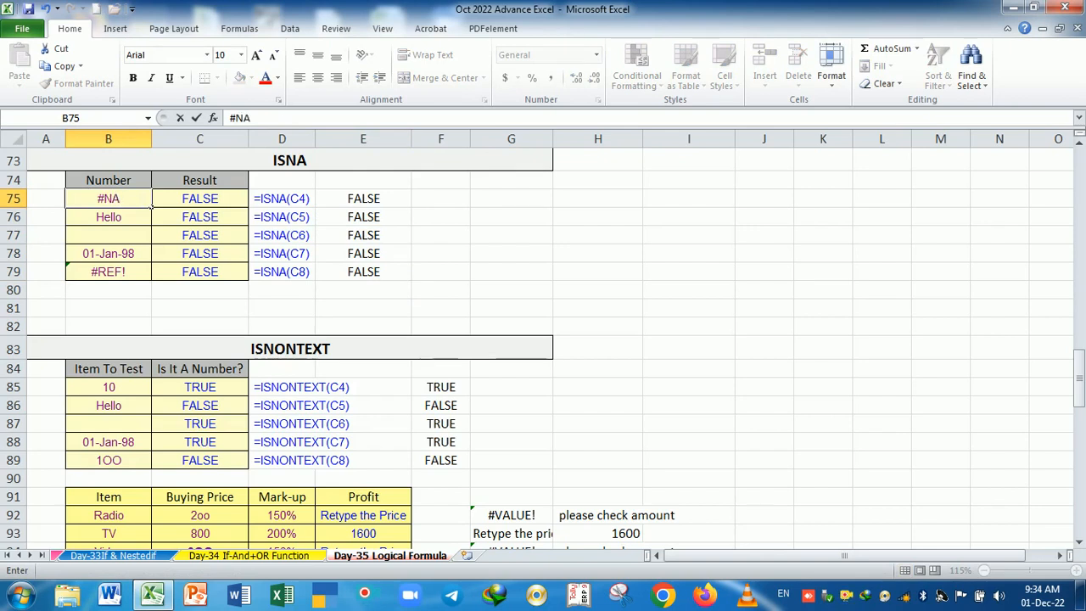
pyautogui.press('Return')
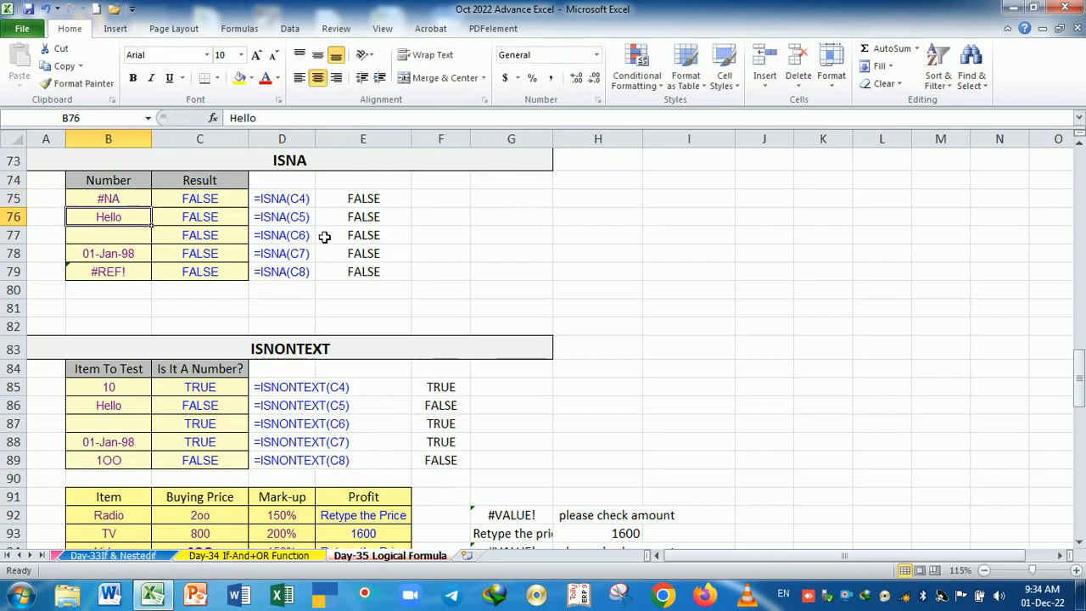
pyautogui.click(362, 205)
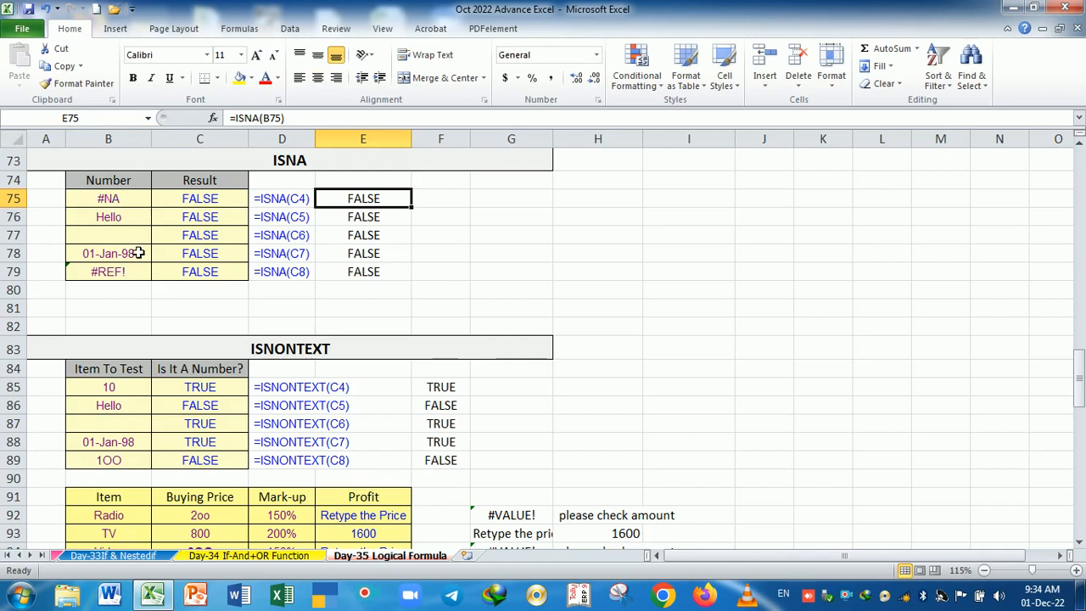
pyautogui.scroll(1, 139, 250)
pyautogui.scroll(-1, 138, 280)
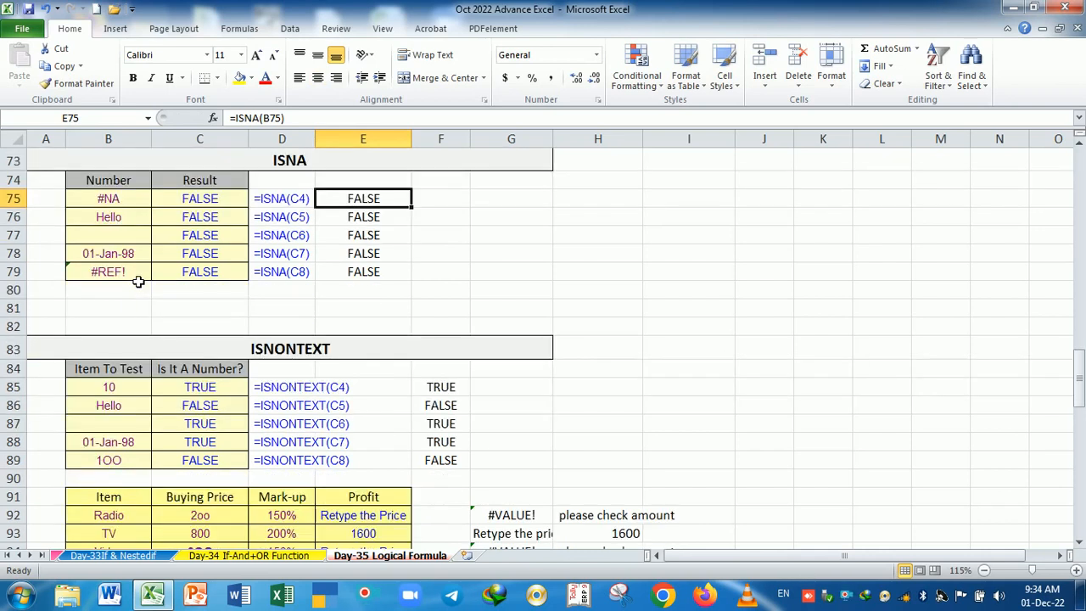
# - Enter =VLOOKUP(A75,D75:D79,2,0) in B75 to give ISNA a genuine lookup error to test
pyautogui.click(133, 204)
pyautogui.write('=')
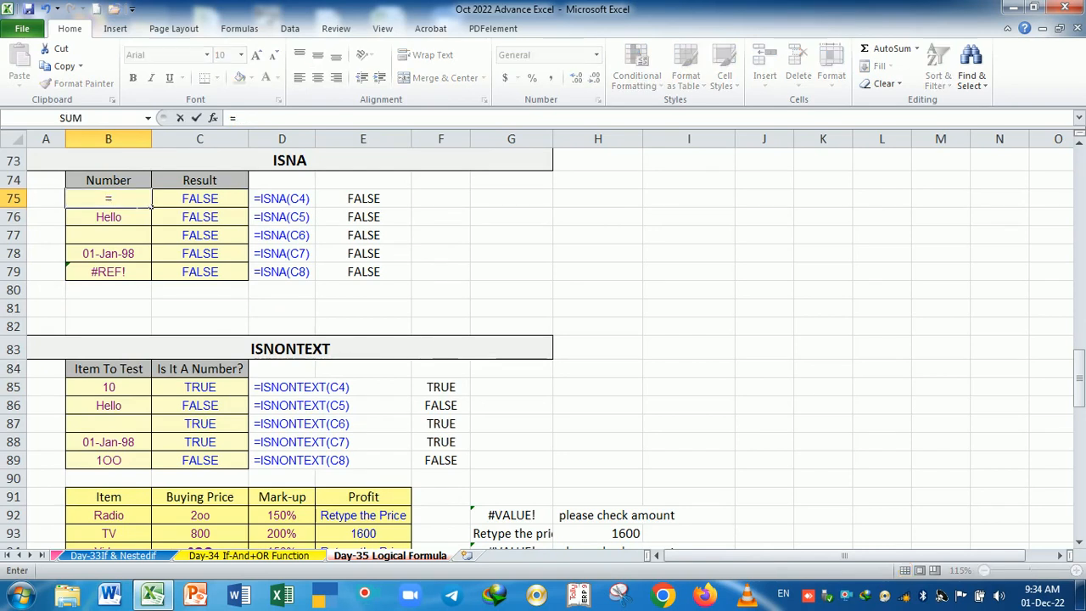
pyautogui.write('vl')
pyautogui.press('Tab')
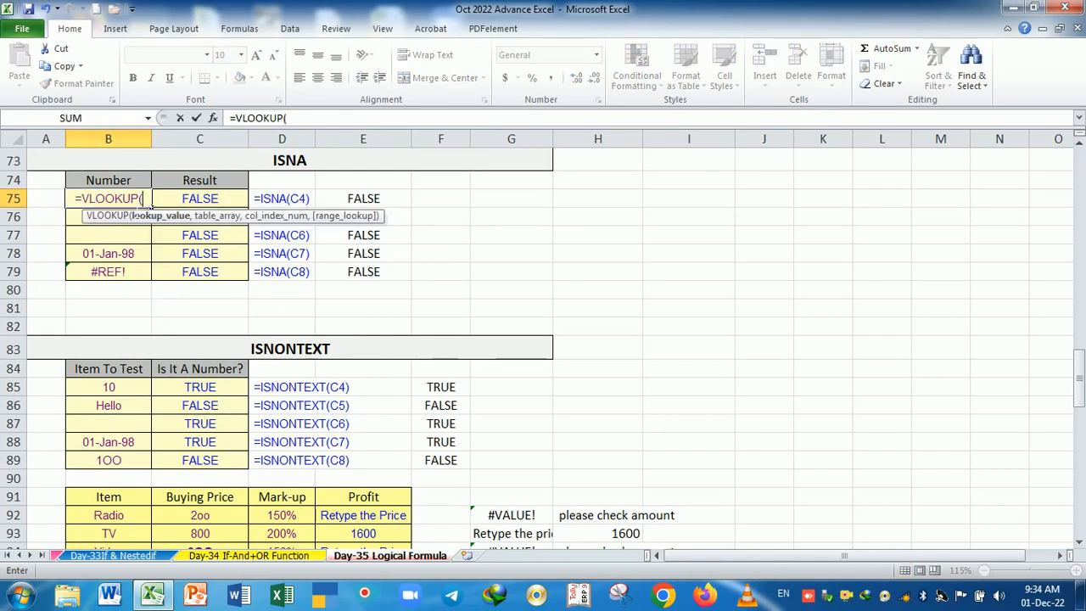
pyautogui.click(44, 204)
pyautogui.write(',')
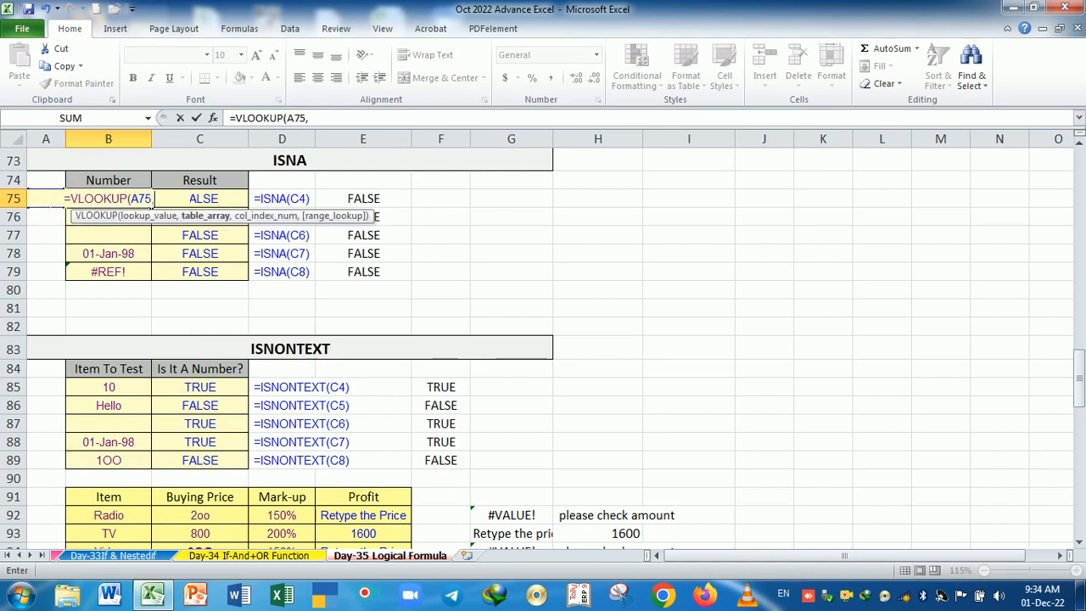
pyautogui.moveTo(293, 201); pyautogui.dragTo(293, 272)
pyautogui.write(',')
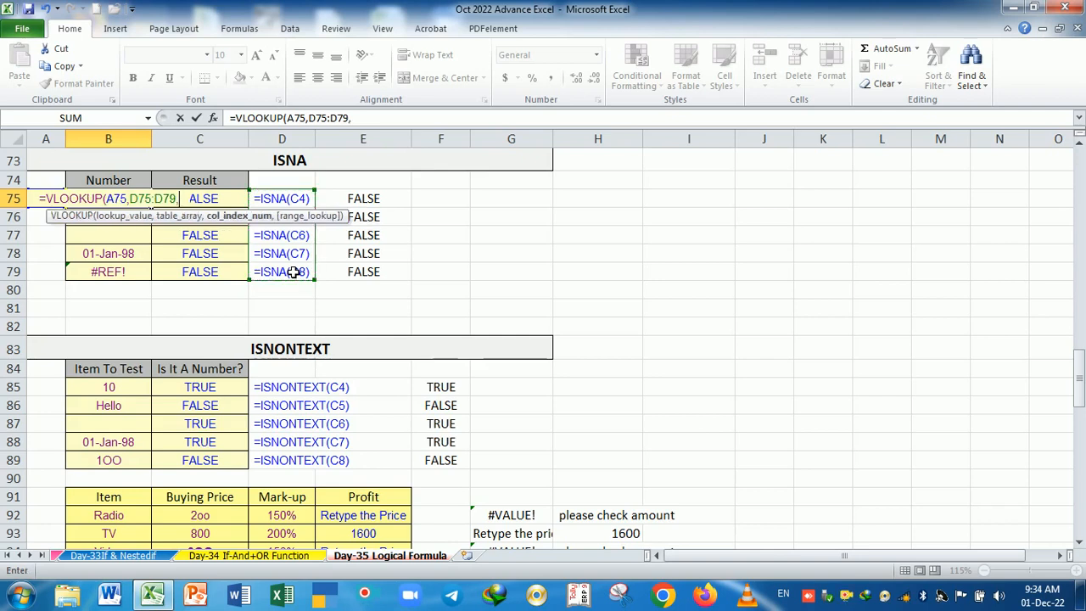
pyautogui.write('2,0')
pyautogui.press('Return')
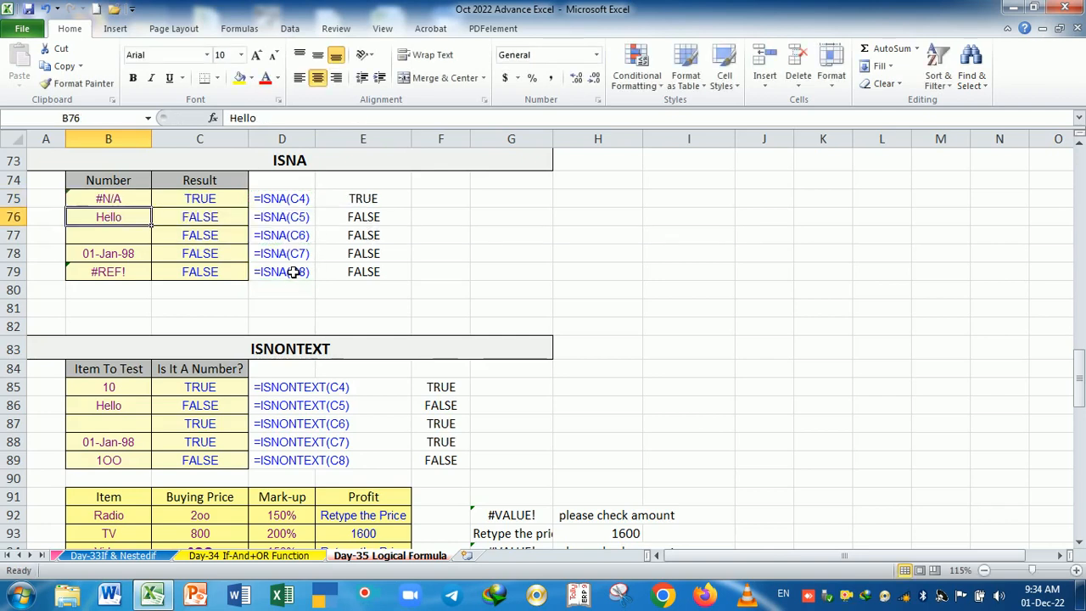
# - Inspect the lookup formula in B75 and the cell reference used by the ISNA formula in E75
pyautogui.click(134, 204)
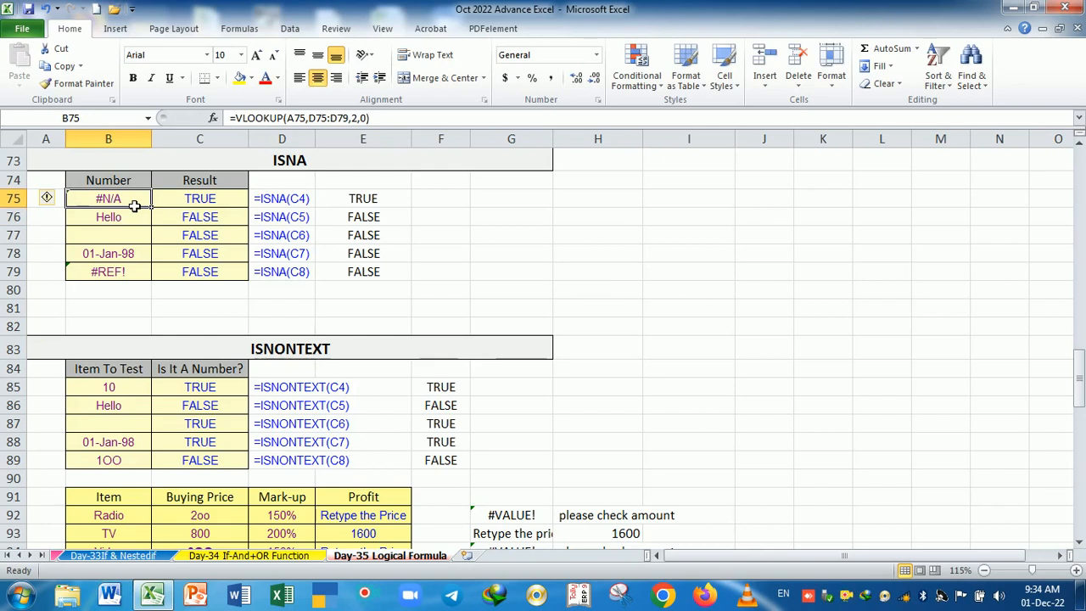
pyautogui.doubleClick(365, 204)
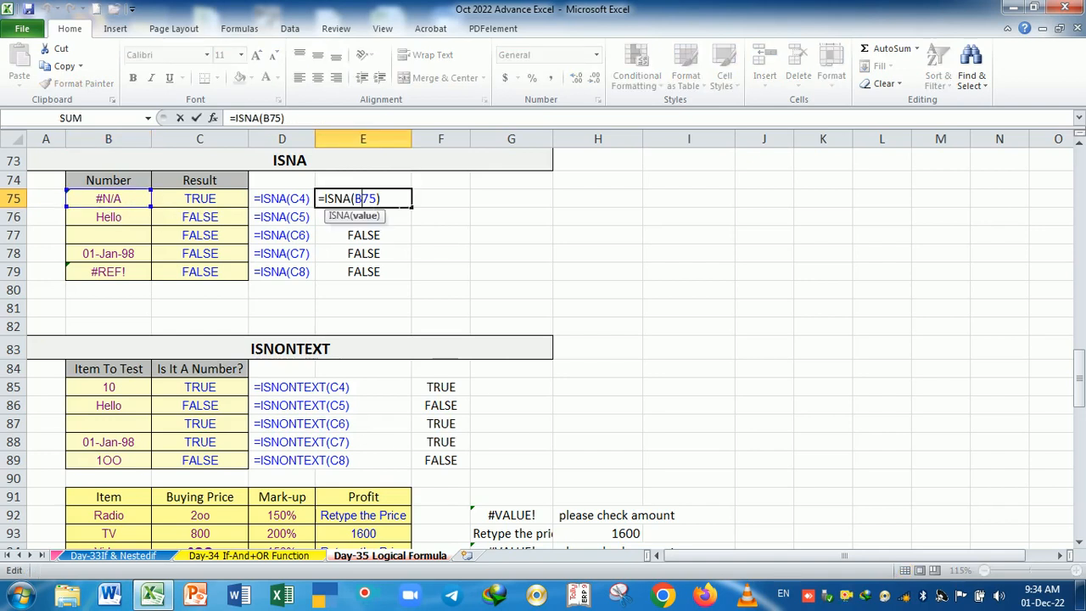
pyautogui.click(394, 200)
pyautogui.press('Return')
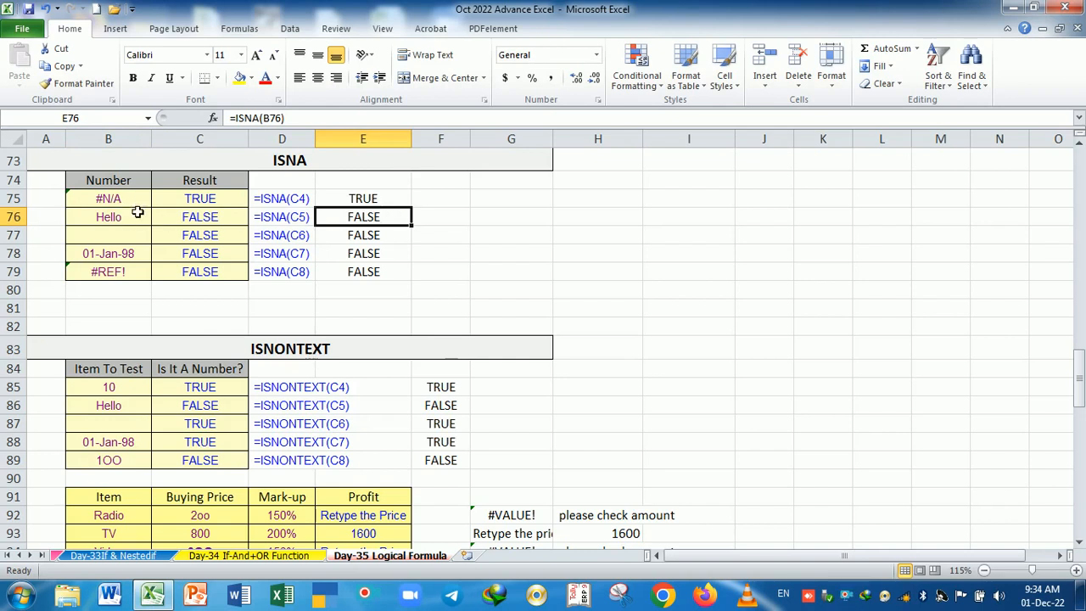
# - Enter =ISNONTEXT(B85) in G85 beside the ISNONTEXT table and fill the formula down through G89
pyautogui.scroll(-3, 410, 308)
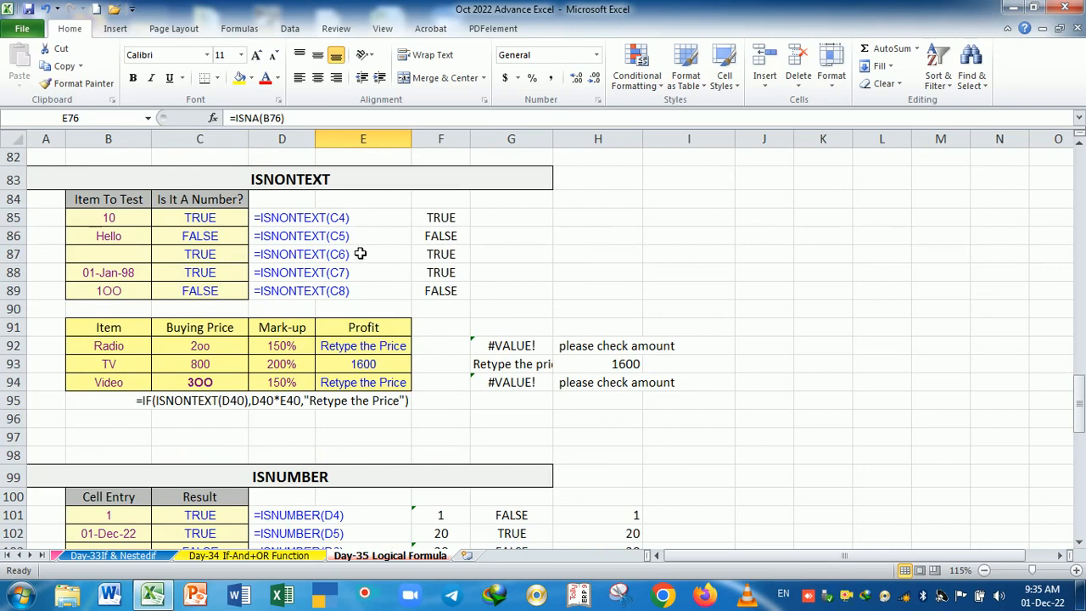
pyautogui.click(497, 220)
pyautogui.write('=')
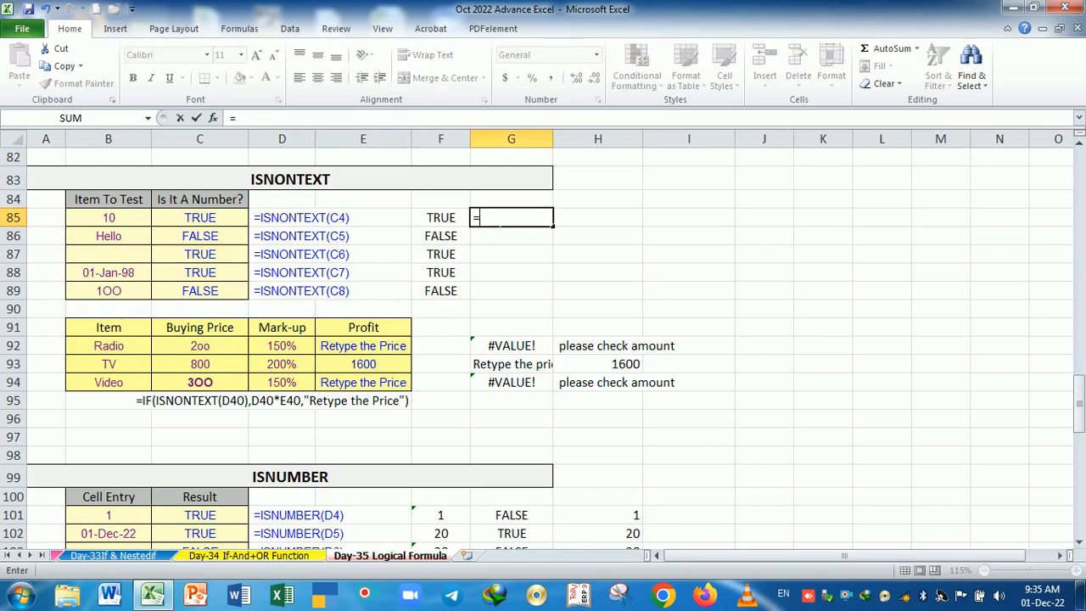
pyautogui.write('isnont')
pyautogui.press('Tab')
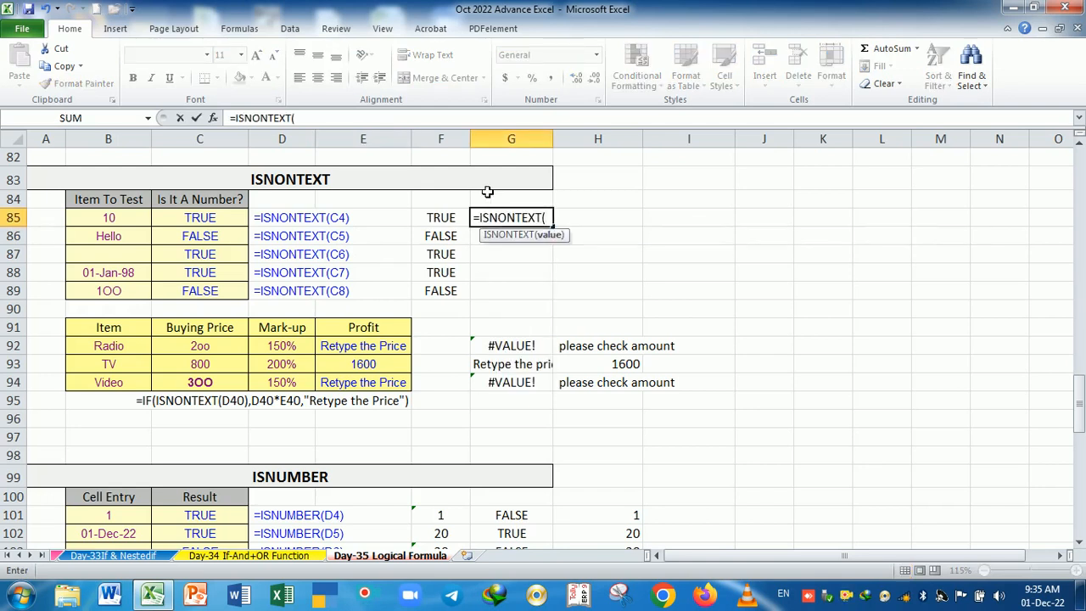
pyautogui.click(123, 220)
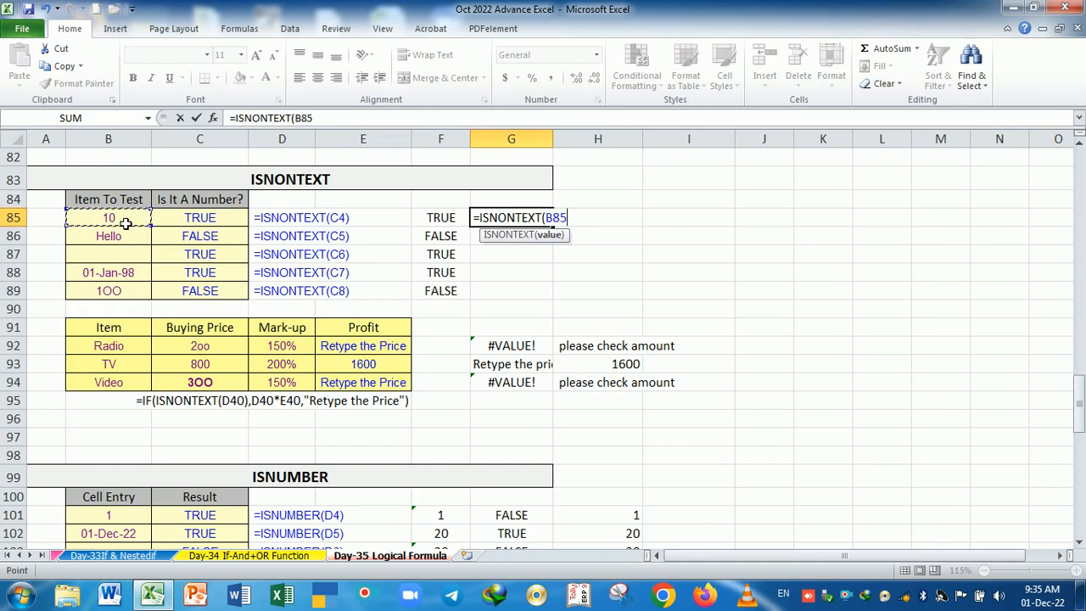
pyautogui.press('Return')
pyautogui.click(546, 219)
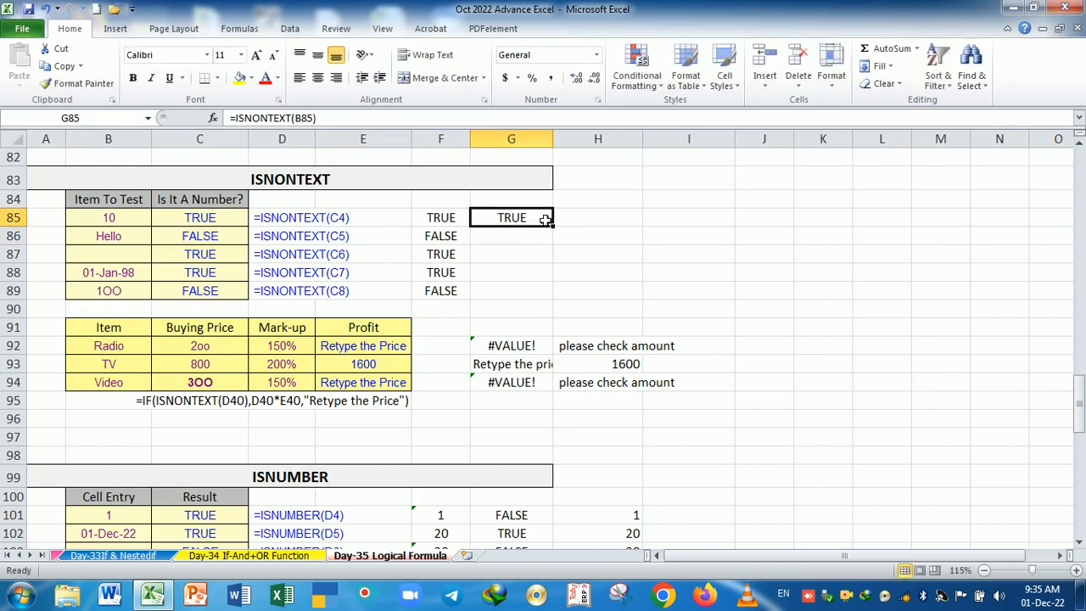
pyautogui.moveTo(554, 228); pyautogui.dragTo(543, 301)
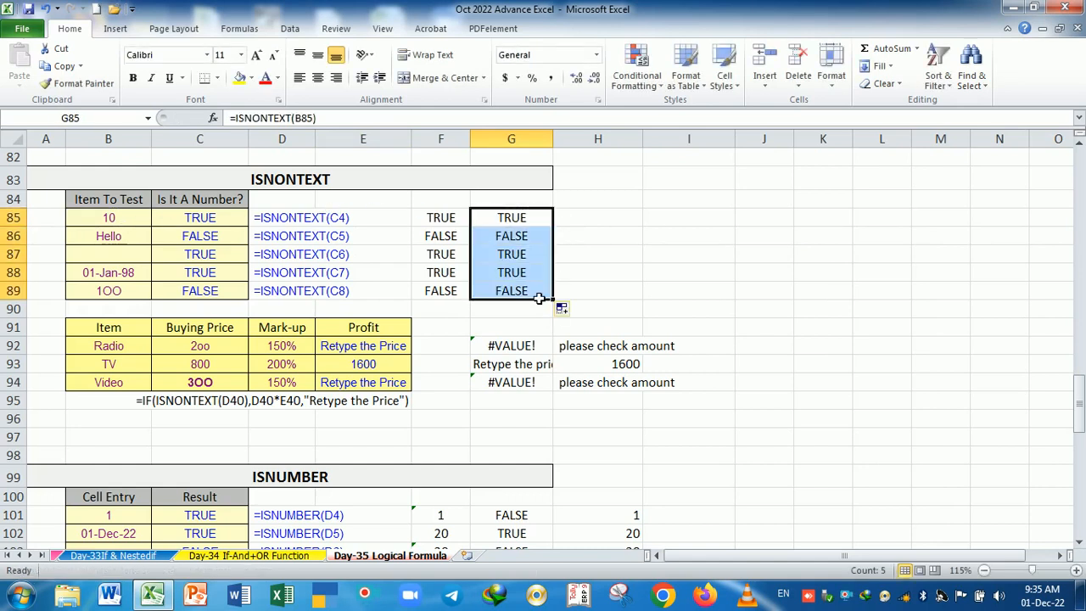
# - Compare the items in B86 and B89 with their ISNONTEXT formulas and results in G86 and G89
pyautogui.click(133, 241)
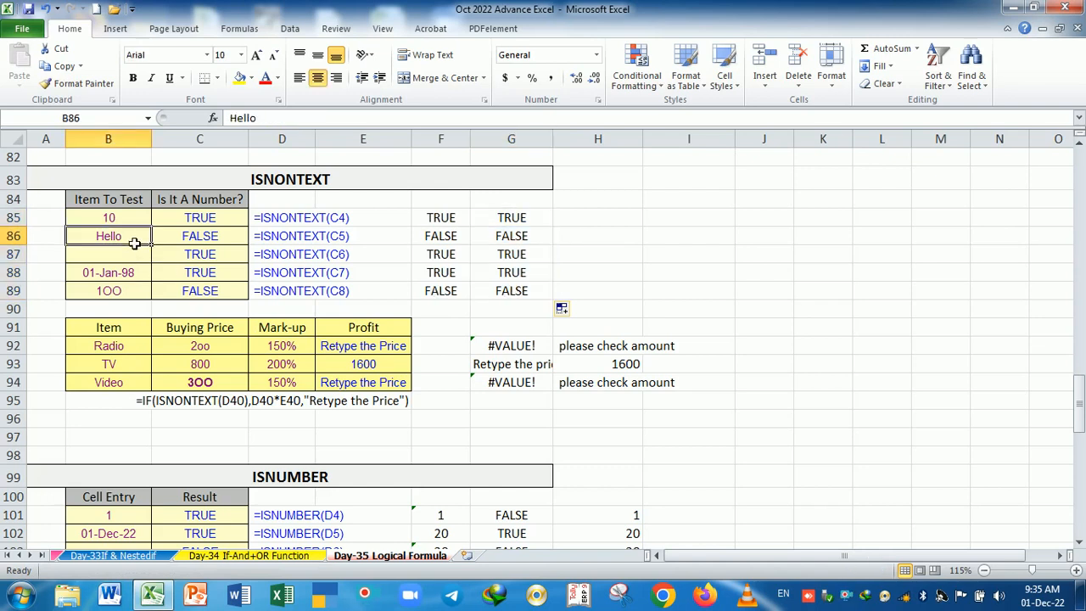
pyautogui.click(518, 243)
pyautogui.doubleClick(518, 242)
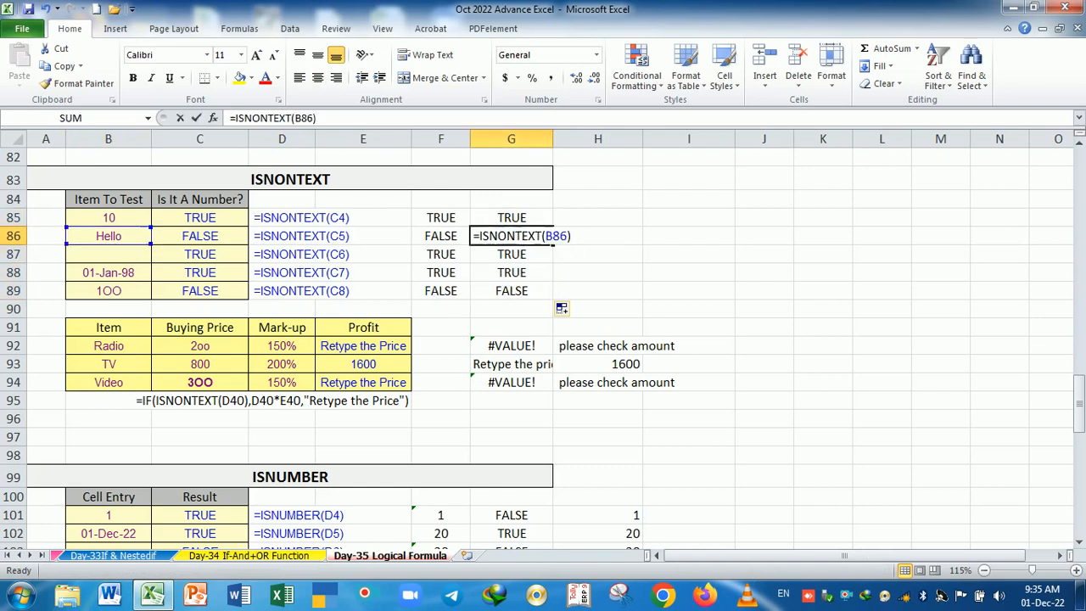
pyautogui.click(577, 237)
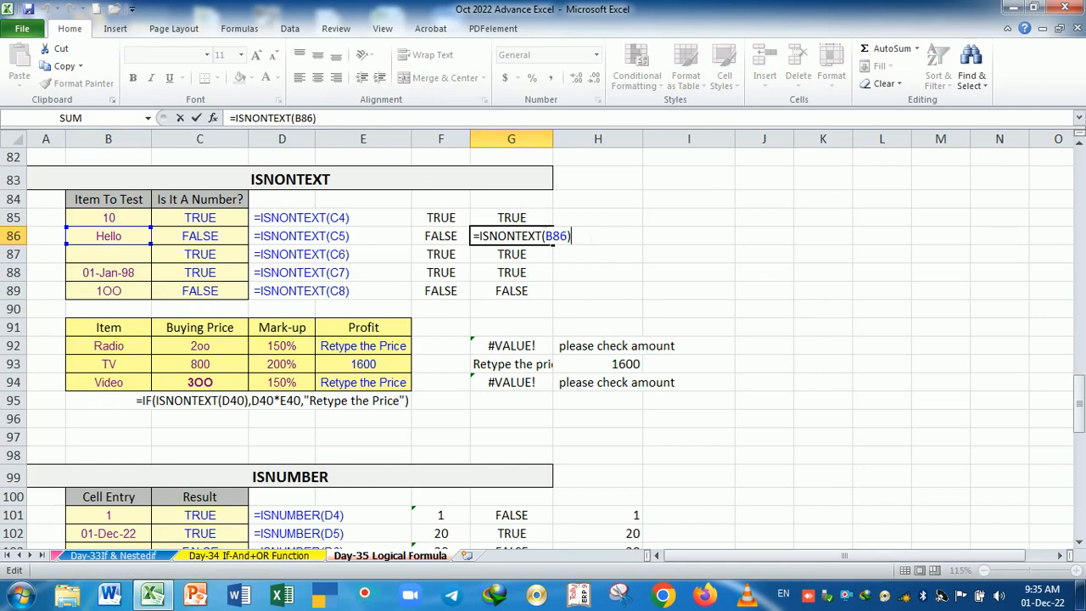
pyautogui.press('Return')
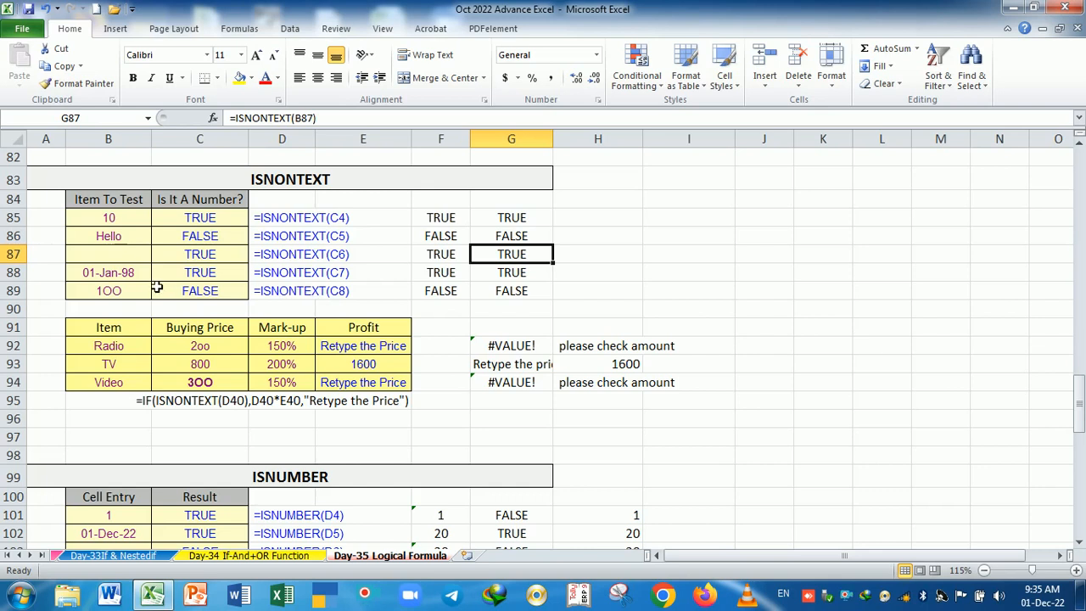
pyautogui.click(534, 295)
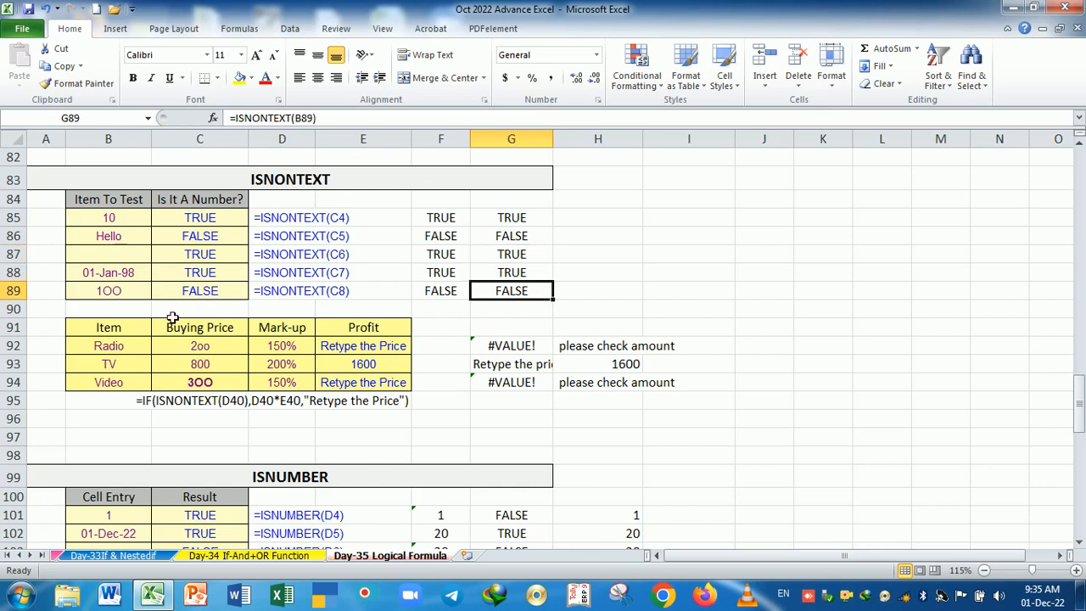
pyautogui.click(138, 295)
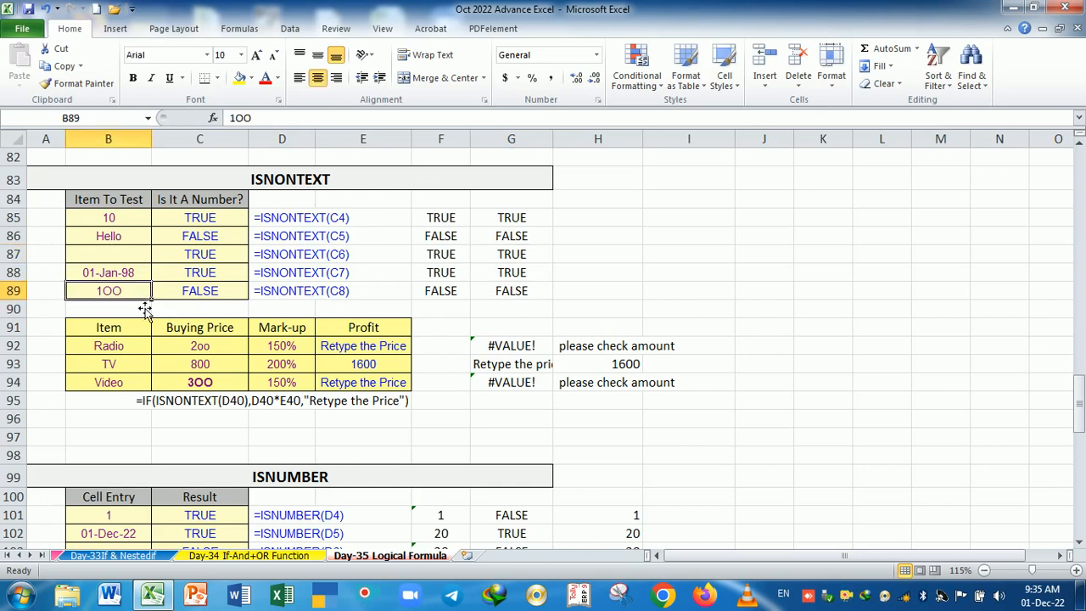
pyautogui.click(135, 316)
pyautogui.click(134, 297)
# - Examine the Radio row's IF and ISNONTEXT profit formula in E92 and the TV's buying price and mark-up in C93:D93
pyautogui.scroll(-2, 474, 440)
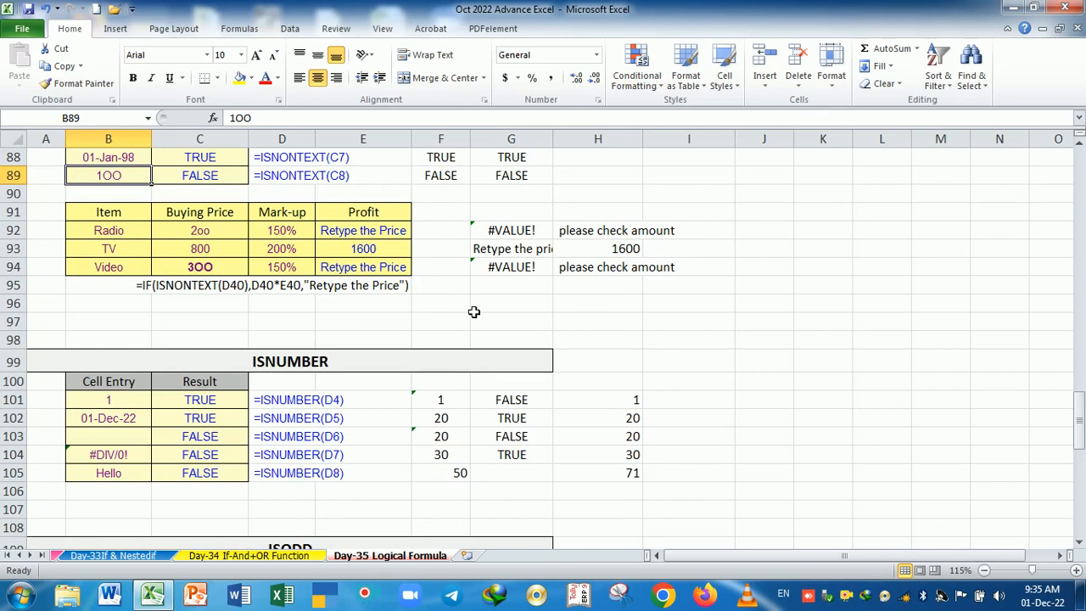
pyautogui.click(373, 231)
pyautogui.doubleClick(371, 230)
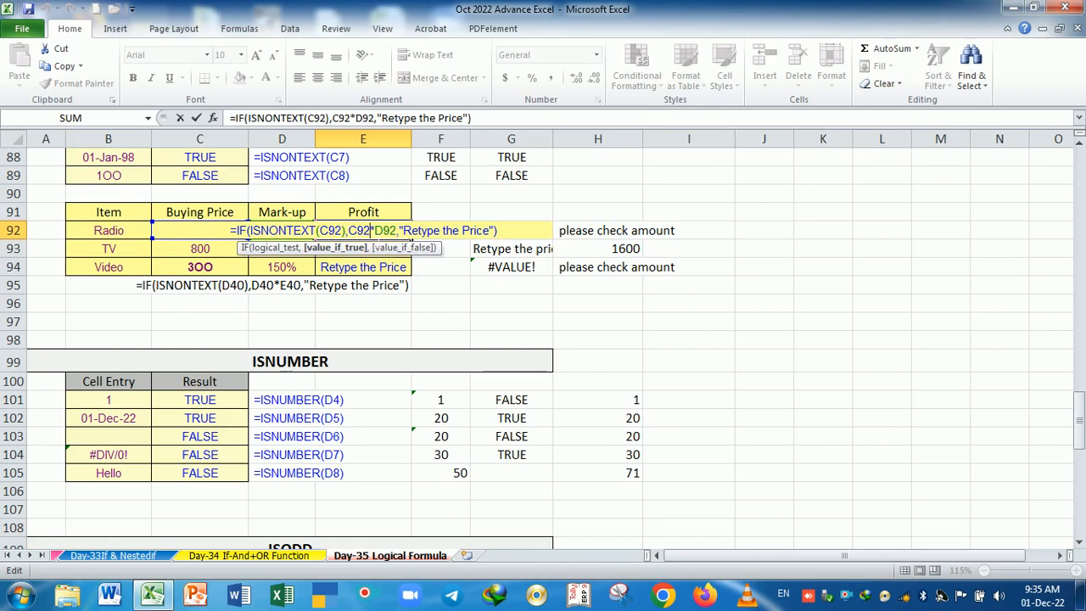
pyautogui.press('Return')
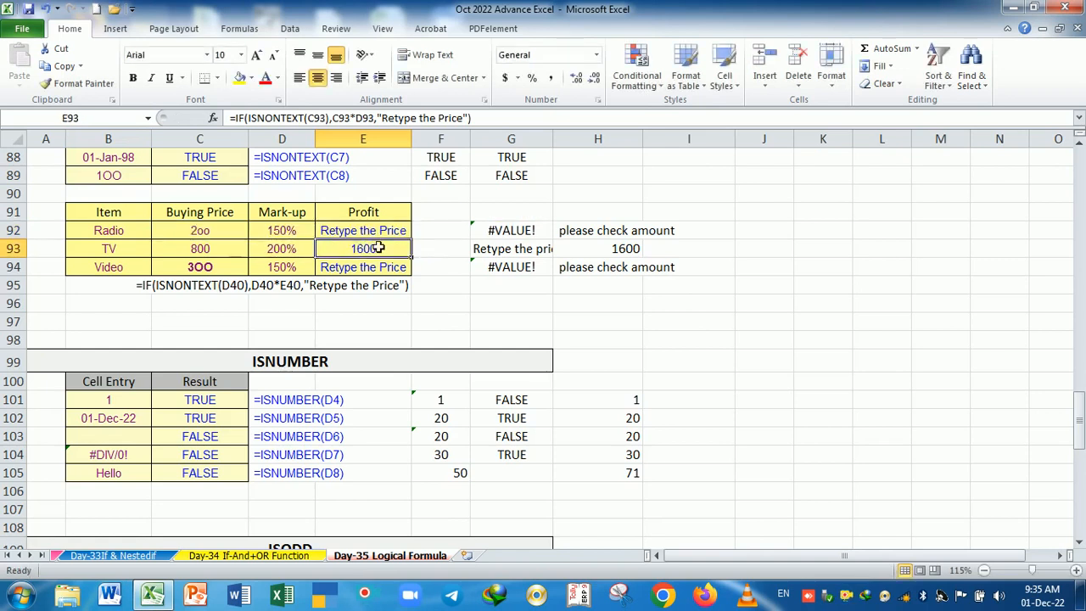
pyautogui.moveTo(218, 237); pyautogui.dragTo(257, 256)
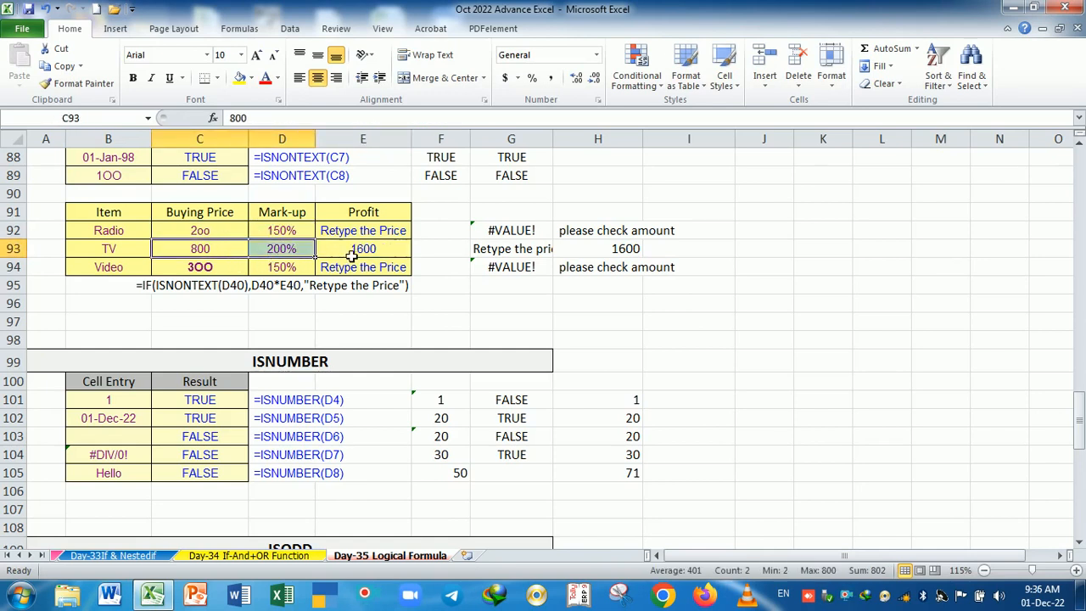
# - Clear the existing profit formulas from E92:E94 in the buying price table
pyautogui.moveTo(364, 237); pyautogui.dragTo(366, 276)
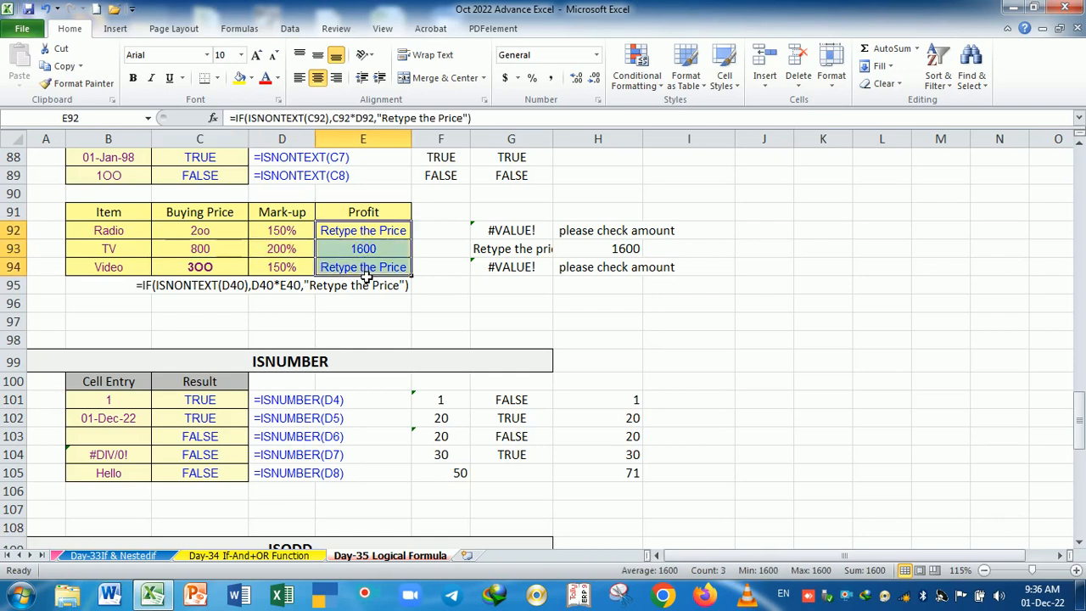
pyautogui.press('Delete')
pyautogui.keyDown('ctrl'); pyautogui.scroll(2, 472, 346); pyautogui.keyUp('ctrl')
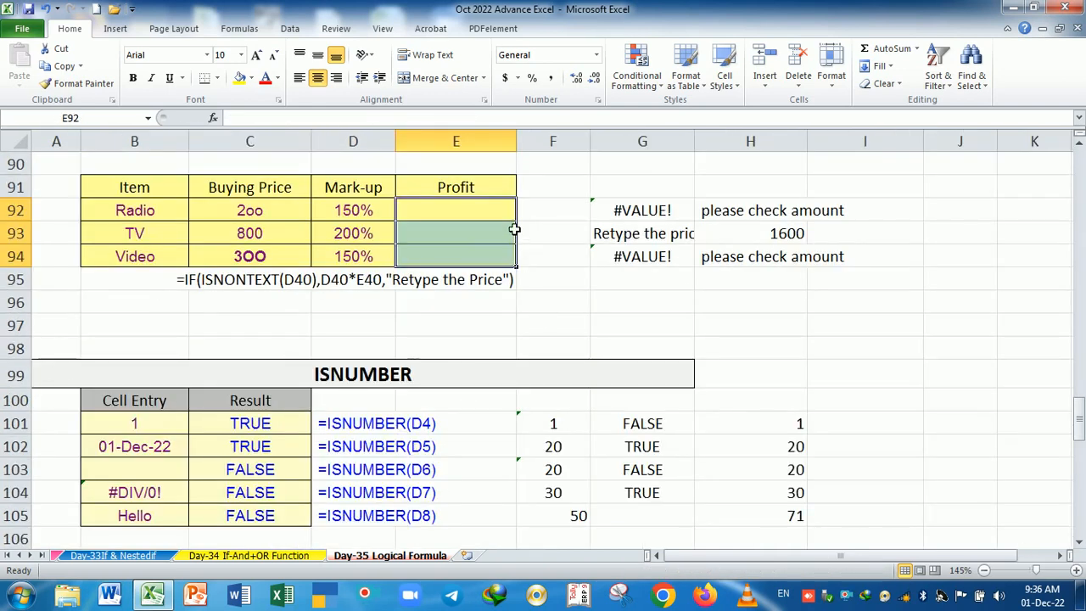
# - Start an IF formula in E92 with ISNONTEXT(C92) as its logical test
pyautogui.write('=is')
pyautogui.press('BackSpace')
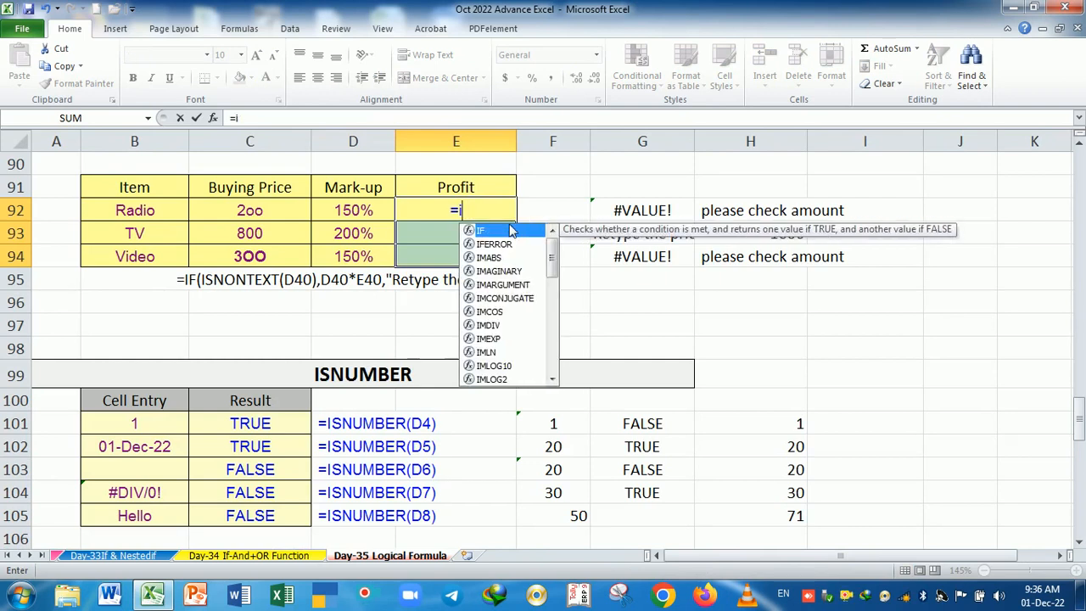
pyautogui.write('f')
pyautogui.press('Tab')
pyautogui.write('isn')
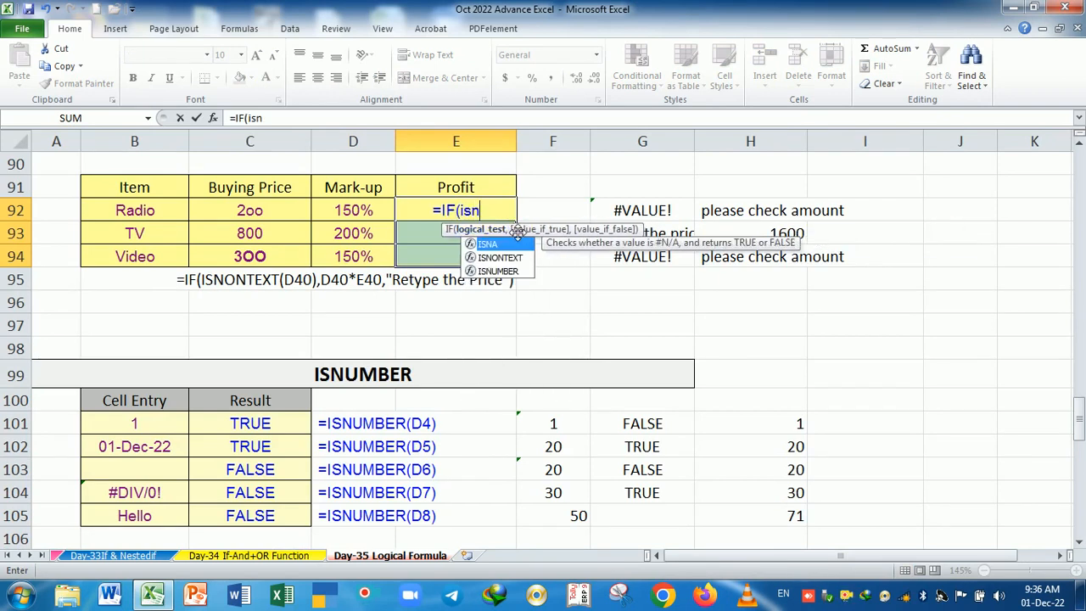
pyautogui.press('Down')
pyautogui.press('Tab')
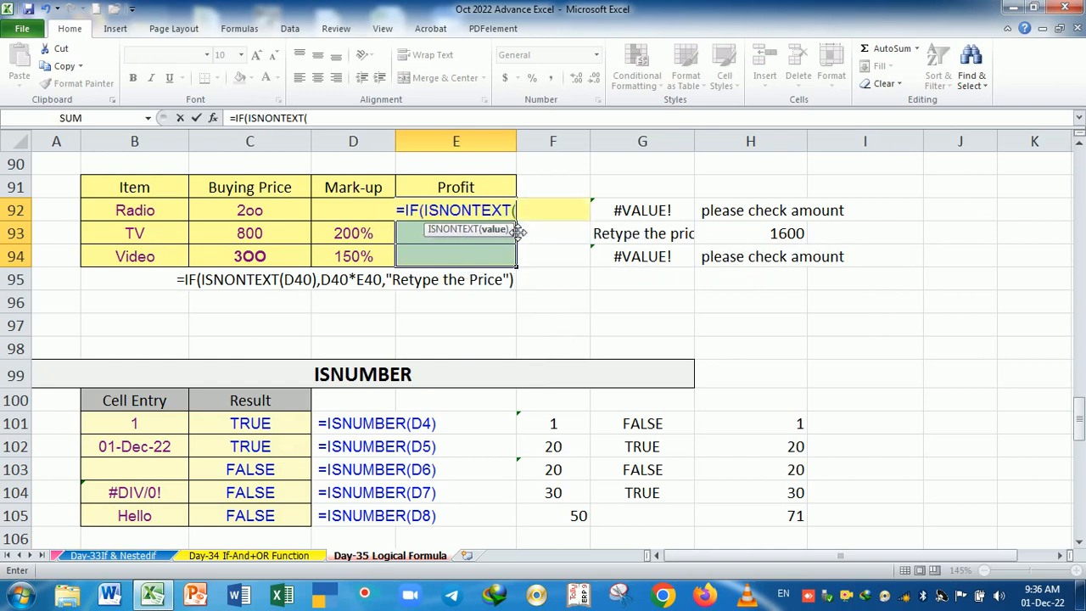
pyautogui.click(250, 212)
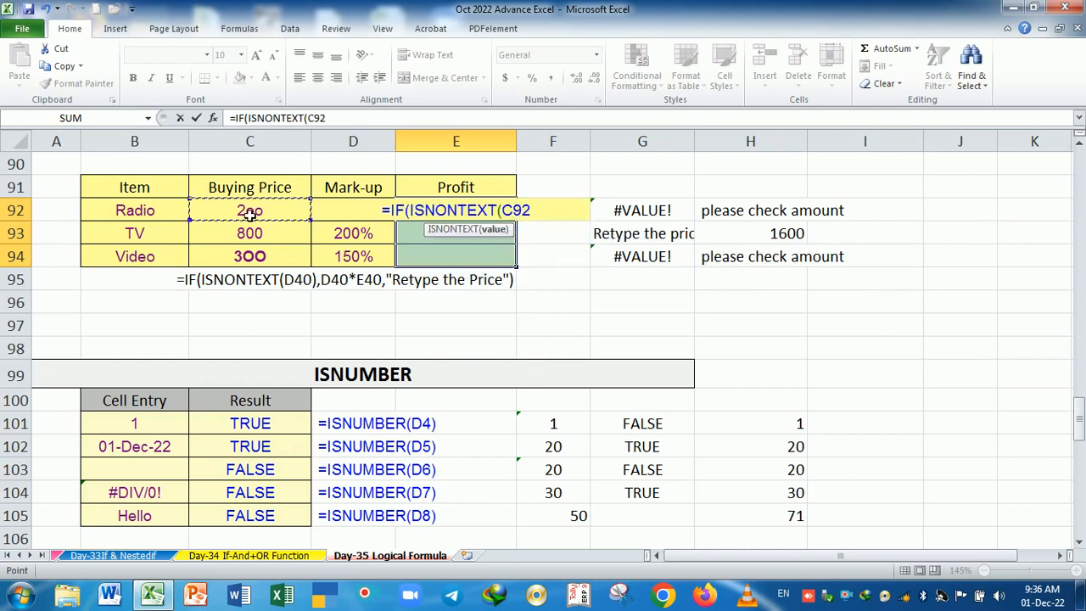
pyautogui.write(')')
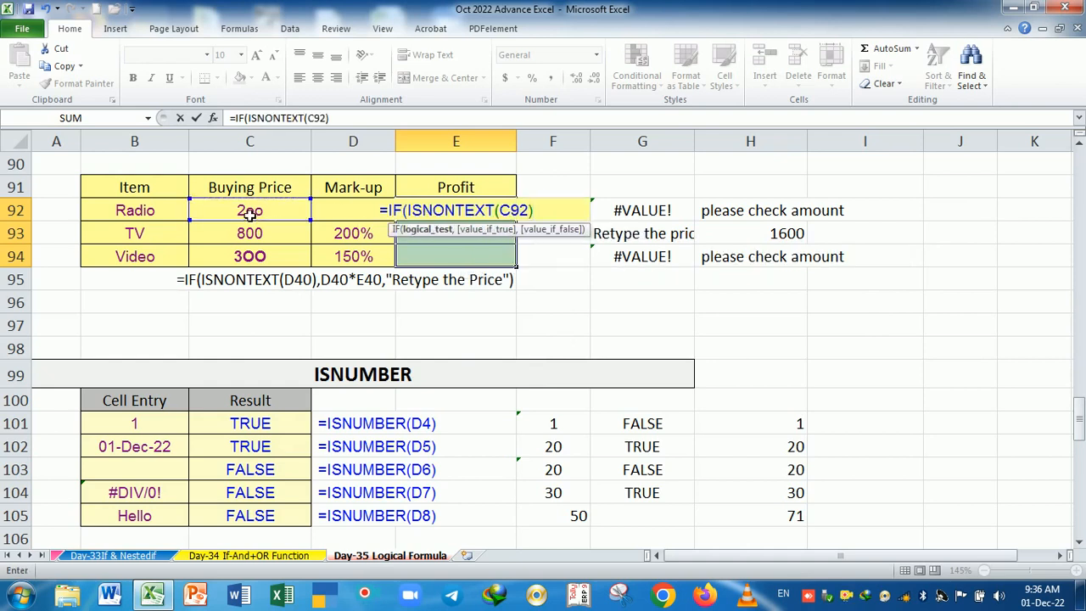
pyautogui.write(',')
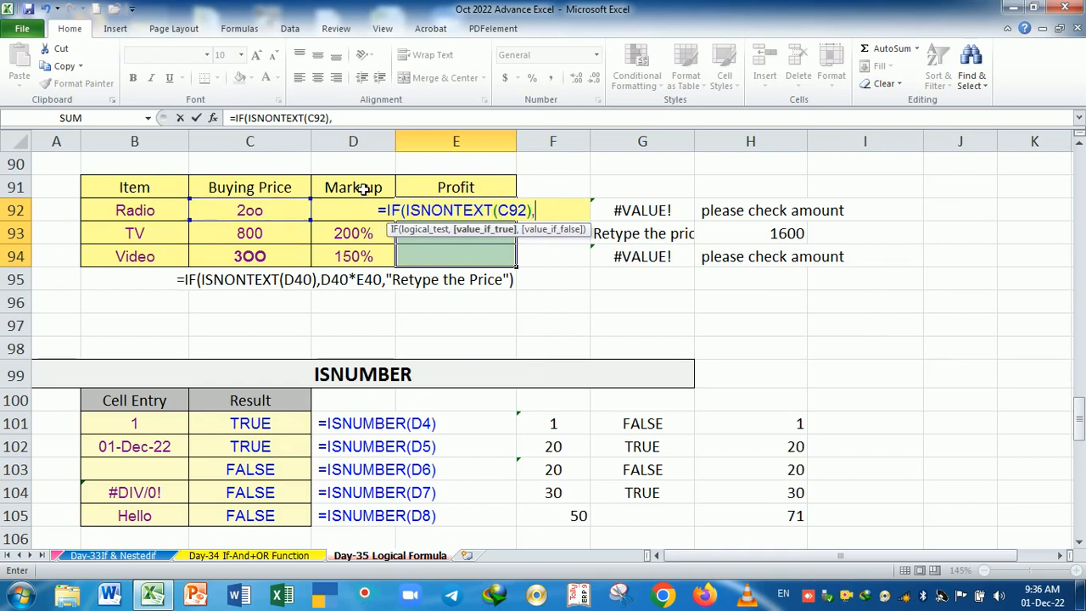
# - Use D92*C92 as the value if true in the Radio row's IF formula
pyautogui.click(360, 189)
pyautogui.press('Down')
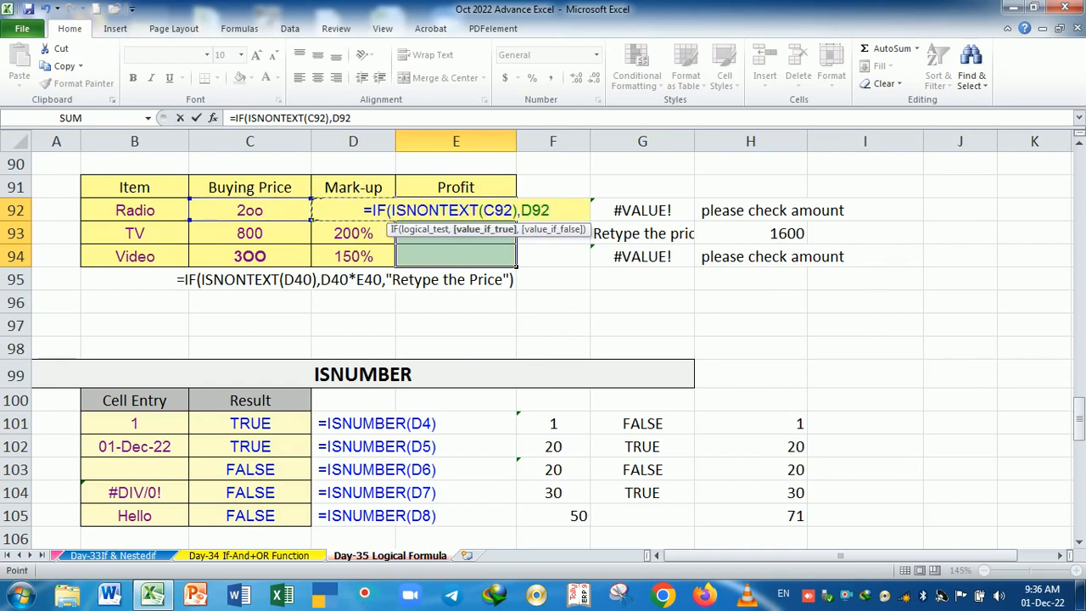
pyautogui.write('*')
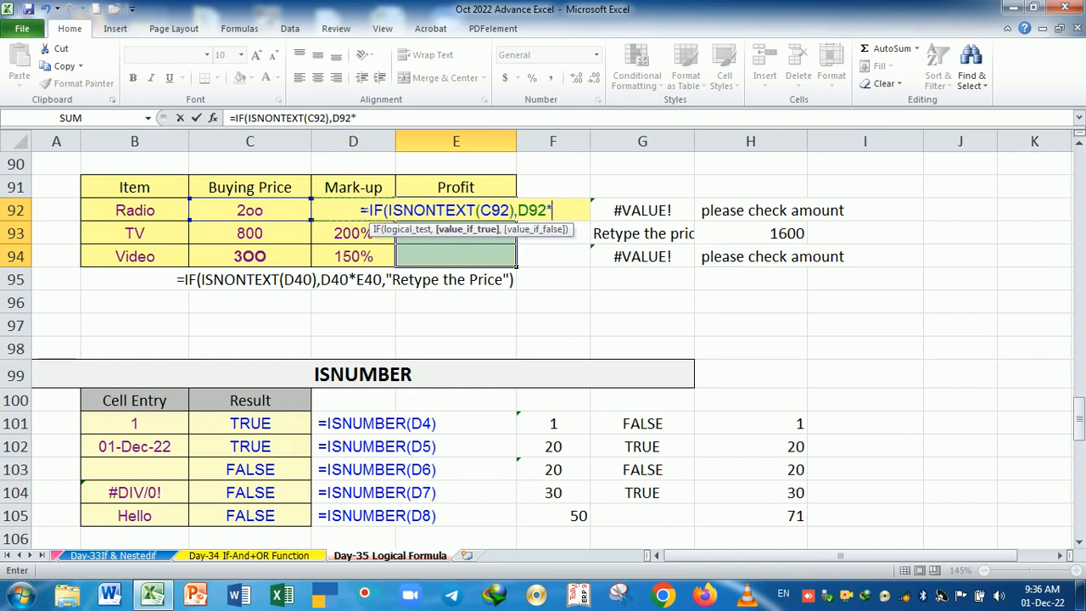
pyautogui.click(272, 219)
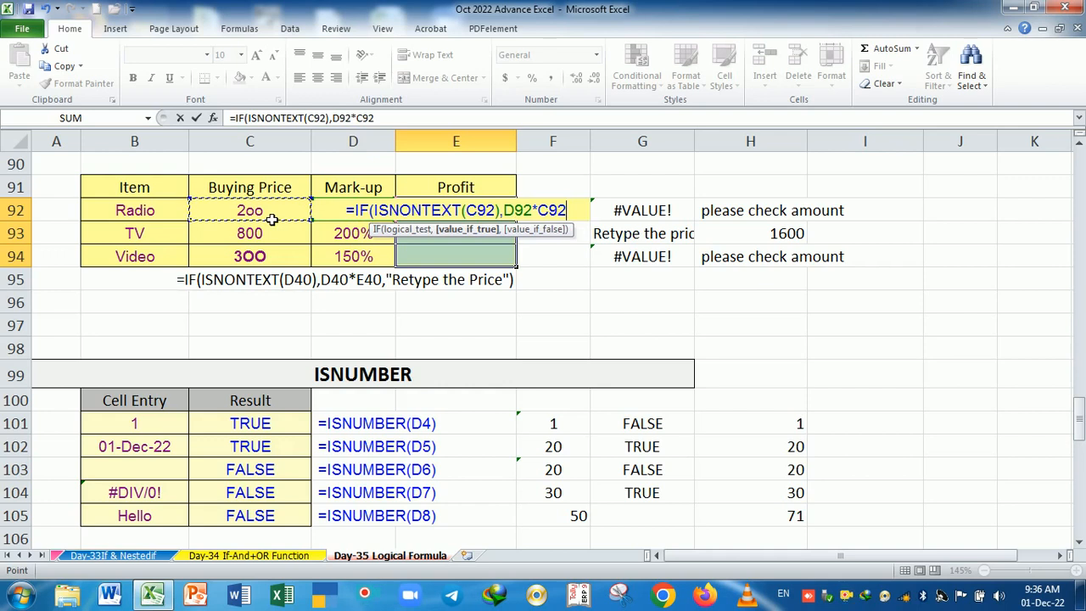
# - Complete the IF formula in E92 with "Try again" as its value if false
pyautogui.write(',"Try')
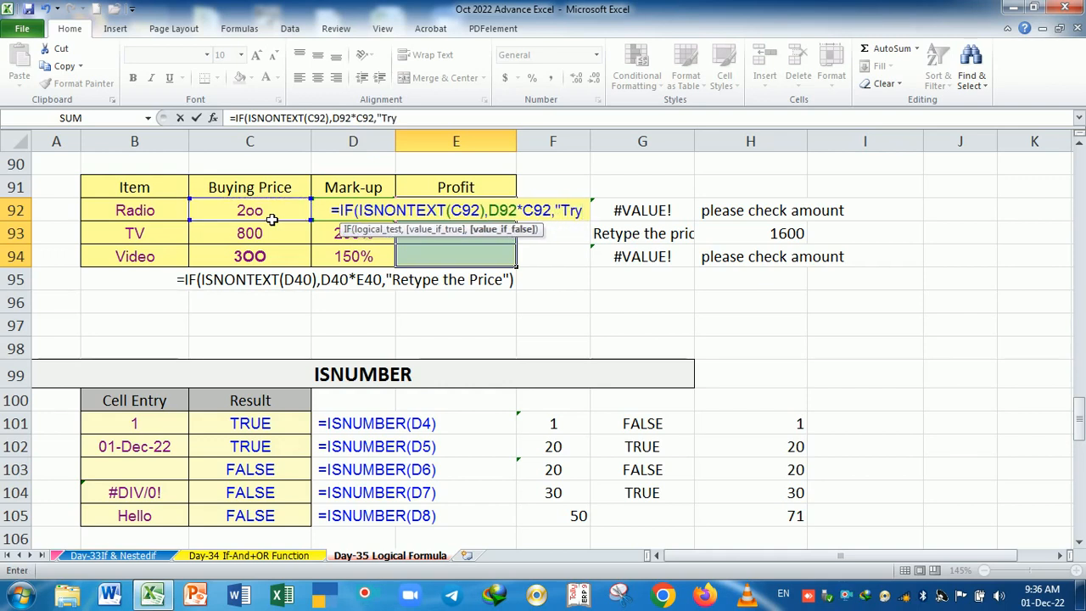
pyautogui.write(' agin')
pyautogui.press('BackSpace')
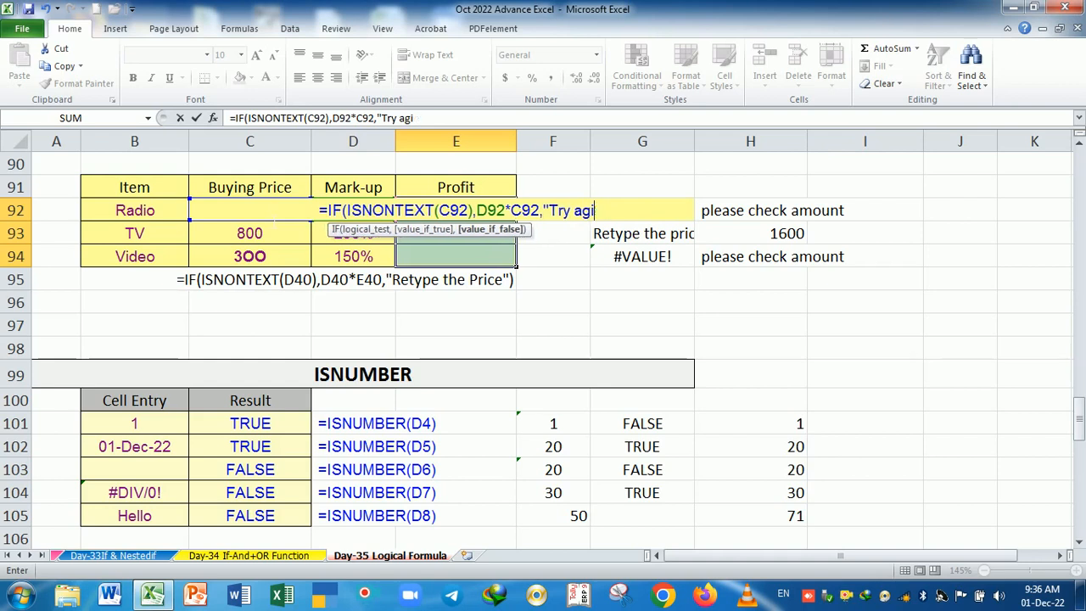
pyautogui.write('a')
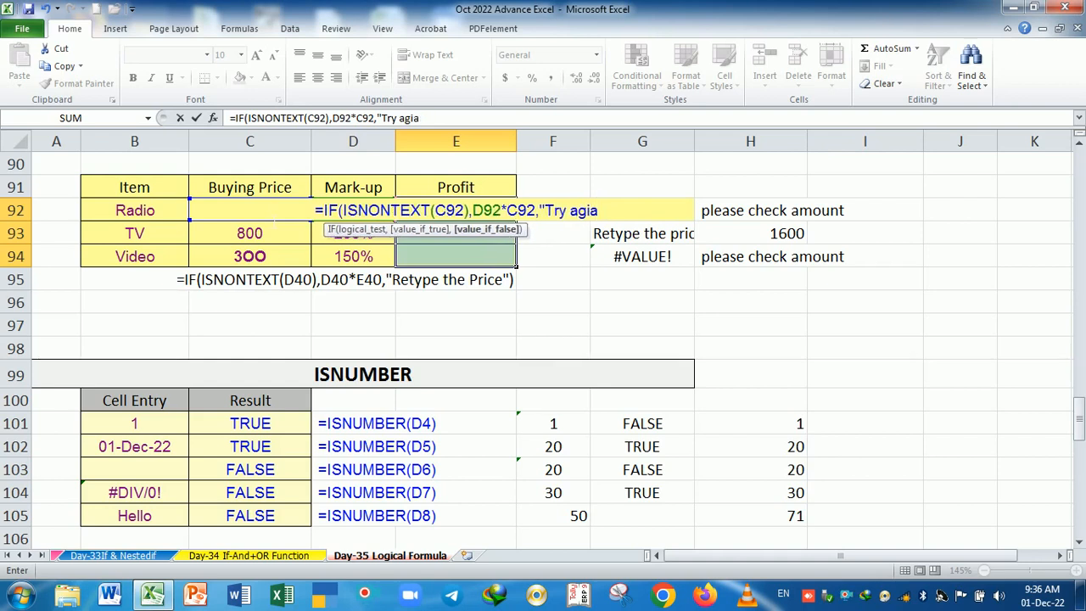
pyautogui.write('n')
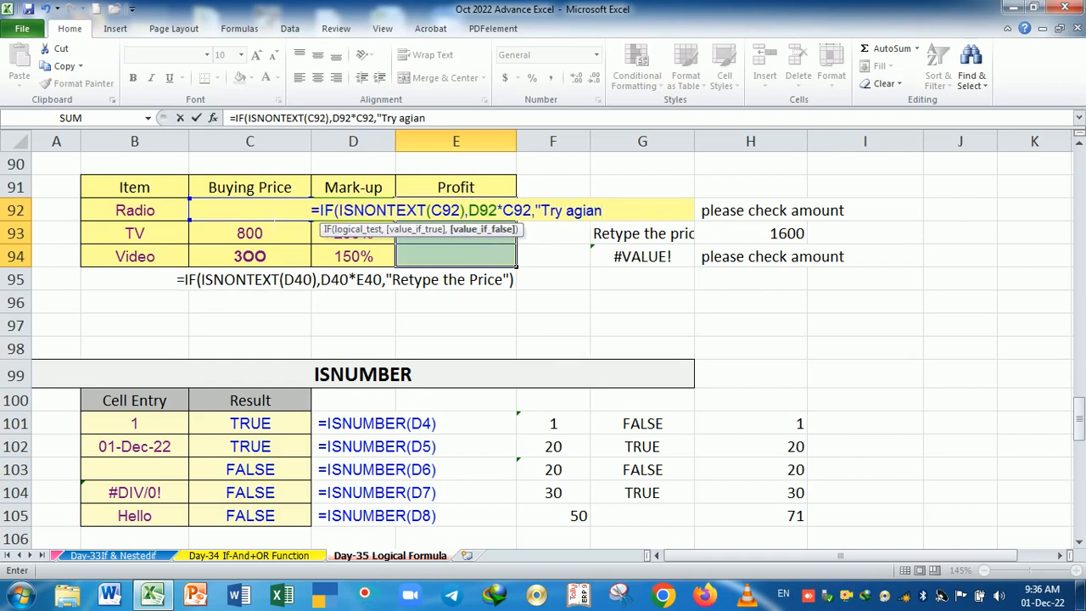
pyautogui.press('BackSpace')
pyautogui.press('BackSpace')
pyautogui.press('BackSpace')
pyautogui.write('ai')
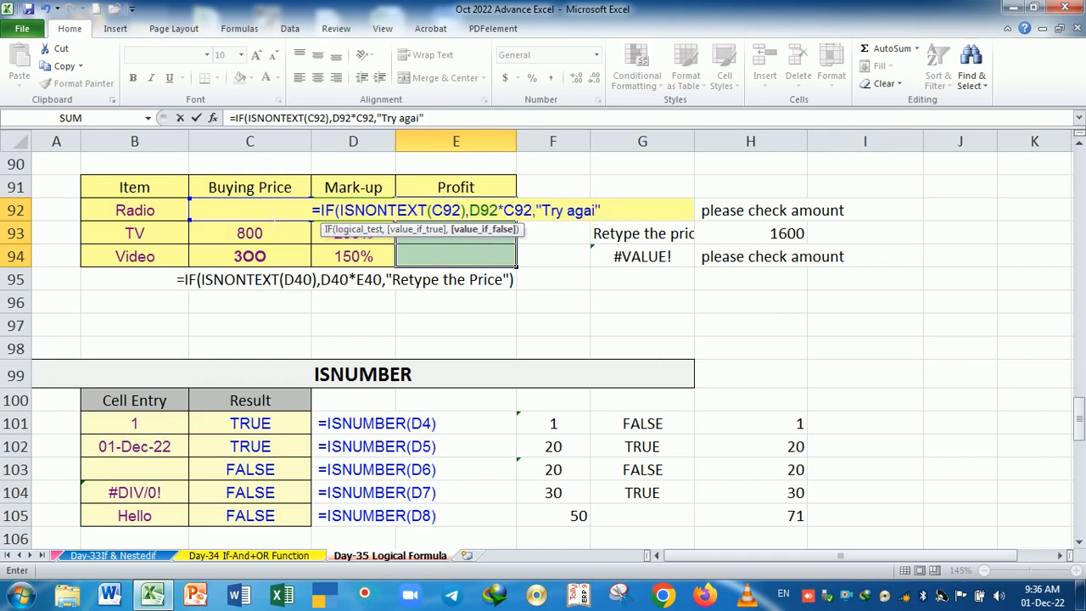
pyautogui.press('Return')
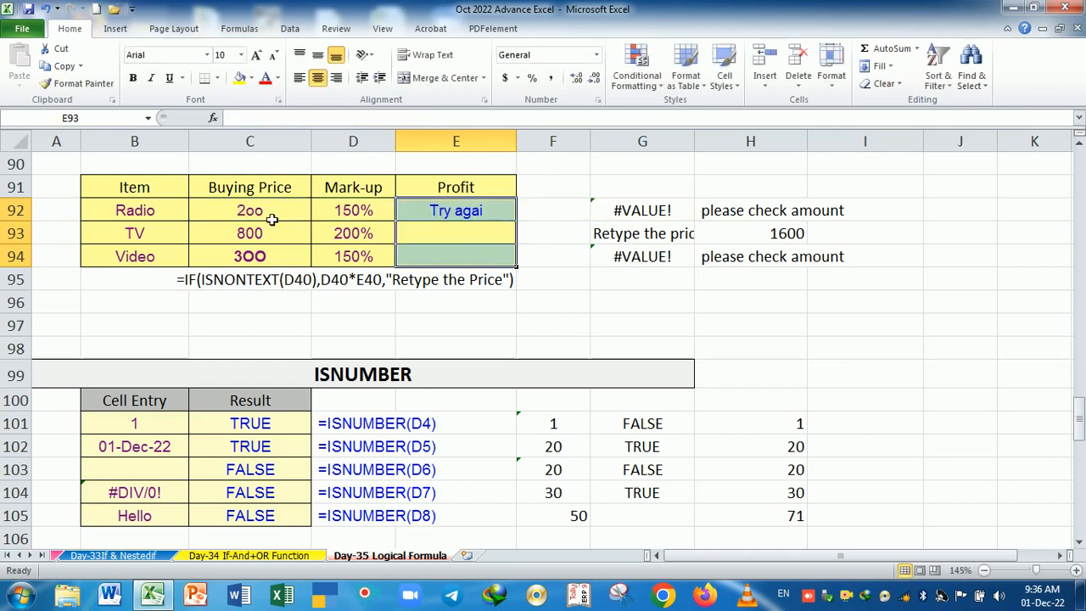
pyautogui.click(493, 210)
pyautogui.press('F2')
pyautogui.click(592, 211)
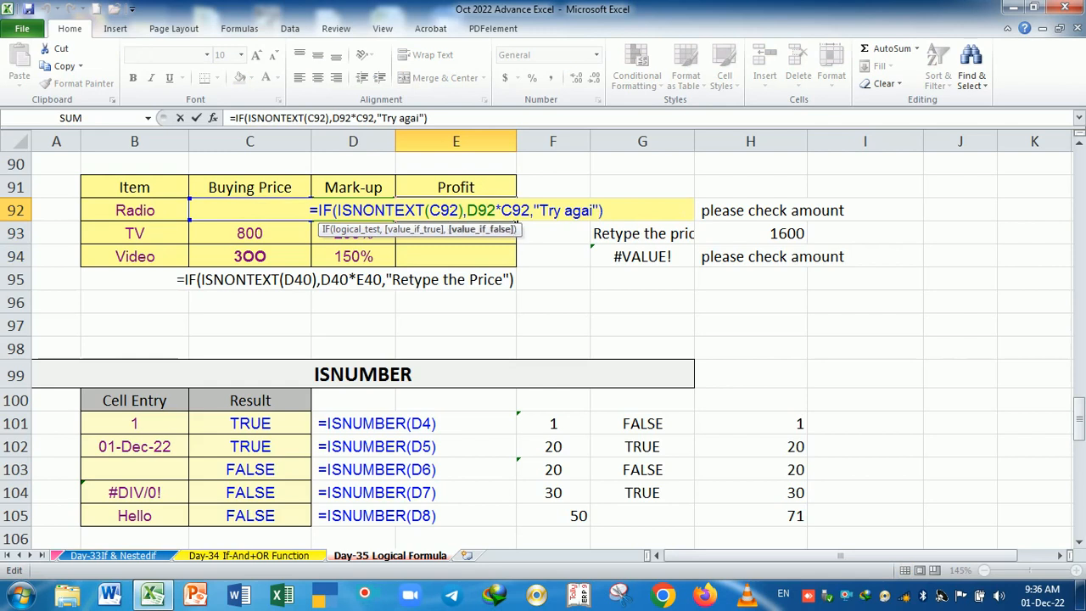
pyautogui.write('n')
pyautogui.press('Return')
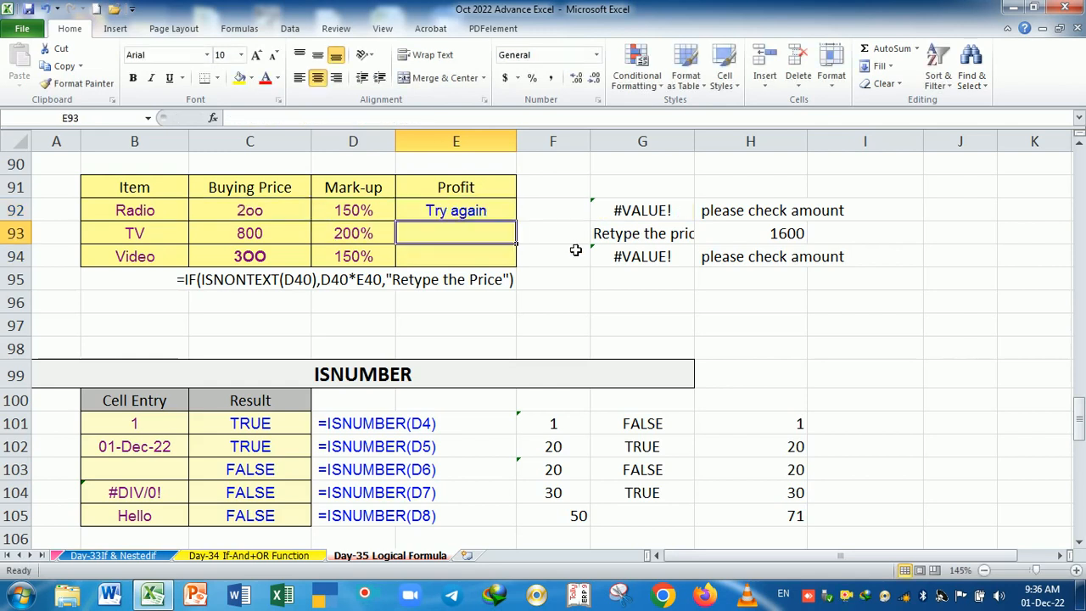
# - Fill the profit formula from E92 down through E94 and check the formulas in the TV and Video rows
pyautogui.click(259, 214)
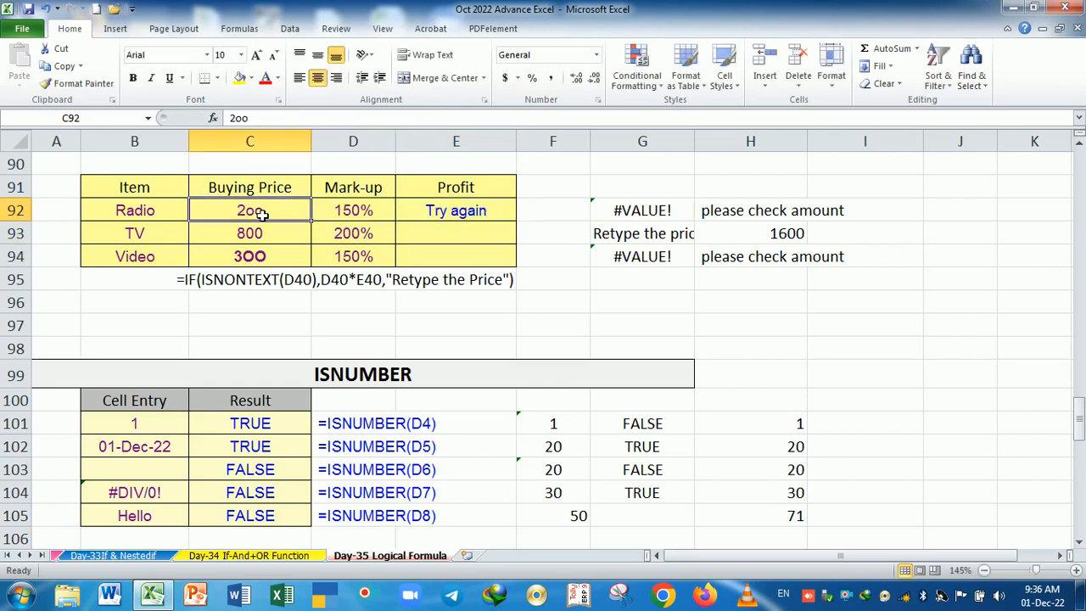
pyautogui.click(486, 220)
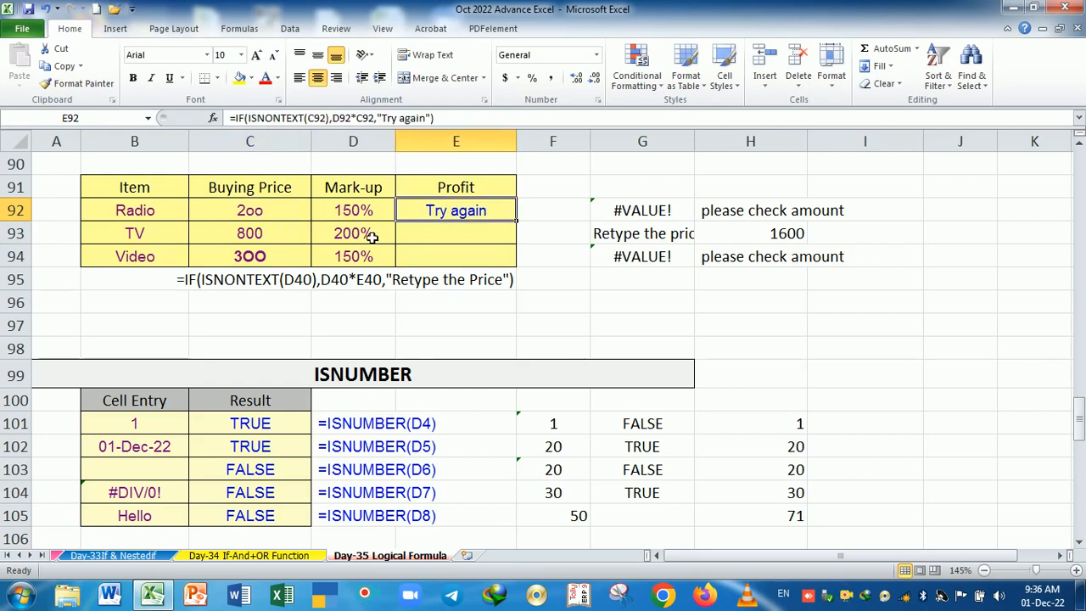
pyautogui.click(243, 238)
pyautogui.click(353, 242)
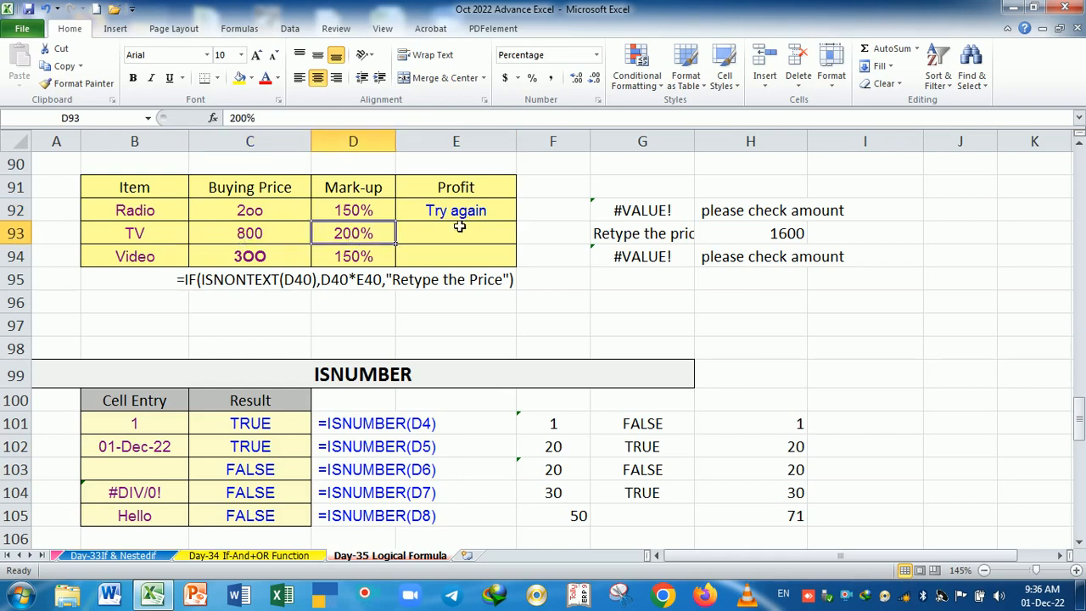
pyautogui.click(495, 213)
pyautogui.moveTo(518, 222); pyautogui.dragTo(522, 270)
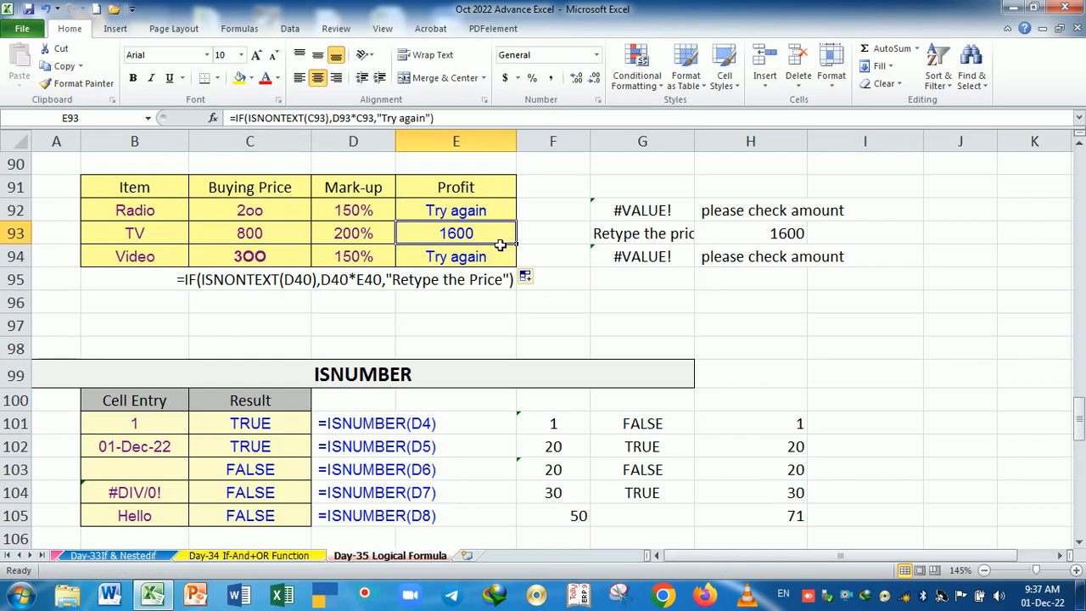
pyautogui.click(465, 260)
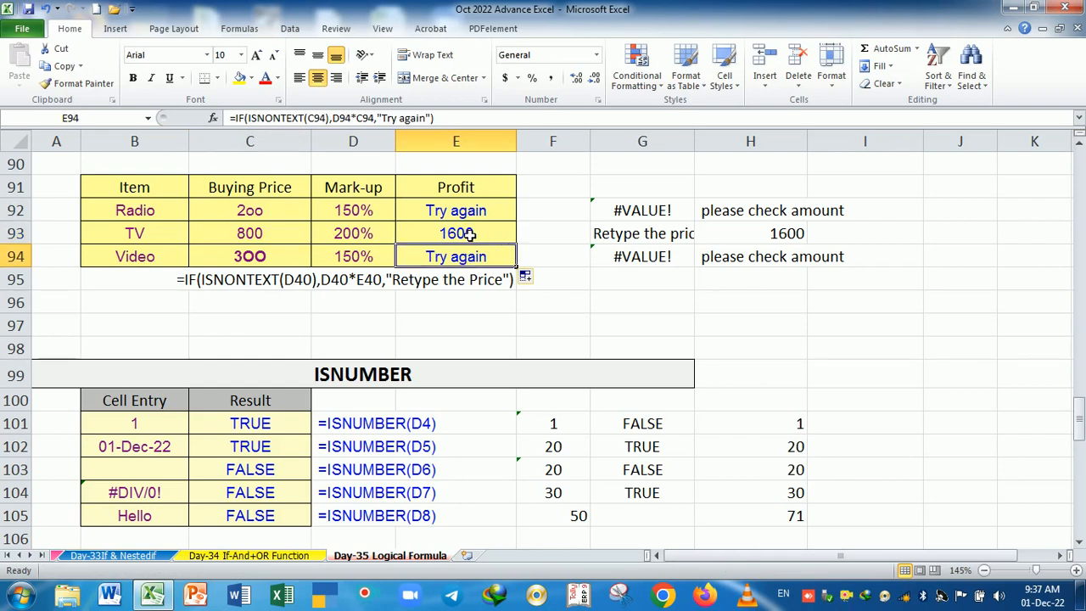
pyautogui.click(469, 234)
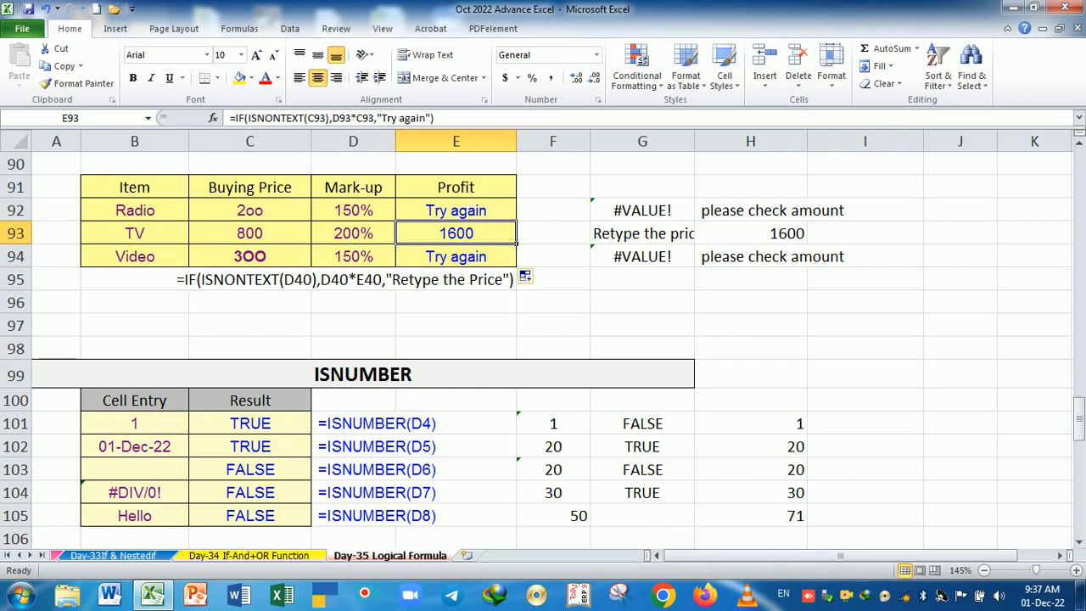
# - Cross-check the TV's profit with =C93*D93 in G96, and clear that cell
pyautogui.click(632, 309)
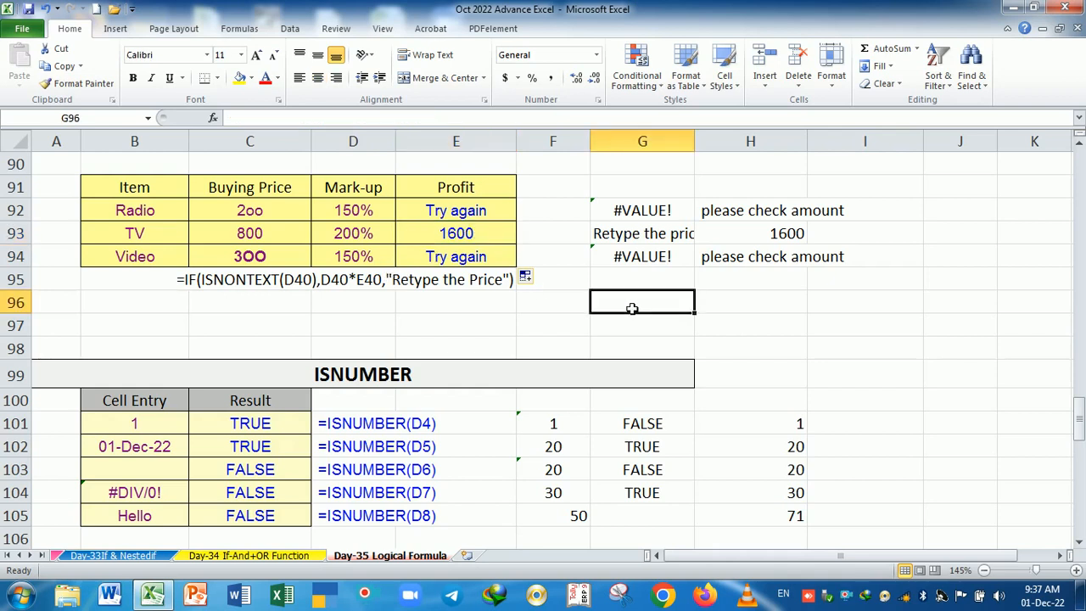
pyautogui.write('=')
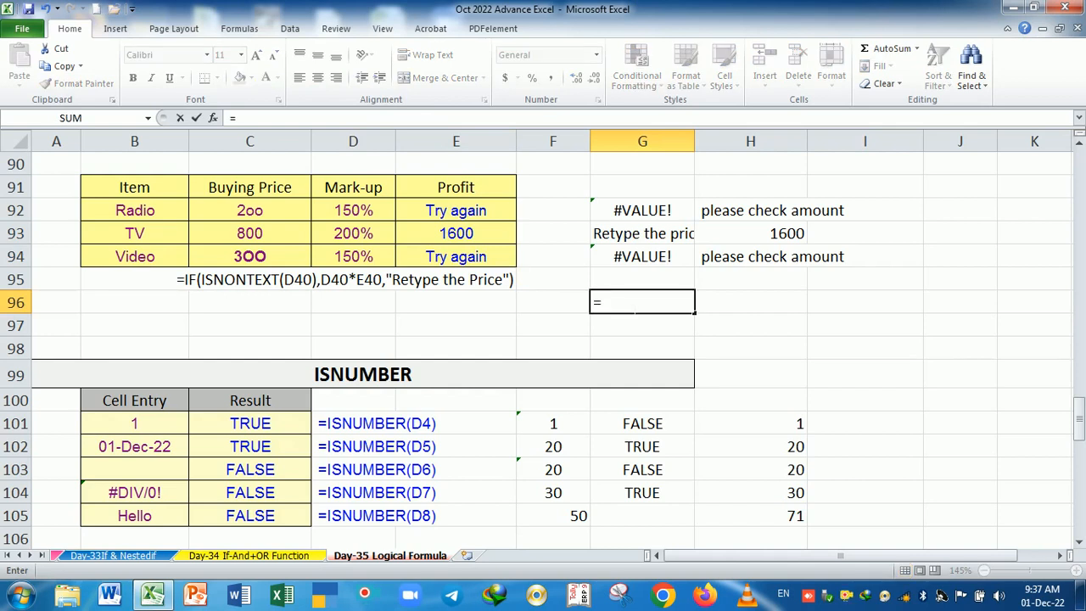
pyautogui.click(268, 232)
pyautogui.write('*')
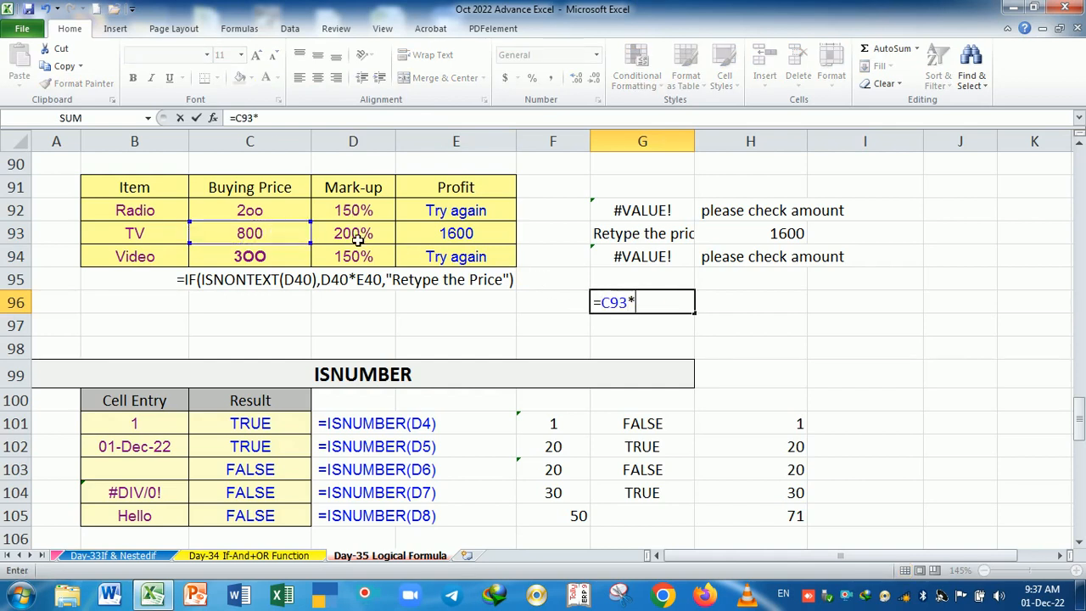
pyautogui.click(357, 236)
pyautogui.press('Return')
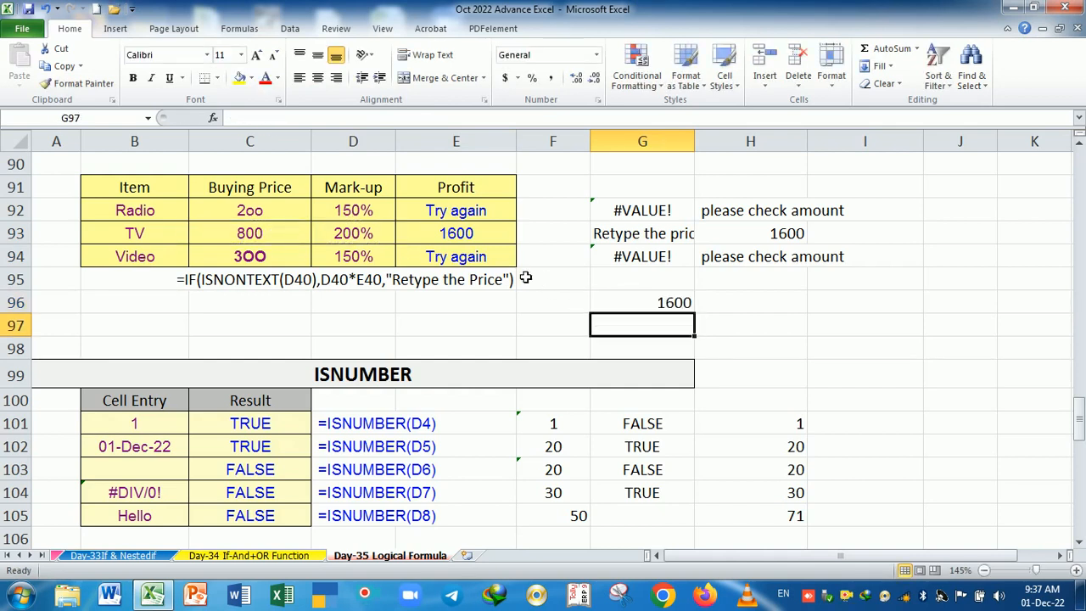
pyautogui.click(671, 302)
pyautogui.click(682, 345)
pyautogui.click(681, 302)
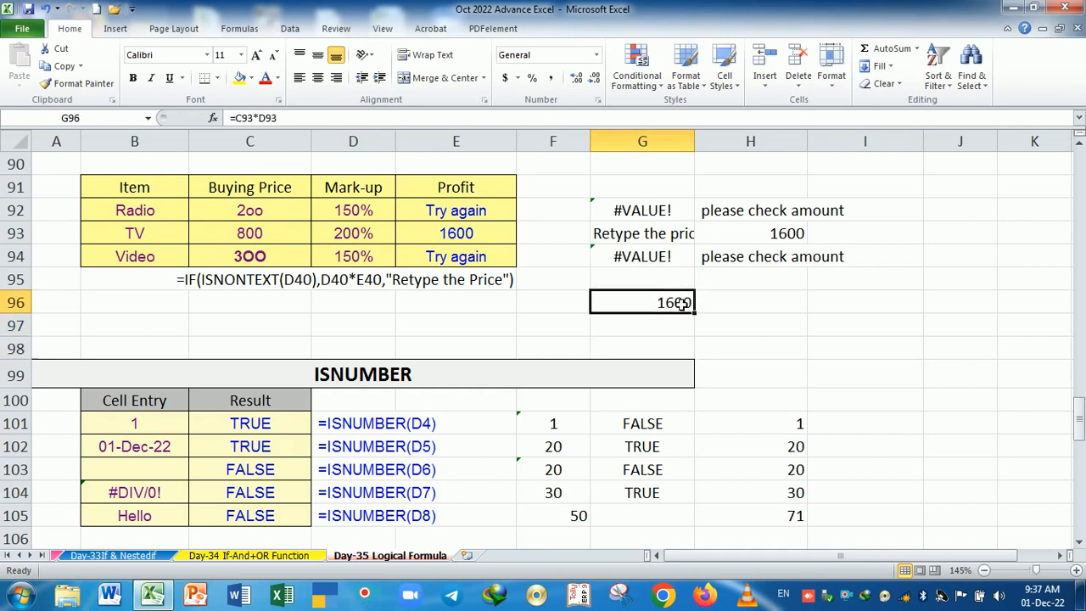
pyautogui.press('Delete')
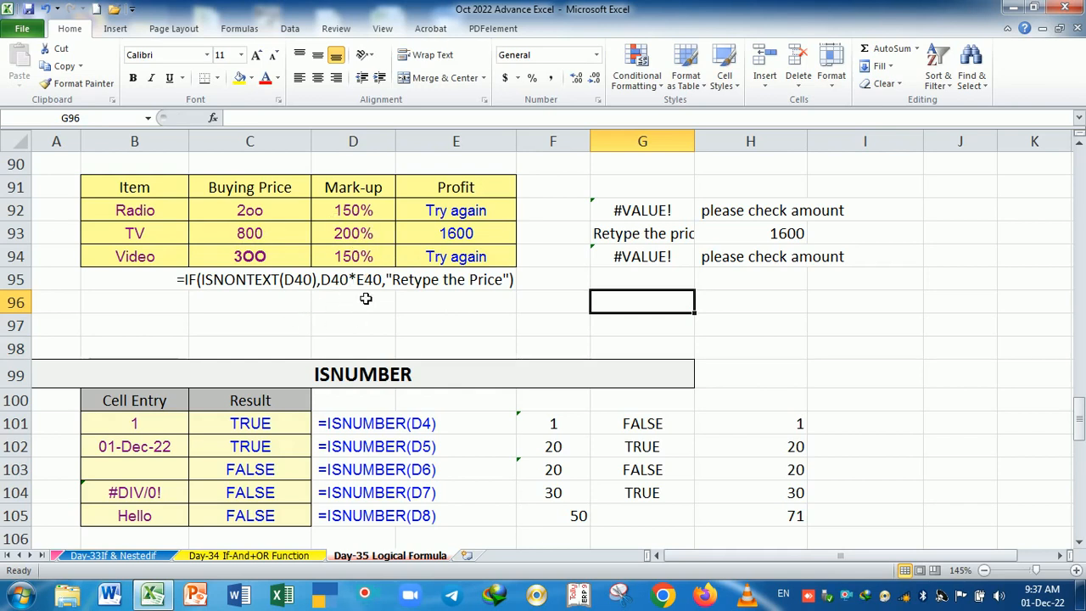
# - Clear the old practice values in F101:H105 beside the ISNUMBER table and select F101
pyautogui.scroll(-2, 366, 298)
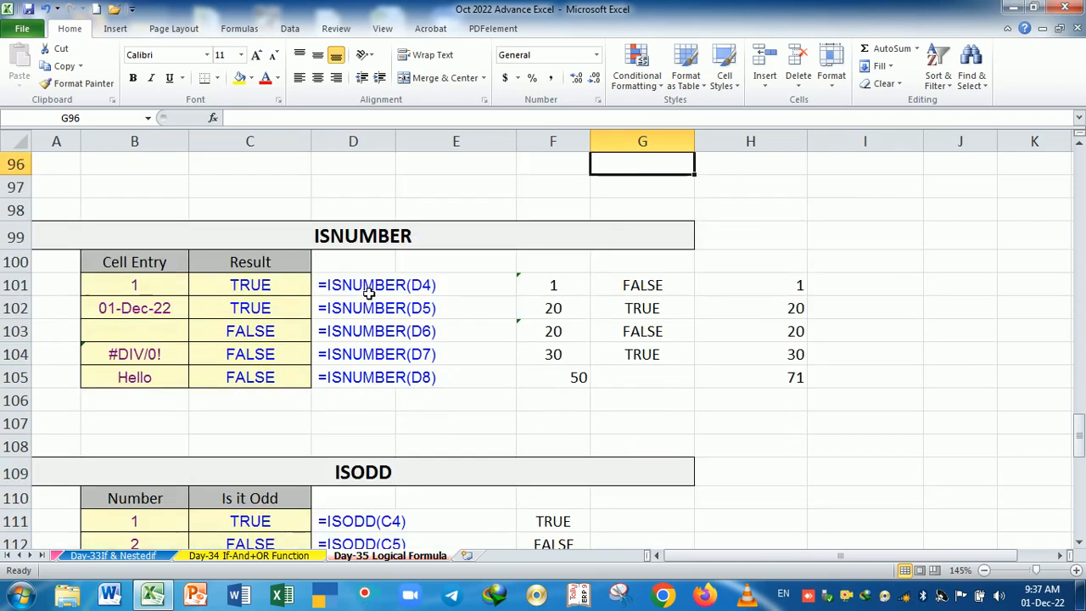
pyautogui.scroll(-1, 368, 293)
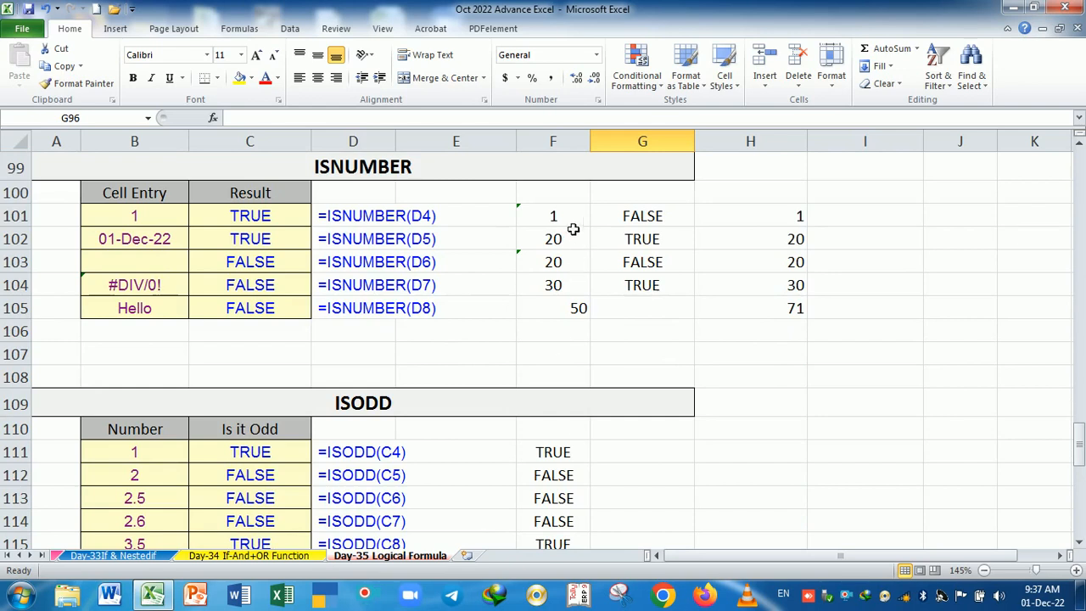
pyautogui.moveTo(559, 218); pyautogui.dragTo(760, 320)
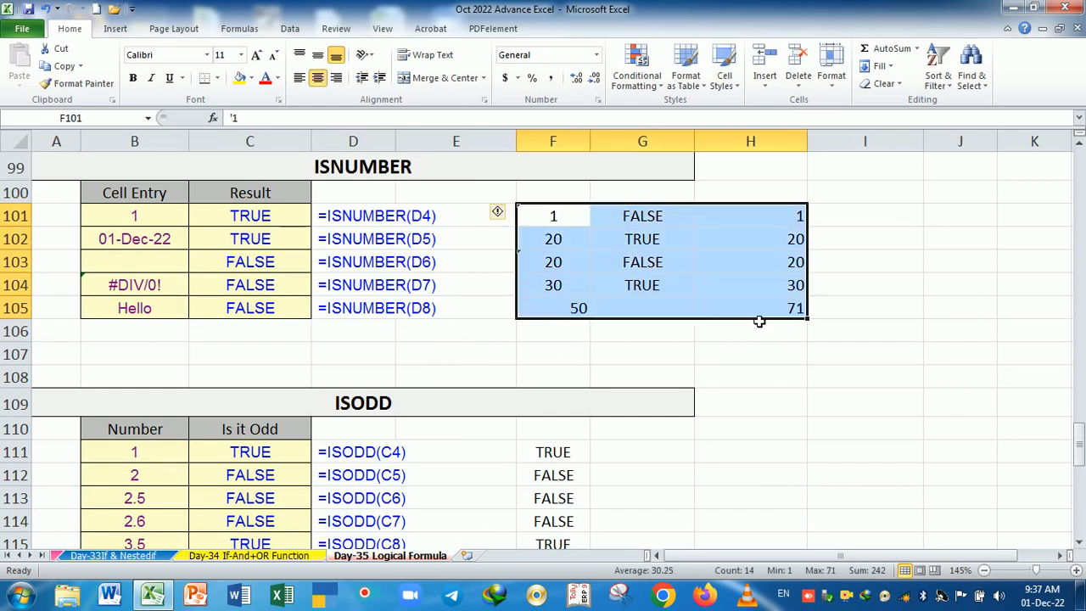
pyautogui.press('Delete')
pyautogui.click(556, 297)
pyautogui.click(558, 227)
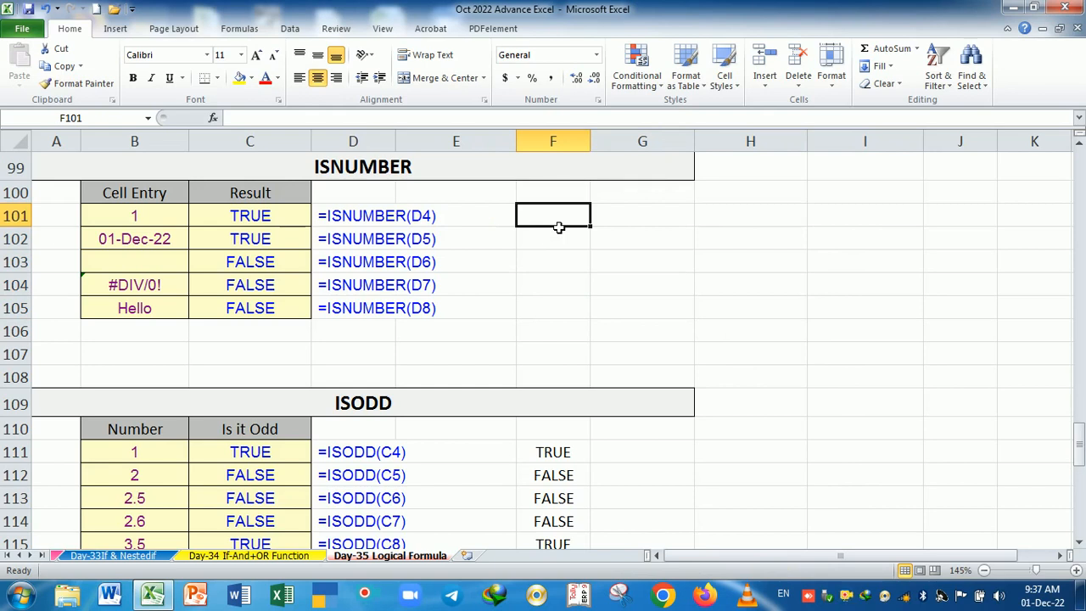
# - Enter =ISNUMBER(B101) in F101 to test the first cell entry
pyautogui.write('=')
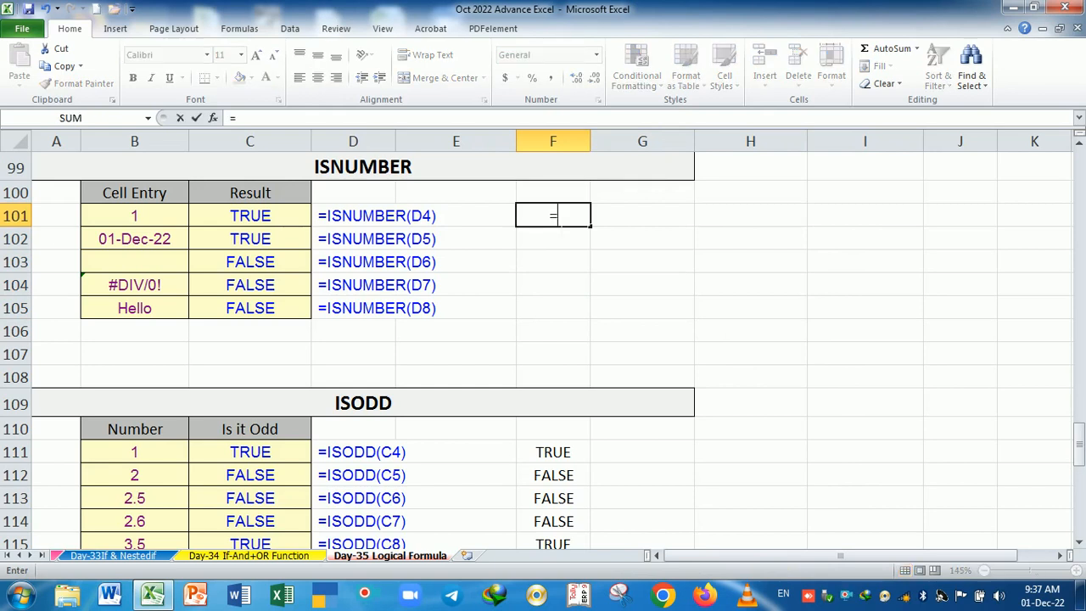
pyautogui.write('isn')
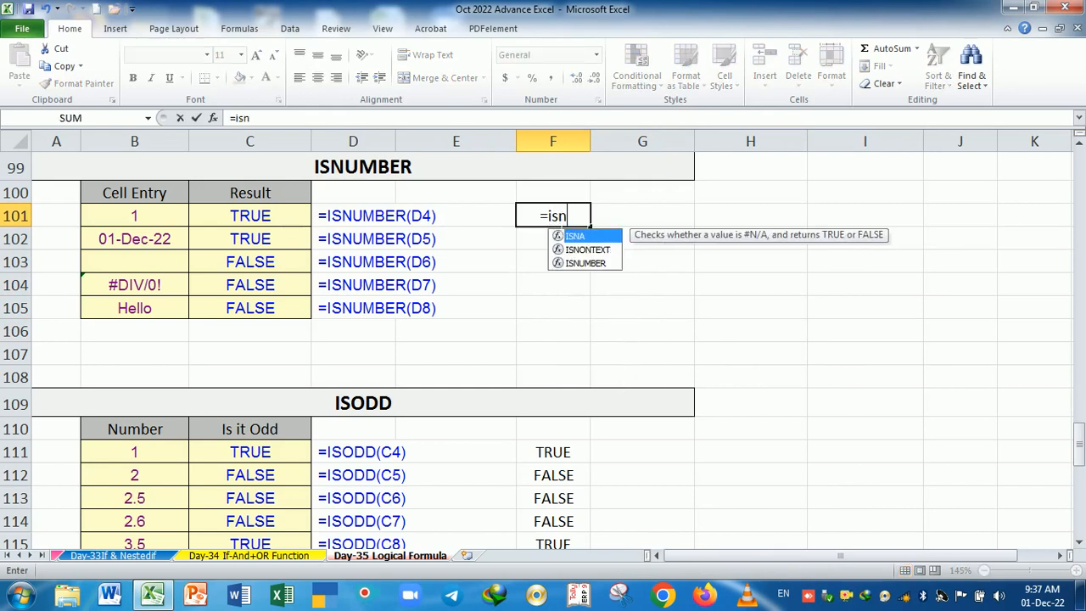
pyautogui.press('Down')
pyautogui.press('Down')
pyautogui.press('Tab')
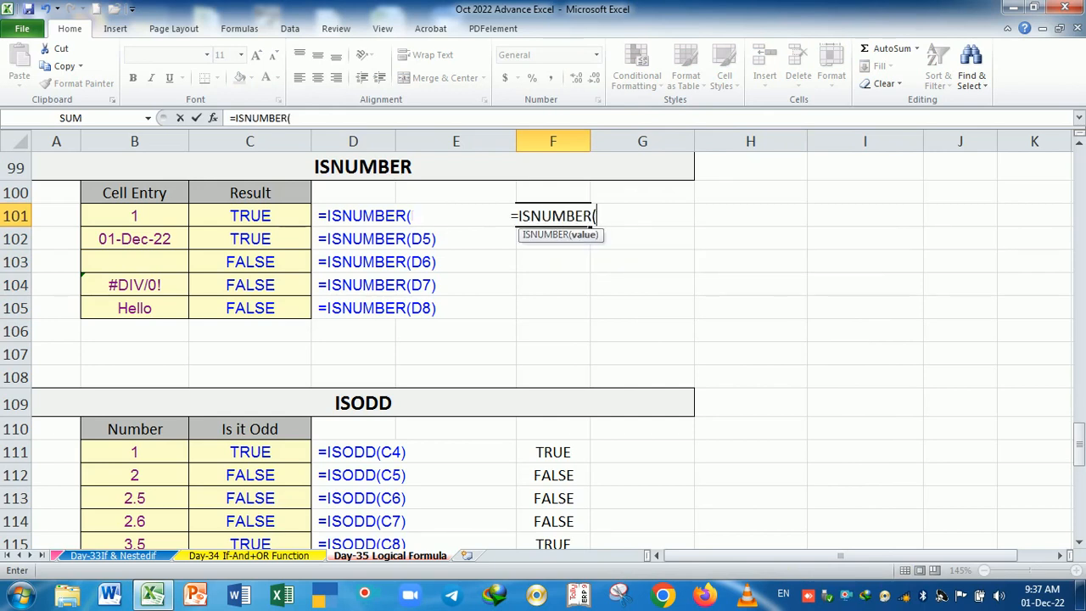
pyautogui.click(156, 220)
pyautogui.press('Return')
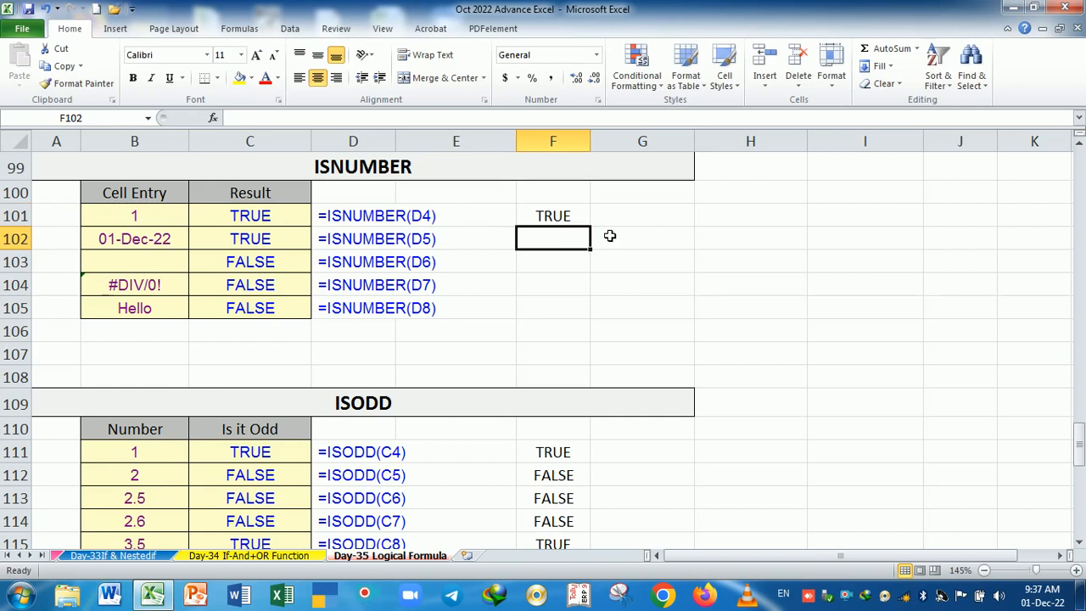
# - Fill the ISNUMBER formula from F101 down through F105 and review the results in F103:F105
pyautogui.click(582, 218)
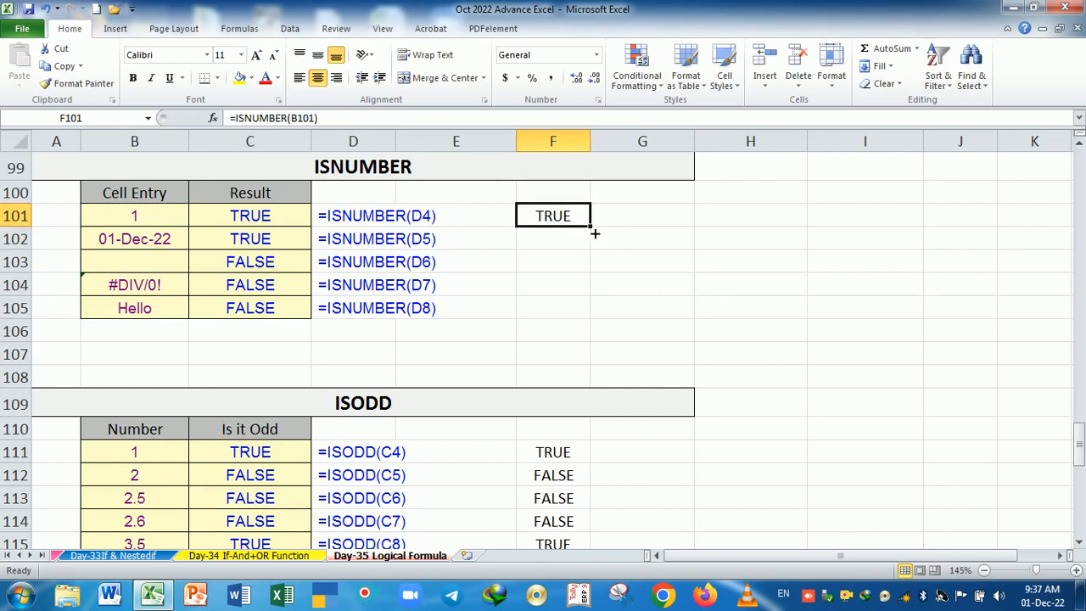
pyautogui.moveTo(595, 233); pyautogui.dragTo(585, 330)
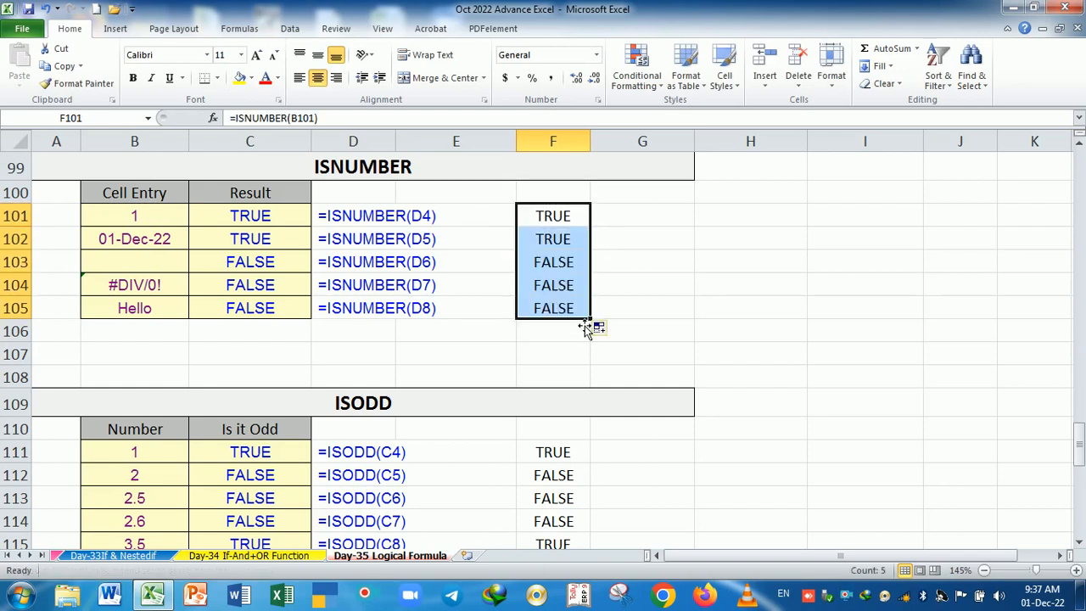
pyautogui.moveTo(572, 262); pyautogui.dragTo(585, 314)
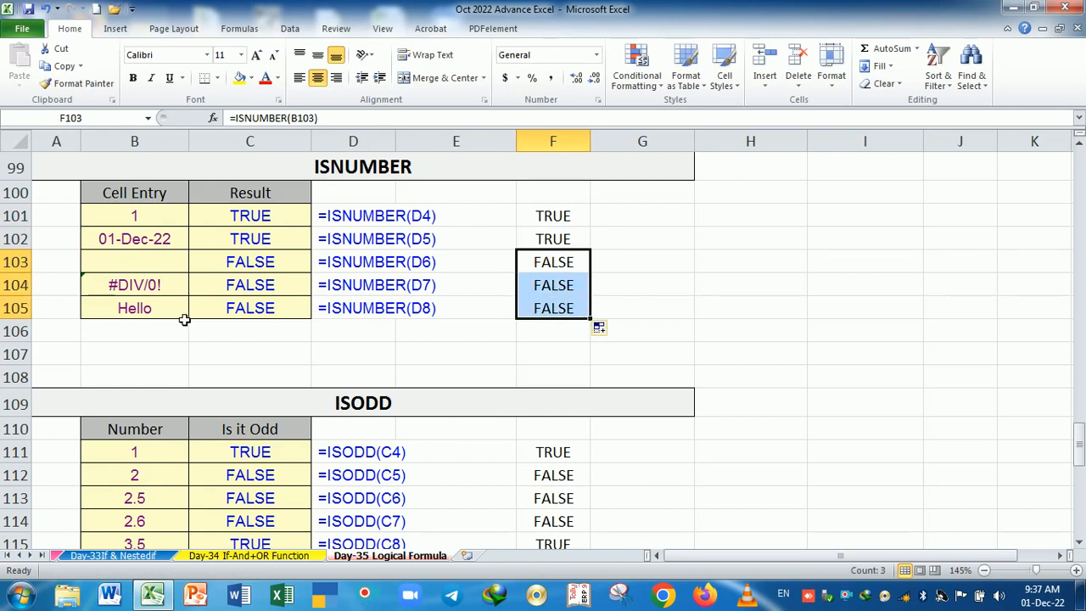
# - Turn the 1 in B101 into text by putting an apostrophe in front of it, and reselect the cell
pyautogui.doubleClick(127, 215)
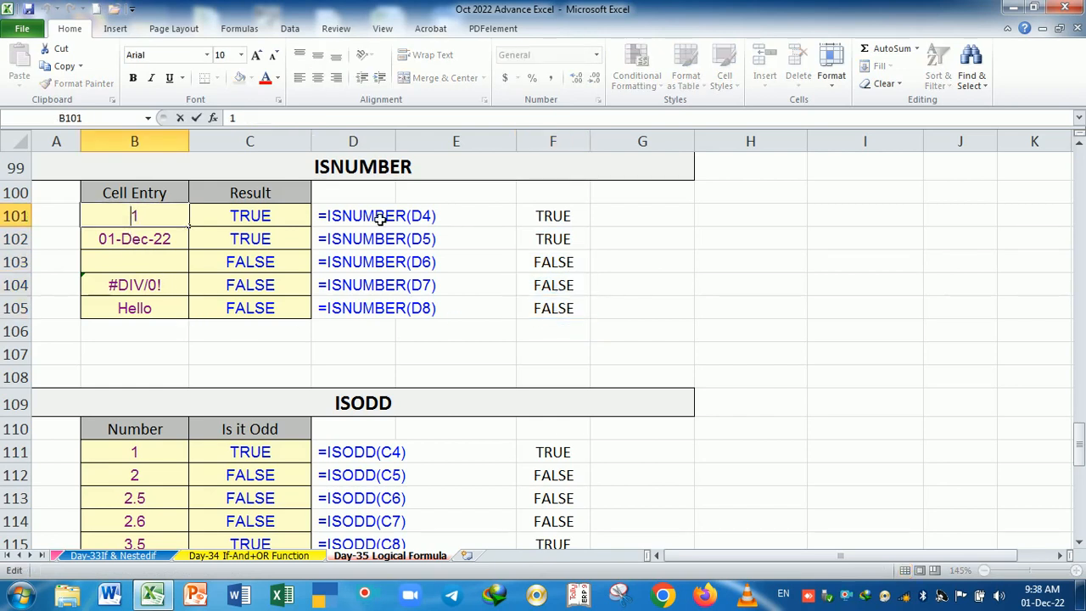
pyautogui.write("'")
pyautogui.press('Return')
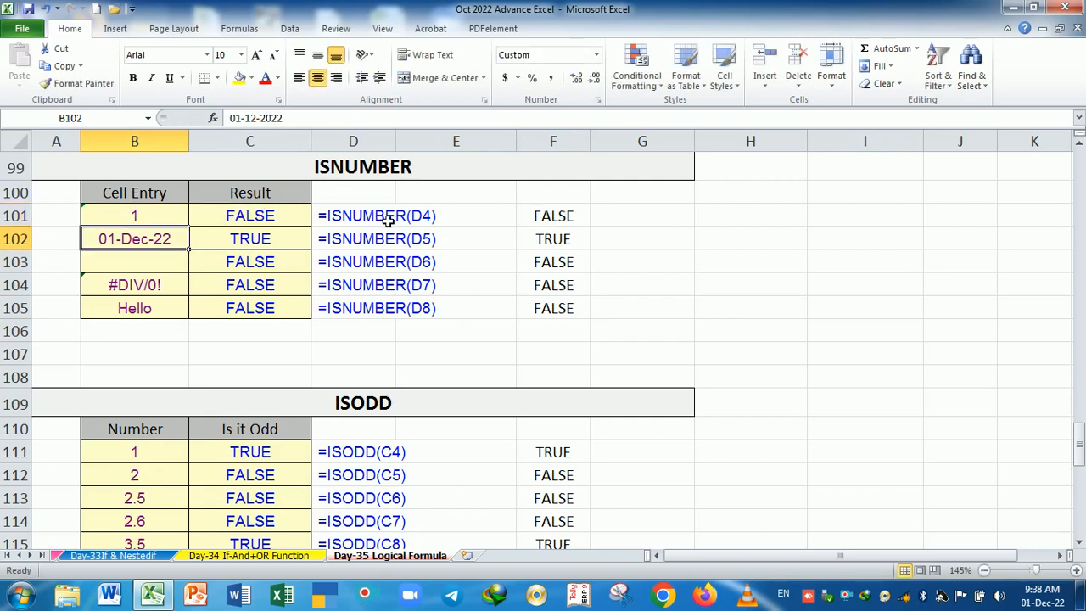
pyautogui.click(170, 224)
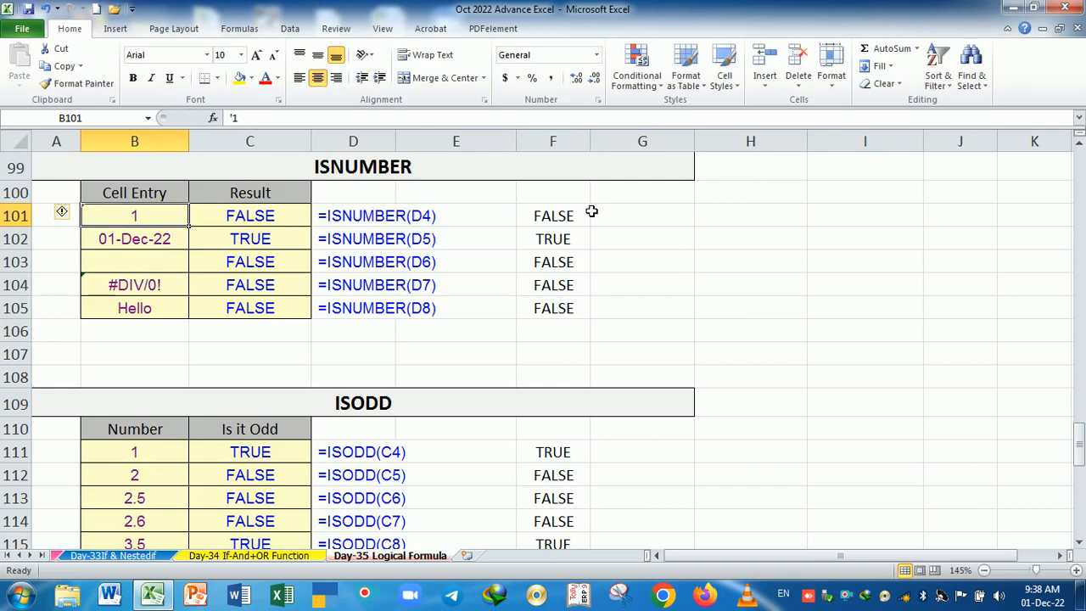
# - Add the heading Number in G100 for a new practice column beside the ISNUMBER results
pyautogui.click(645, 220)
pyautogui.press('Up')
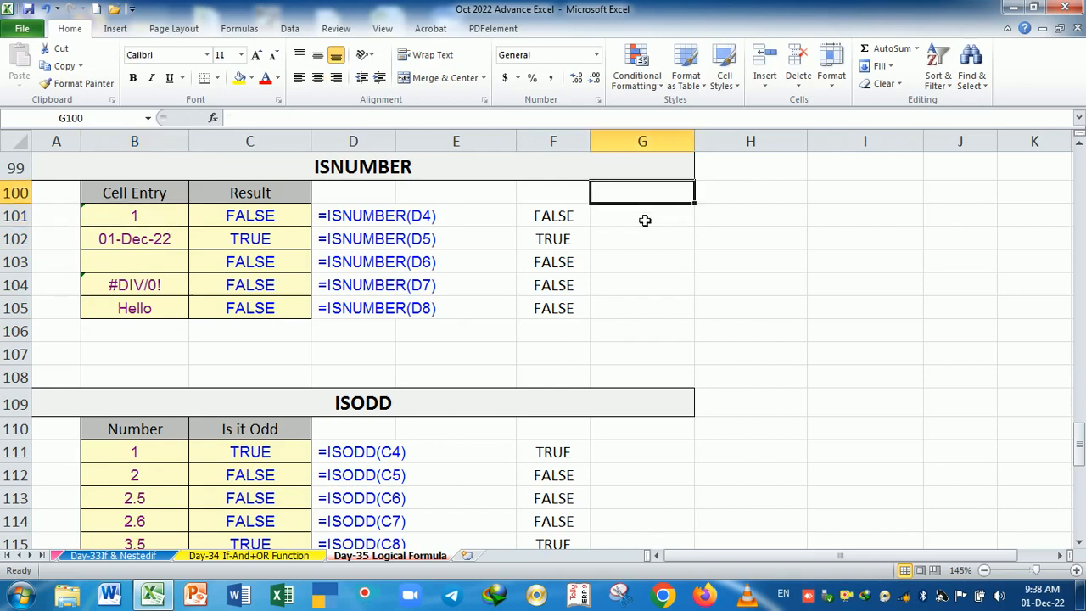
pyautogui.write('Number')
pyautogui.press('Return')
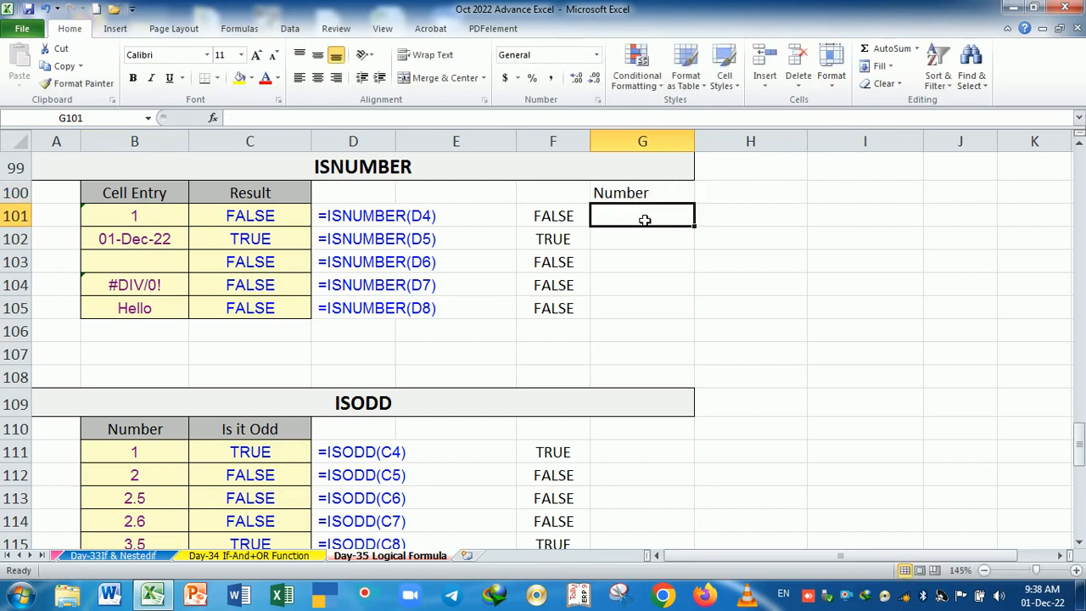
# - Fill G101:G105 with 20, '60, '80, 30 and 50, storing 60 and 80 as text with a leading apostrophe
pyautogui.write('20')
pyautogui.press('Return')
pyautogui.write("'60")
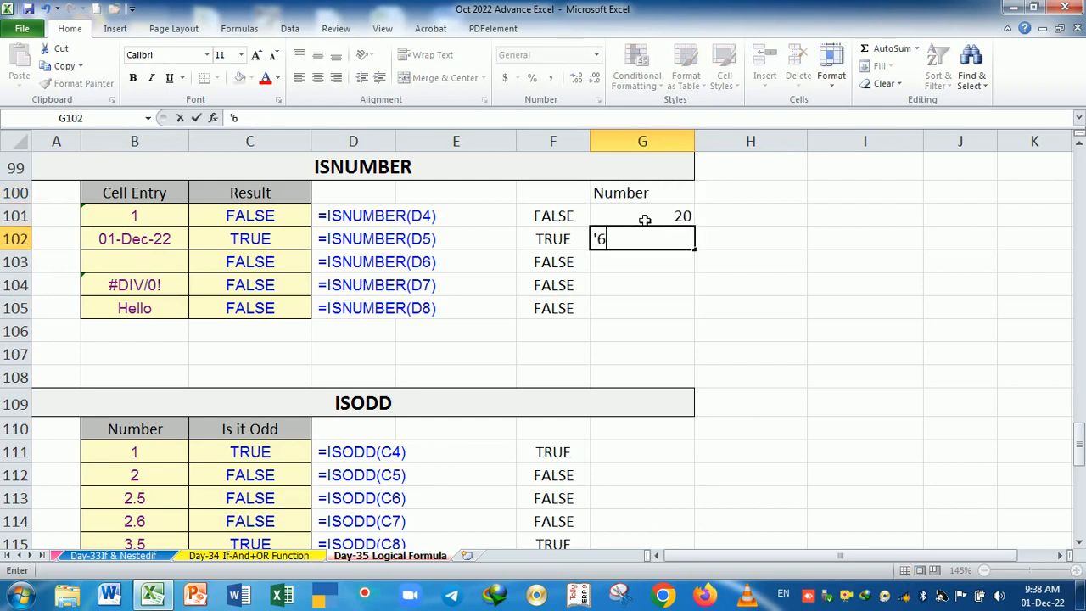
pyautogui.press('Return')
pyautogui.write("'80")
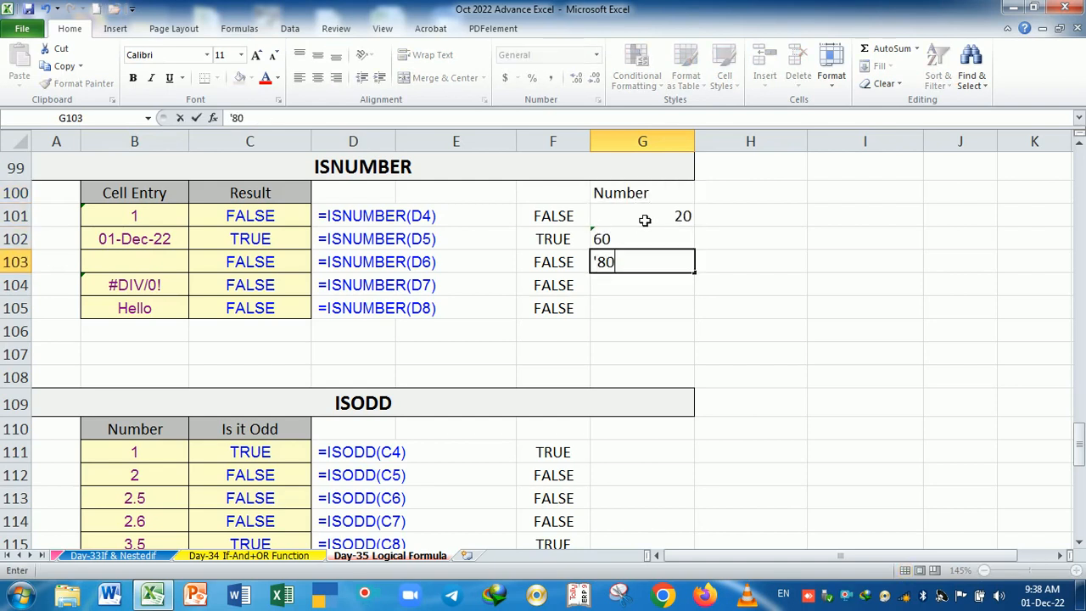
pyautogui.press('Return')
pyautogui.write('30')
pyautogui.press('Return')
pyautogui.write('50')
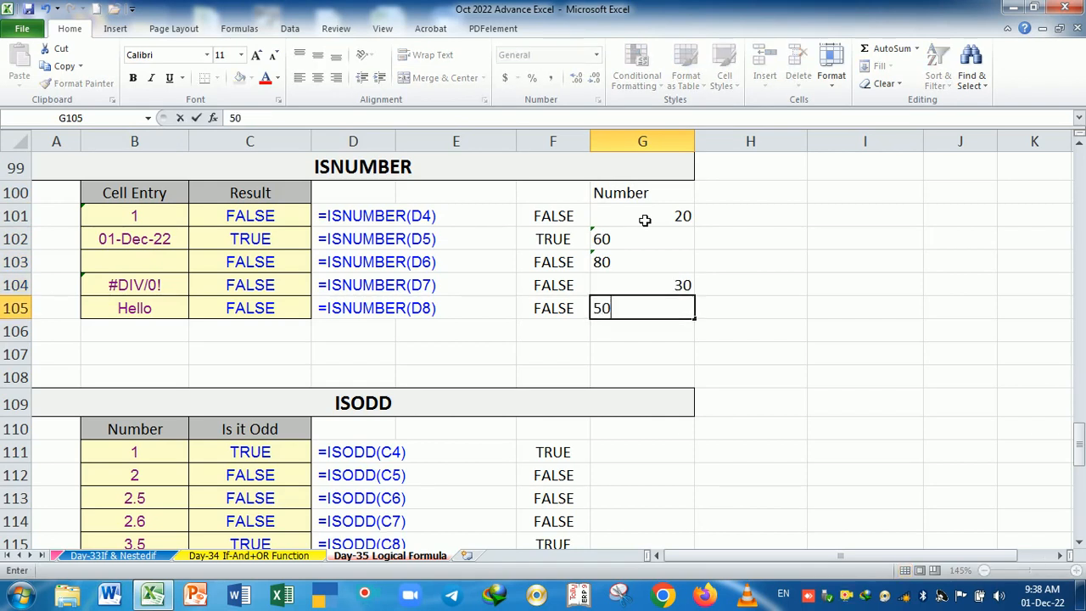
pyautogui.press('Return')
# - Left-align the values in G101:G105 so numbers and text entries look alike
pyautogui.moveTo(645, 219); pyautogui.dragTo(648, 308)
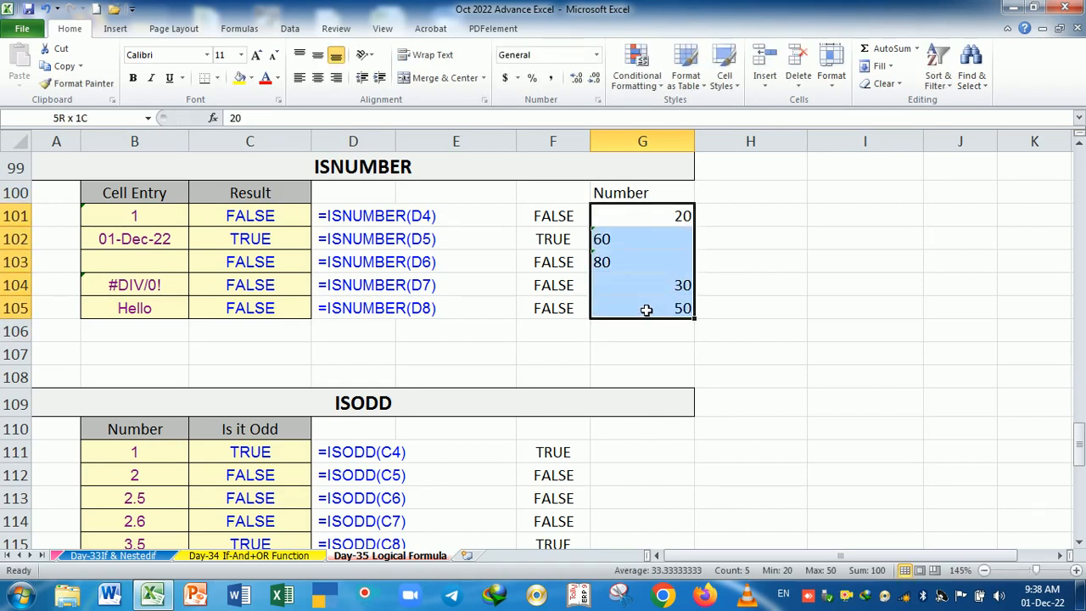
pyautogui.click(300, 78)
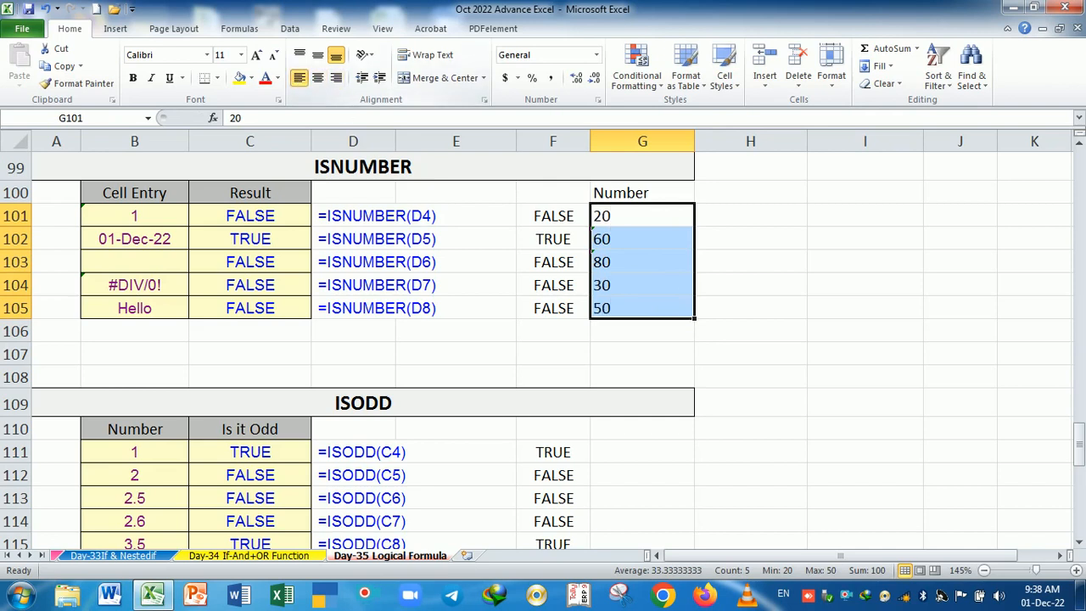
pyautogui.click(642, 261)
pyautogui.moveTo(641, 223); pyautogui.dragTo(652, 311)
pyautogui.click(654, 345)
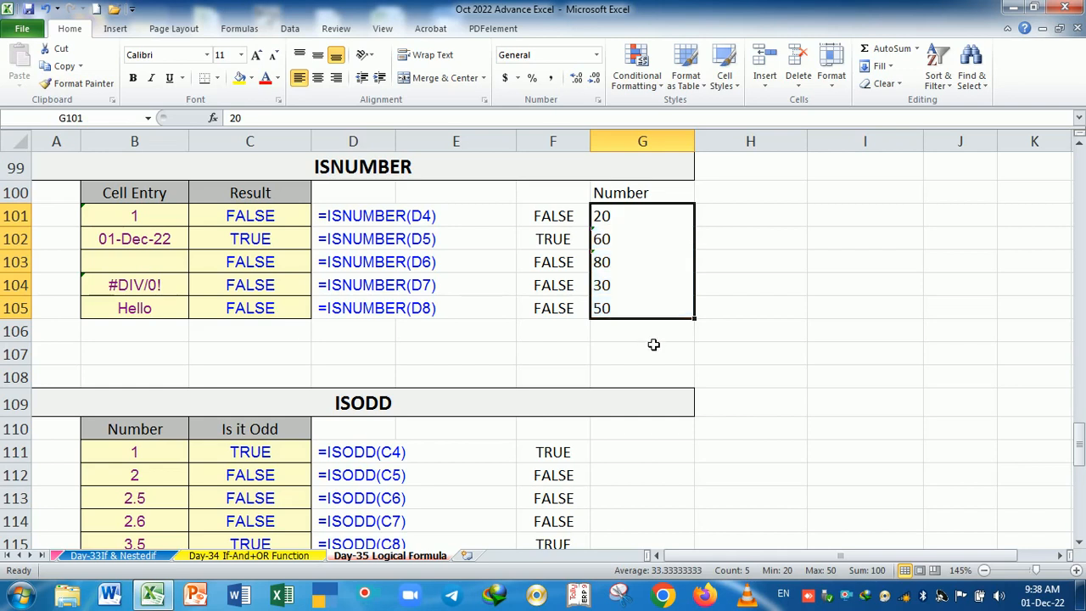
# - Total the column with =SUM(G101:G105) in G106 and compare it with the text entries in G102 and G103
pyautogui.click(653, 343)
pyautogui.write('=sum')
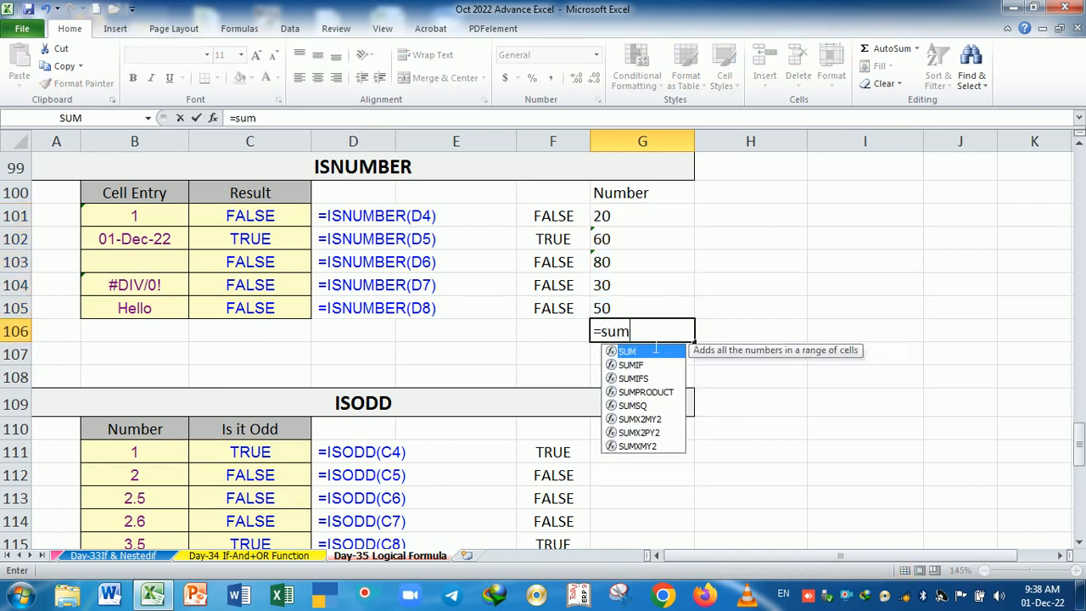
pyautogui.press('Tab')
pyautogui.moveTo(613, 216); pyautogui.dragTo(627, 307)
pyautogui.press('Return')
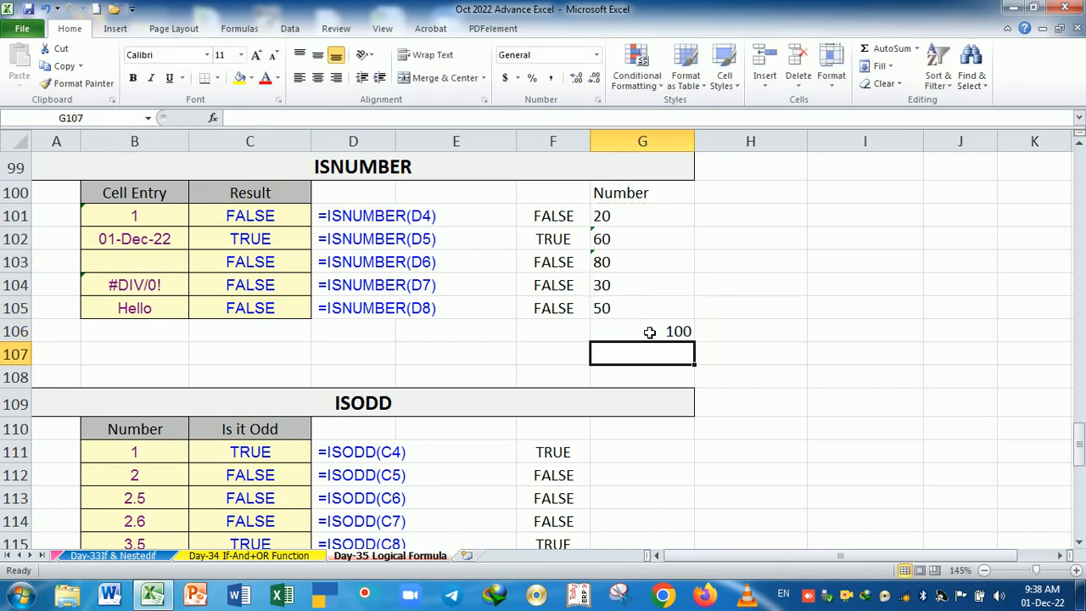
pyautogui.click(650, 331)
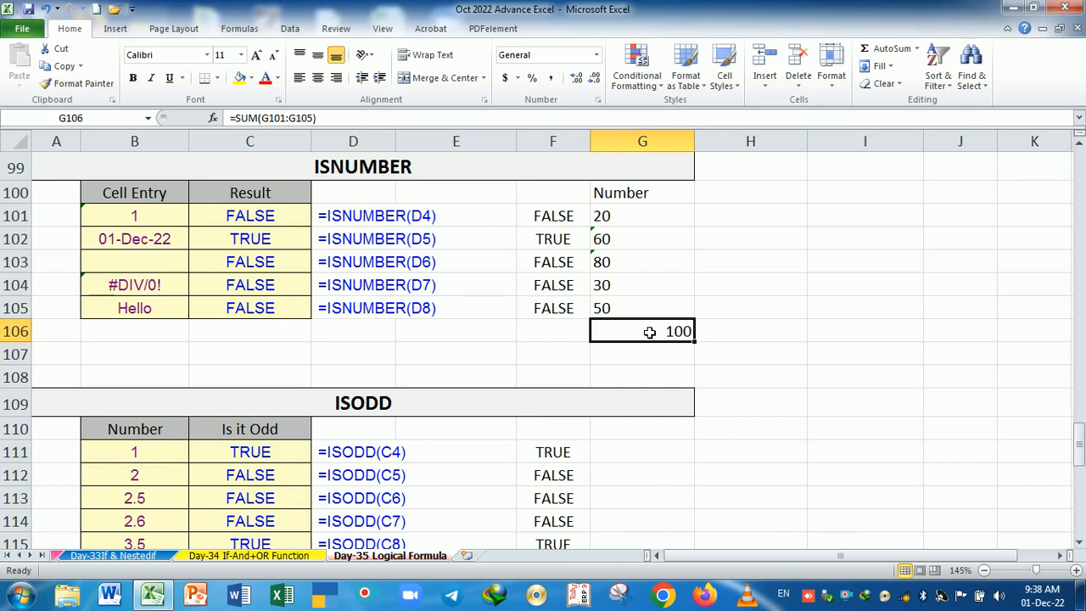
pyautogui.click(626, 240)
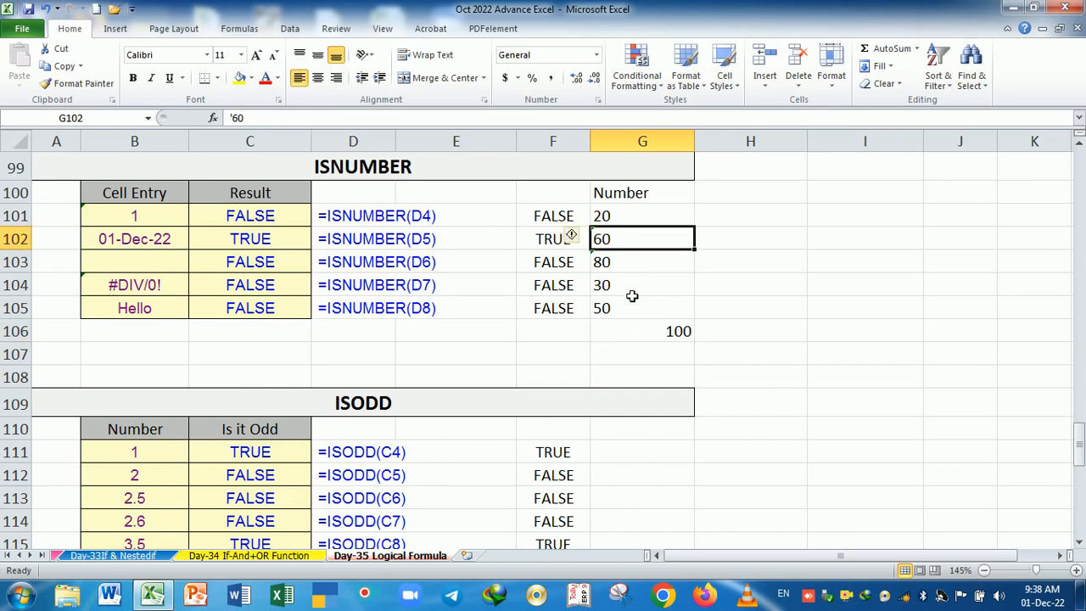
pyautogui.click(645, 338)
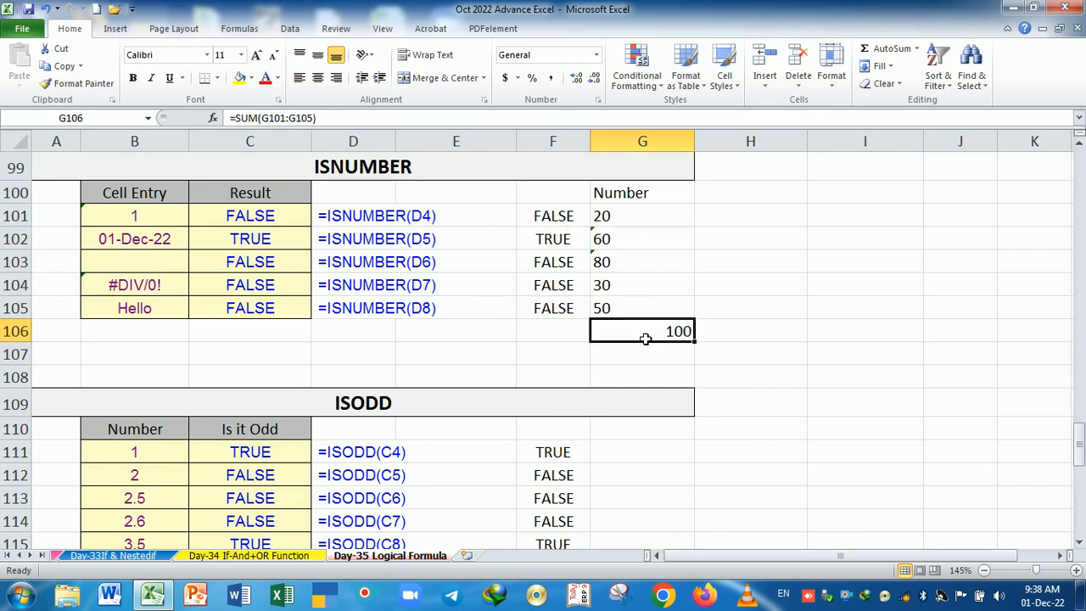
pyautogui.moveTo(638, 218); pyautogui.dragTo(646, 316)
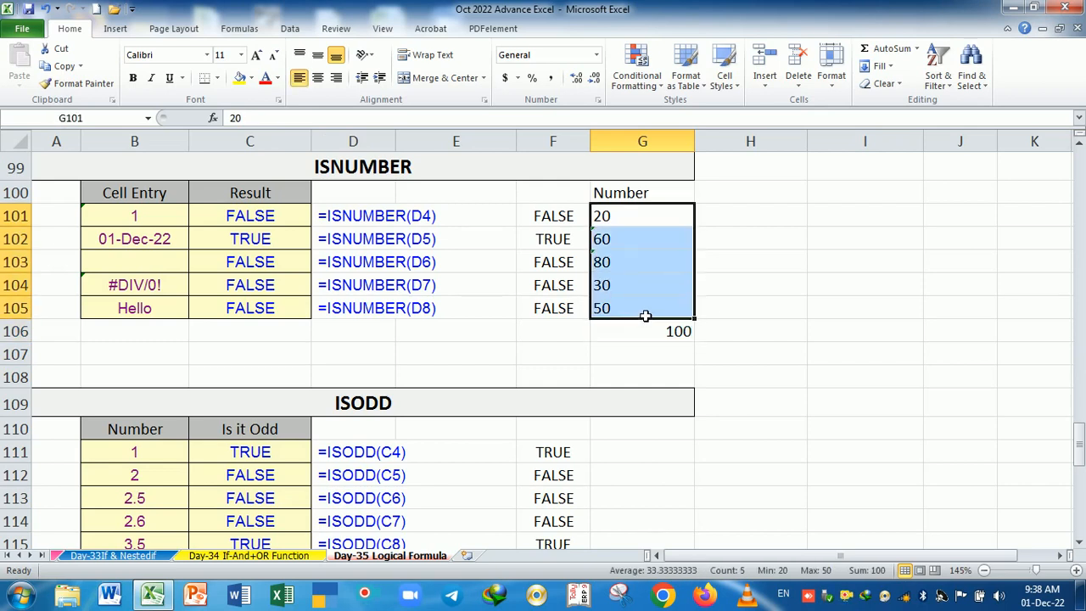
pyautogui.click(636, 242)
pyautogui.click(636, 271)
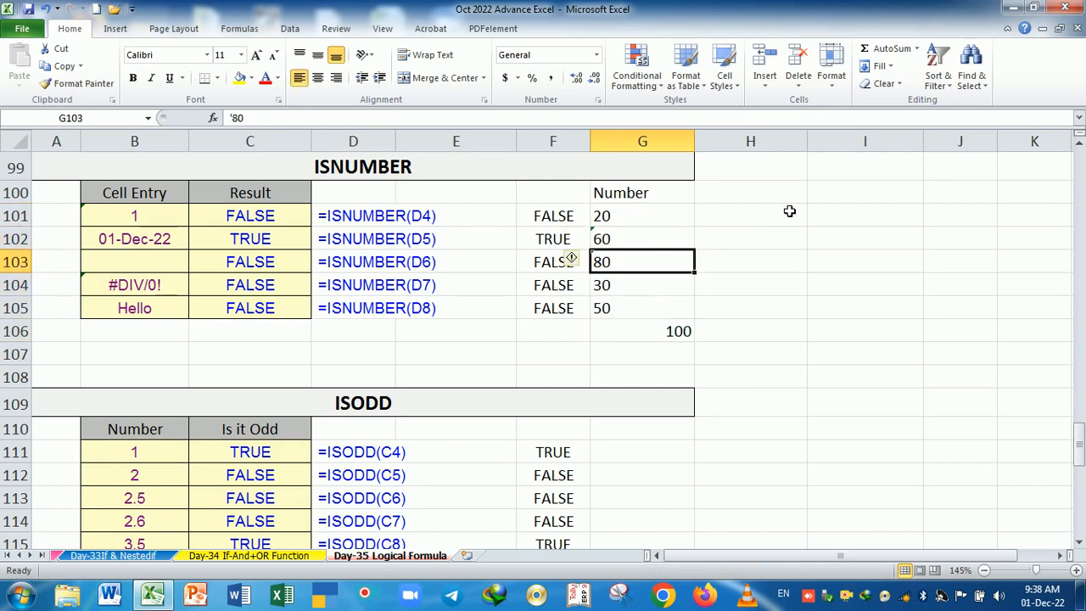
# - Enter =ISNUMBER(G101) in H101 to test the first value of the Number column
pyautogui.click(765, 222)
pyautogui.write('=')
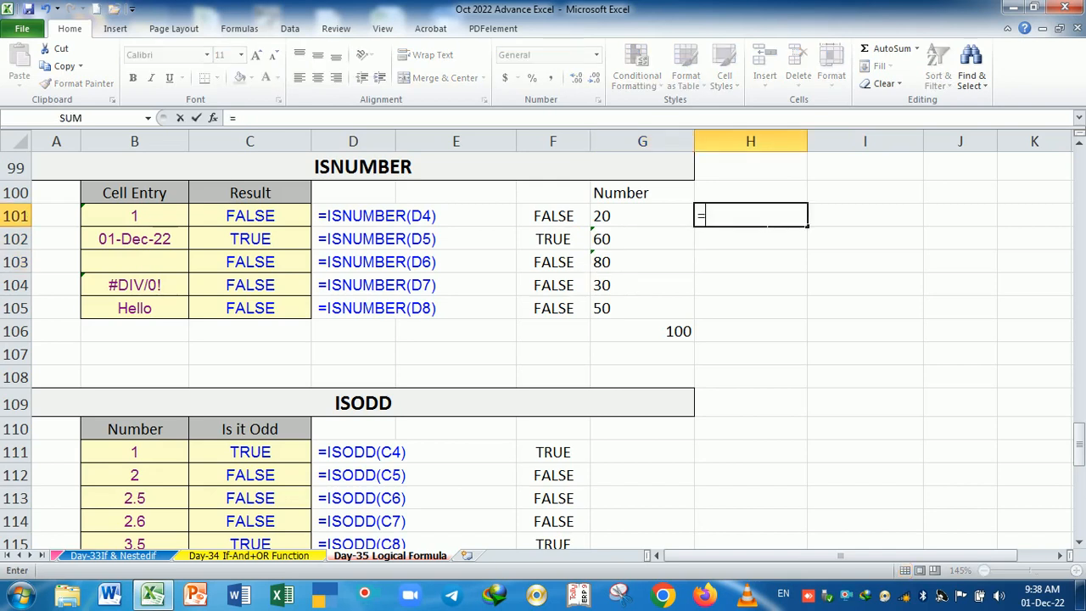
pyautogui.write('isn')
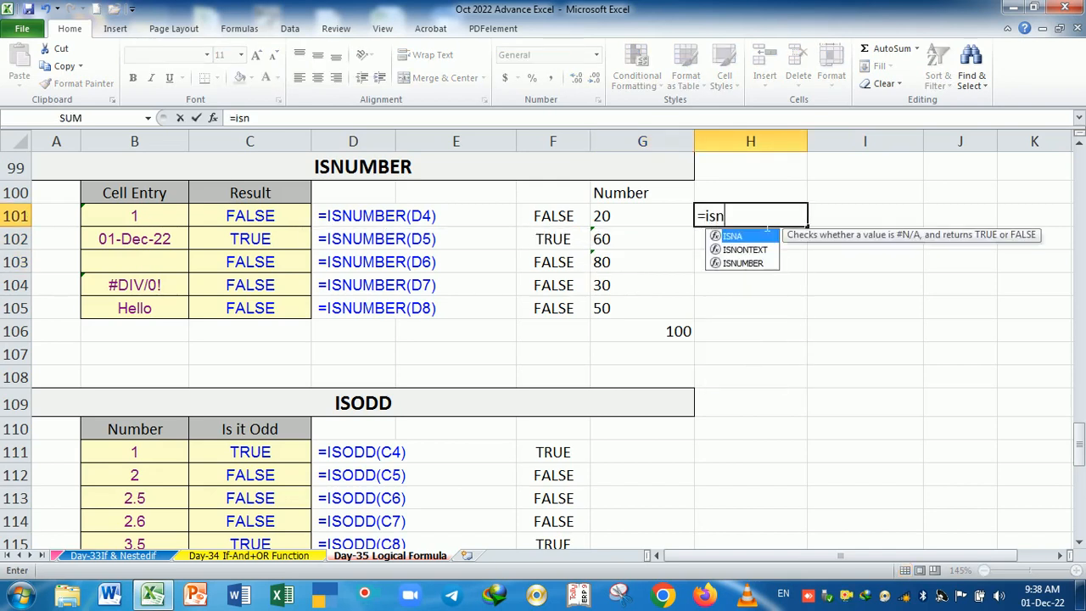
pyautogui.press('Tab')
pyautogui.press('BackSpace')
pyautogui.press('BackSpace')
pyautogui.press('Down')
pyautogui.press('Down')
pyautogui.press('Tab')
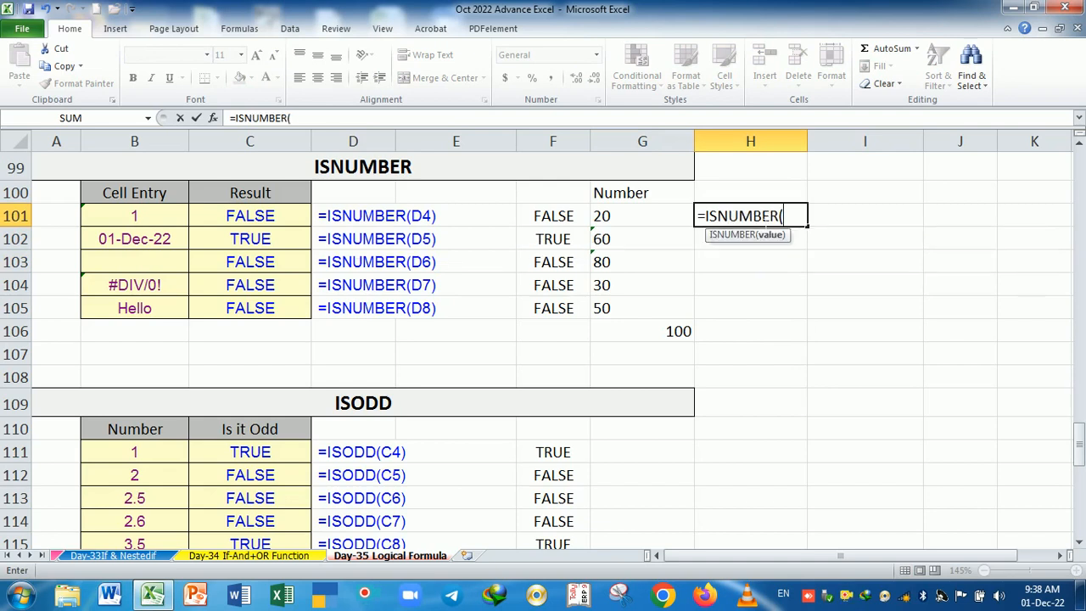
pyautogui.click(642, 216)
pyautogui.press('Return')
# - Fill the ISNUMBER formula from H101 down through H105 and check its results against the entries in G102 and G103
pyautogui.click(775, 223)
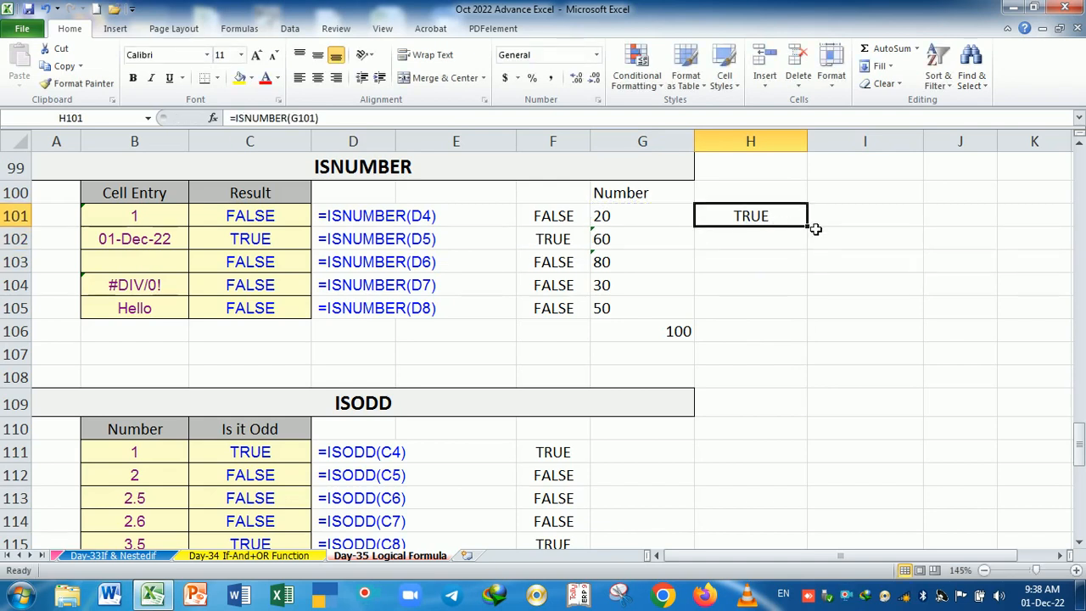
pyautogui.moveTo(809, 228); pyautogui.dragTo(812, 328)
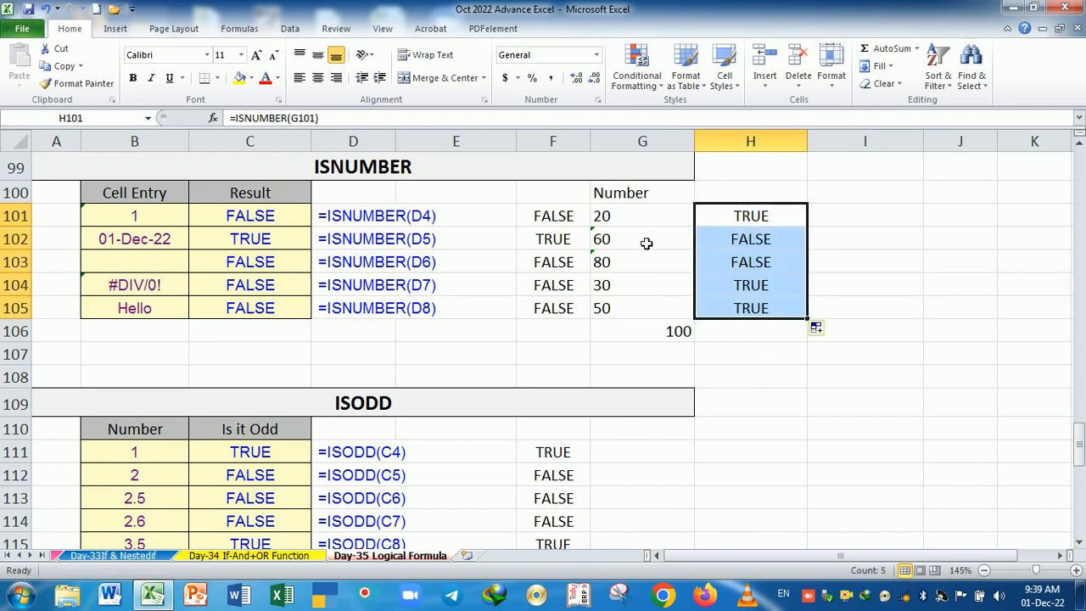
pyautogui.moveTo(756, 239); pyautogui.dragTo(756, 263)
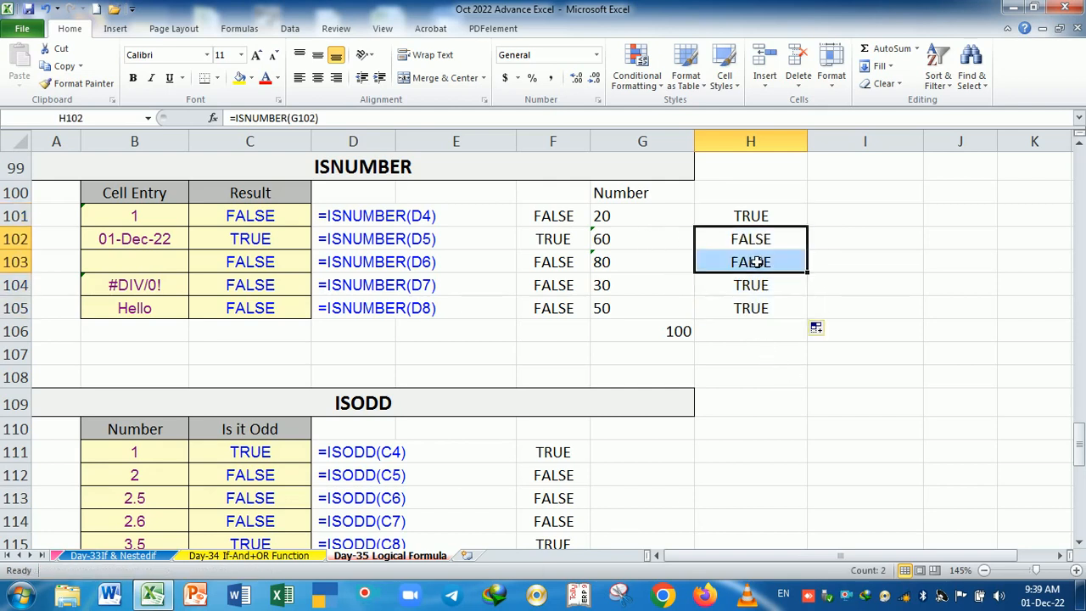
pyautogui.moveTo(628, 222); pyautogui.dragTo(636, 298)
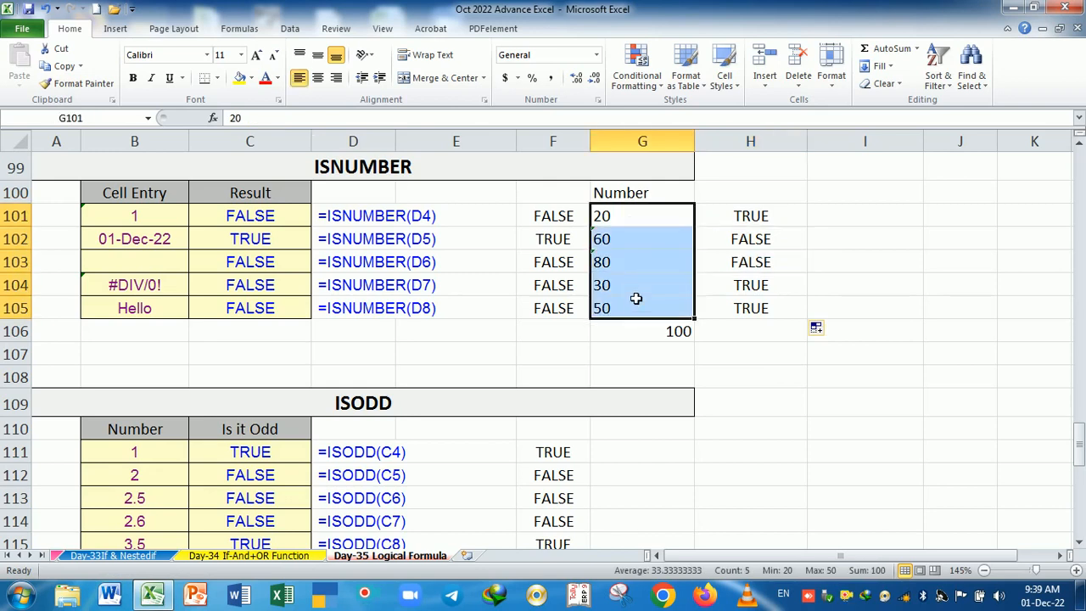
pyautogui.click(627, 241)
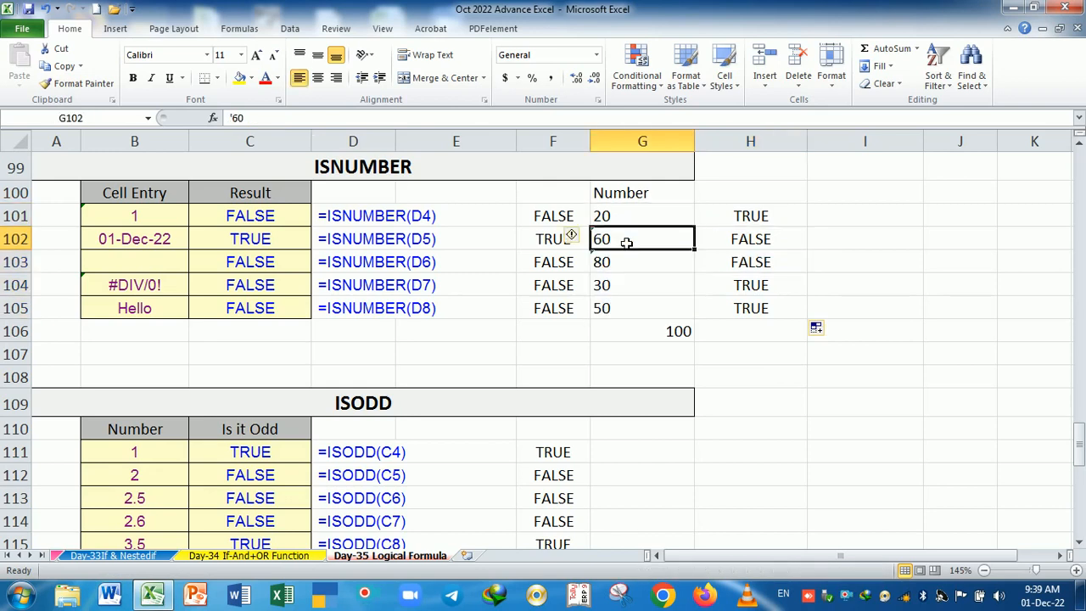
pyautogui.click(626, 265)
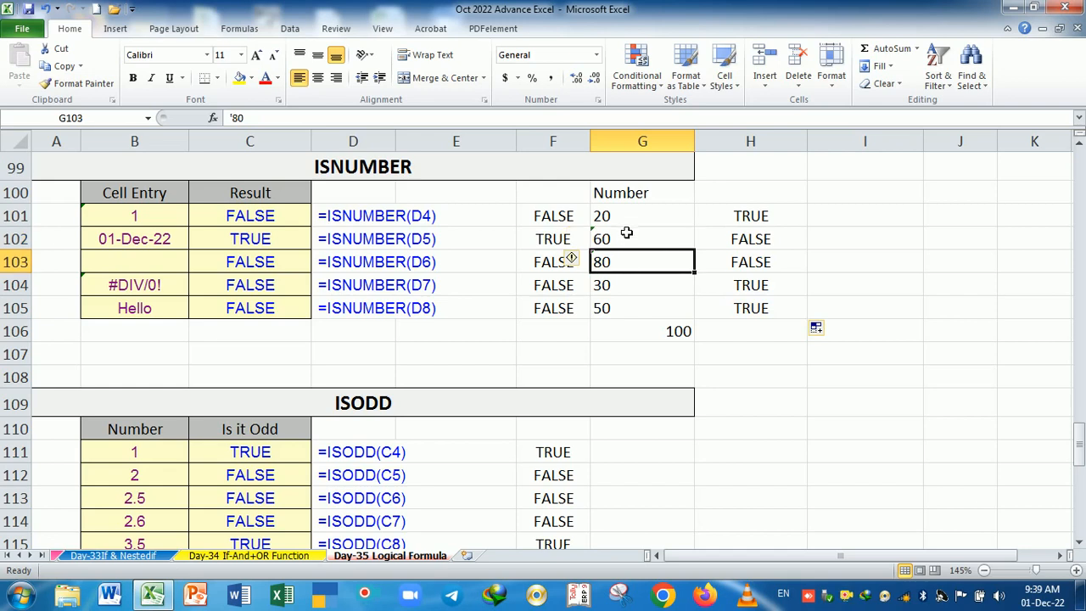
pyautogui.click(627, 240)
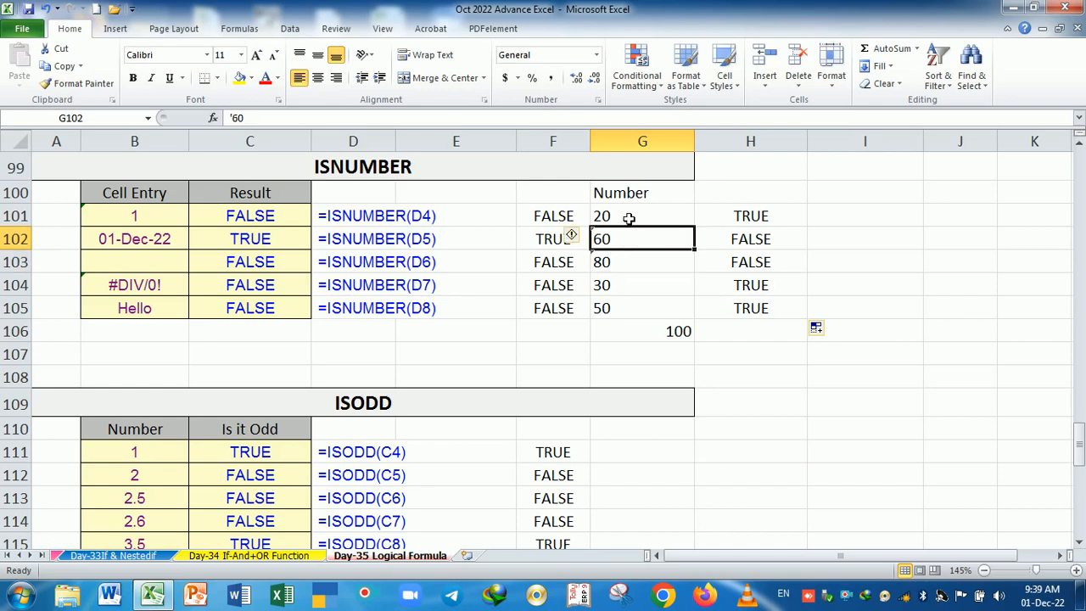
# - Convert the Number column values by entering =G101*1 in I101 and filling the formula down through I105
pyautogui.moveTo(628, 214); pyautogui.dragTo(639, 309)
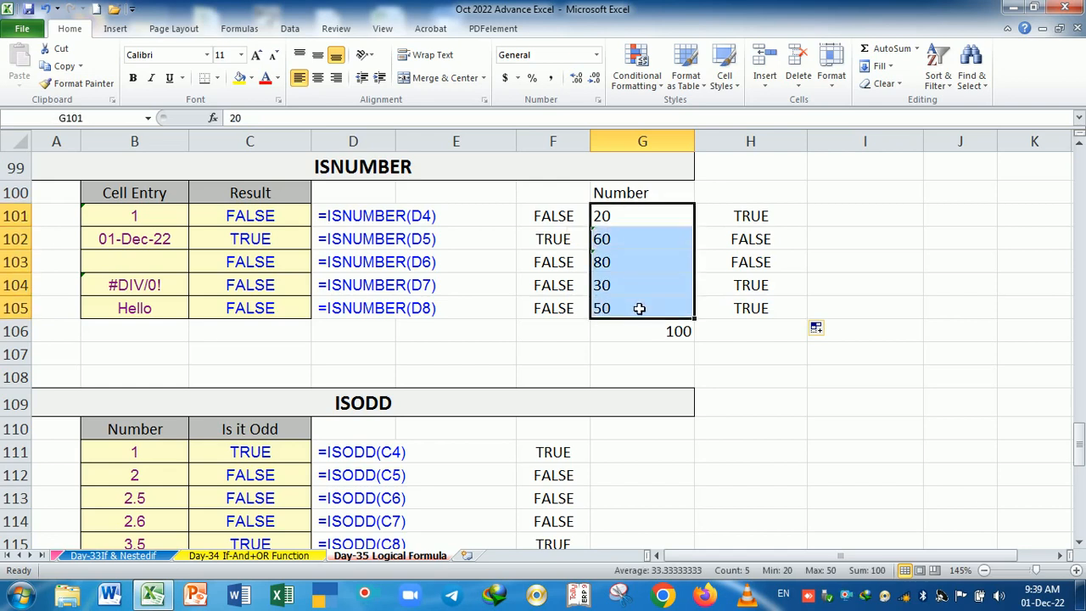
pyautogui.click(852, 217)
pyautogui.write('=')
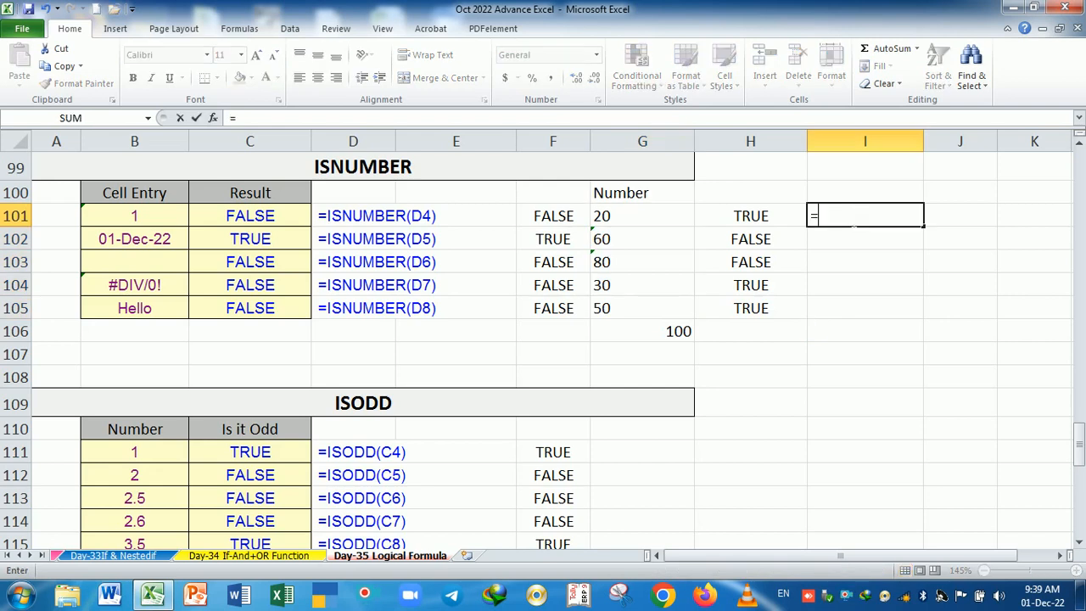
pyautogui.click(655, 226)
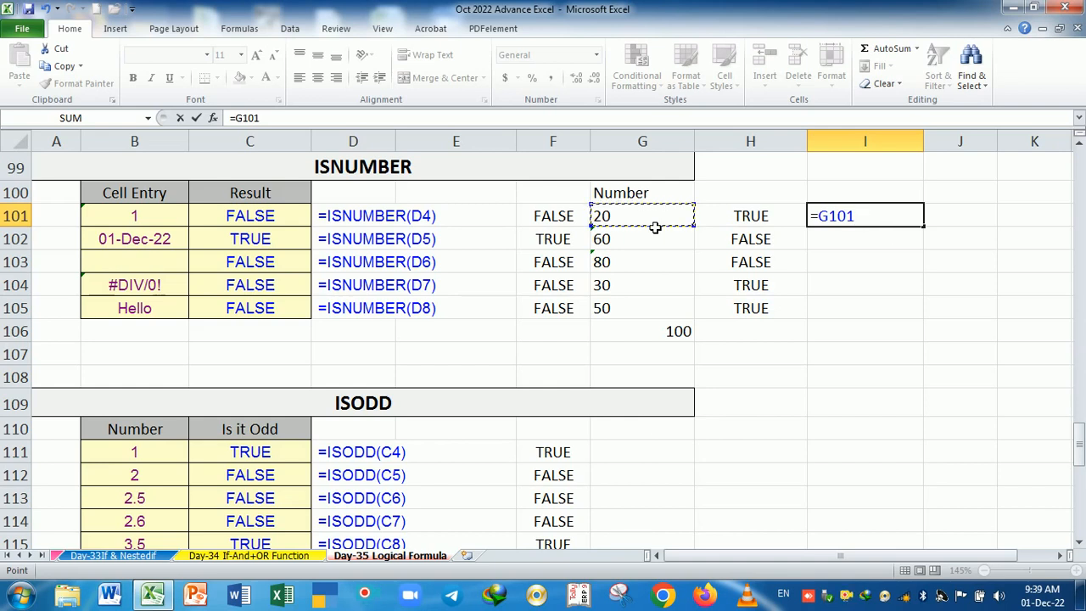
pyautogui.write('*1')
pyautogui.press('Return')
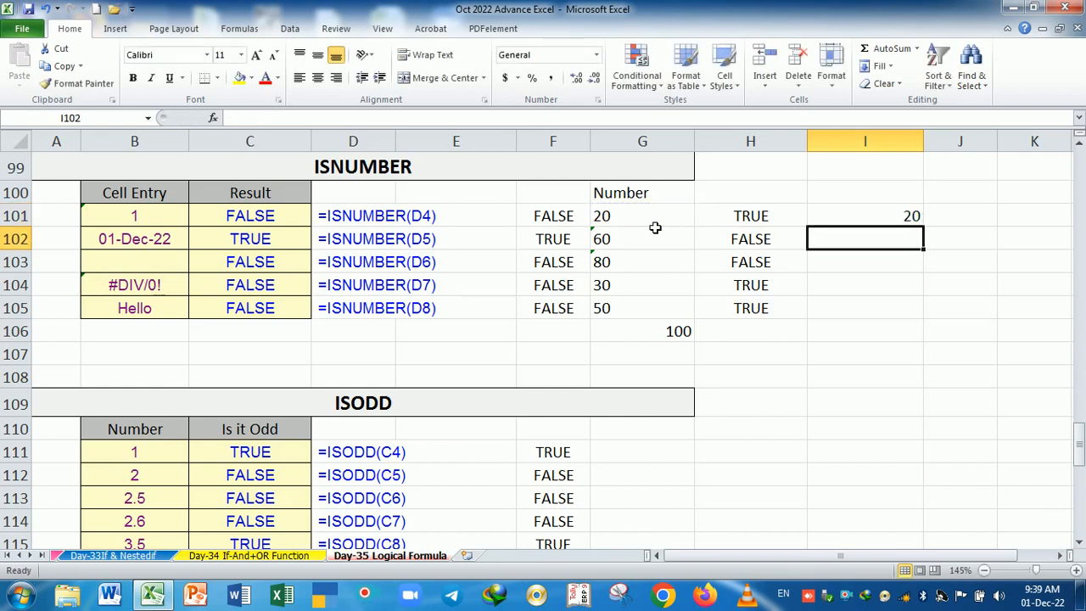
pyautogui.click(888, 219)
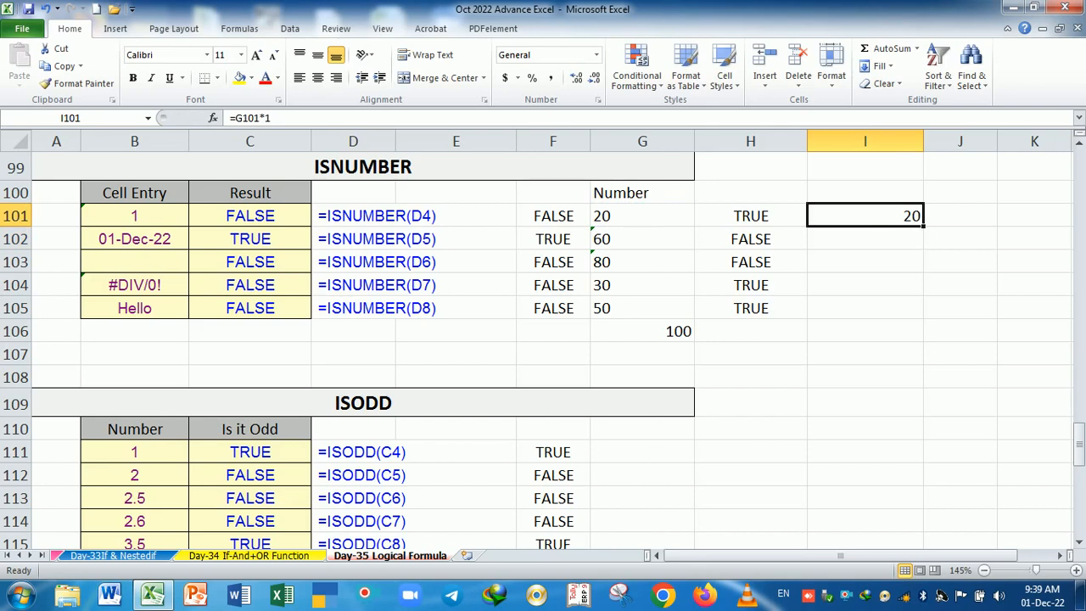
pyautogui.moveTo(931, 231); pyautogui.dragTo(919, 318)
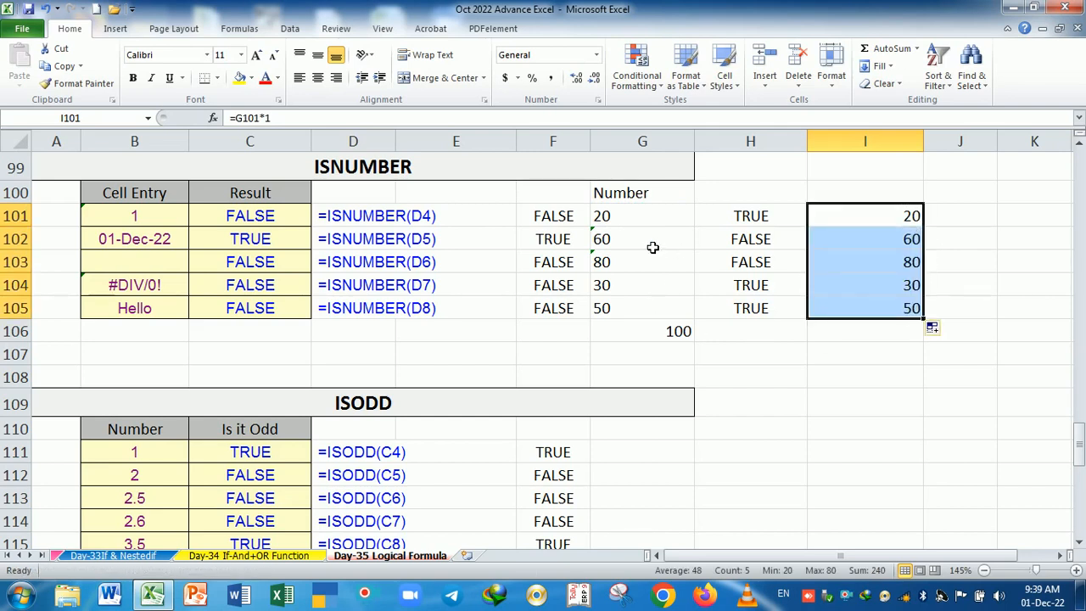
# - Total the converted values I101:I105 with AutoSum in I106
pyautogui.moveTo(888, 217); pyautogui.dragTo(884, 311)
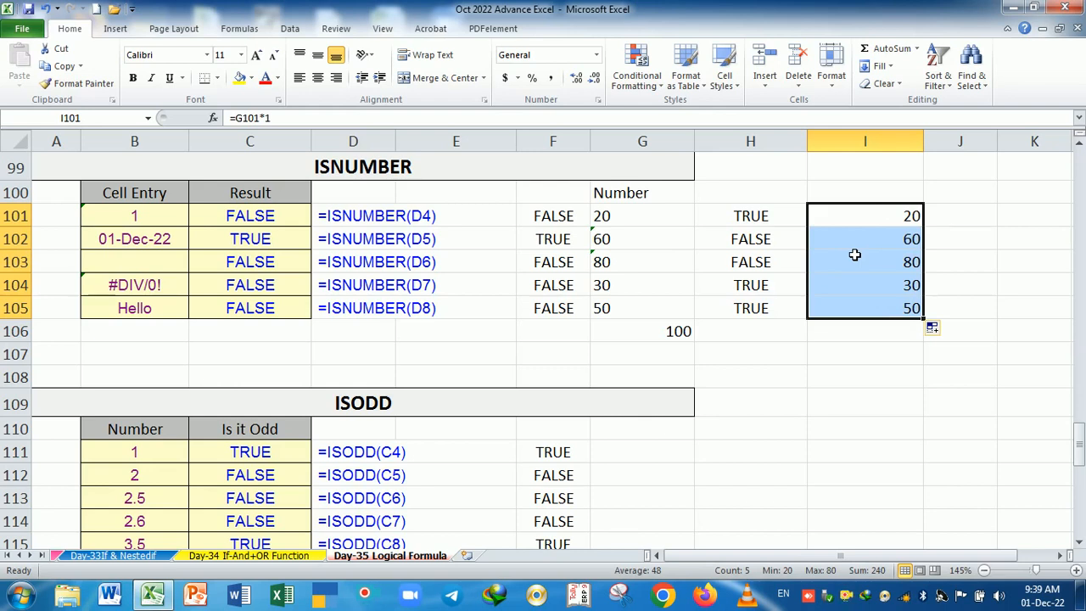
pyautogui.click(870, 335)
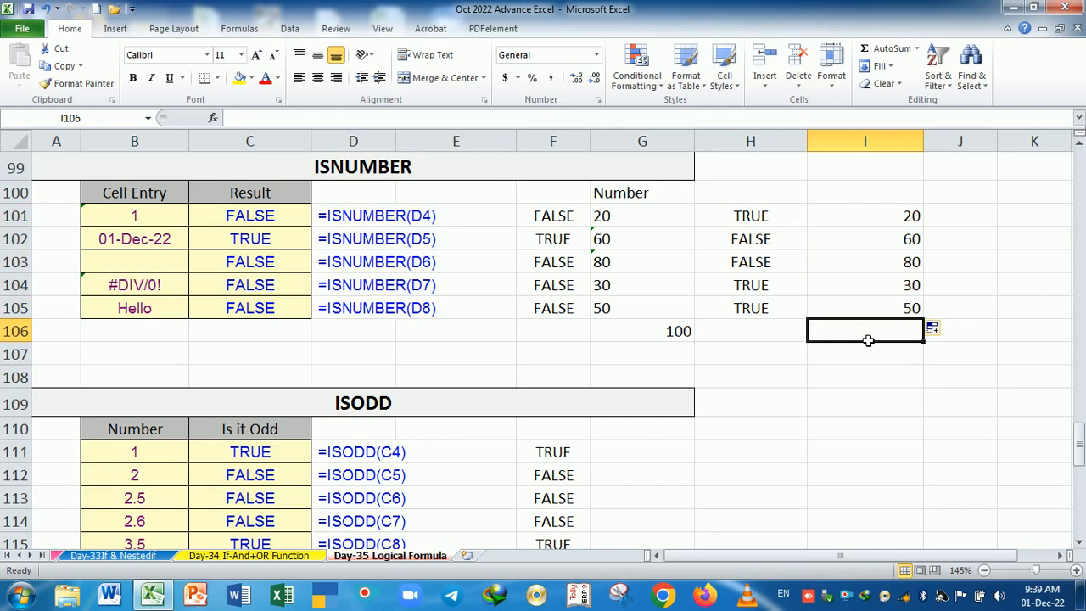
pyautogui.hotkey('alt', '=')
pyautogui.press('Return')
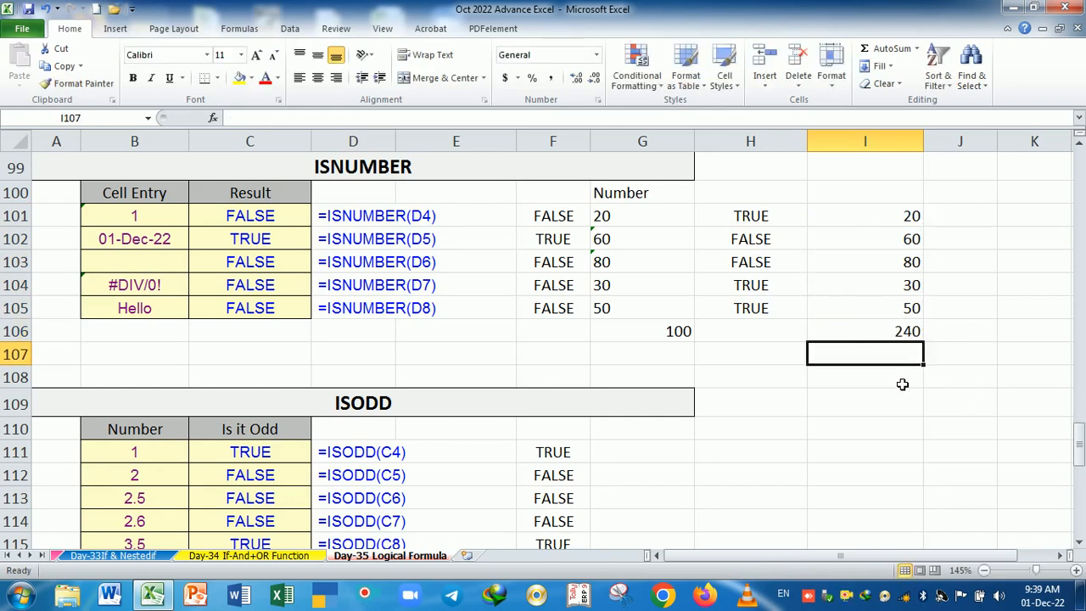
# - Enter =ISODD(B111) in G111 of the ISODD section and fill the formula down through G119
pyautogui.scroll(-3, 771, 433)
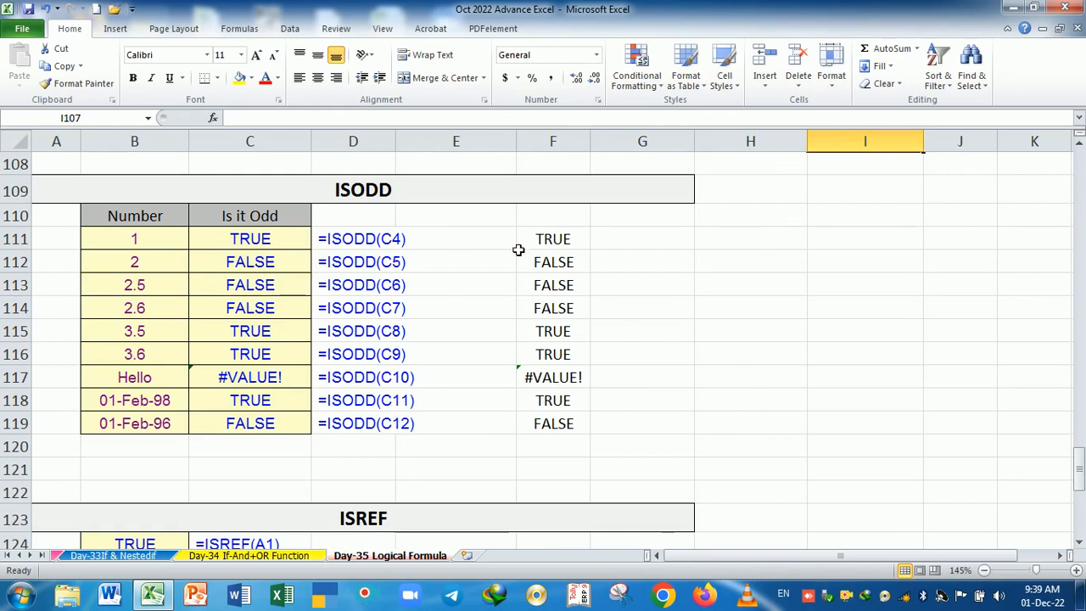
pyautogui.scroll(-1, 662, 291)
pyautogui.scroll(1, 664, 292)
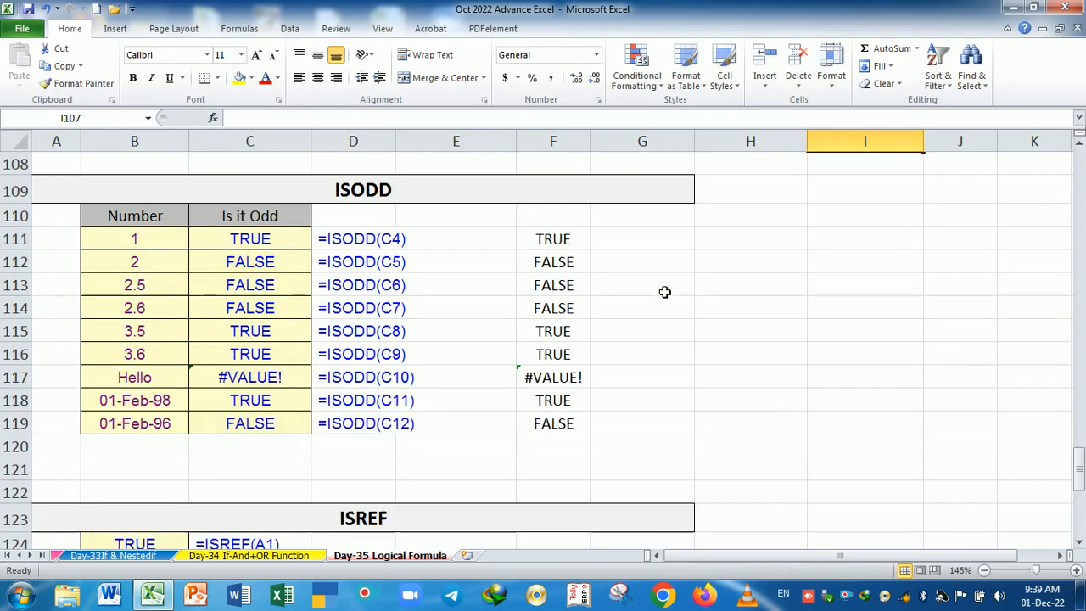
pyautogui.click(651, 247)
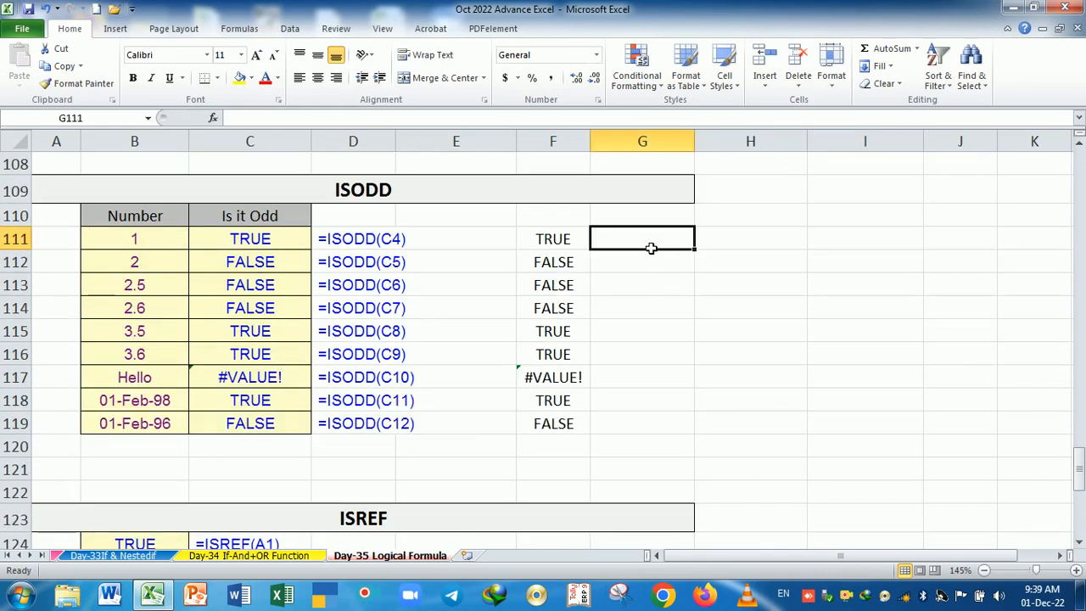
pyautogui.write('=')
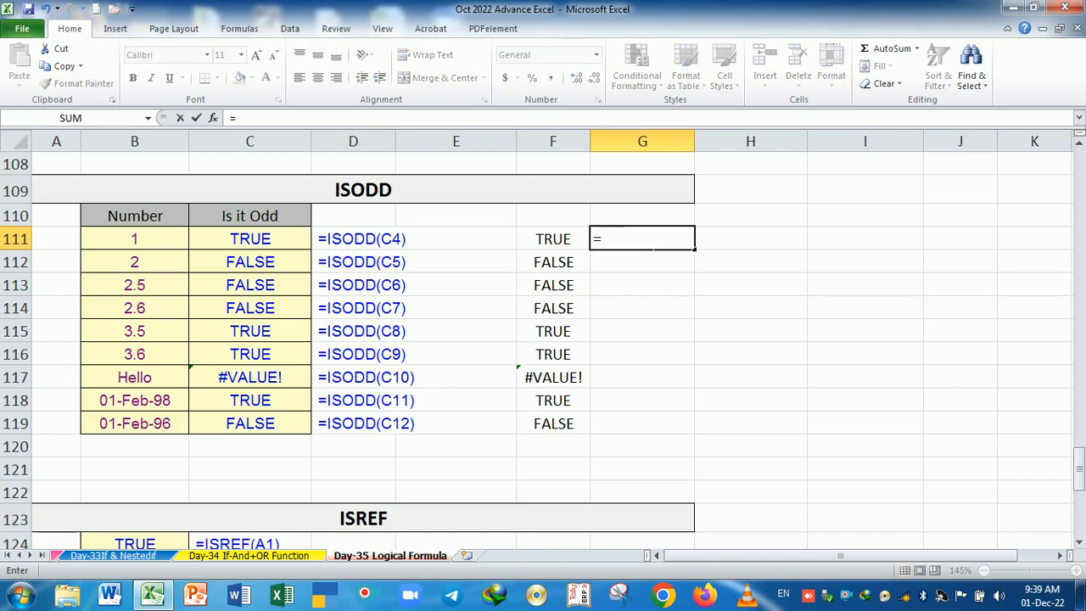
pyautogui.write('iso')
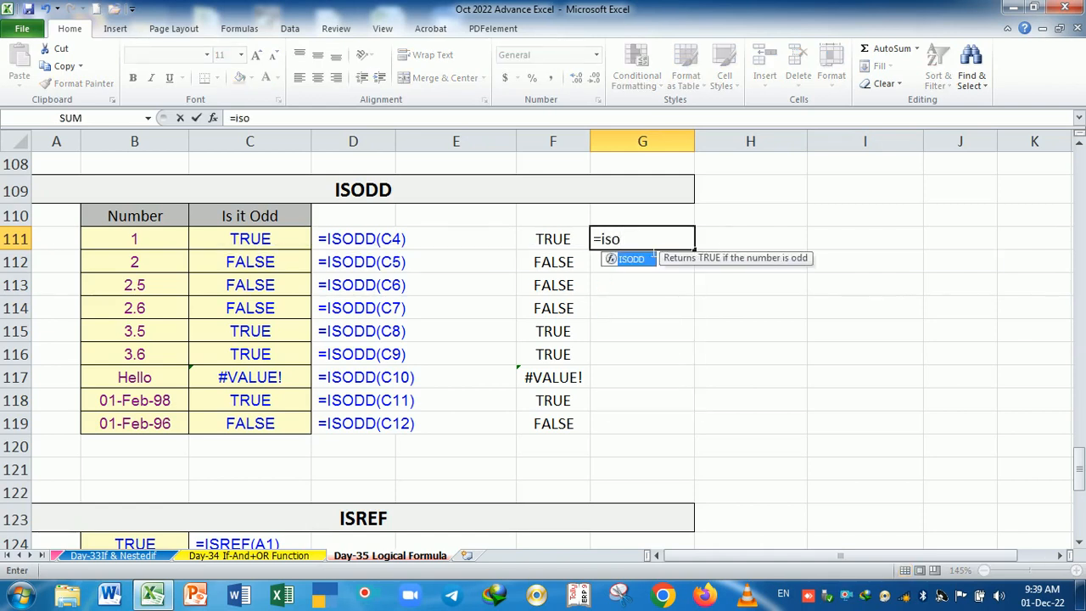
pyautogui.write('dd')
pyautogui.press('Tab')
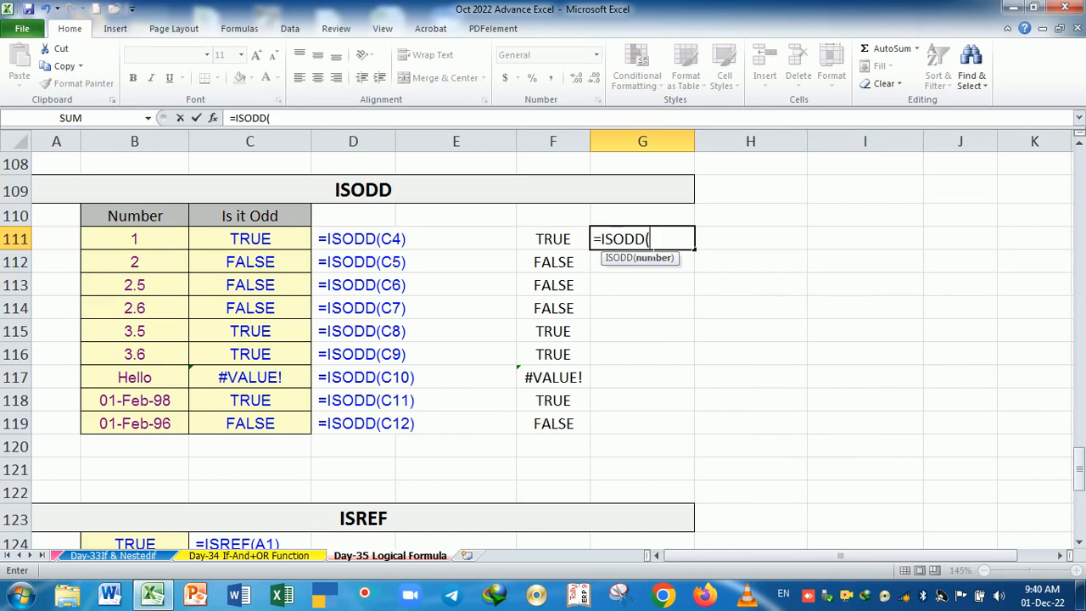
pyautogui.click(164, 240)
pyautogui.press('Return')
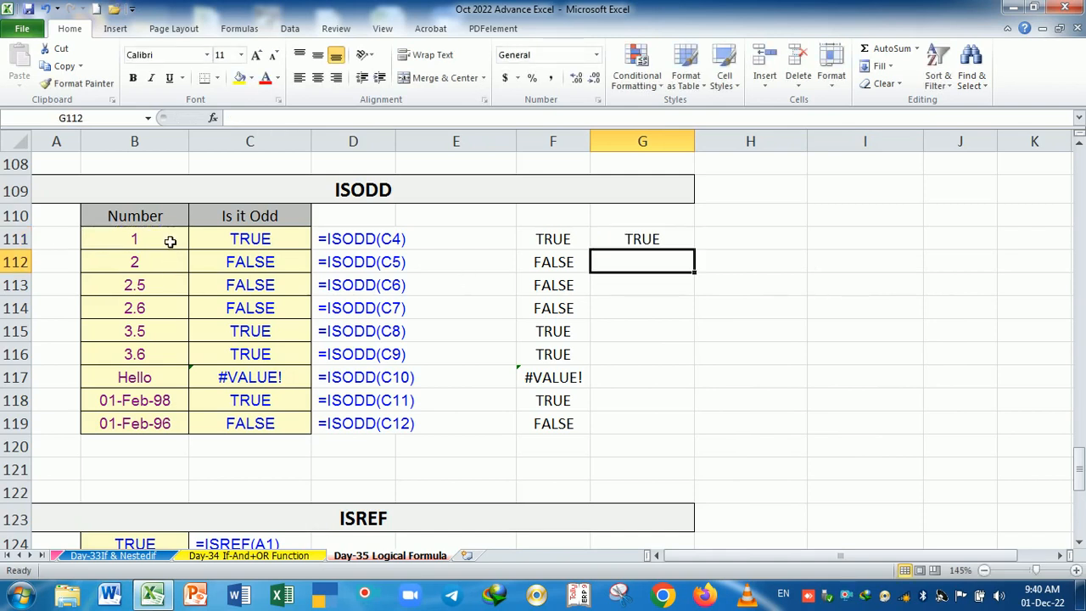
pyautogui.click(641, 244)
pyautogui.moveTo(696, 251); pyautogui.dragTo(699, 442)
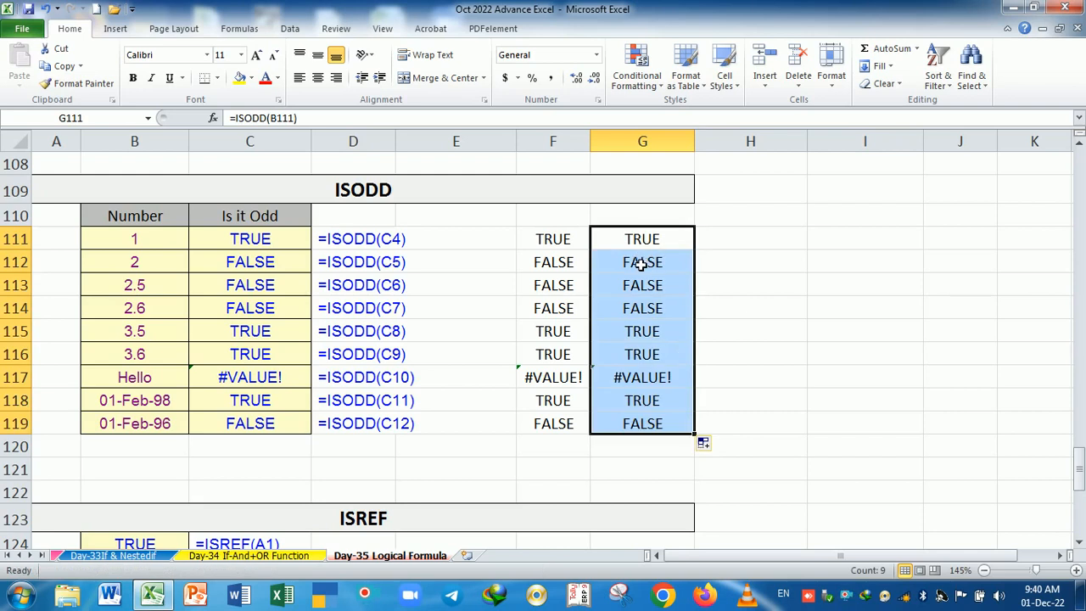
# - Enter =ISREF(H126) in E126 of the ISREF section to test a plain cell reference
pyautogui.scroll(-3, 626, 355)
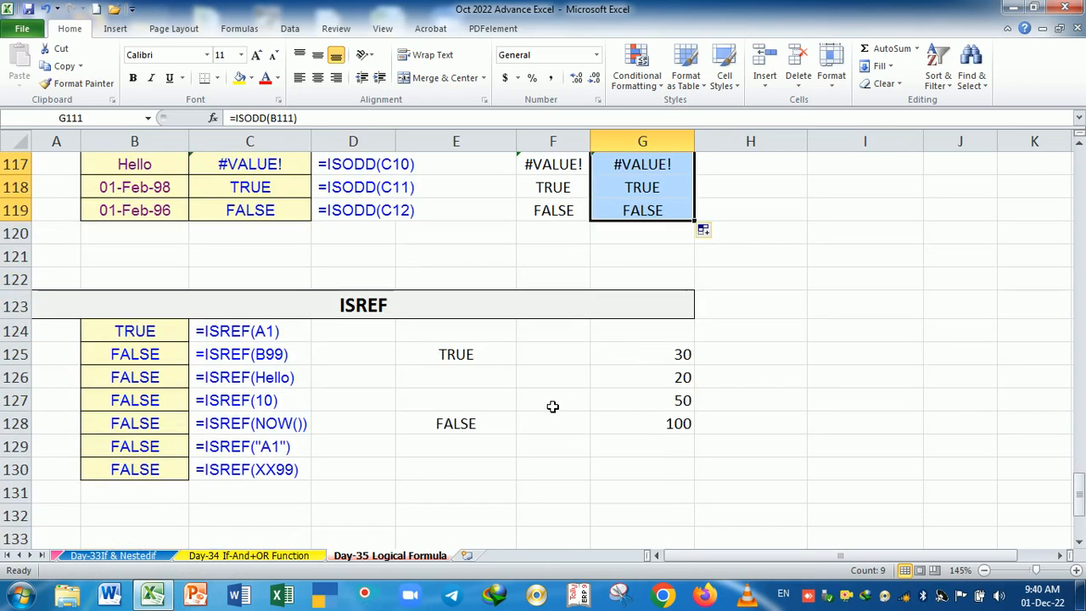
pyautogui.scroll(-1, 552, 406)
pyautogui.scroll(-1, 552, 406)
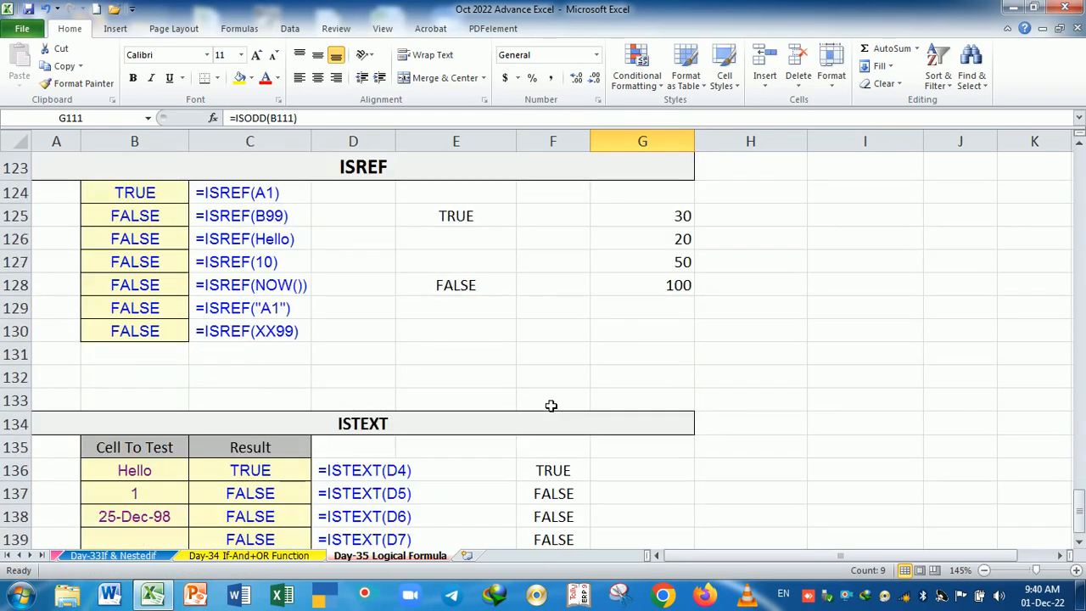
pyautogui.click(470, 245)
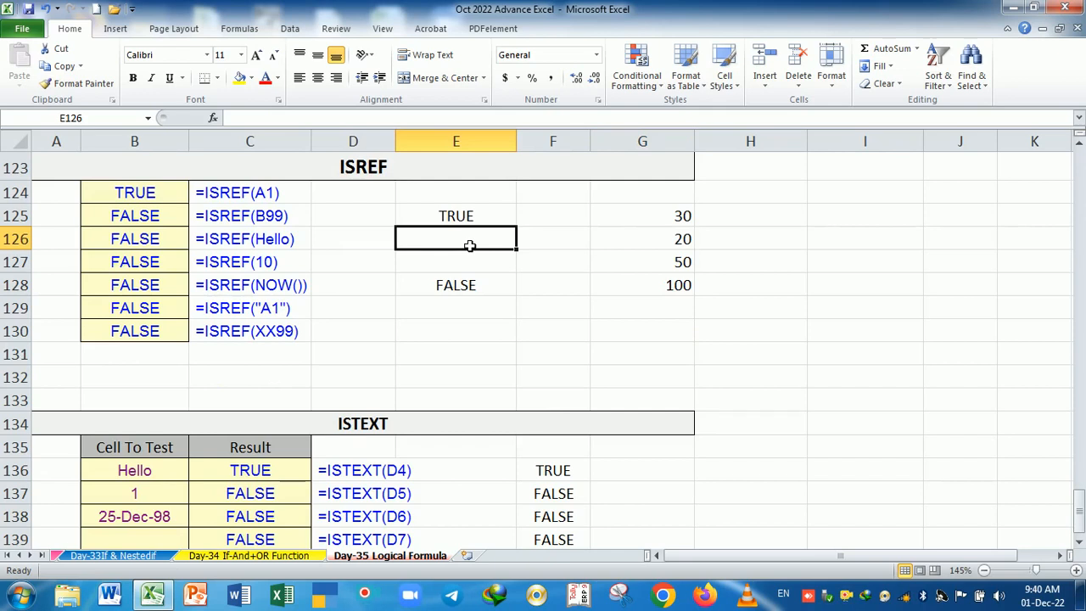
pyautogui.write('=ise')
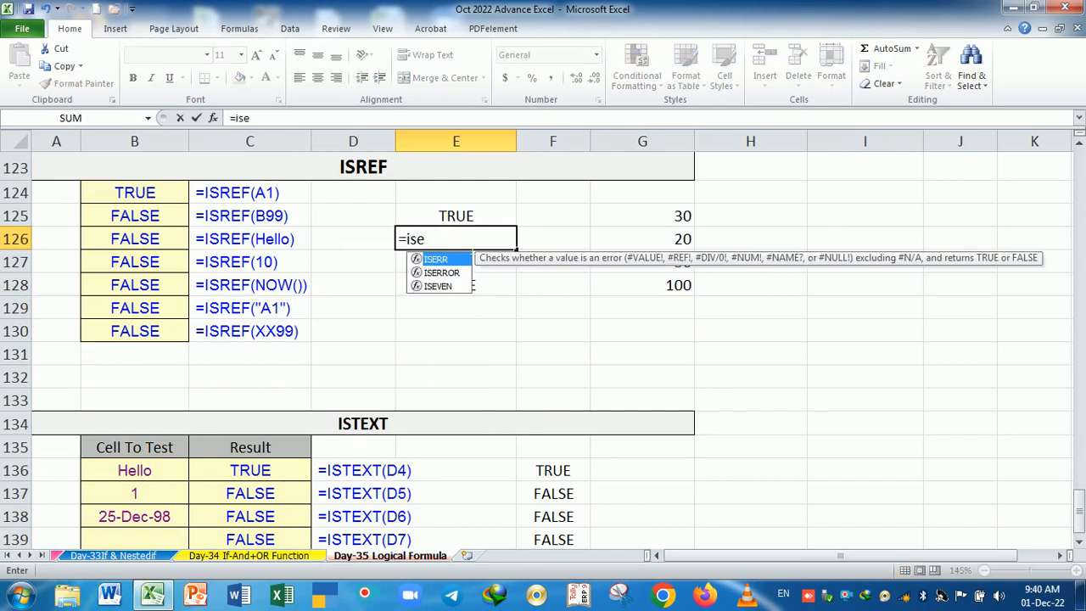
pyautogui.press('BackSpace')
pyautogui.write('re')
pyautogui.press('Tab')
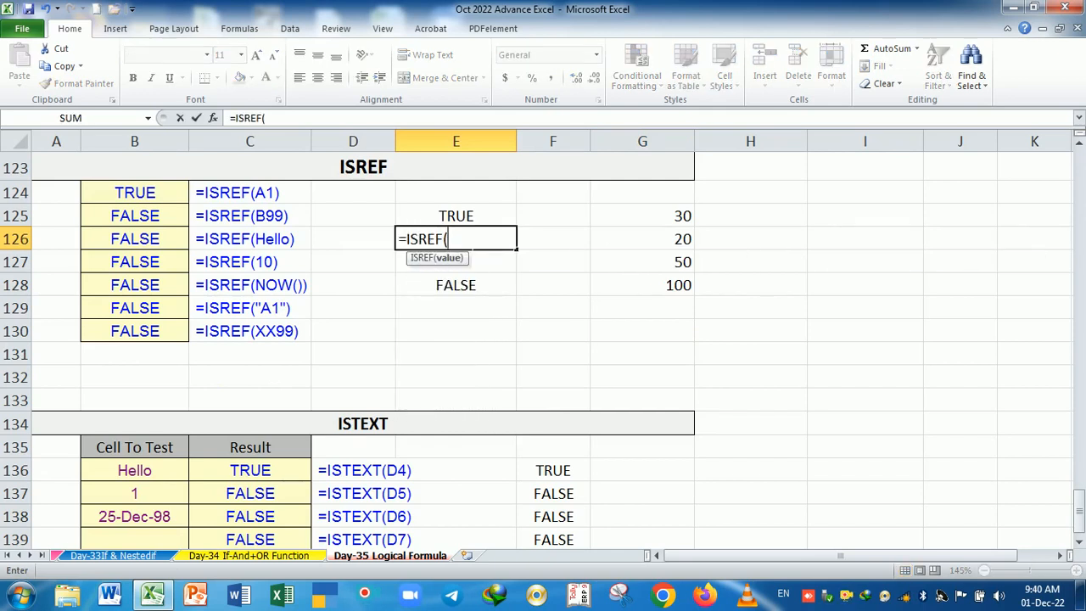
pyautogui.click(765, 246)
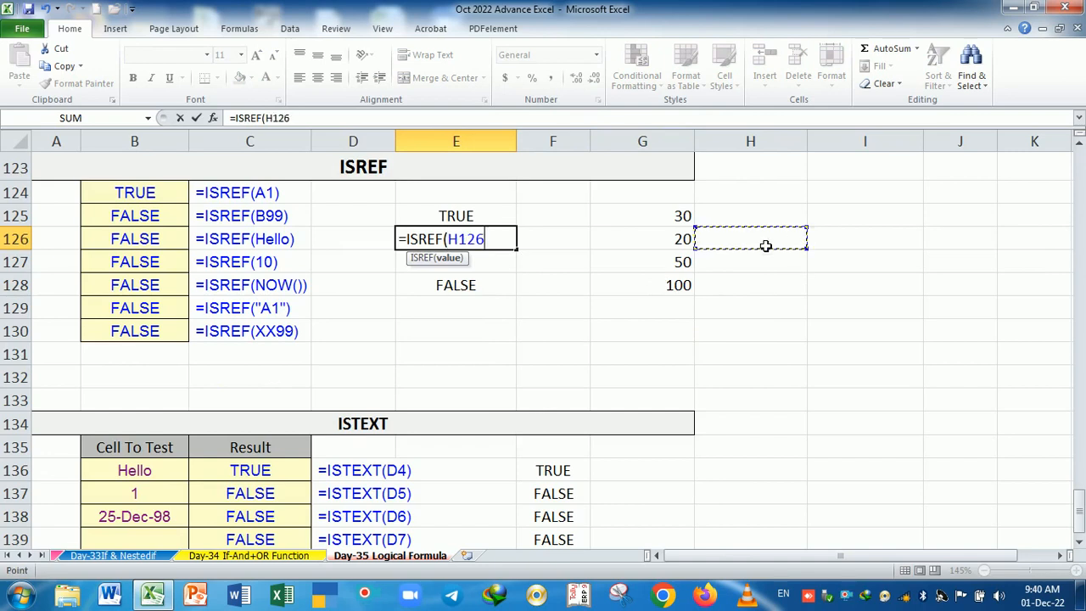
pyautogui.press('Return')
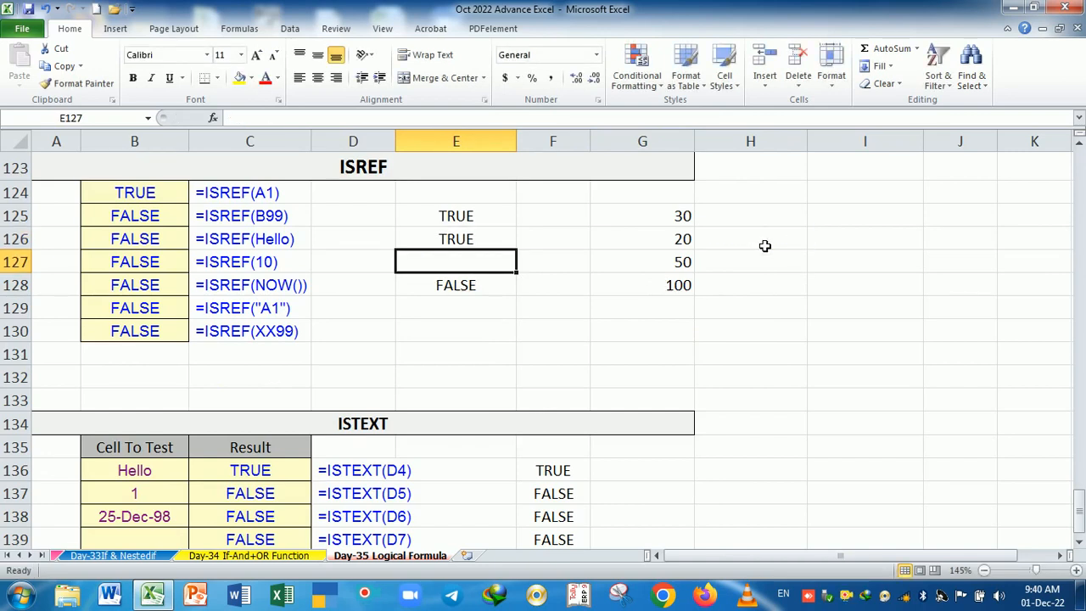
# - Clear the ISREF results in E125:E128 and enter =ISREF(SUM(G125:G127)) in E125
pyautogui.moveTo(490, 218); pyautogui.dragTo(493, 298)
pyautogui.press('Delete')
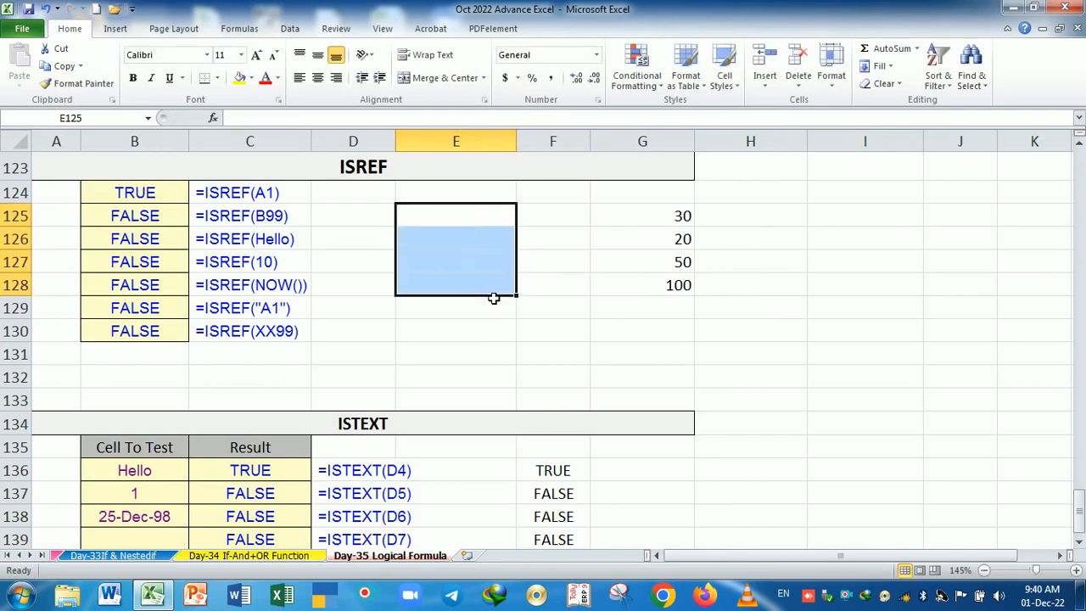
pyautogui.click(480, 223)
pyautogui.write('=')
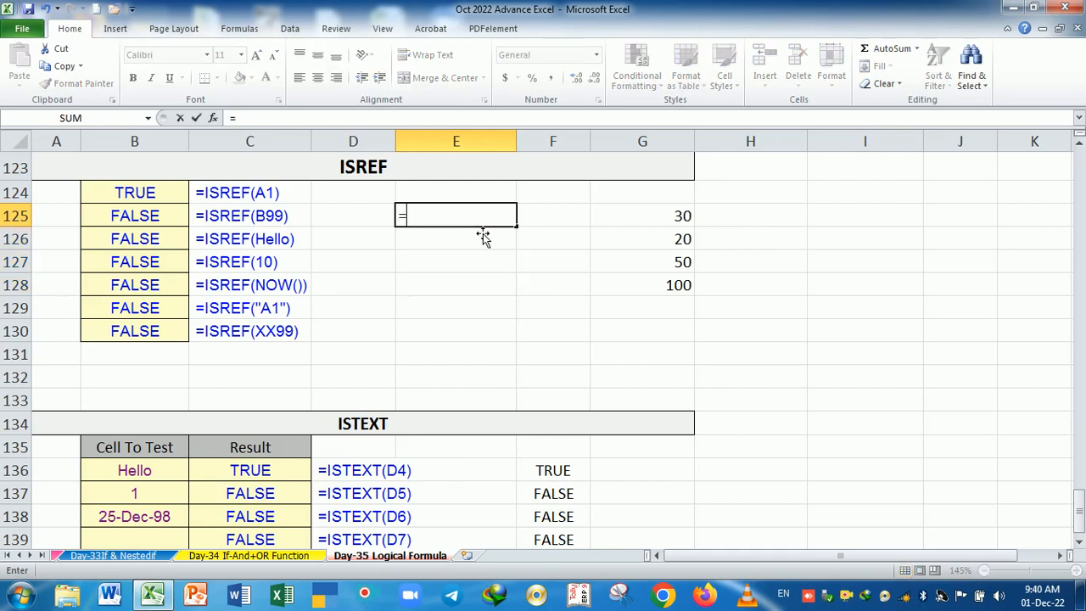
pyautogui.write('su')
pyautogui.press('BackSpace')
pyautogui.press('BackSpace')
pyautogui.write('is')
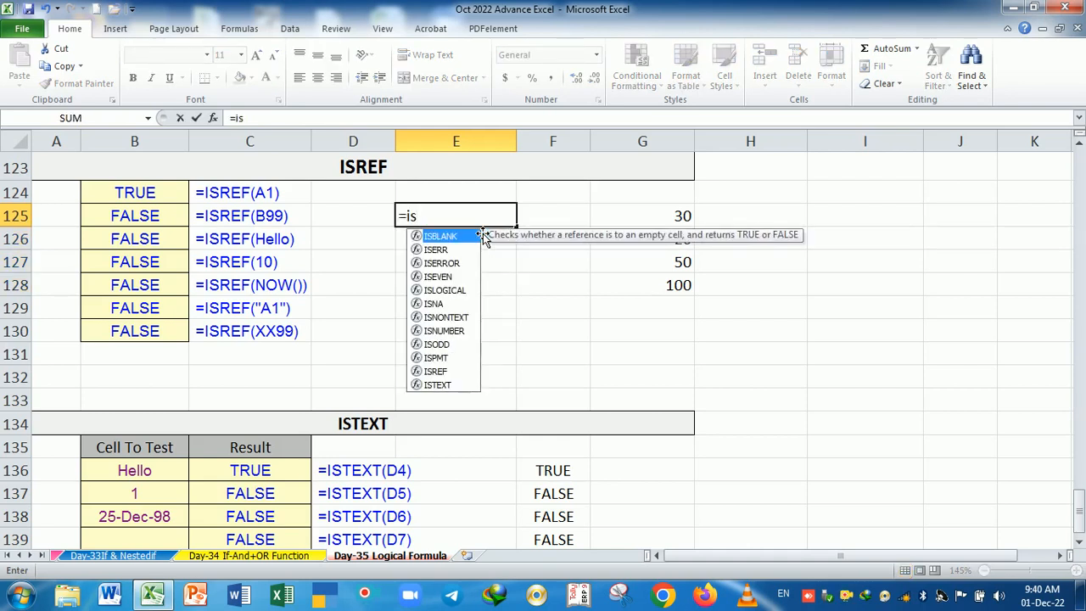
pyautogui.write('re')
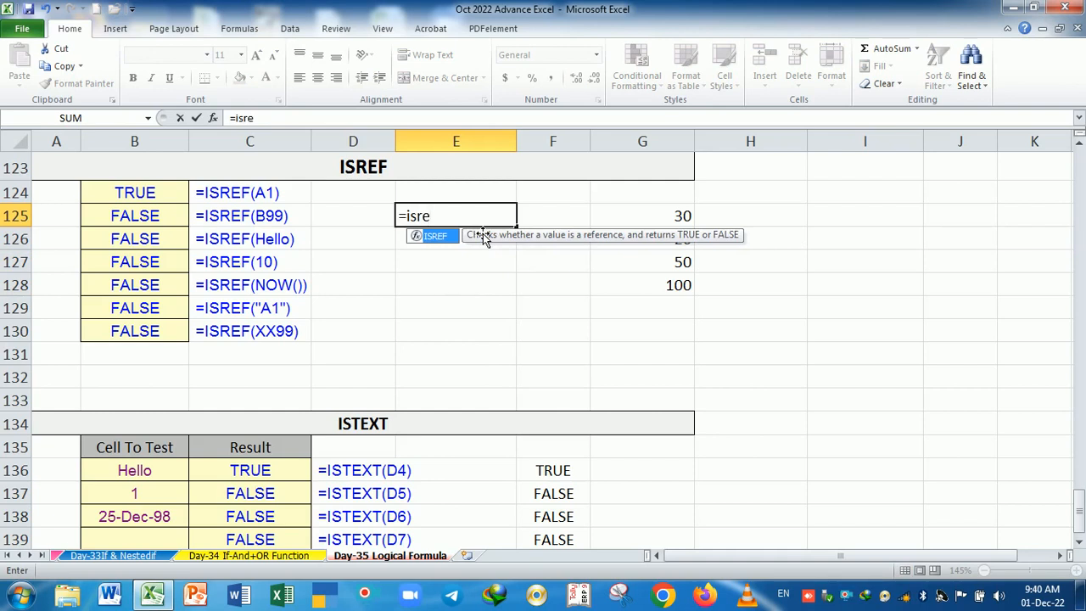
pyautogui.press('Tab')
pyautogui.write('sum(')
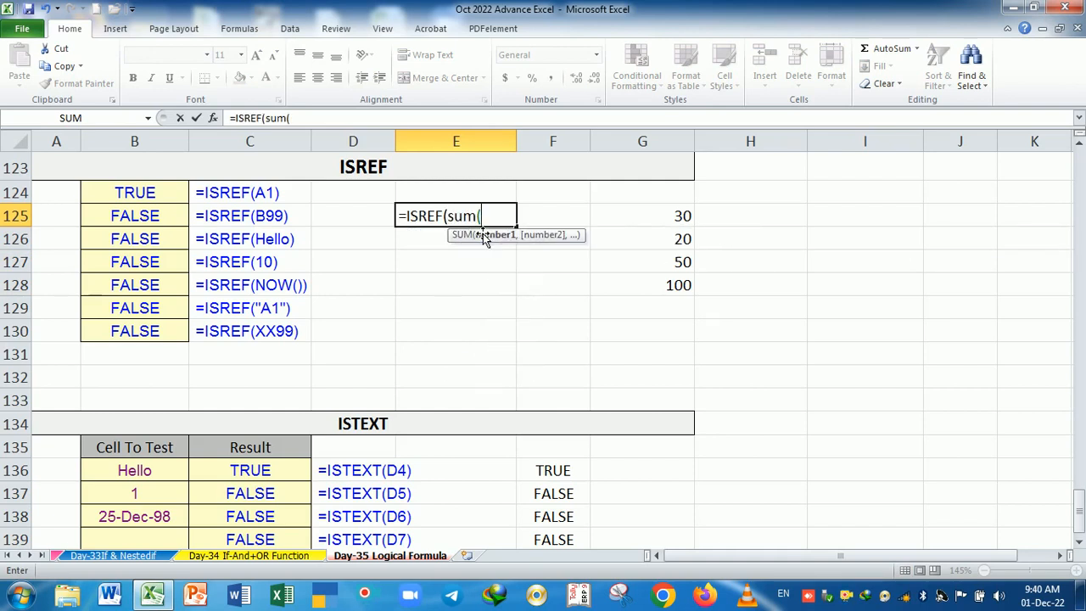
pyautogui.write('))')
pyautogui.press('Return')
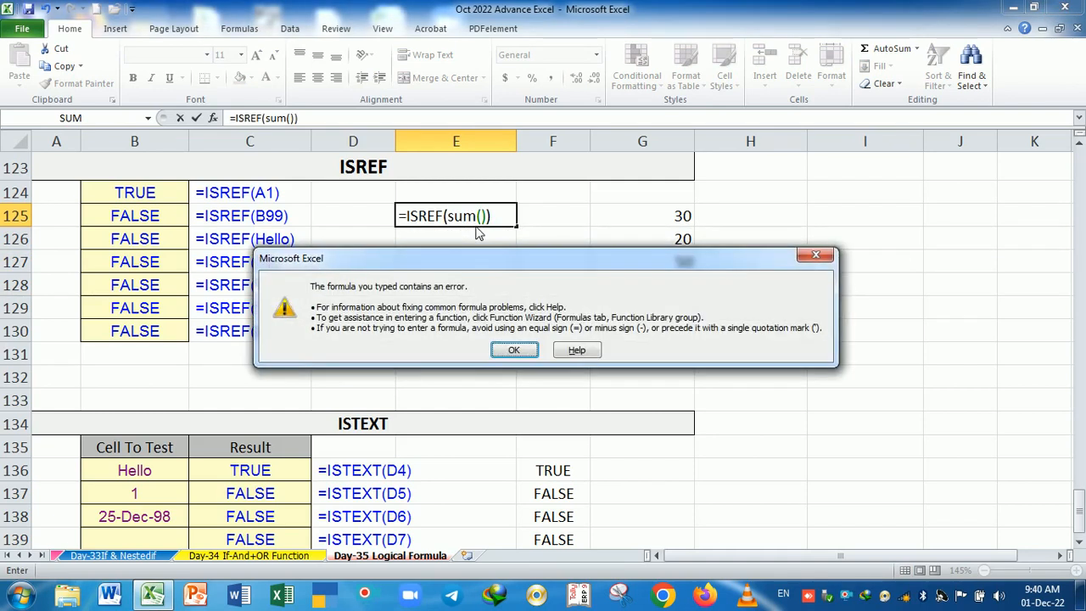
pyautogui.press('Return')
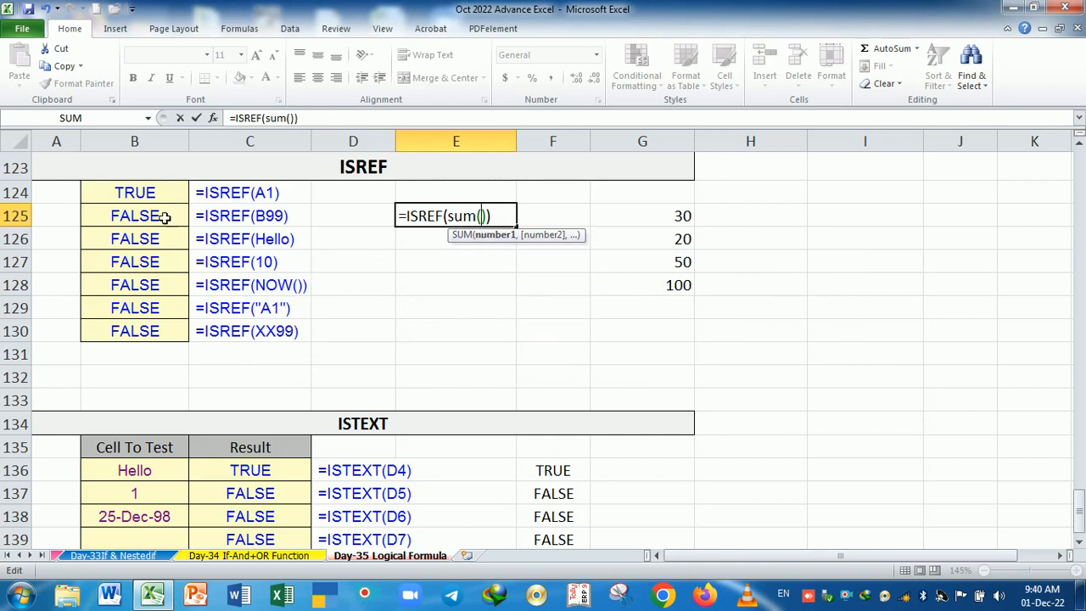
pyautogui.moveTo(659, 222); pyautogui.dragTo(658, 260)
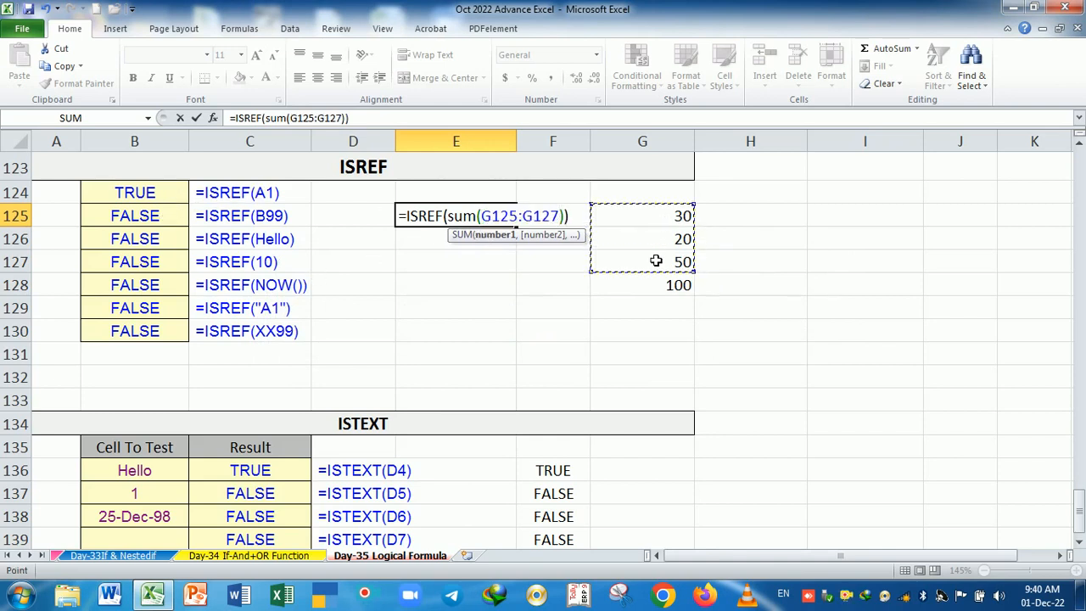
pyautogui.press('Return')
# - Examine the nested SUM(G125:G127) argument inside the ISREF formula in E125, keeping the formula as entered
pyautogui.click(486, 218)
pyautogui.doubleClick(486, 218)
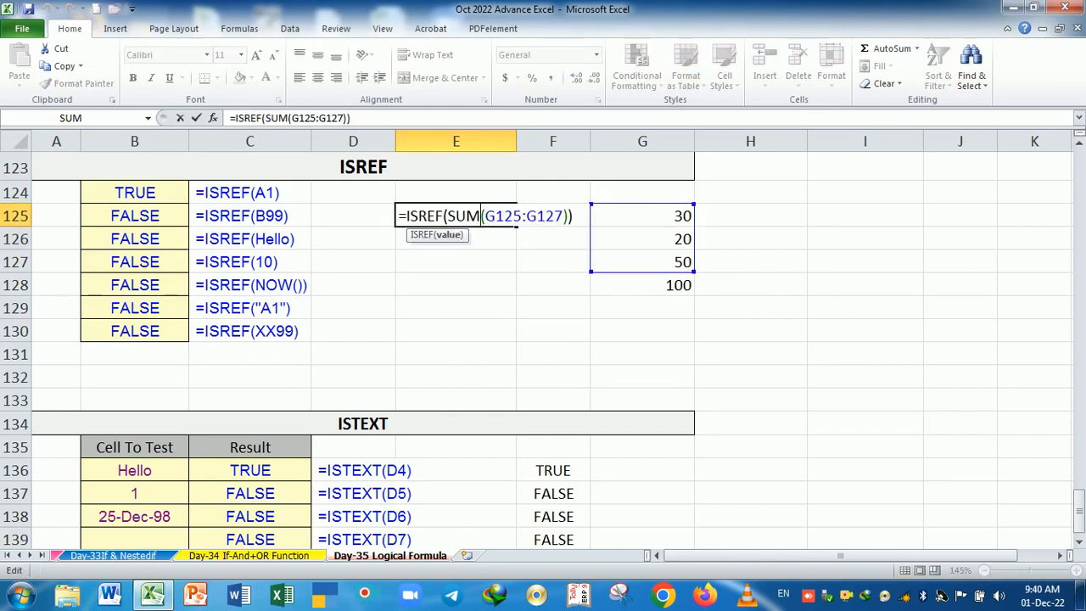
pyautogui.click(573, 217)
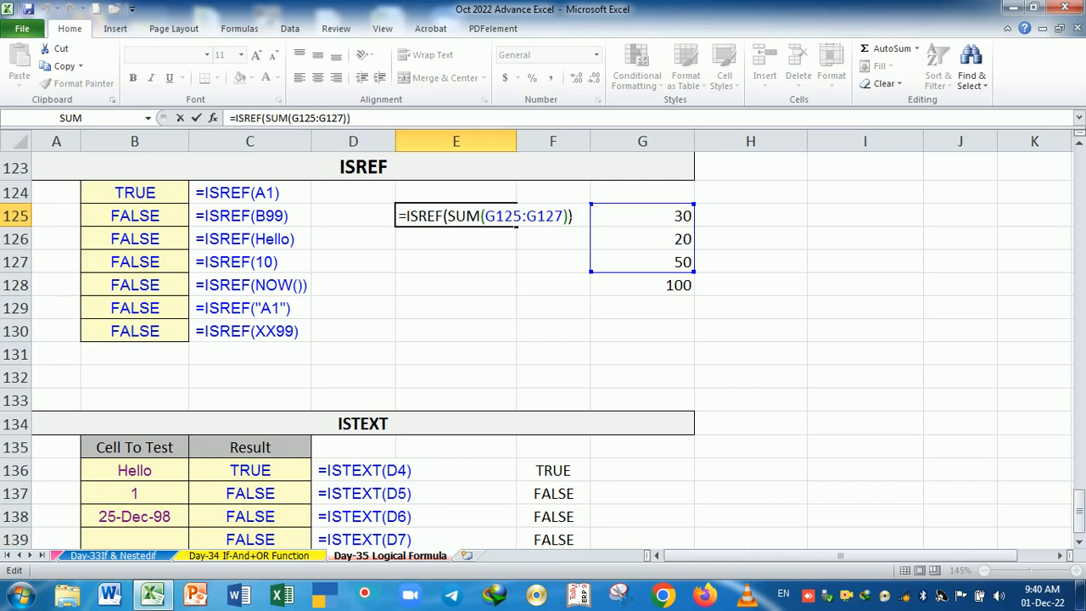
pyautogui.moveTo(563, 216); pyautogui.dragTo(448, 216)
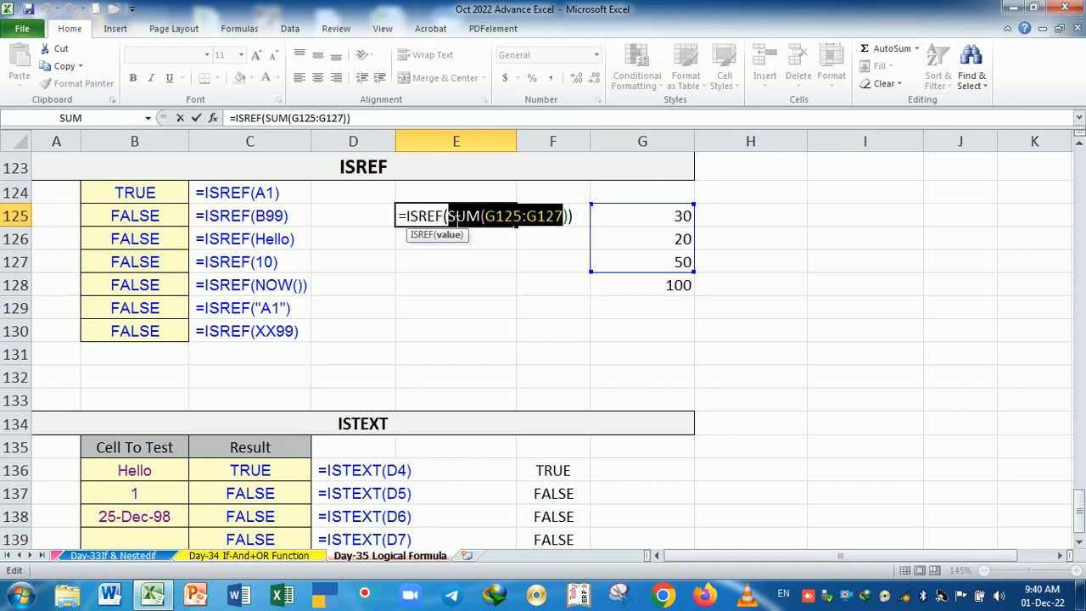
pyautogui.press('Return')
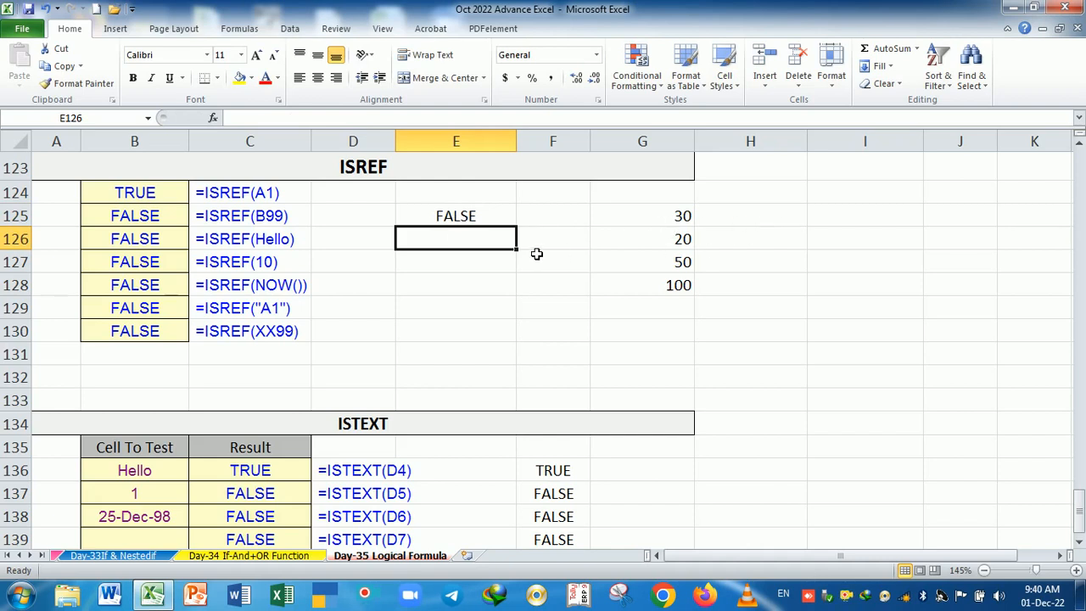
pyautogui.doubleClick(461, 216)
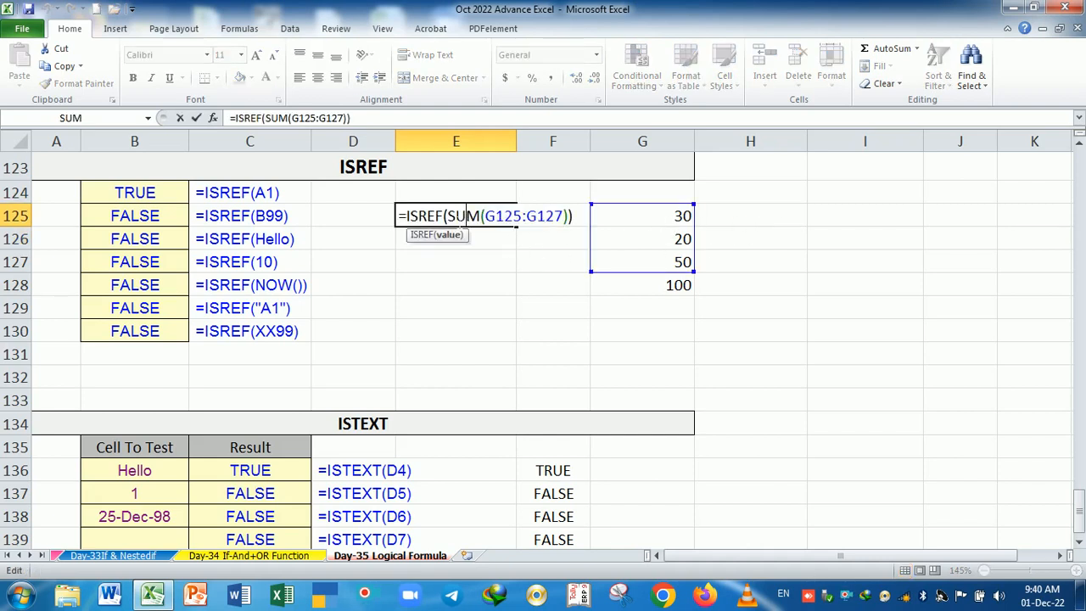
pyautogui.moveTo(447, 216); pyautogui.dragTo(569, 215)
pyautogui.press('Return')
# - Enter =ISTEXT(B136) in G136 of the ISTEXT section and fill the formula down through G139
pyautogui.scroll(-3, 516, 315)
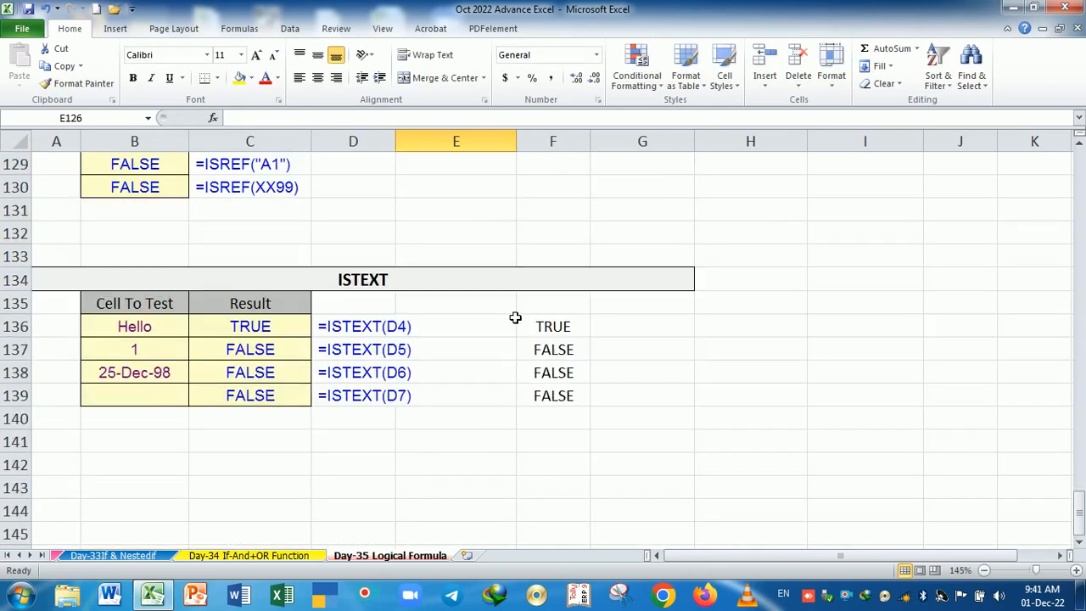
pyautogui.scroll(5, 515, 317)
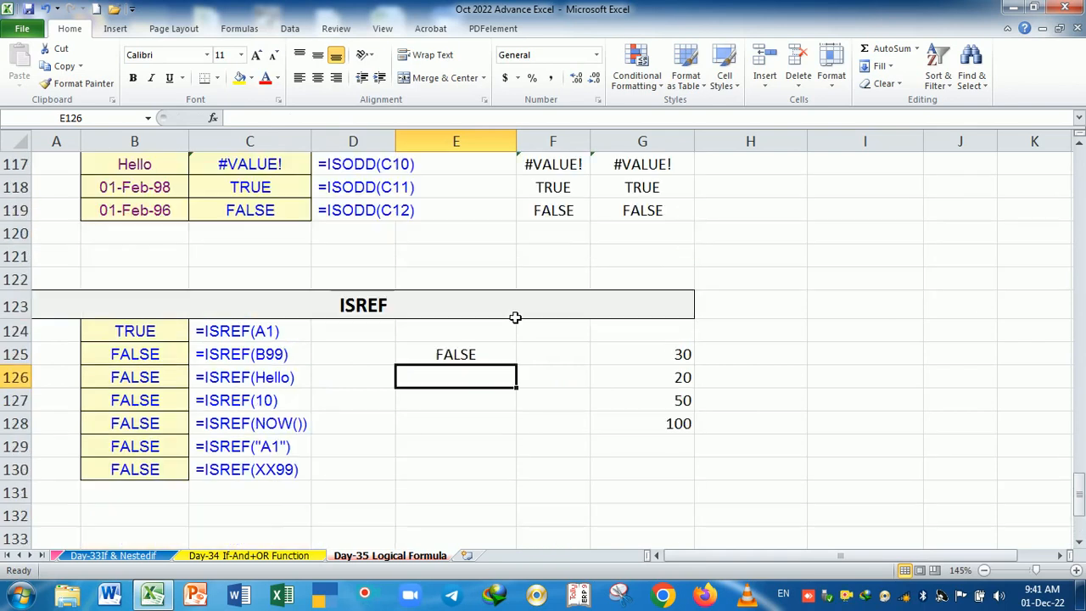
pyautogui.scroll(-6, 513, 318)
pyautogui.scroll(2, 510, 317)
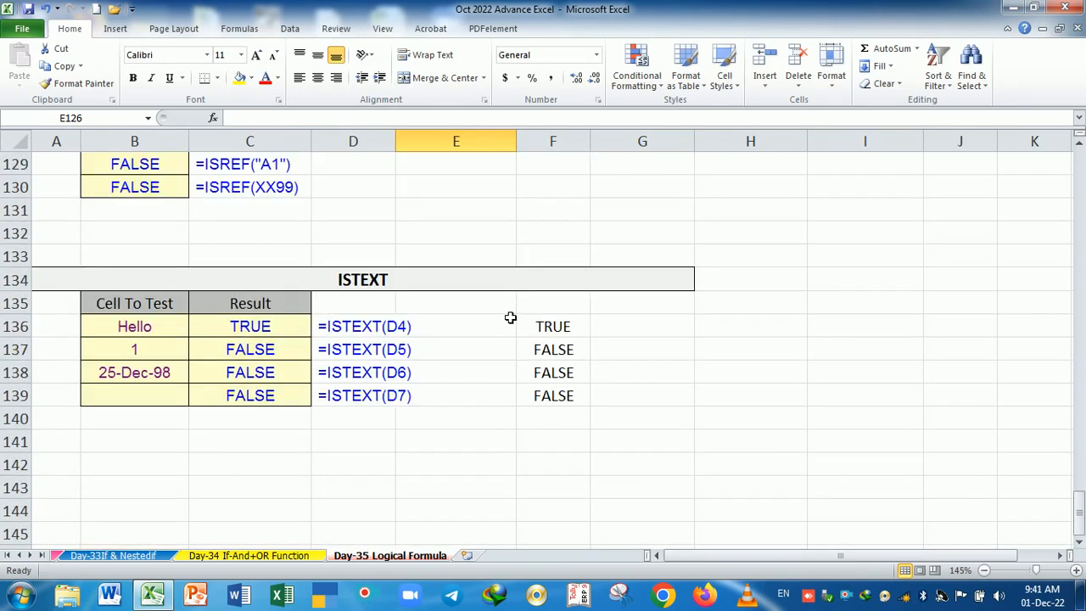
pyautogui.click(640, 330)
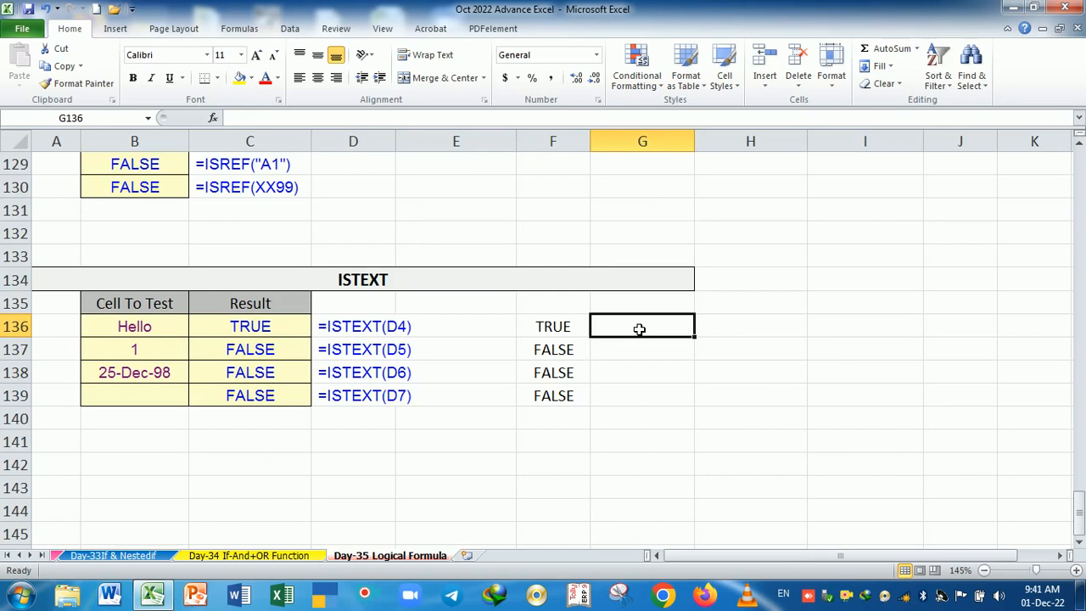
pyautogui.write('=ist')
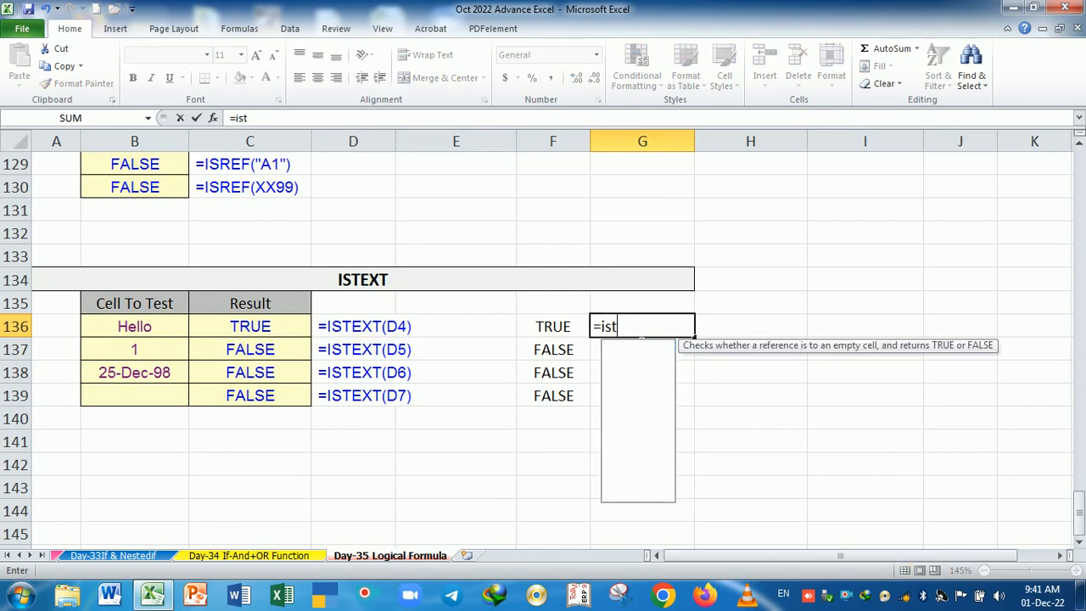
pyautogui.press('Tab')
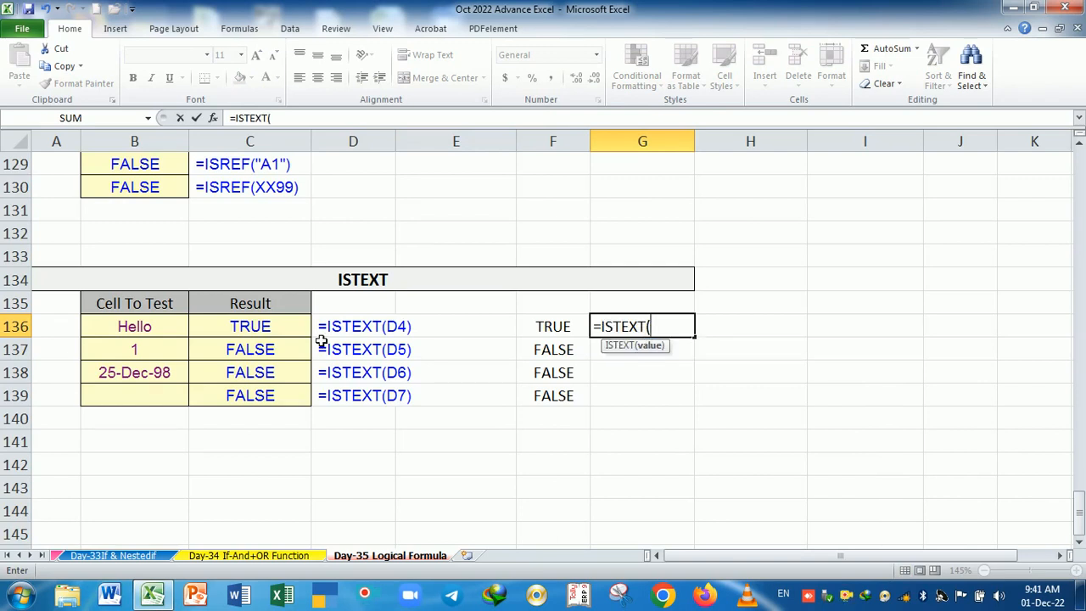
pyautogui.click(143, 327)
pyautogui.press('Return')
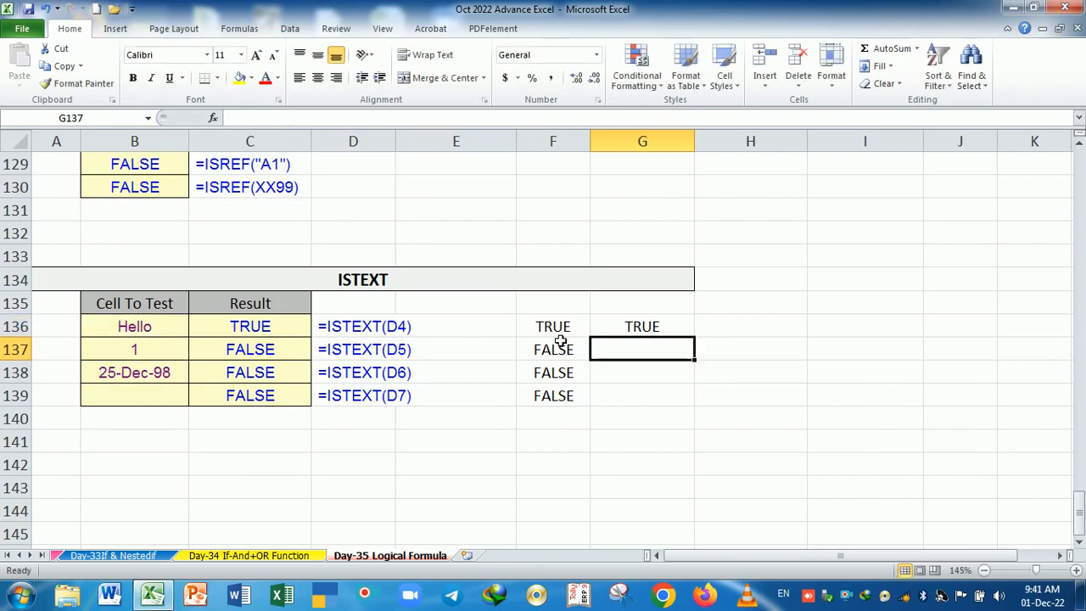
pyautogui.click(676, 329)
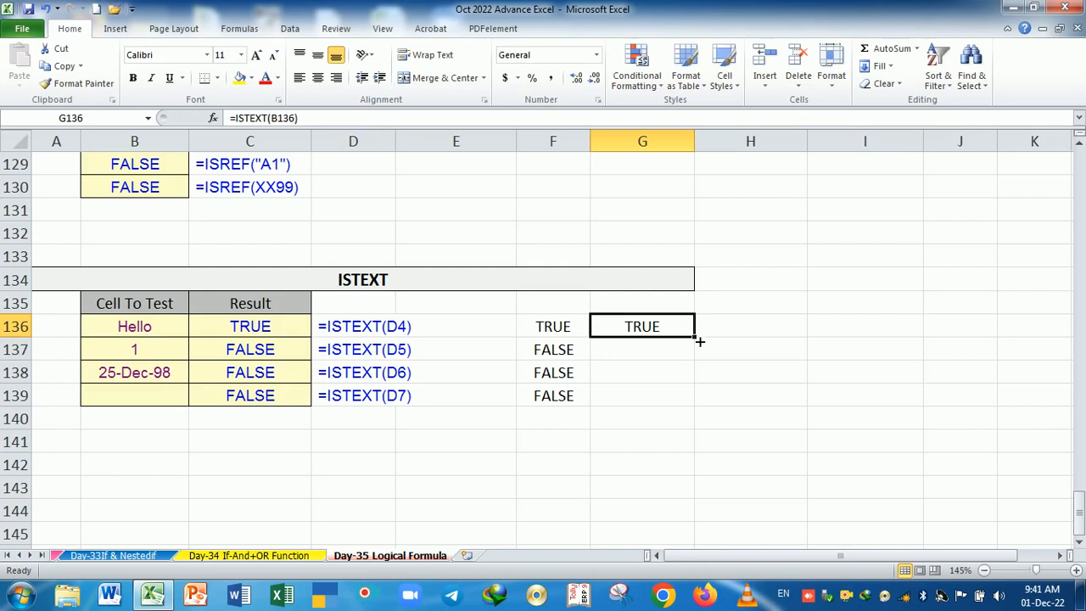
pyautogui.moveTo(694, 338); pyautogui.dragTo(696, 397)
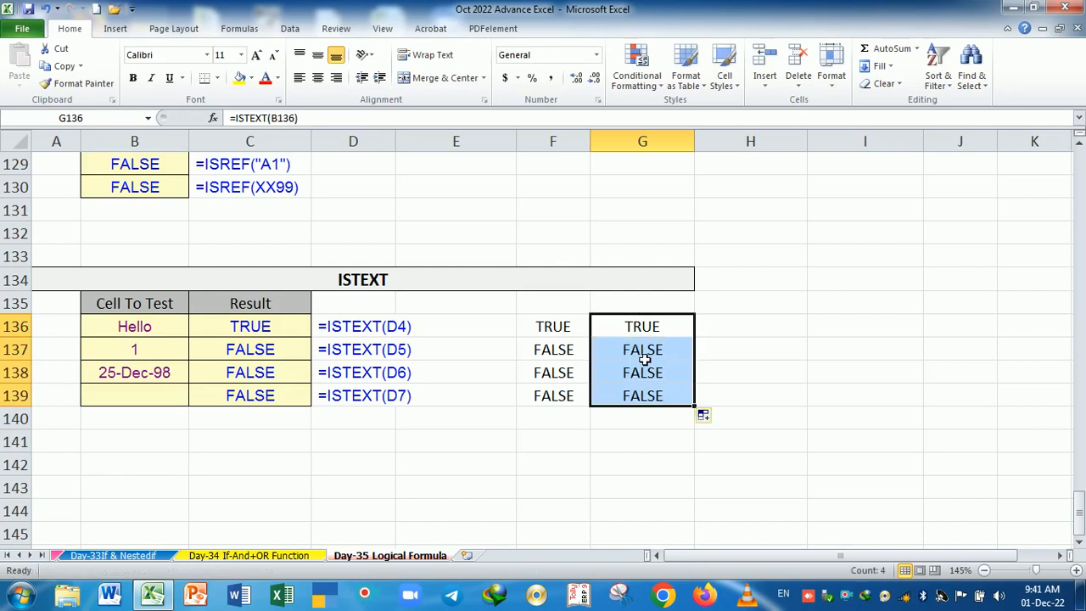
# - Convert the number 1 in B137 to text by prefixing it with an apostrophe
pyautogui.doubleClick(127, 355)
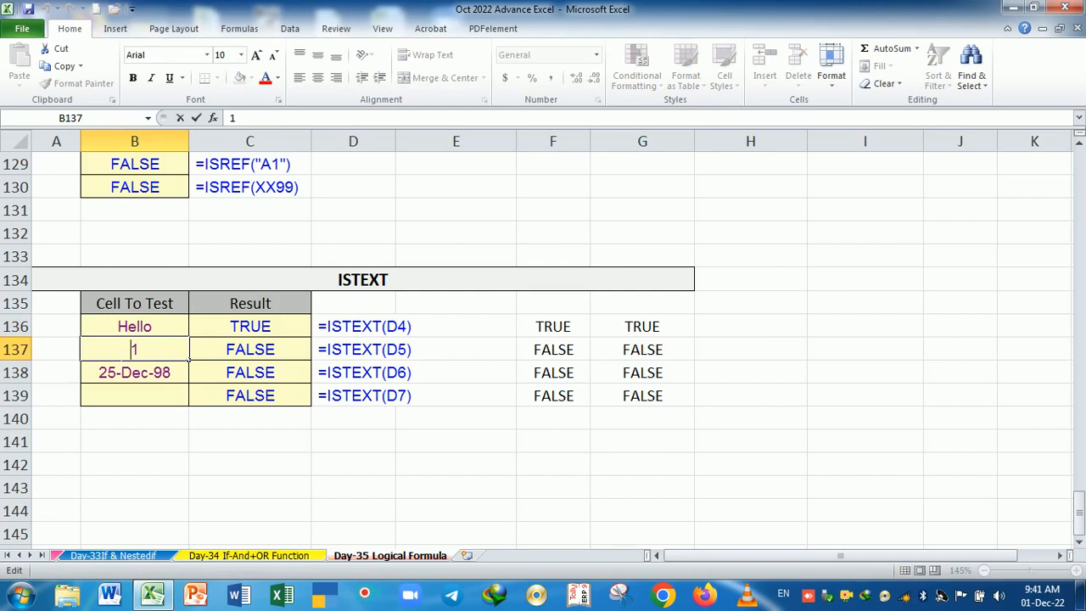
pyautogui.write("'")
pyautogui.press('Return')
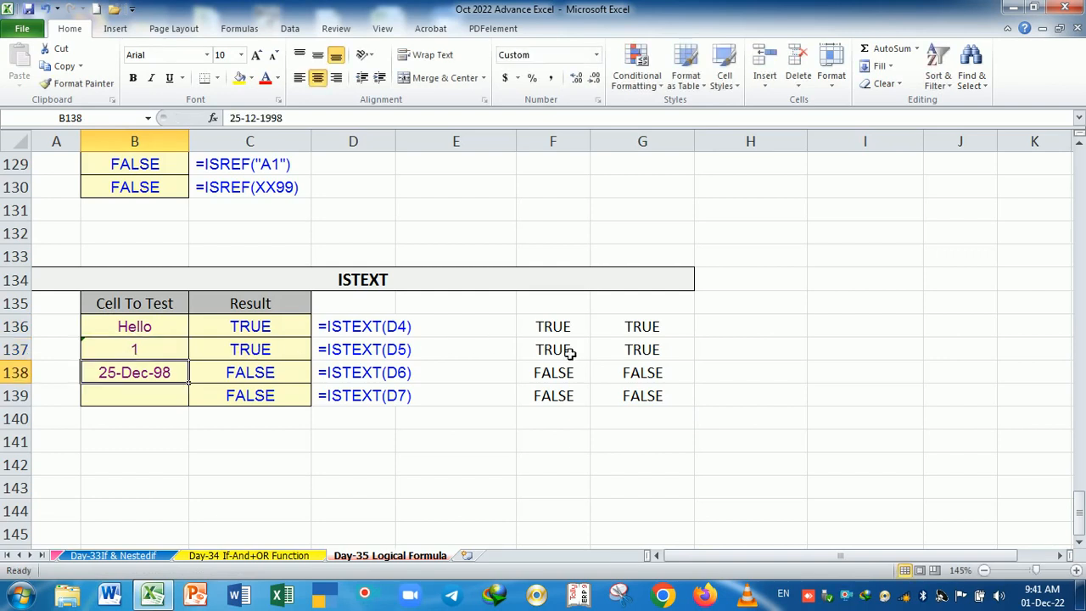
# - Compare the text-stored number in B137 with the date in B138 and the blank cell B139 of the ISTEXT table
pyautogui.click(185, 353)
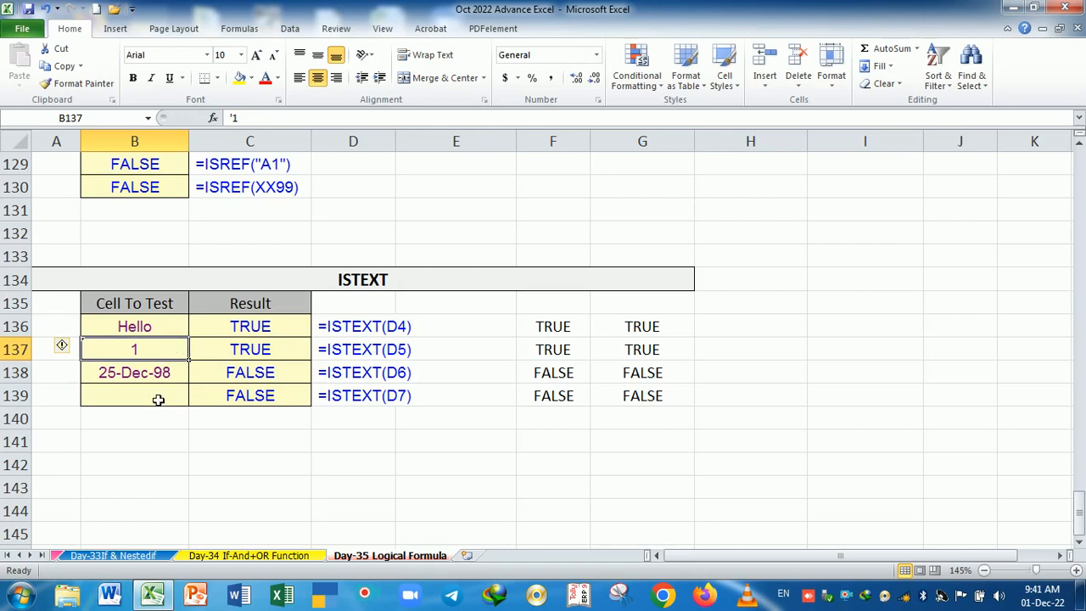
pyautogui.click(155, 399)
pyautogui.click(92, 353)
pyautogui.click(121, 415)
pyautogui.click(100, 353)
pyautogui.click(107, 375)
pyautogui.click(108, 351)
pyautogui.click(107, 373)
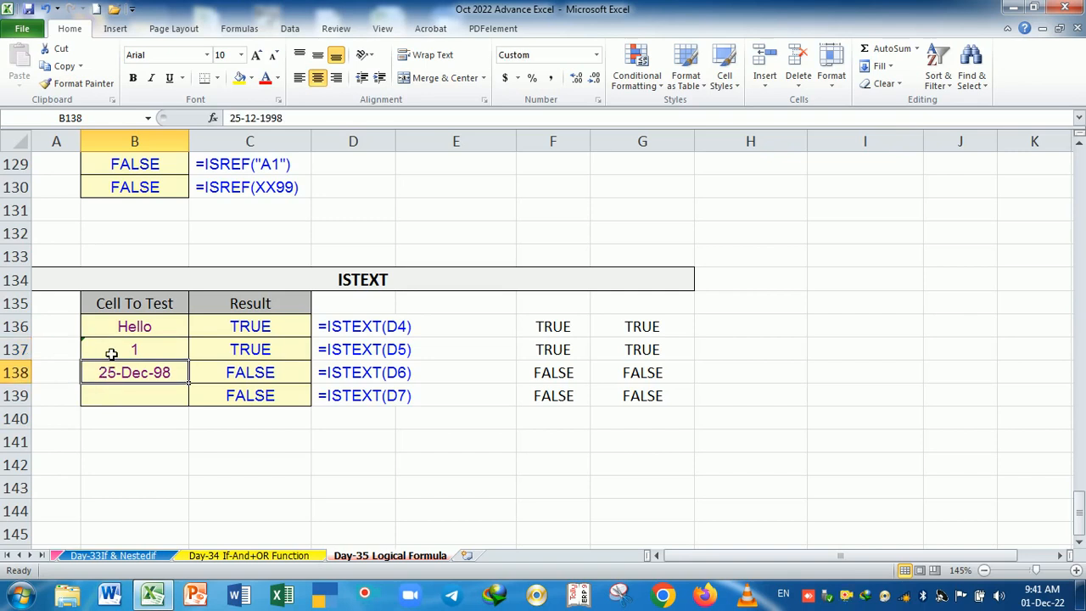
pyautogui.click(111, 352)
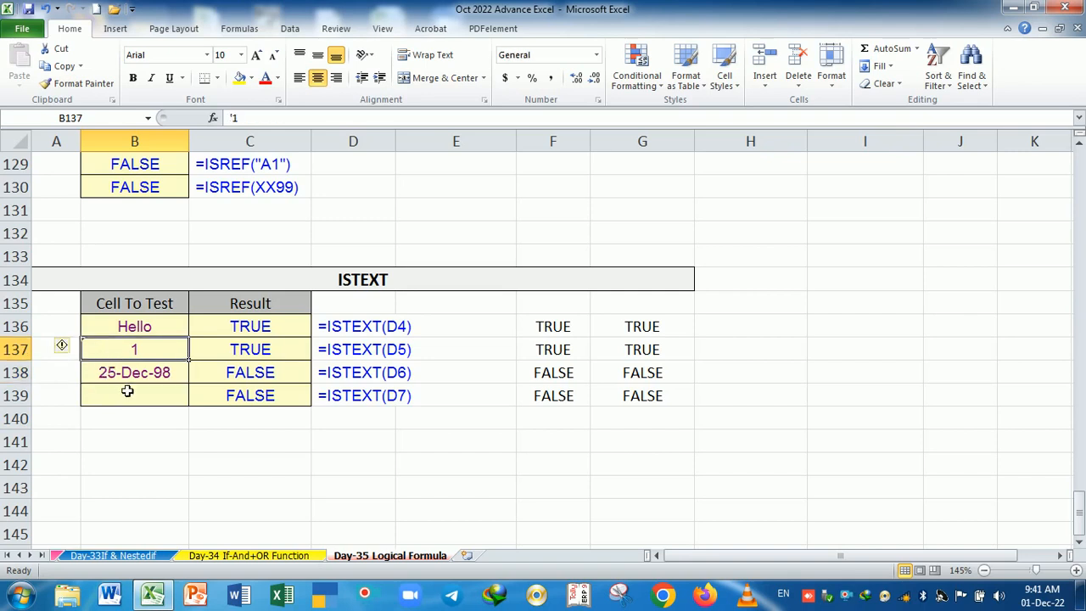
pyautogui.click(127, 392)
pyautogui.click(127, 351)
# - Review the worksheet's examples from the isblank section at the top through the ISERR and ISERROR sections
pyautogui.scroll(4, 509, 379)
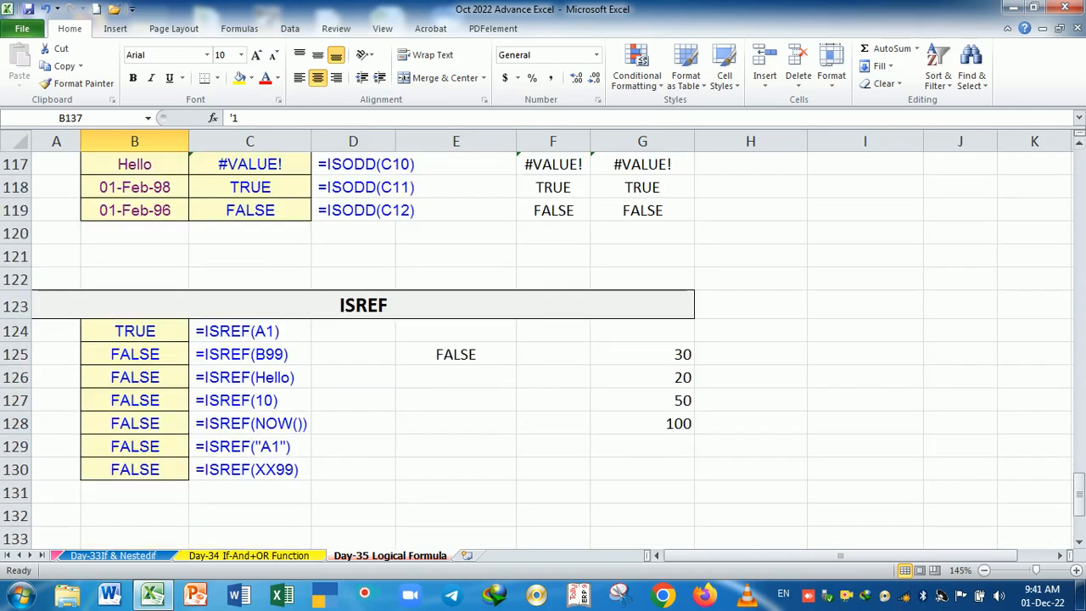
pyautogui.moveTo(1081, 485); pyautogui.dragTo(1079, 149)
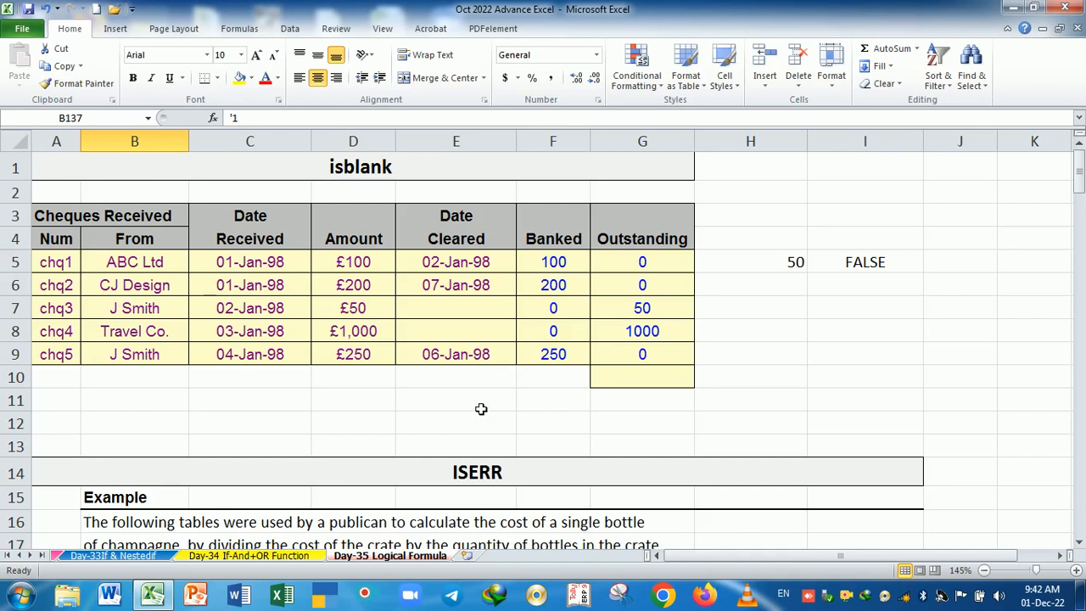
pyautogui.scroll(-4, 480, 410)
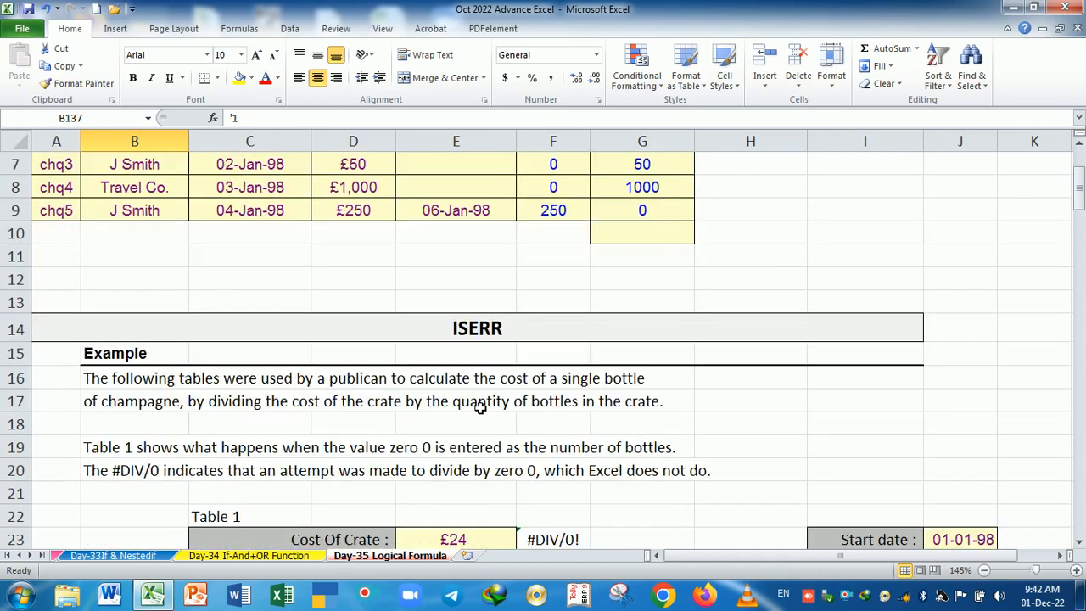
pyautogui.scroll(-2, 481, 409)
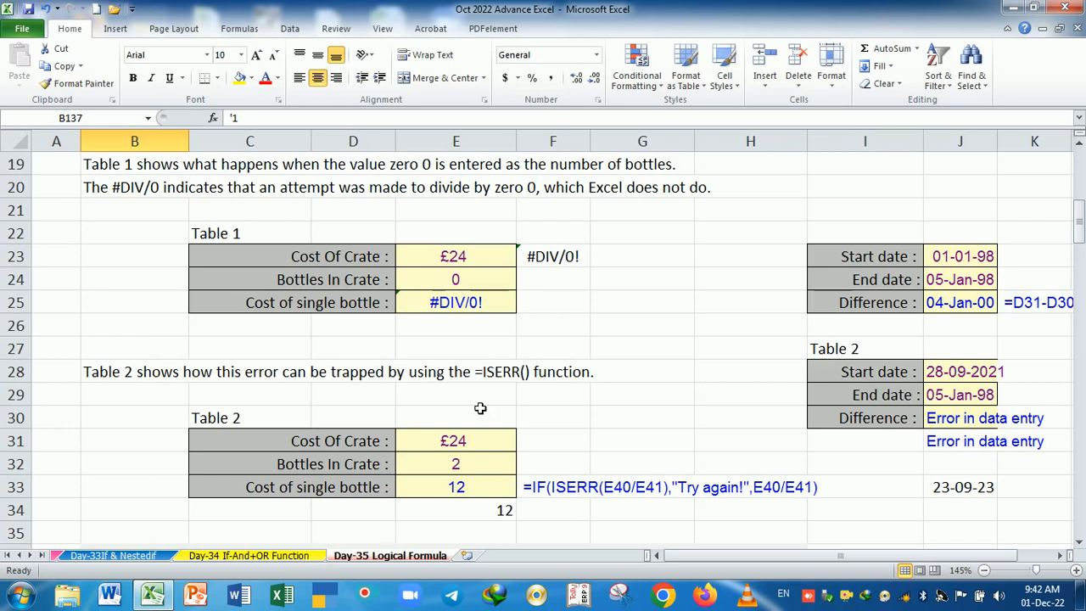
pyautogui.keyDown('ctrl'); pyautogui.scroll(-1, 480, 409); pyautogui.keyUp('ctrl')
pyautogui.scroll(-5, 480, 409)
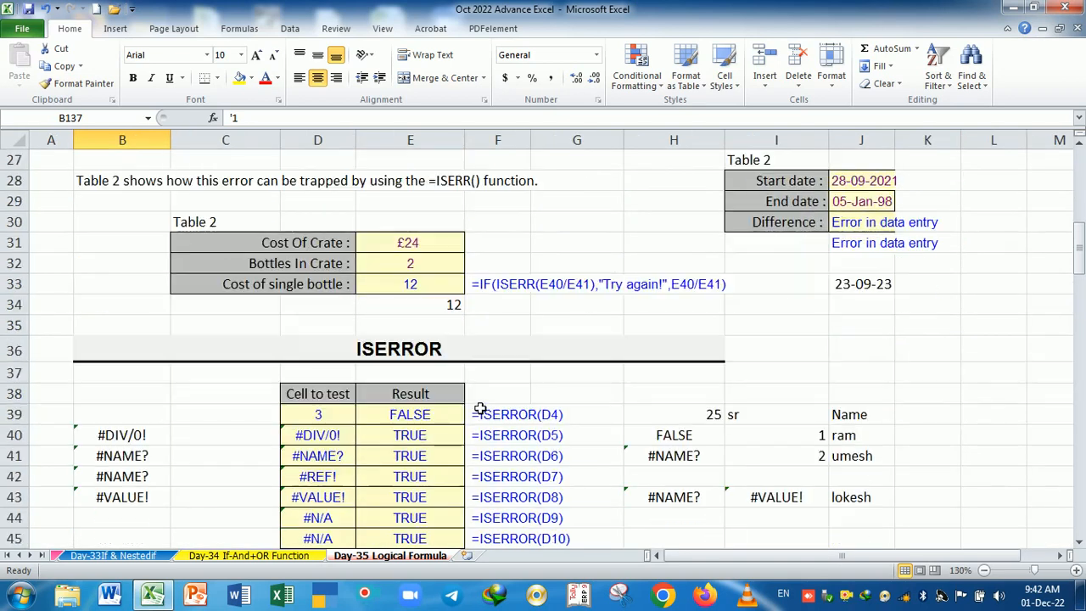